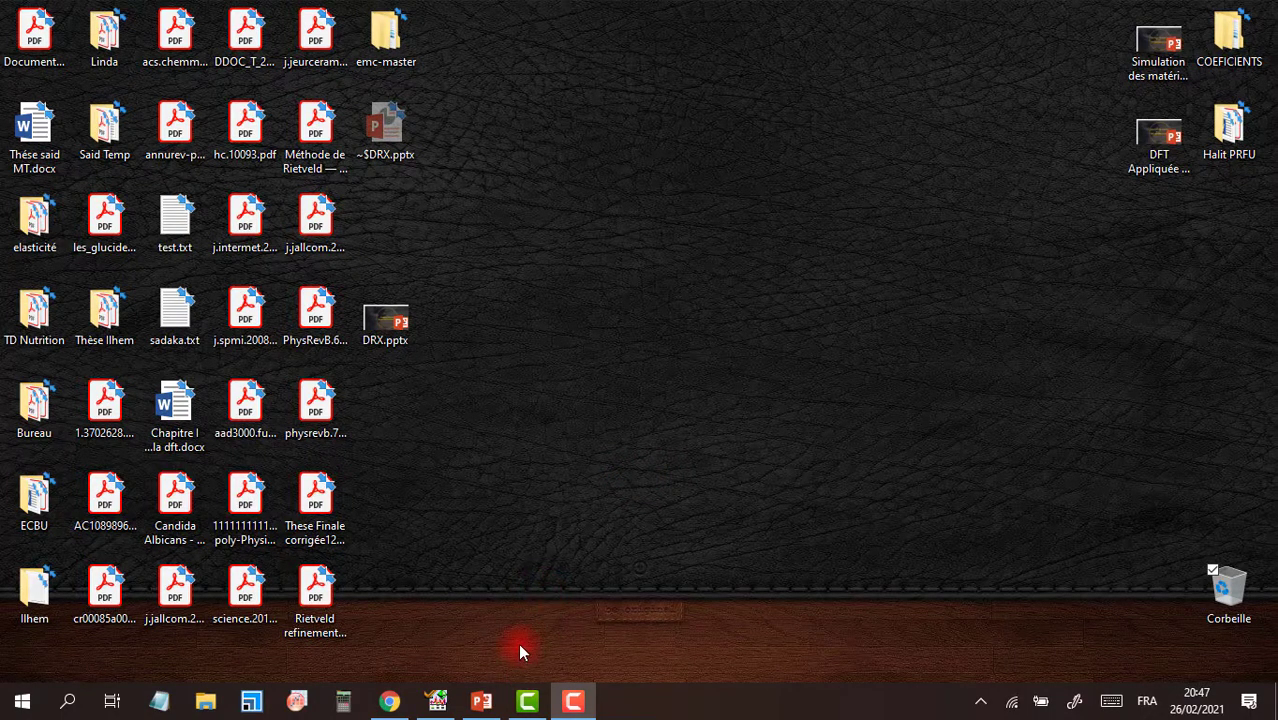
In HighScore Plus, open the RAW scan "cpd-1b (Corundum, Fluorite, Zincite)" from E: > Enseignement > HighScore Plus 3 > 04-DATAs
click(437, 705)
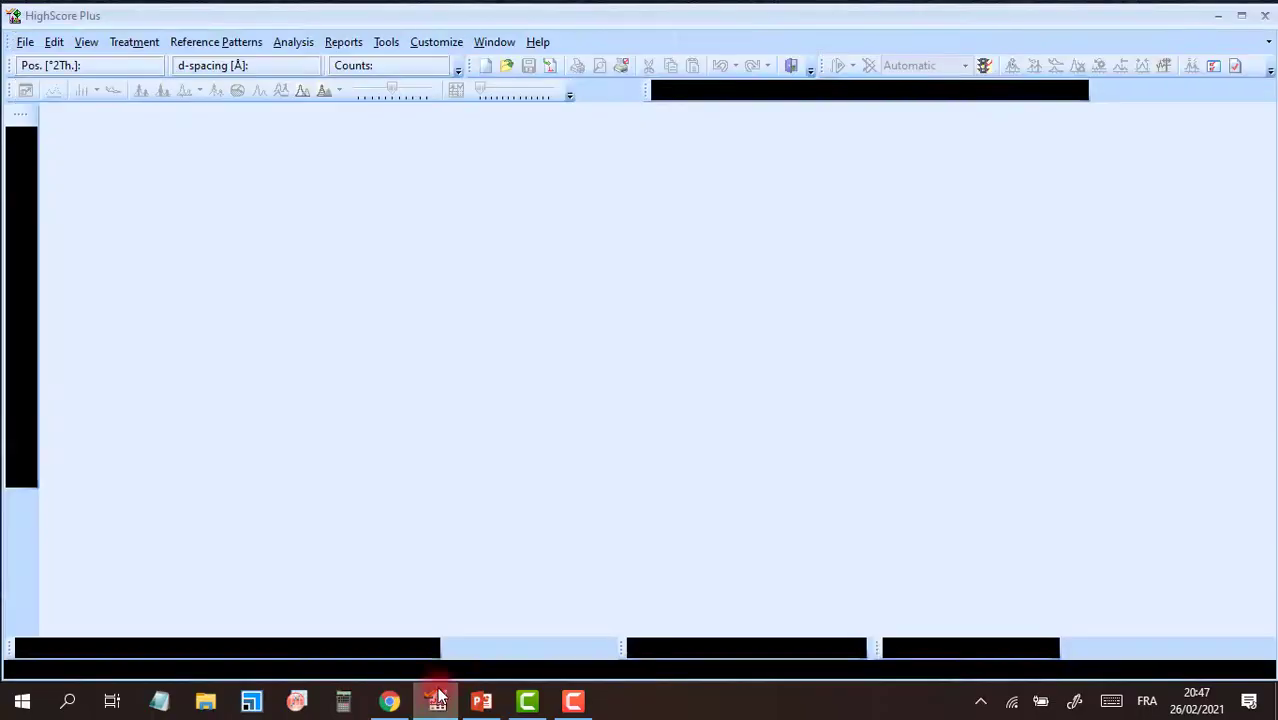
click(23, 44)
click(86, 91)
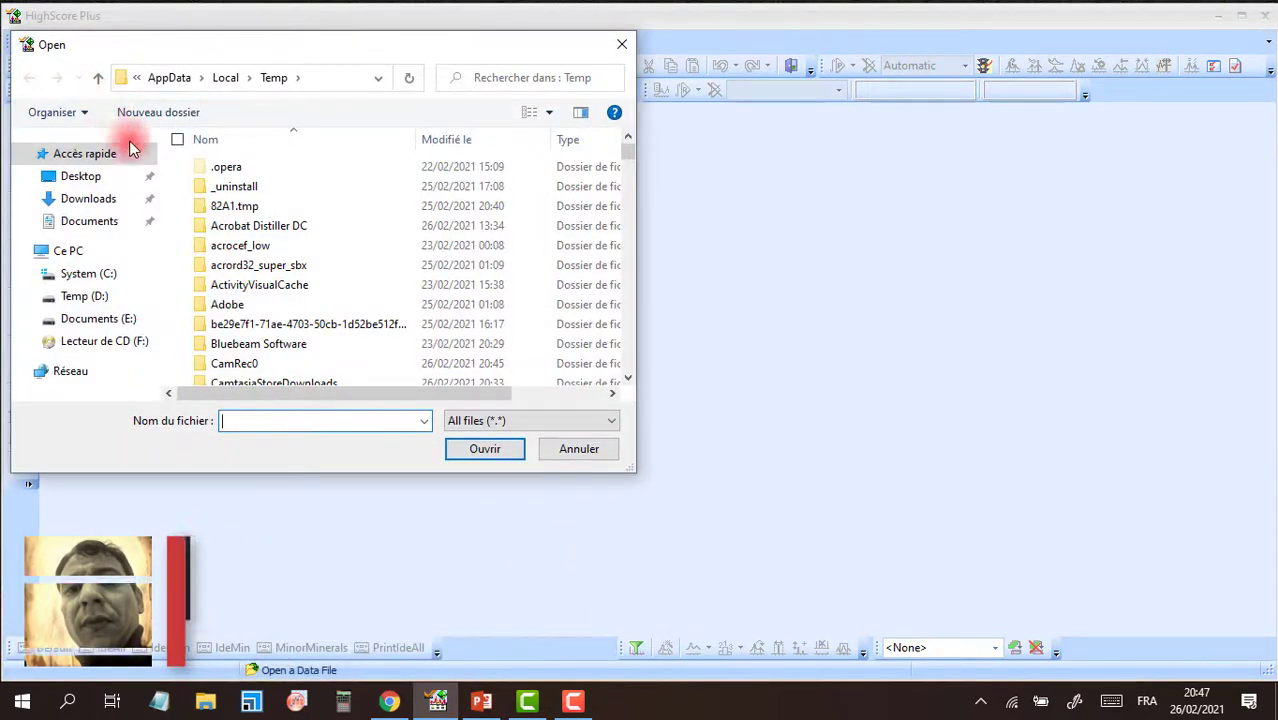
click(105, 297)
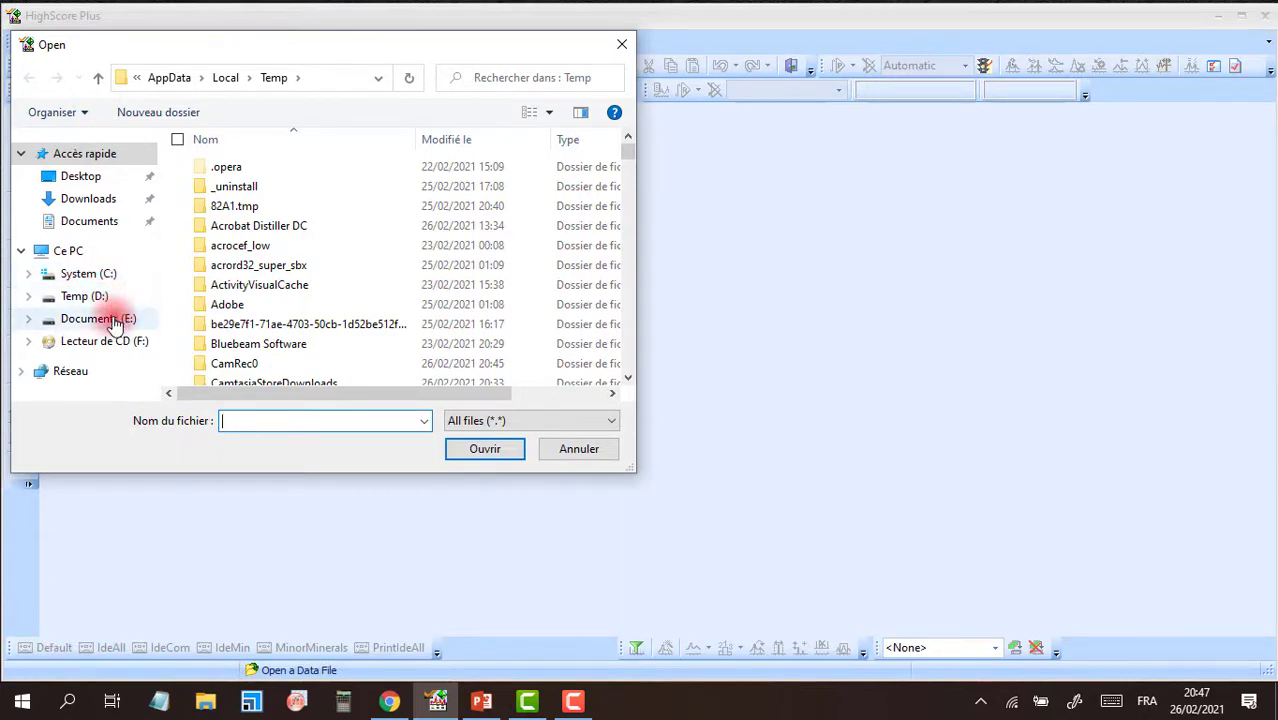
click(113, 326)
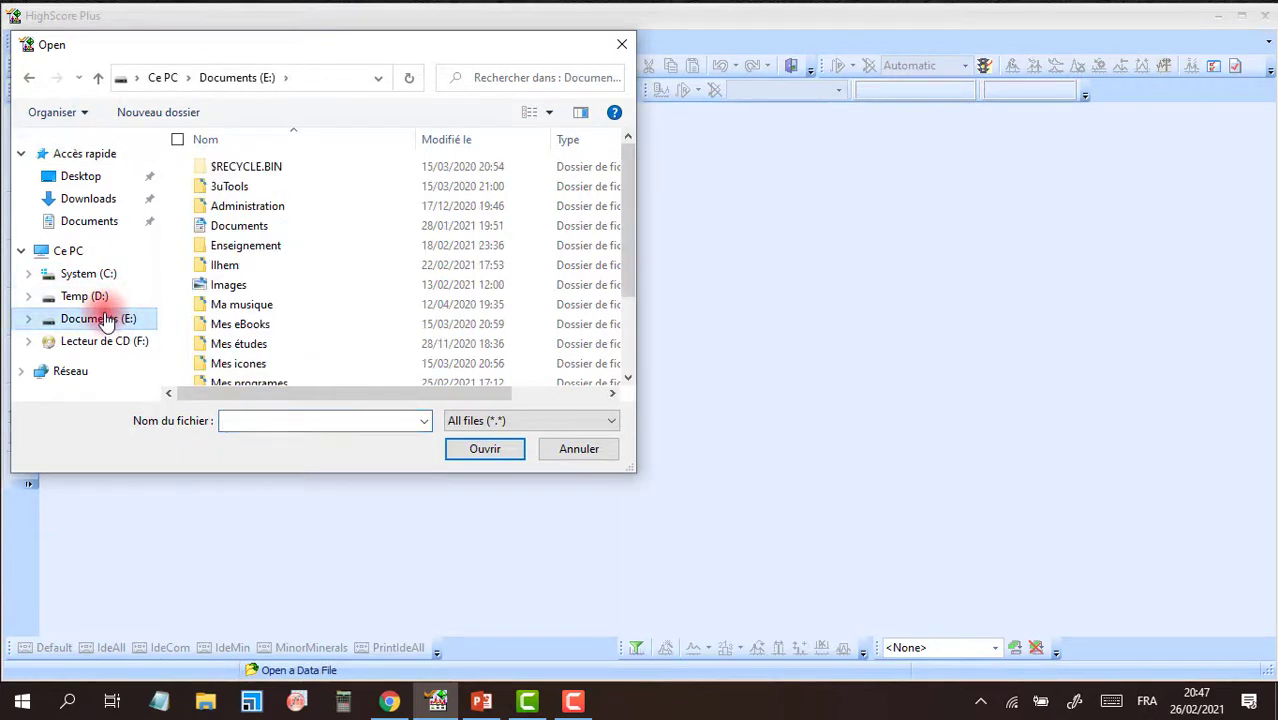
double_click(267, 249)
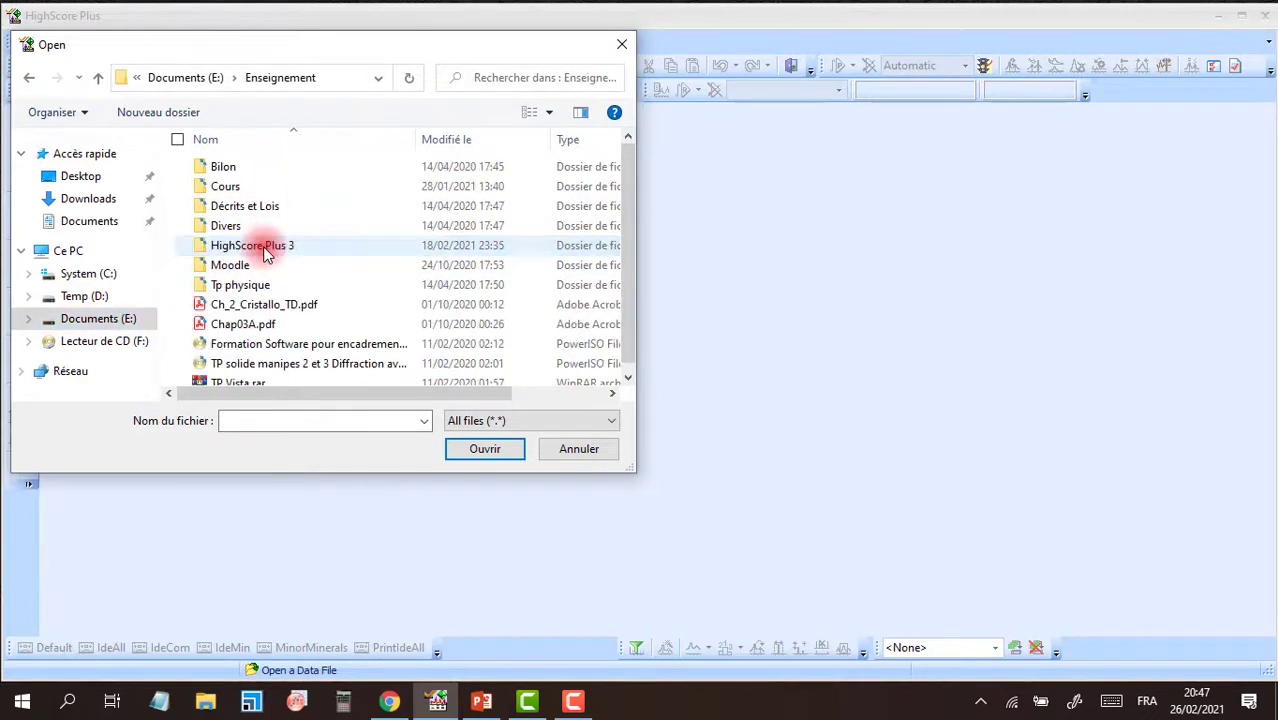
double_click(268, 252)
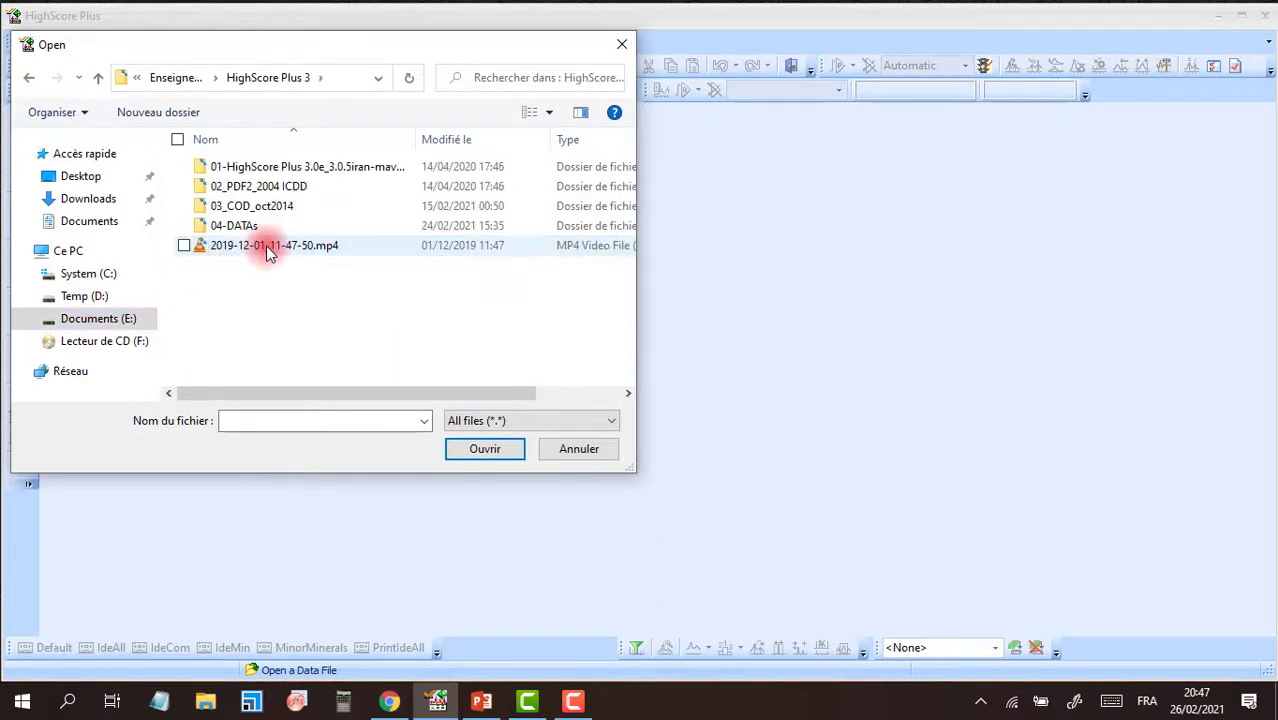
double_click(250, 230)
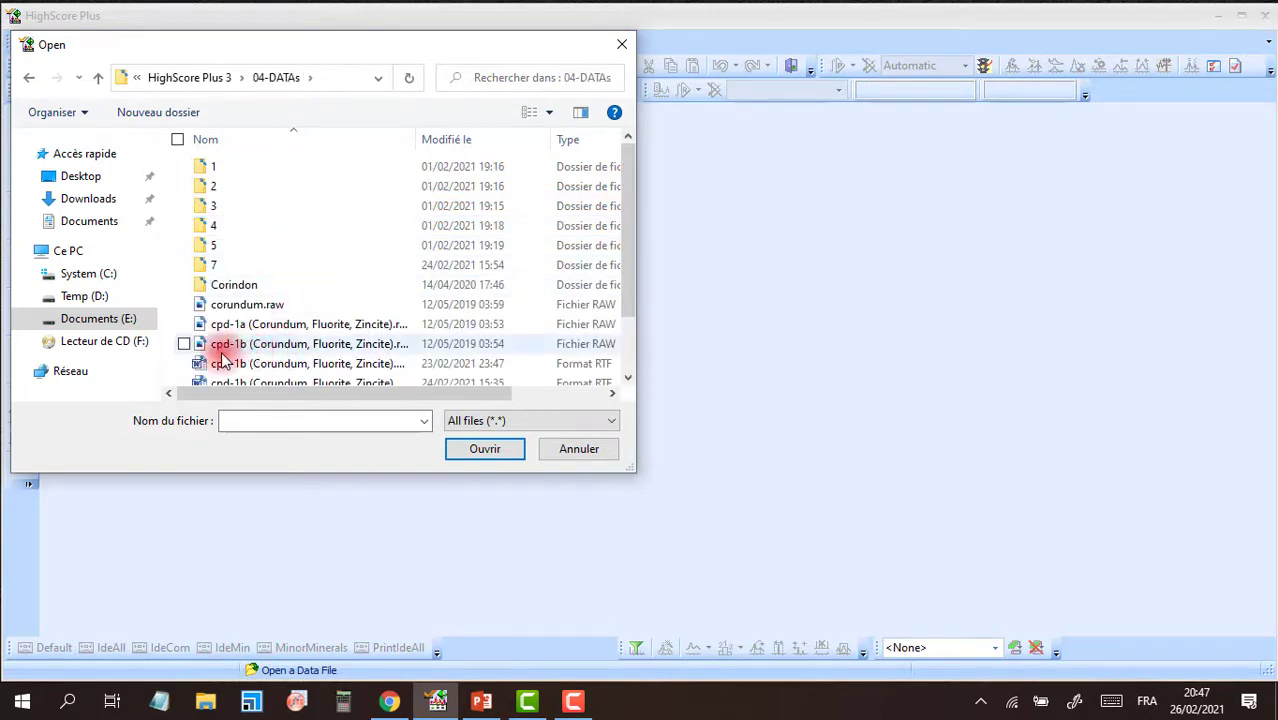
double_click(281, 345)
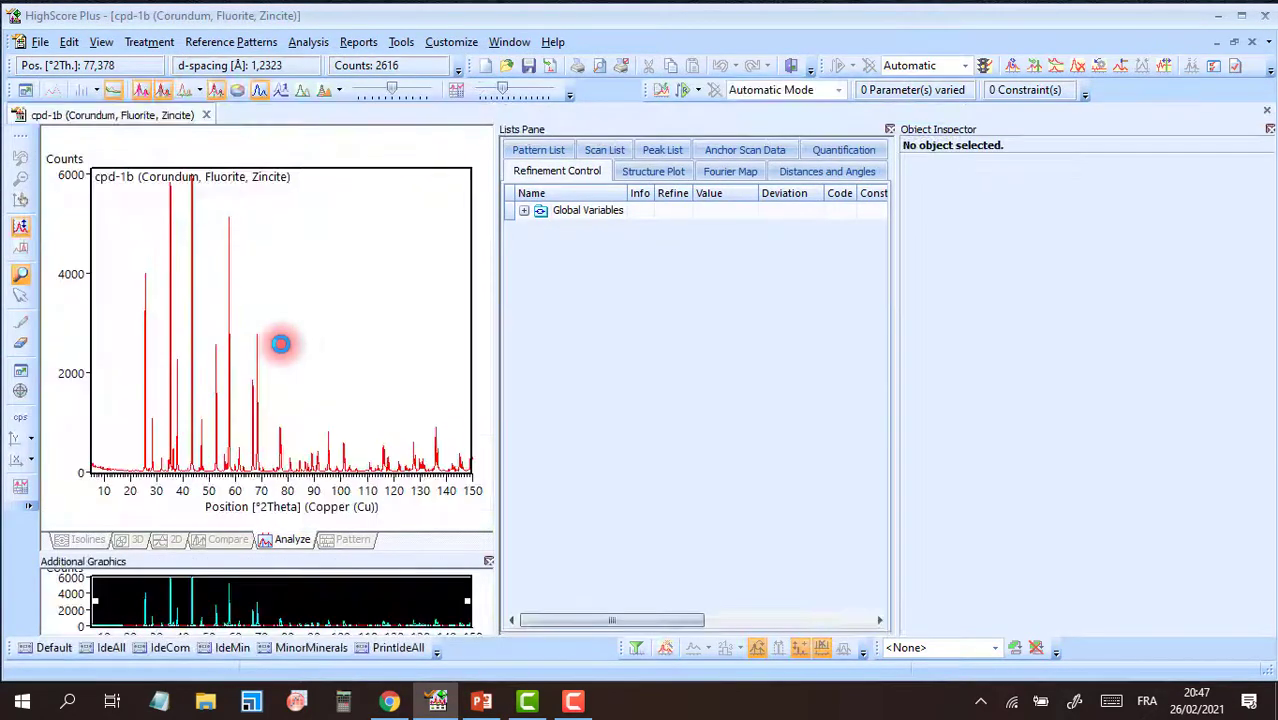
Enlarge the diffraction graph to fill the workspace and inspect the peaks between about 15 and 42 °2Theta
click(21, 376)
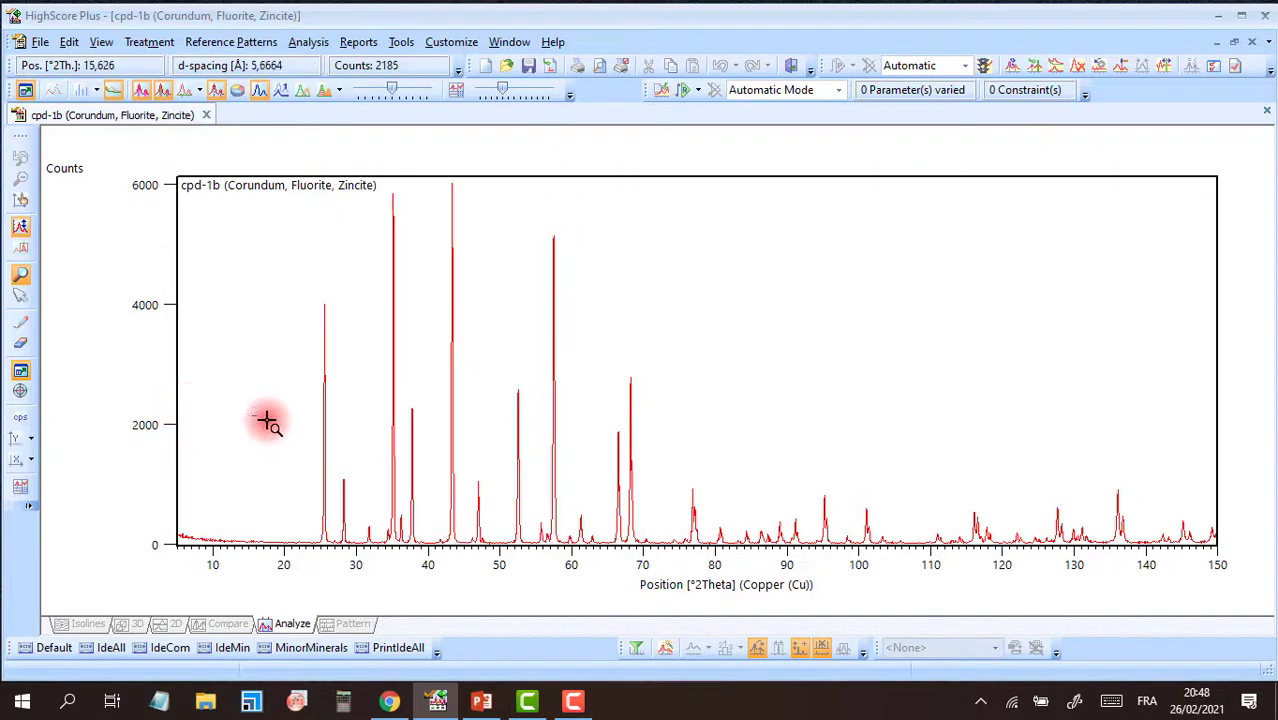
drag(251, 415, 441, 549)
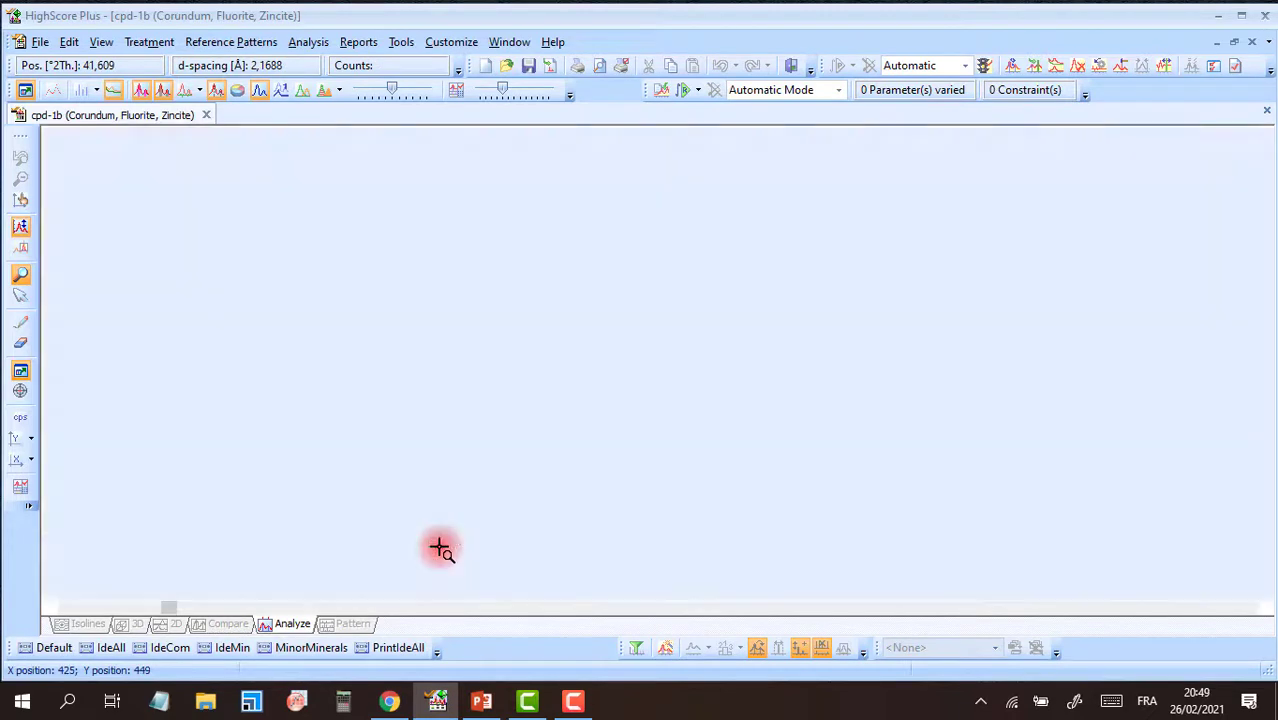
right_click(672, 409)
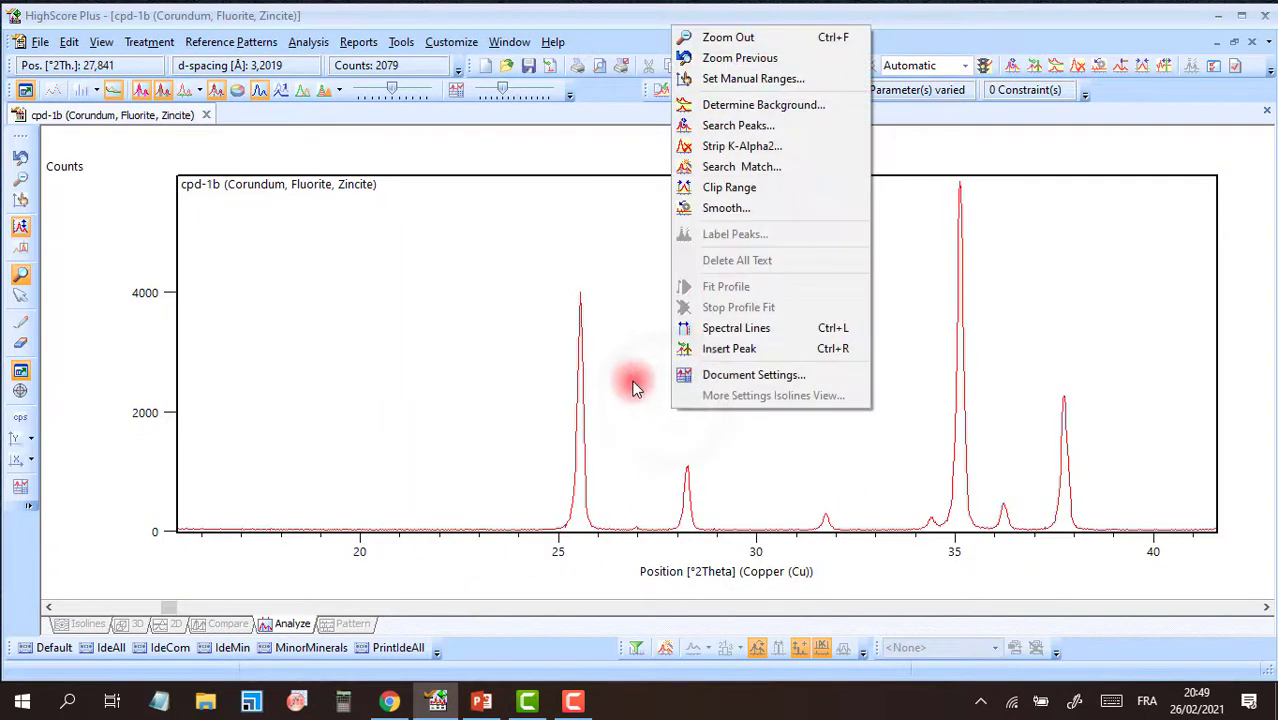
click(757, 42)
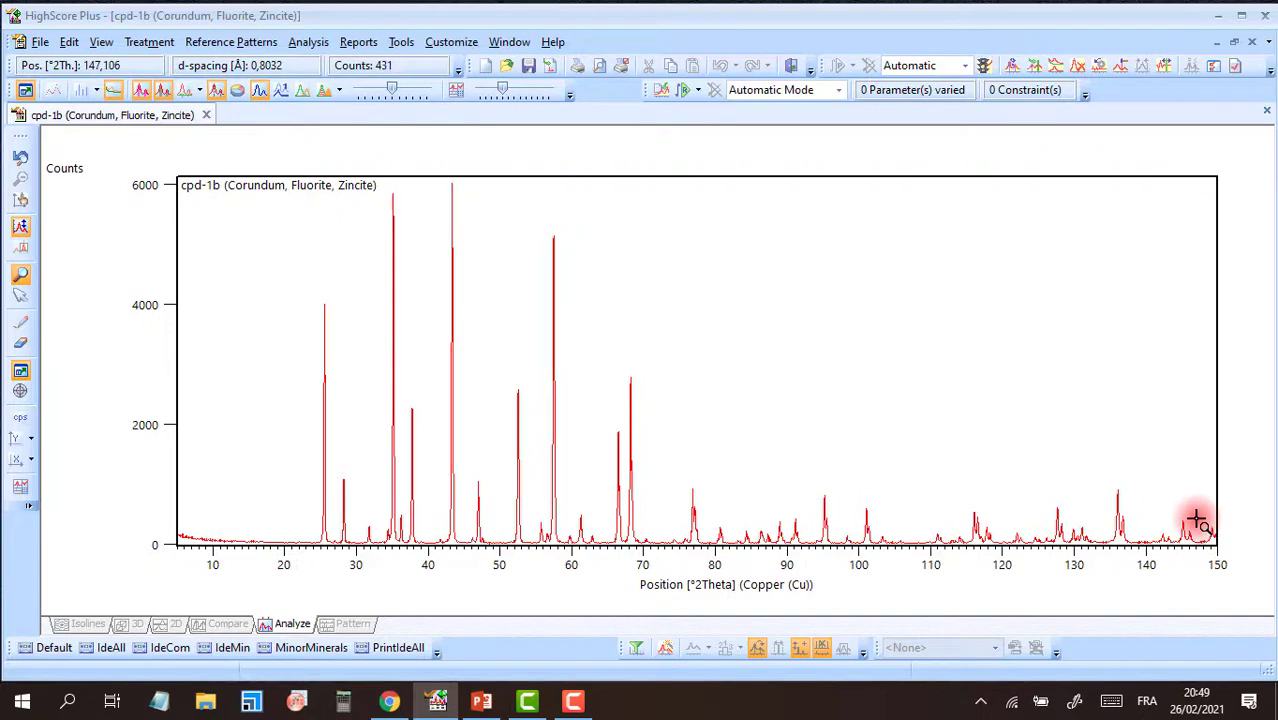
Clip the scan range to about 5–148 °2Theta to remove the incomplete peak at the high-angle end
drag(1196, 516, 1224, 549)
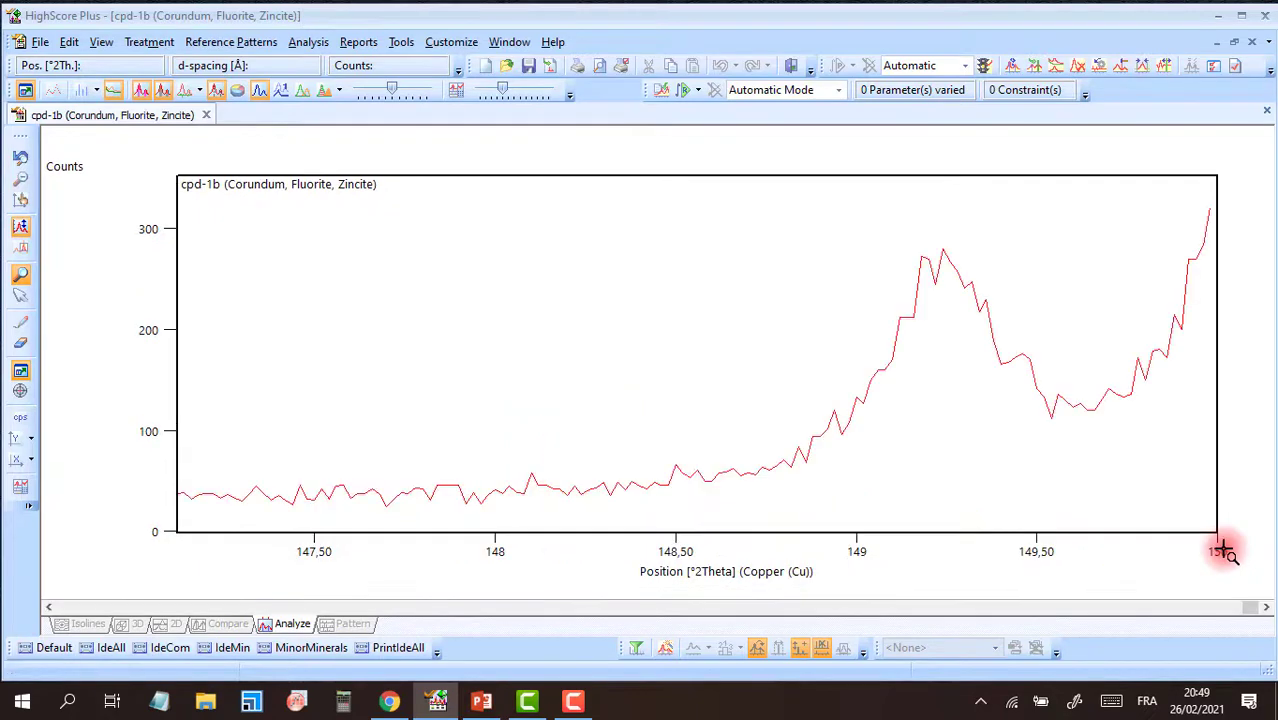
right_click(745, 402)
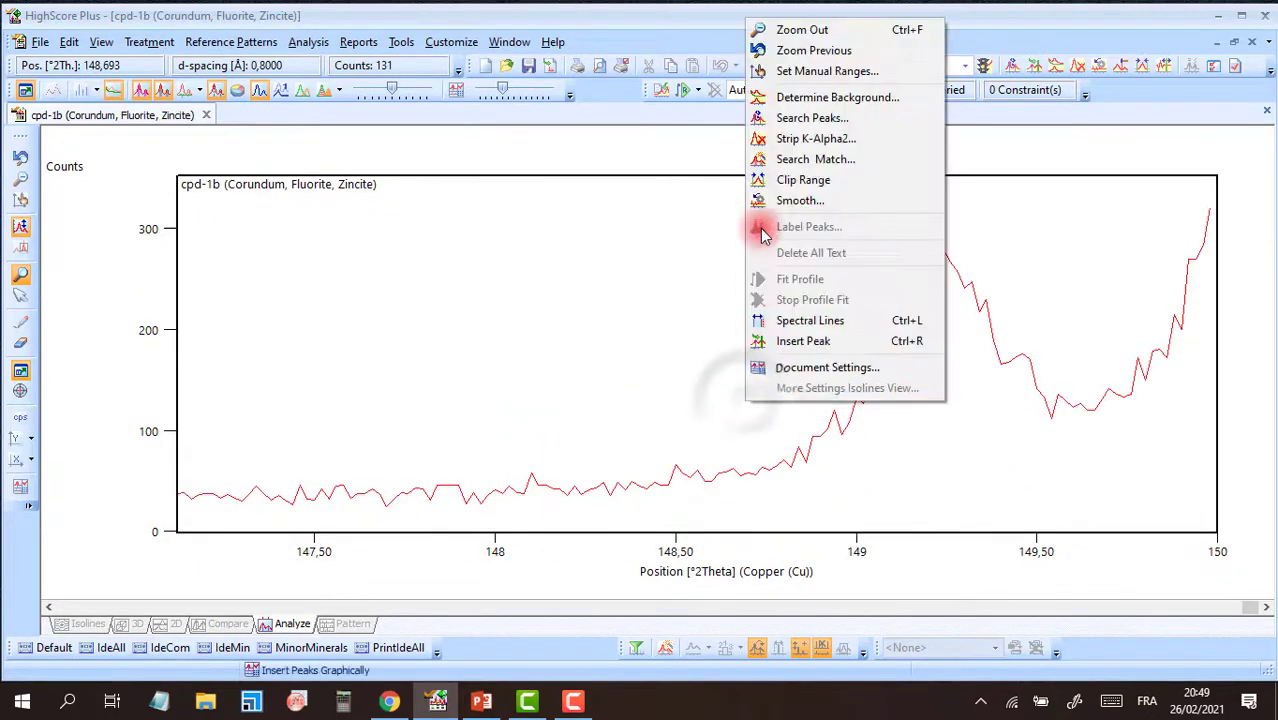
click(803, 30)
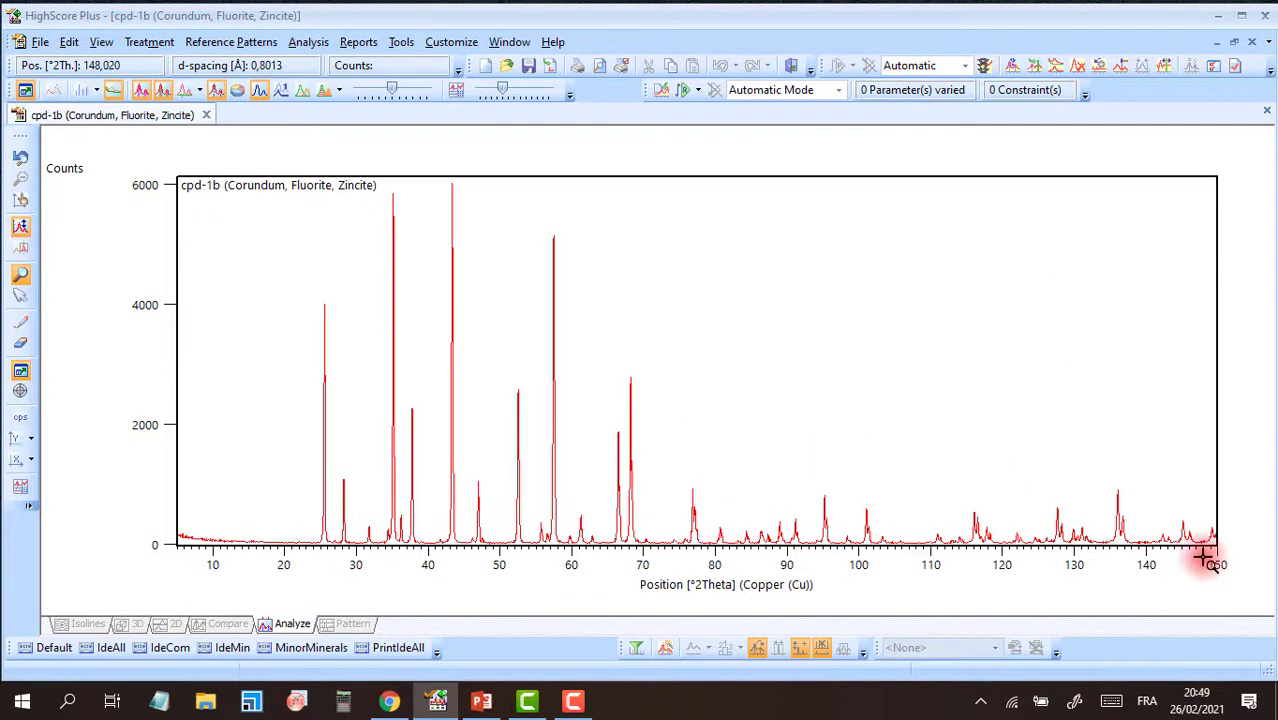
drag(1205, 545, 176, 428)
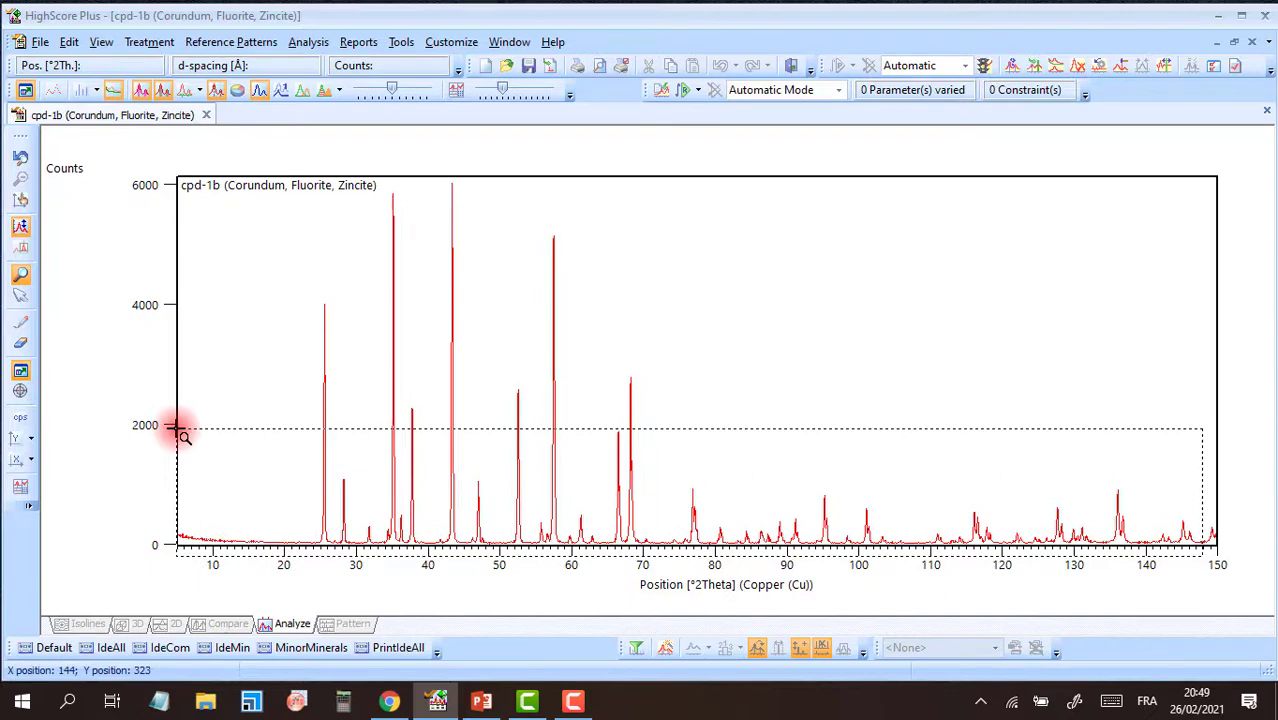
drag(176, 430, 186, 429)
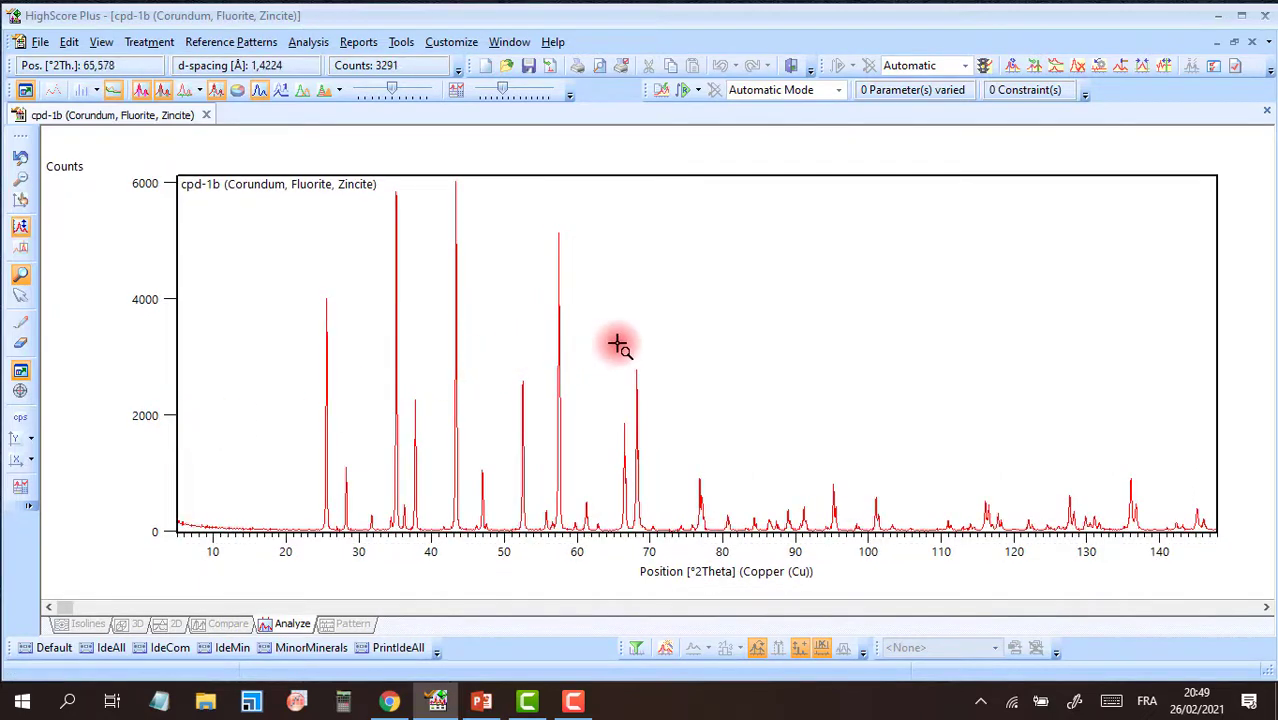
right_click(648, 310)
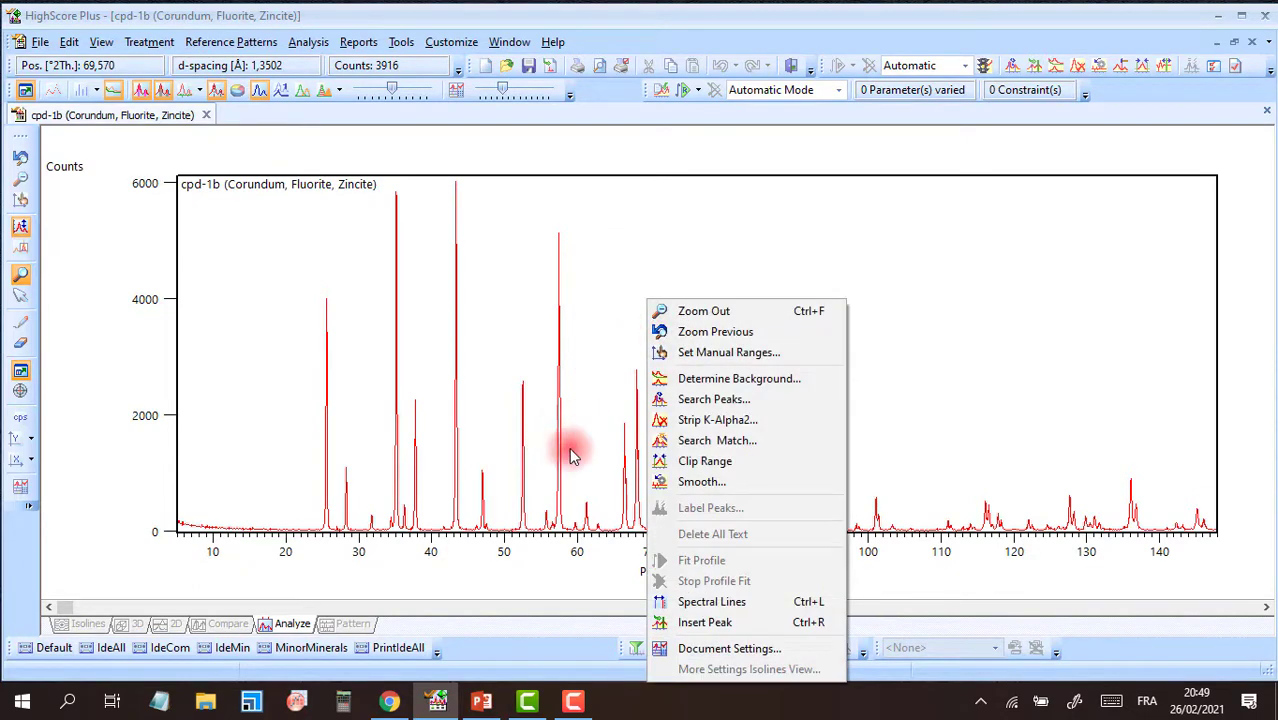
click(738, 472)
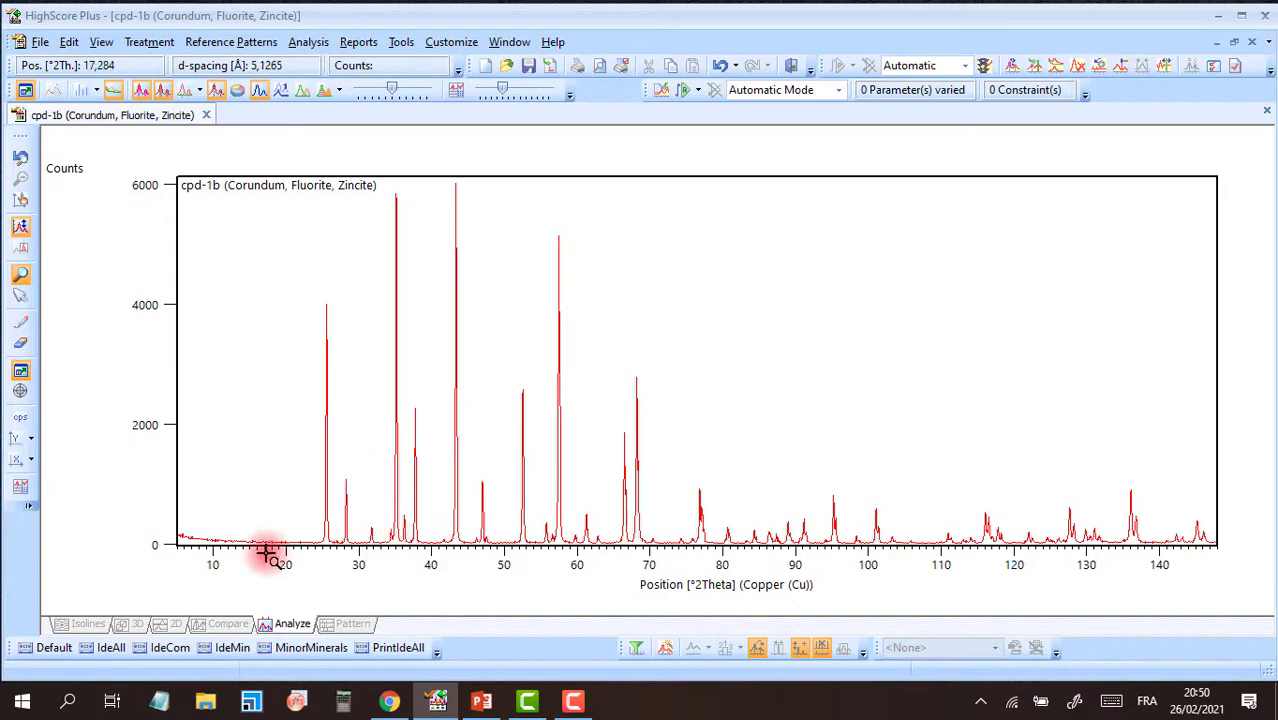
Start Determine Background and review its Manual and By Search Peaks methods before returning to Automatic
click(152, 44)
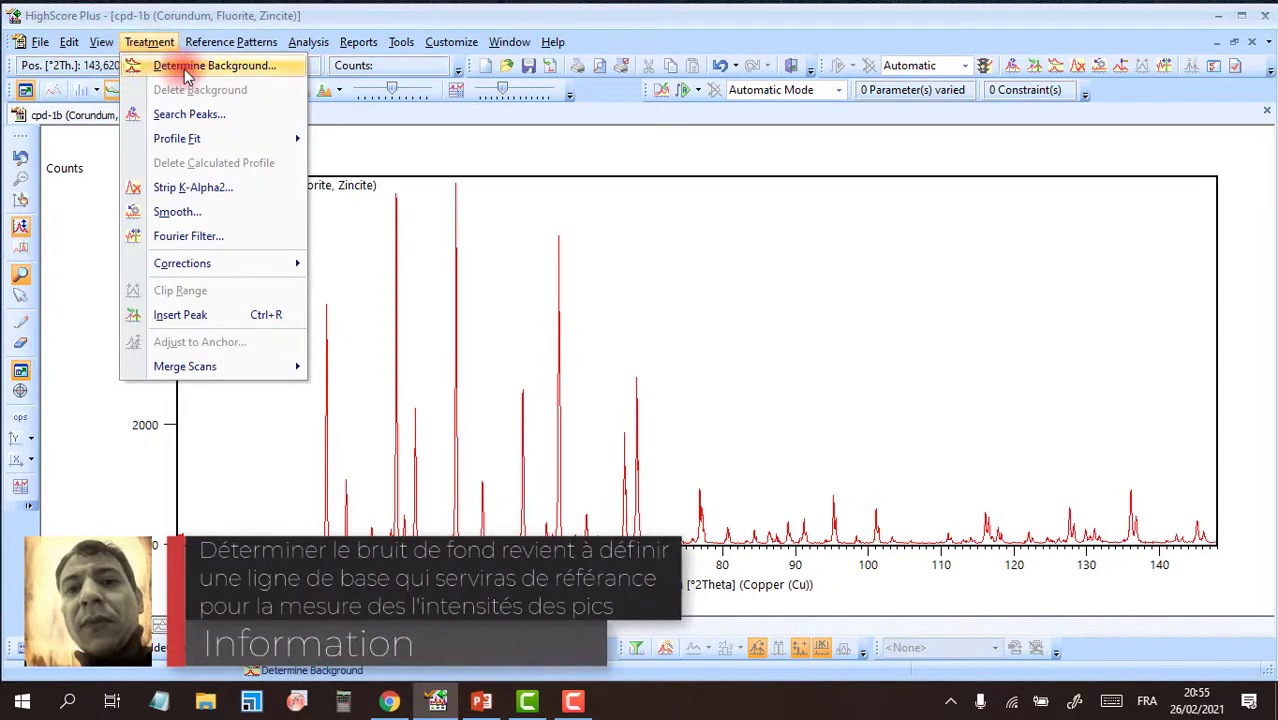
click(255, 72)
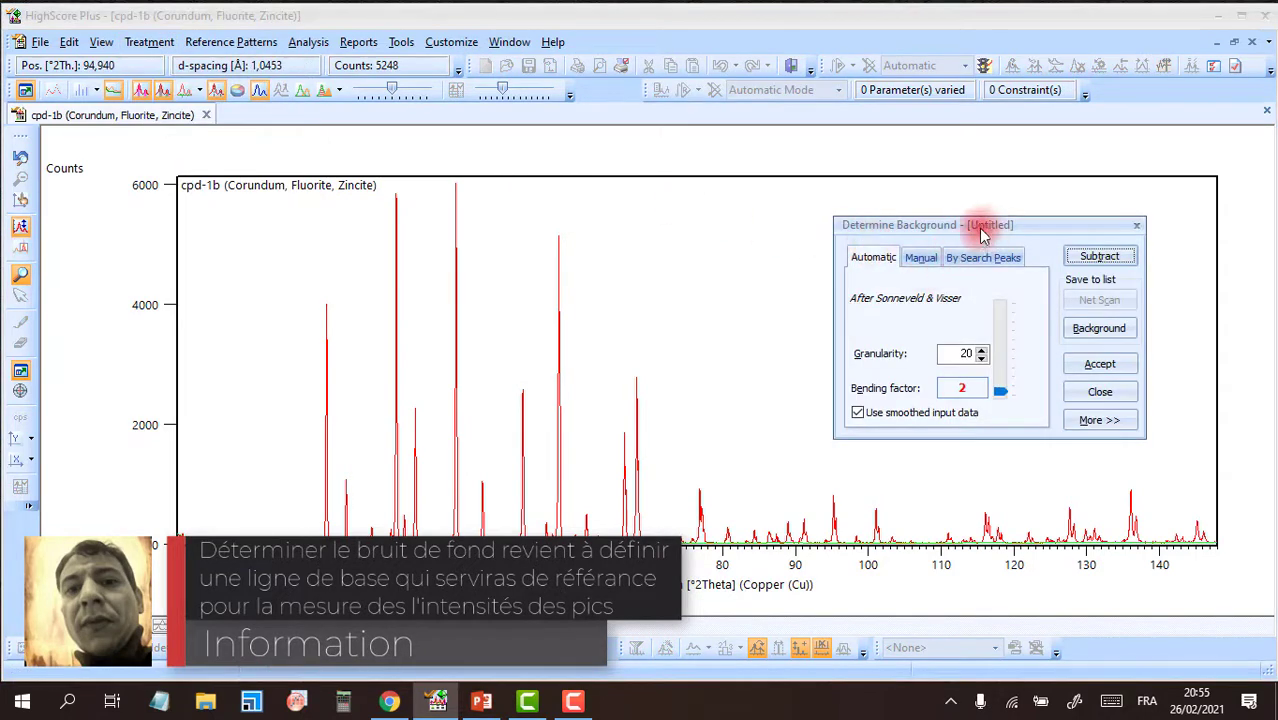
drag(978, 222, 884, 218)
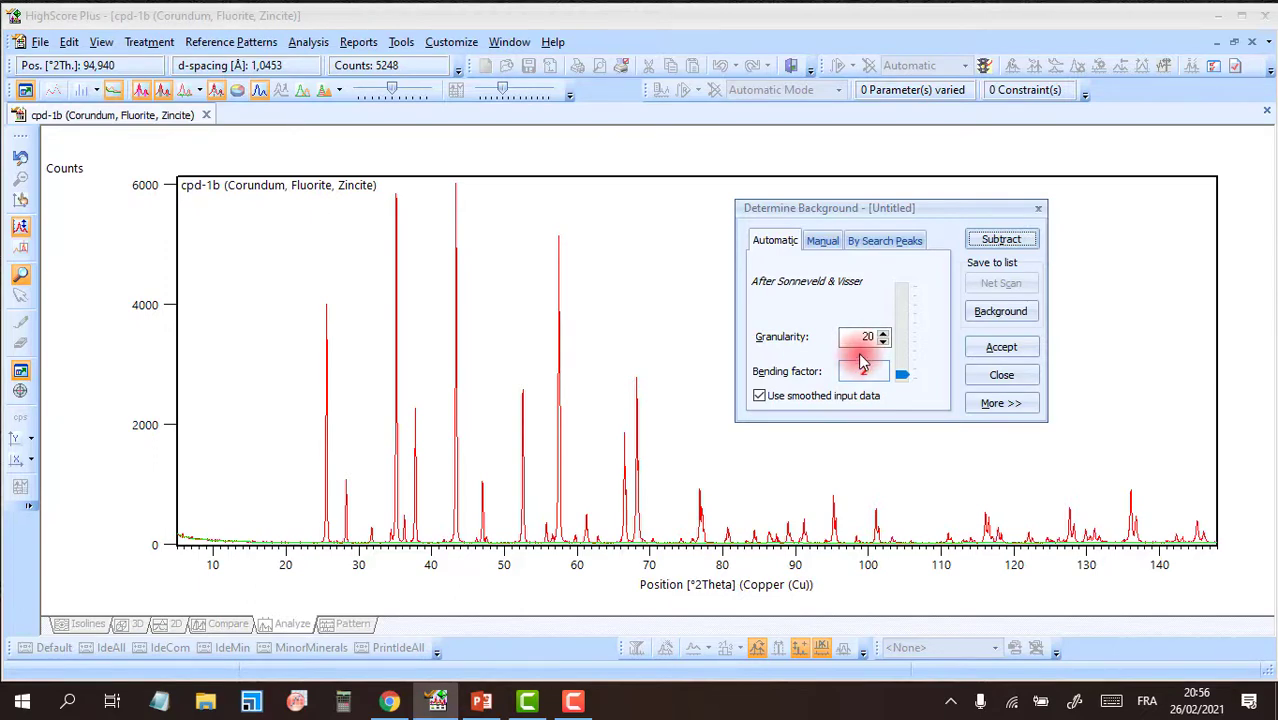
click(824, 242)
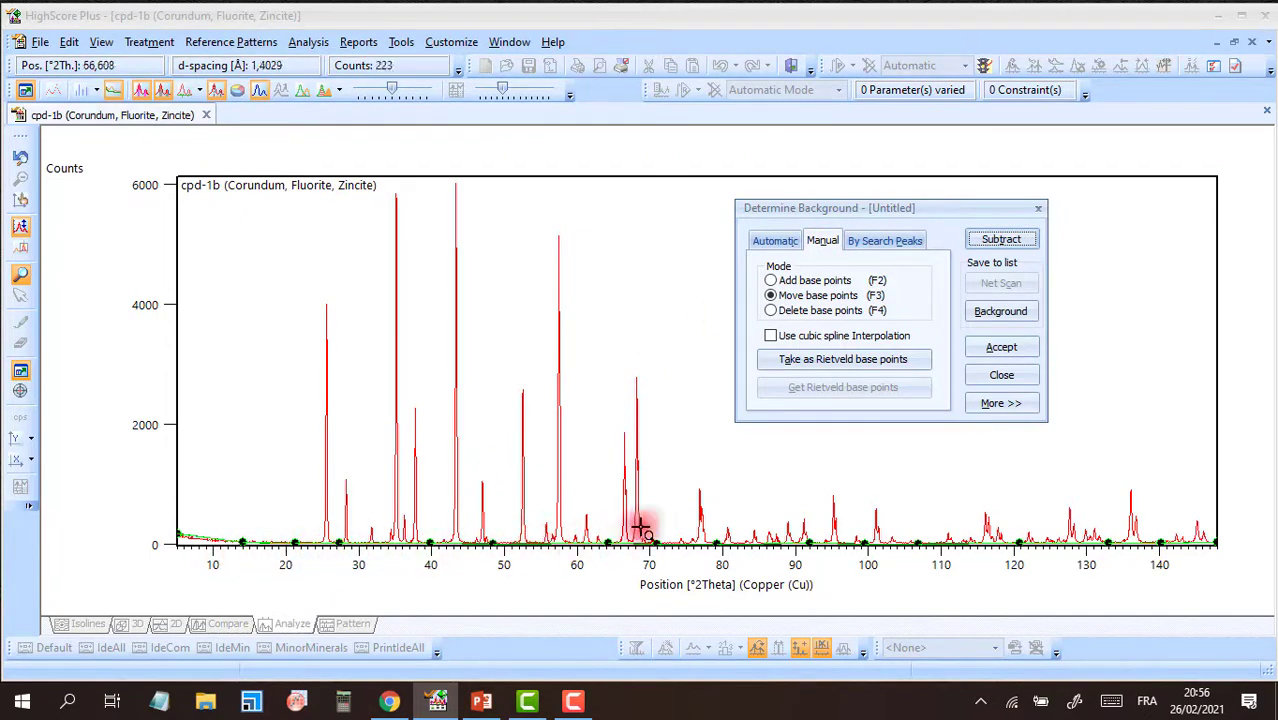
click(897, 241)
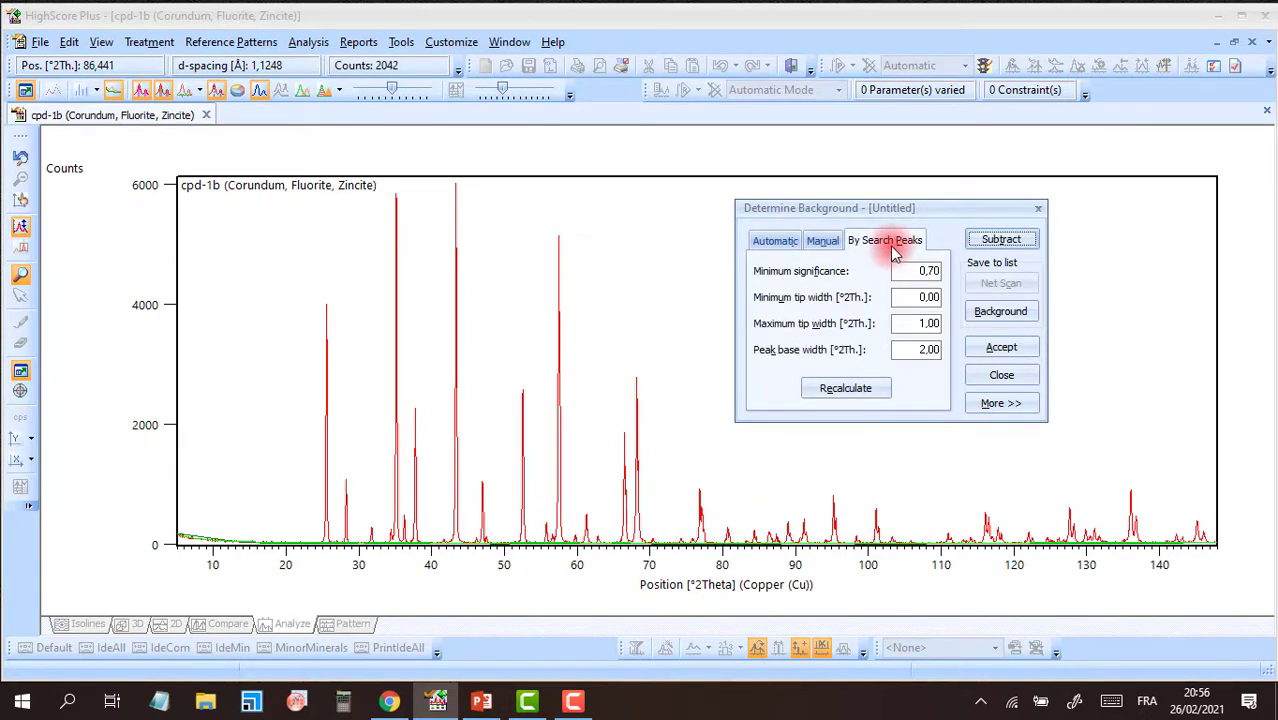
click(778, 248)
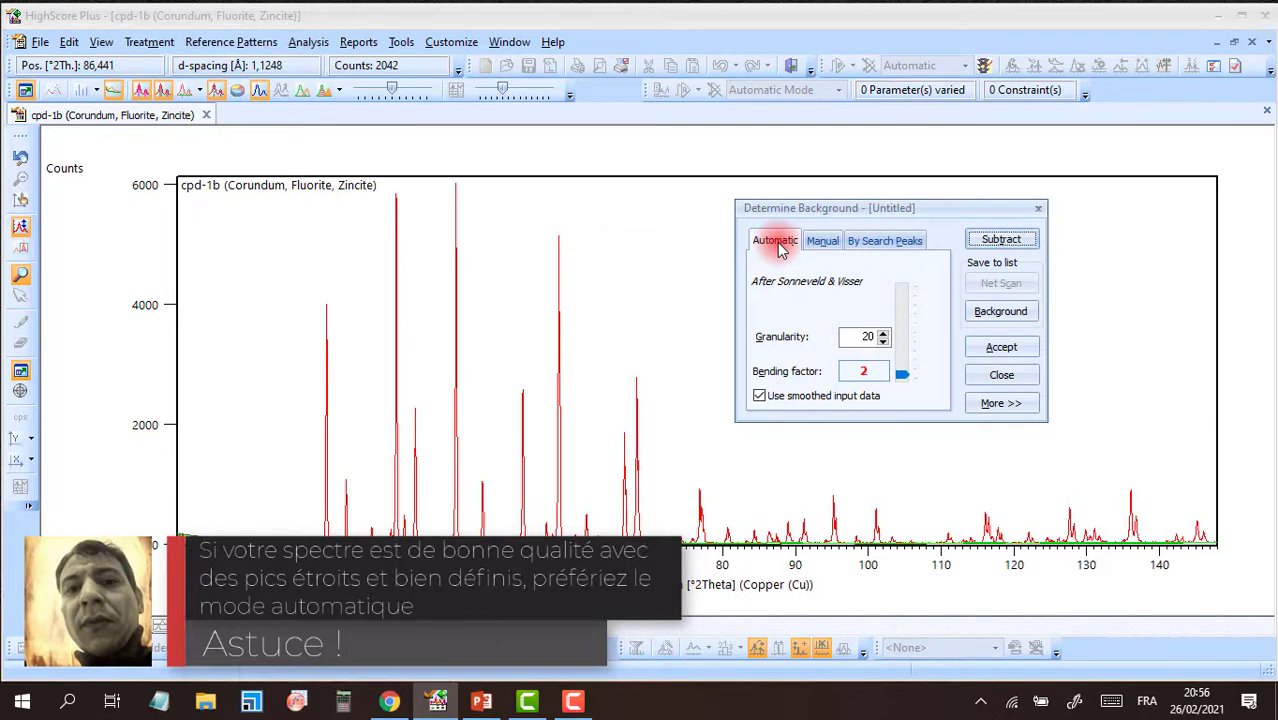
In manual background mode, add a base point on the curve at about 8.5 °2Theta
click(823, 245)
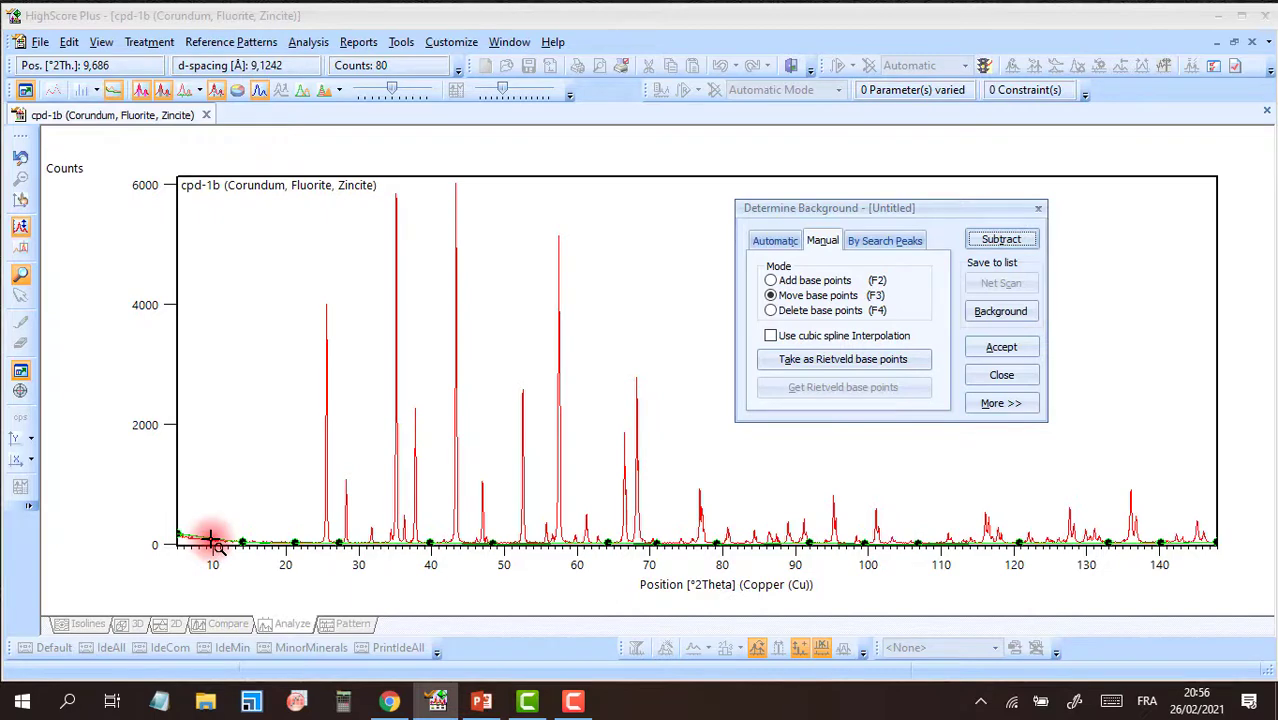
click(771, 281)
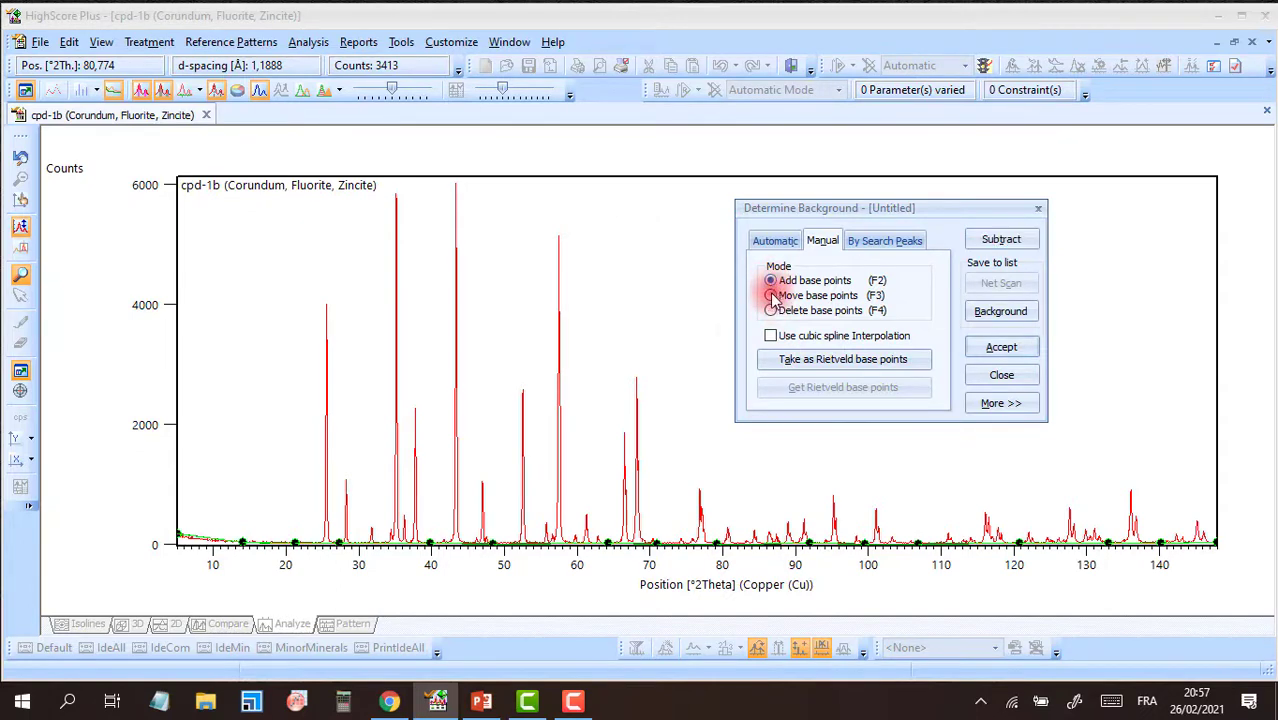
click(203, 539)
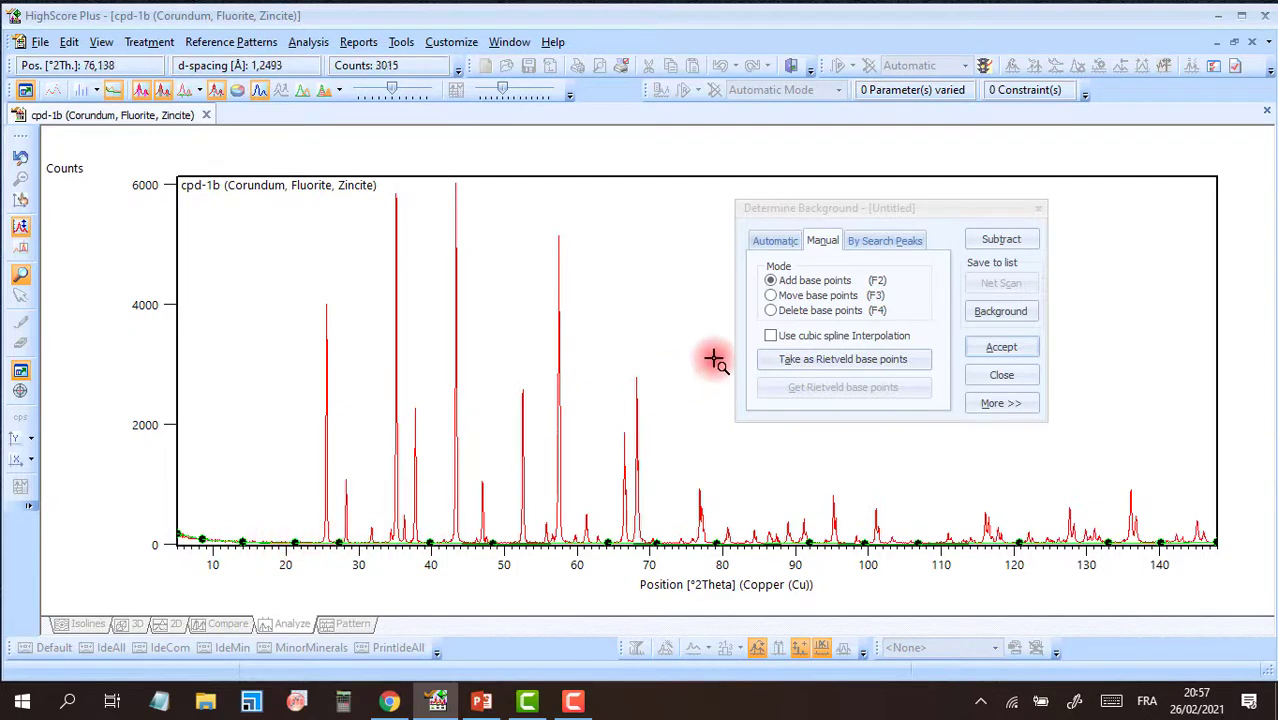
Add a base point high above the curve near 94 °2Theta, move it down to the baseline near 95 °2Theta, and select Delete base points mode
click(826, 214)
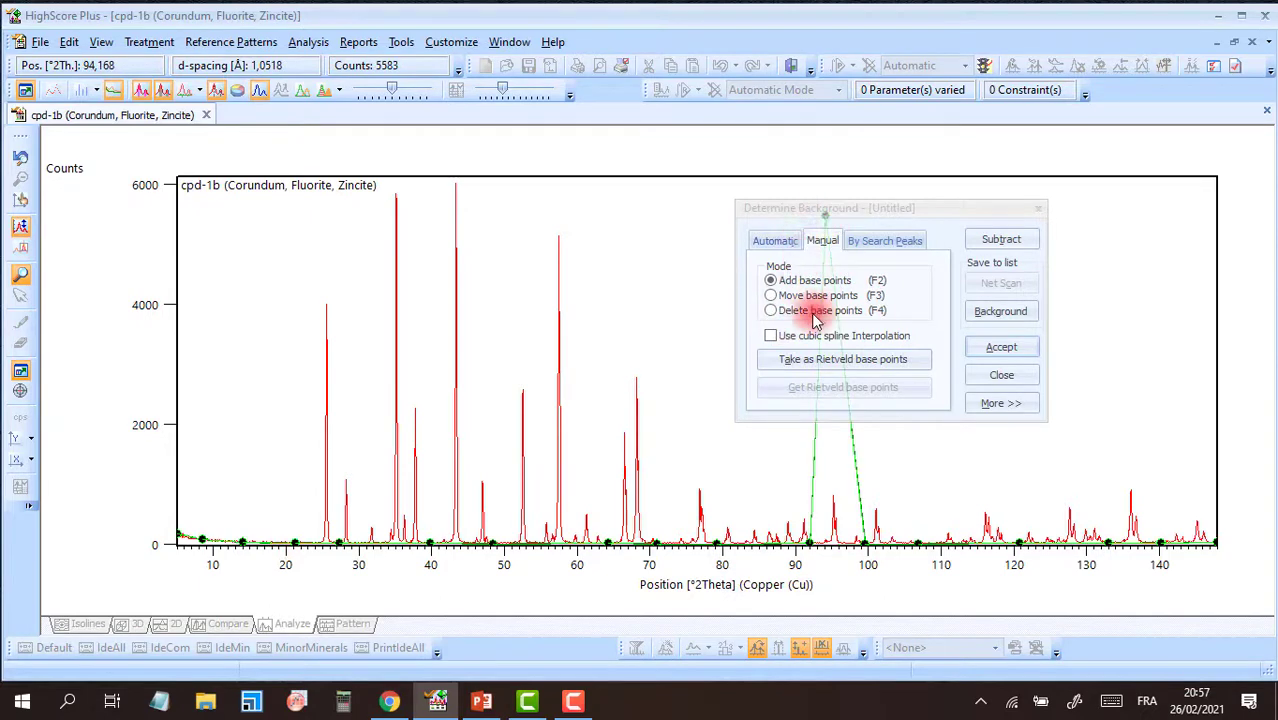
mouse_move(827, 212)
mouse_down()
mouse_move(822, 262)
mouse_move(429, 205)
mouse_up()
click(392, 300)
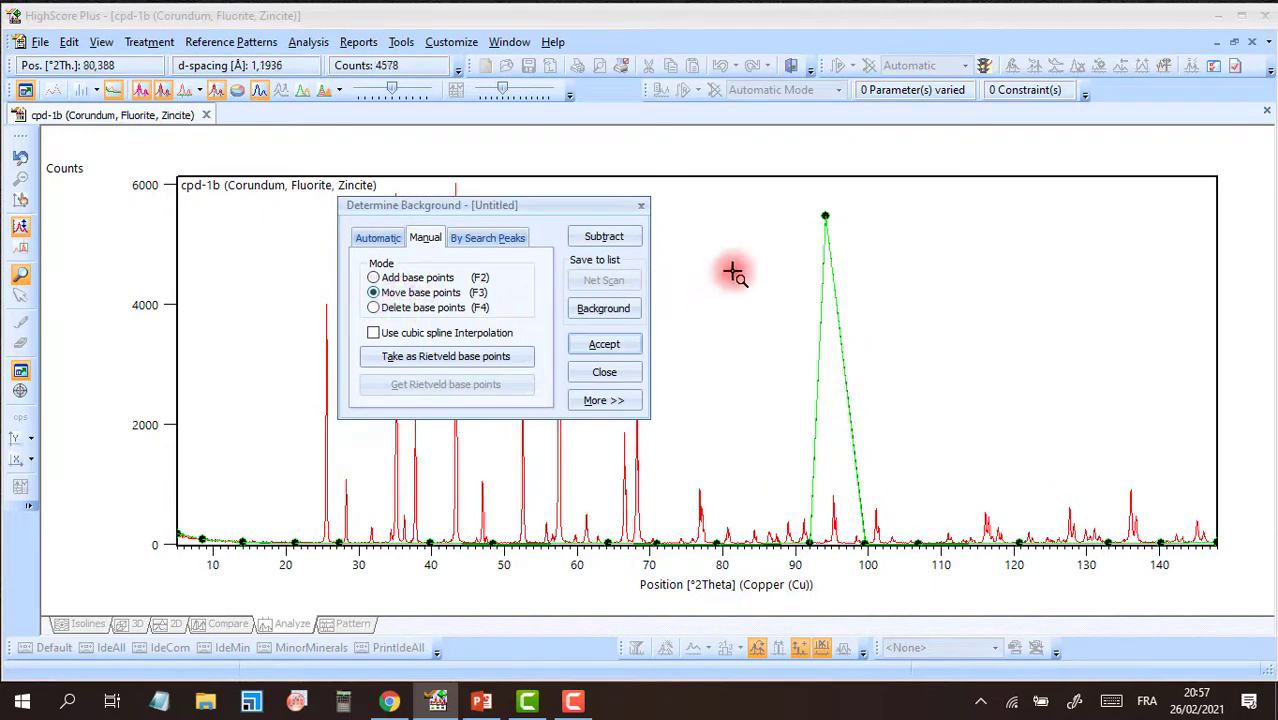
drag(826, 217, 834, 548)
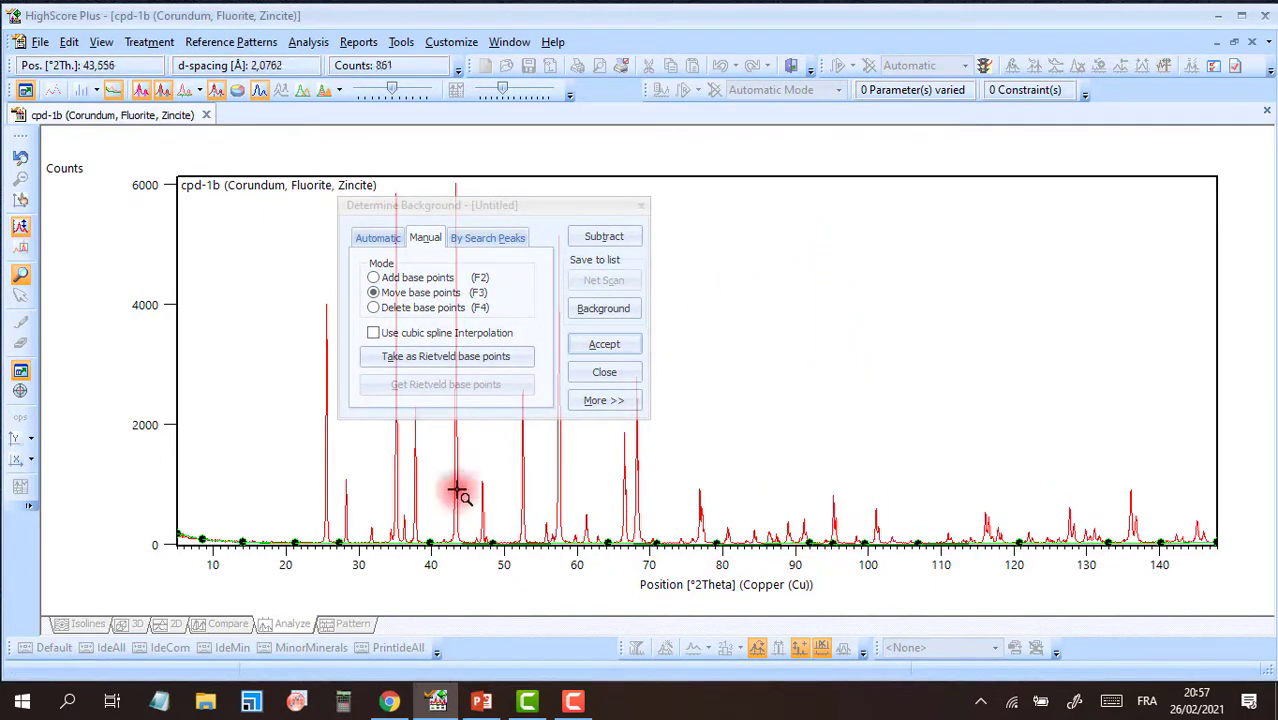
click(389, 310)
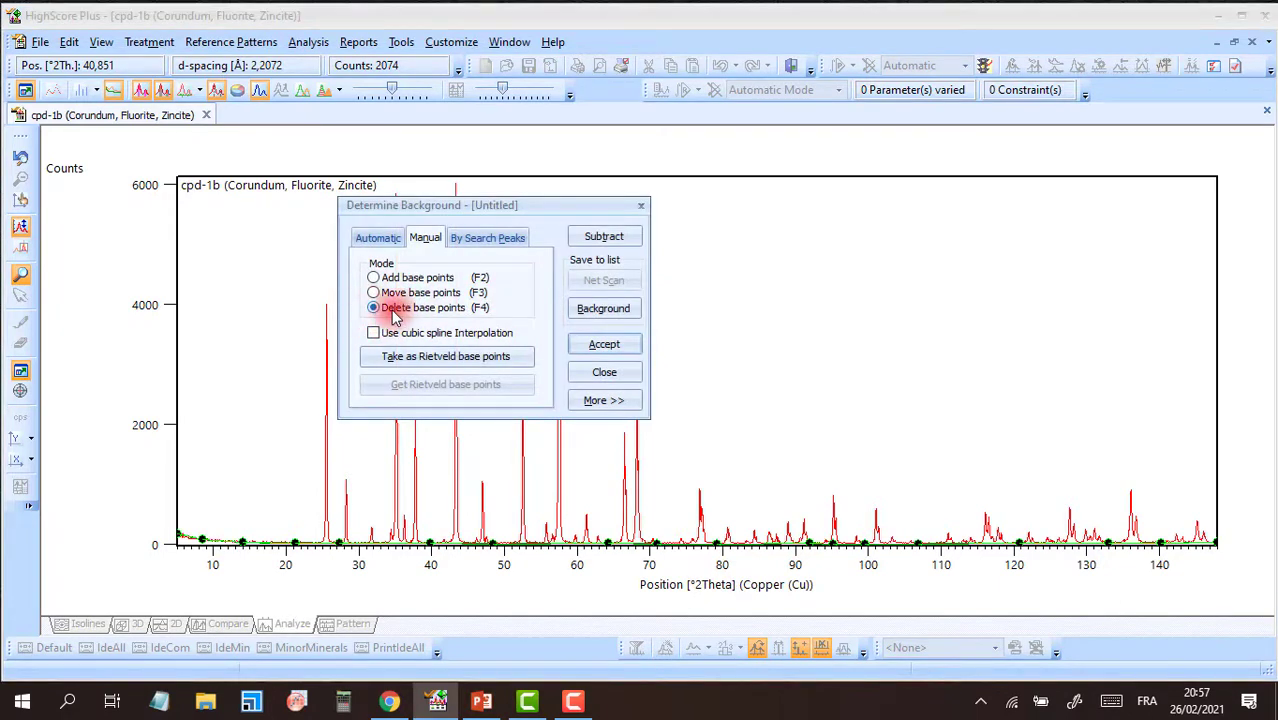
Switch back to automatic background determination and examine the background curve between about 5 and 11.5 °2Theta
click(385, 248)
drag(522, 208, 925, 150)
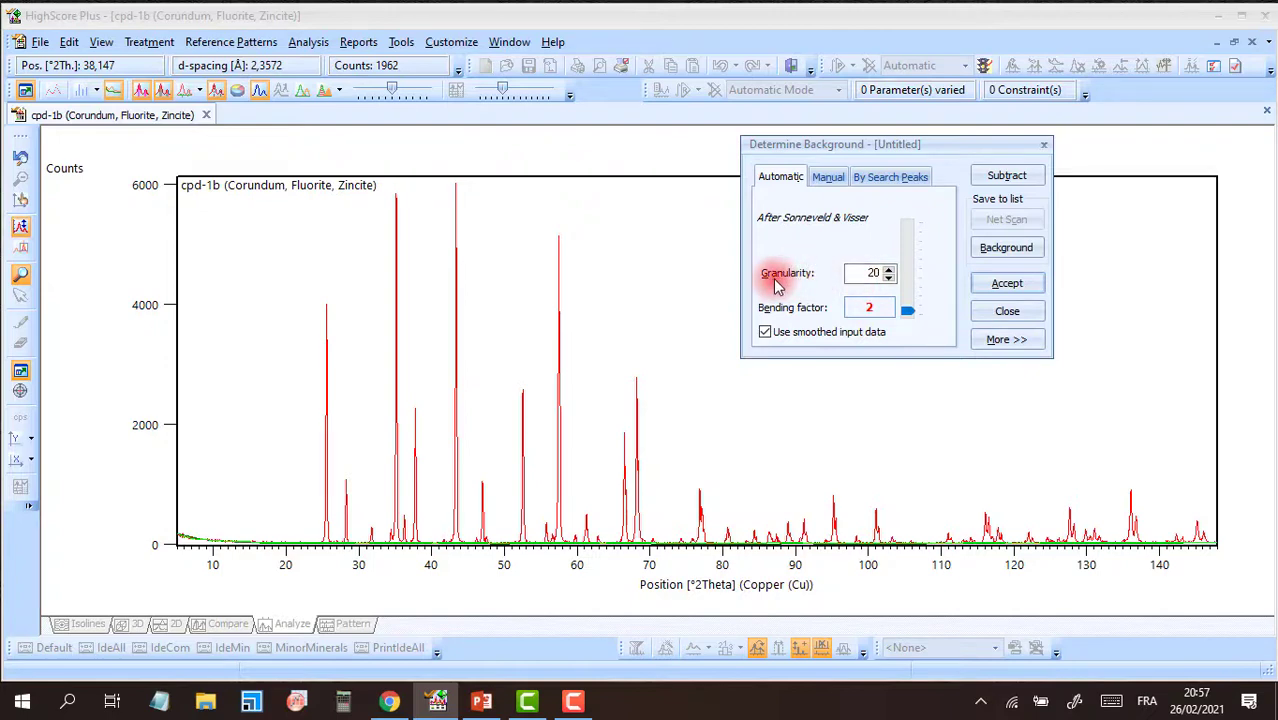
double_click(866, 272)
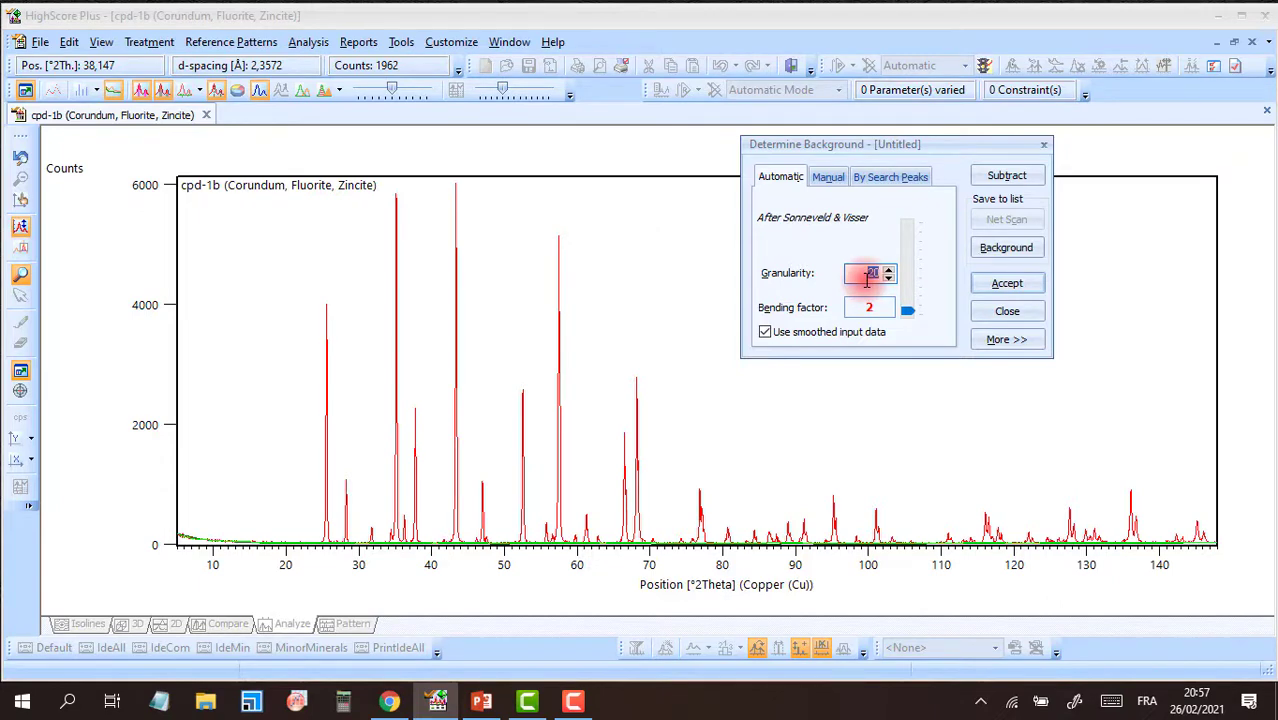
click(172, 527)
drag(172, 527, 224, 542)
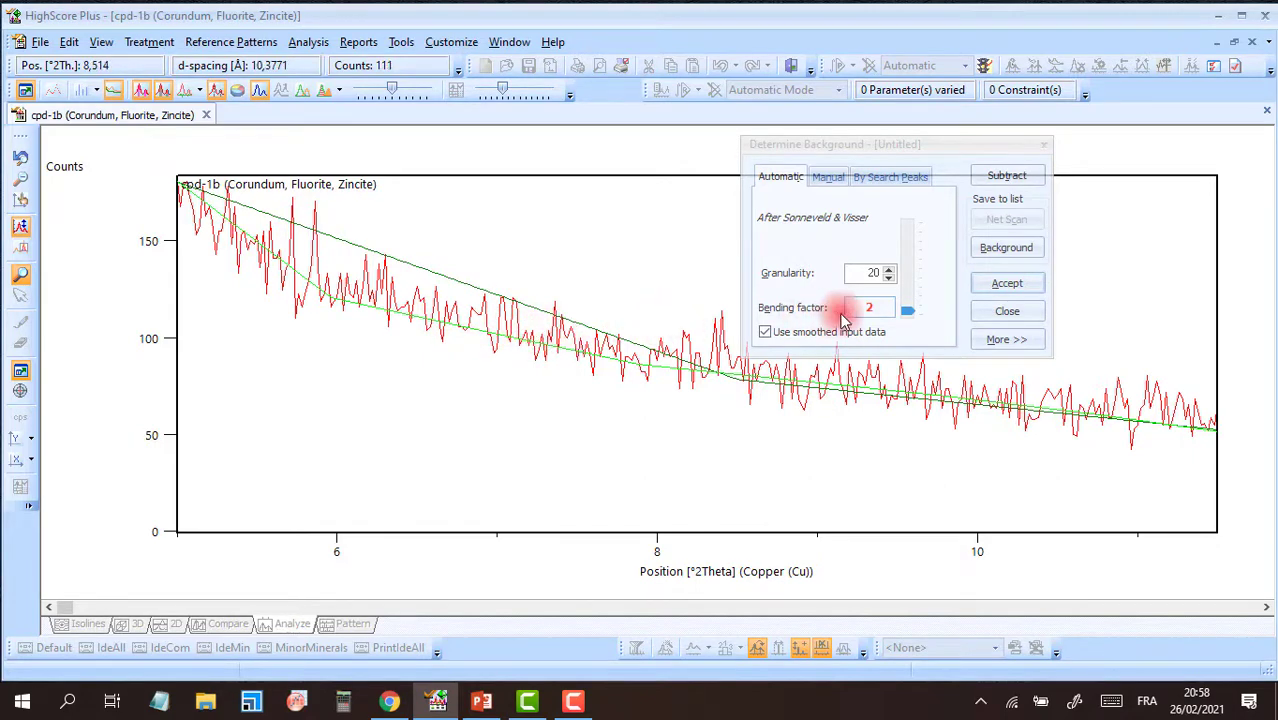
Lower the automatic background's granularity to 1, then raise it to 18 to compare the curves
click(908, 316)
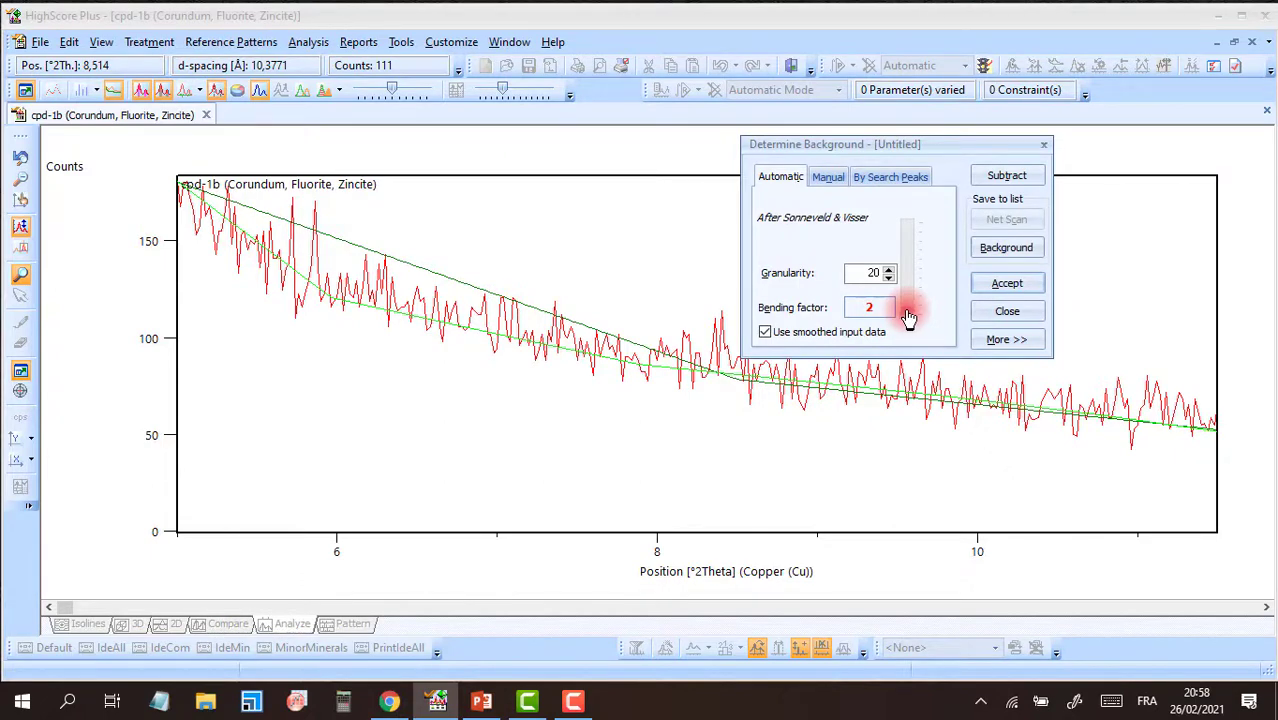
click(887, 278)
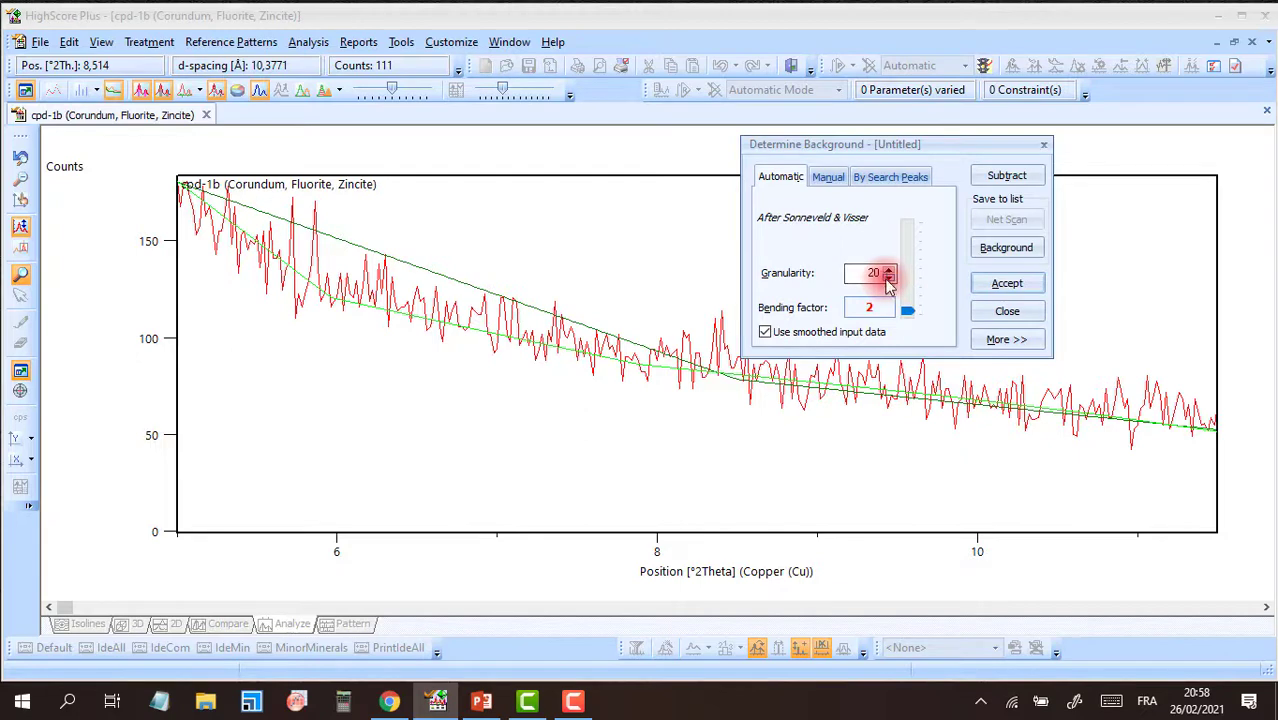
click(887, 278)
click(887, 280)
click(890, 278)
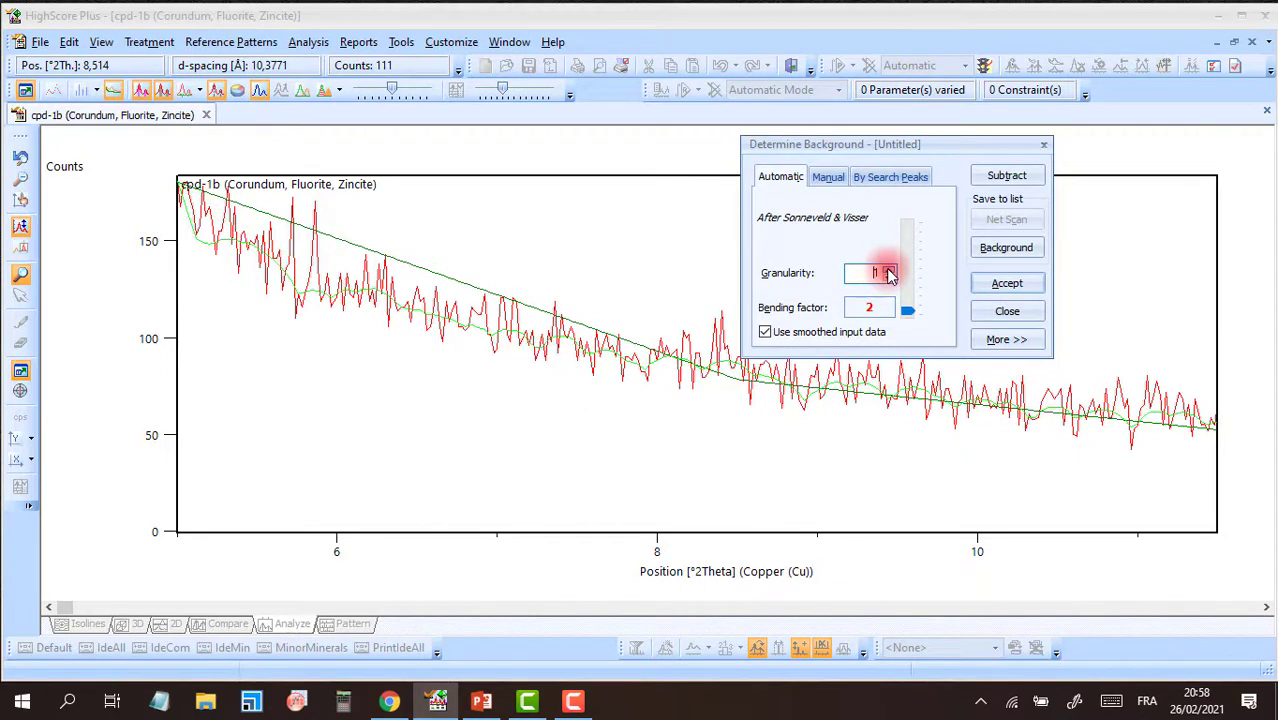
click(888, 271)
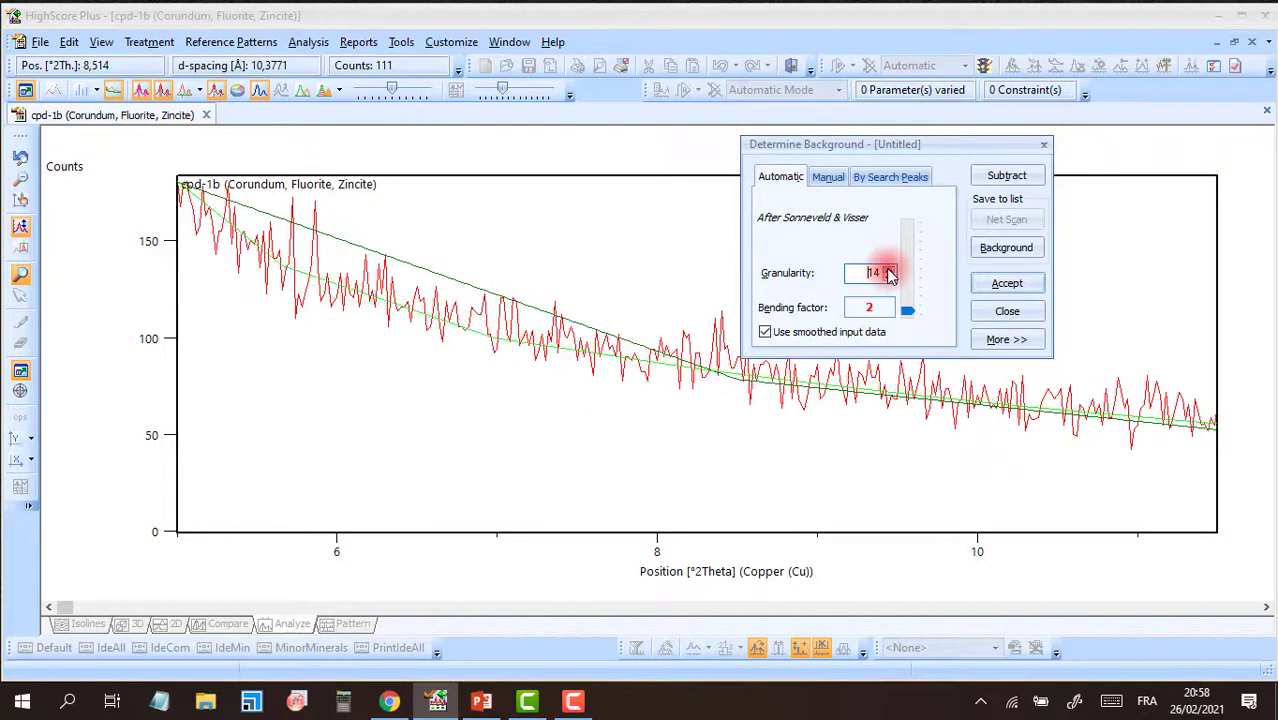
click(889, 271)
click(889, 271)
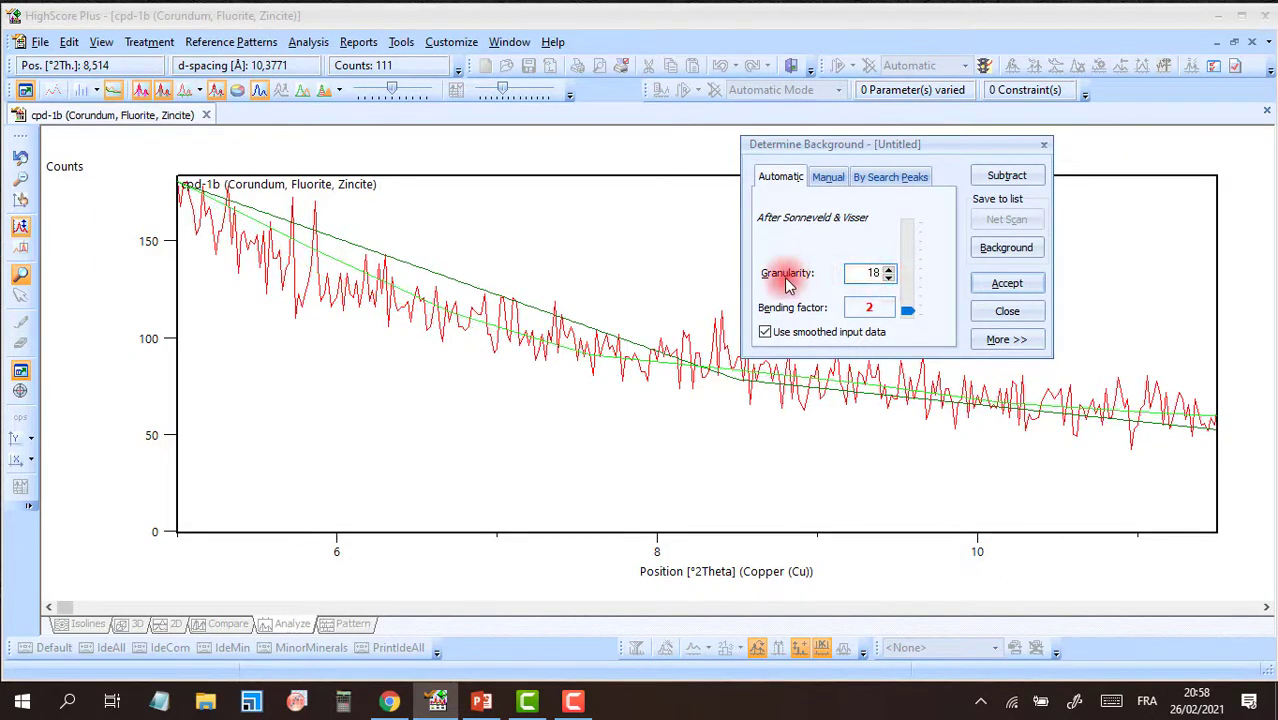
Move the Determine Background dialog, try a granularity of 17, and raise the granularity to 20
double_click(871, 273)
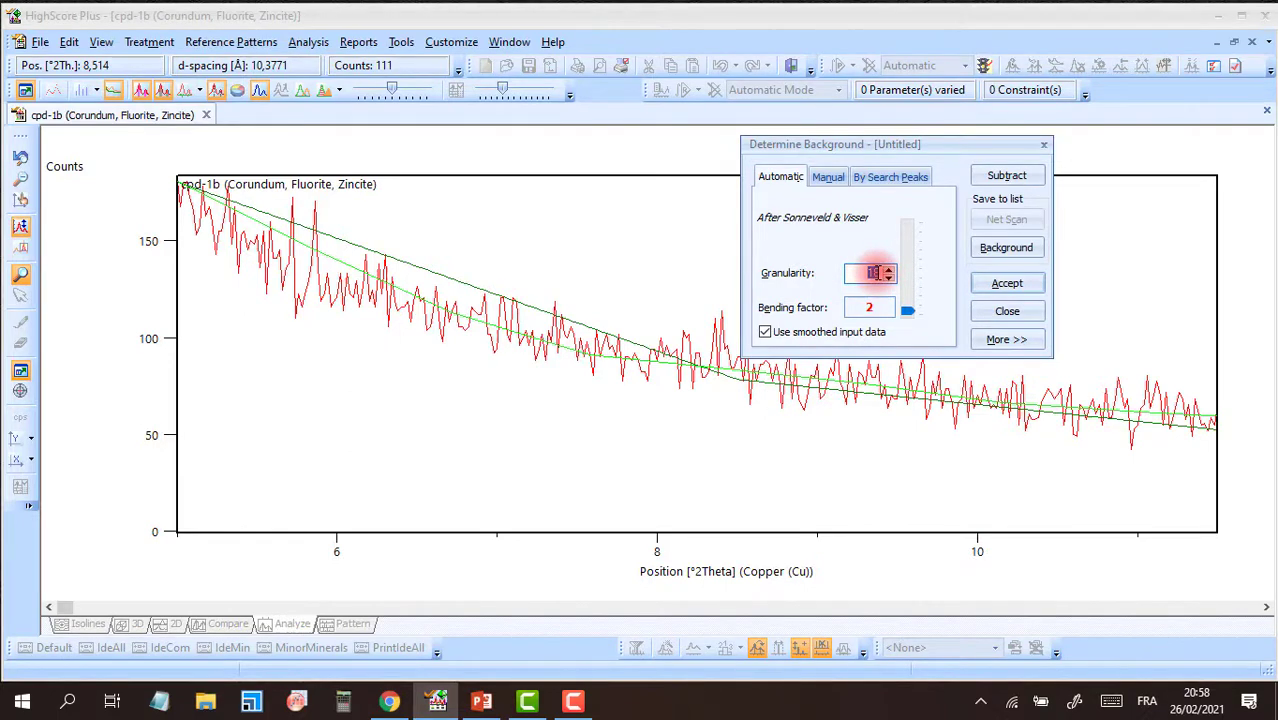
drag(911, 150, 868, 162)
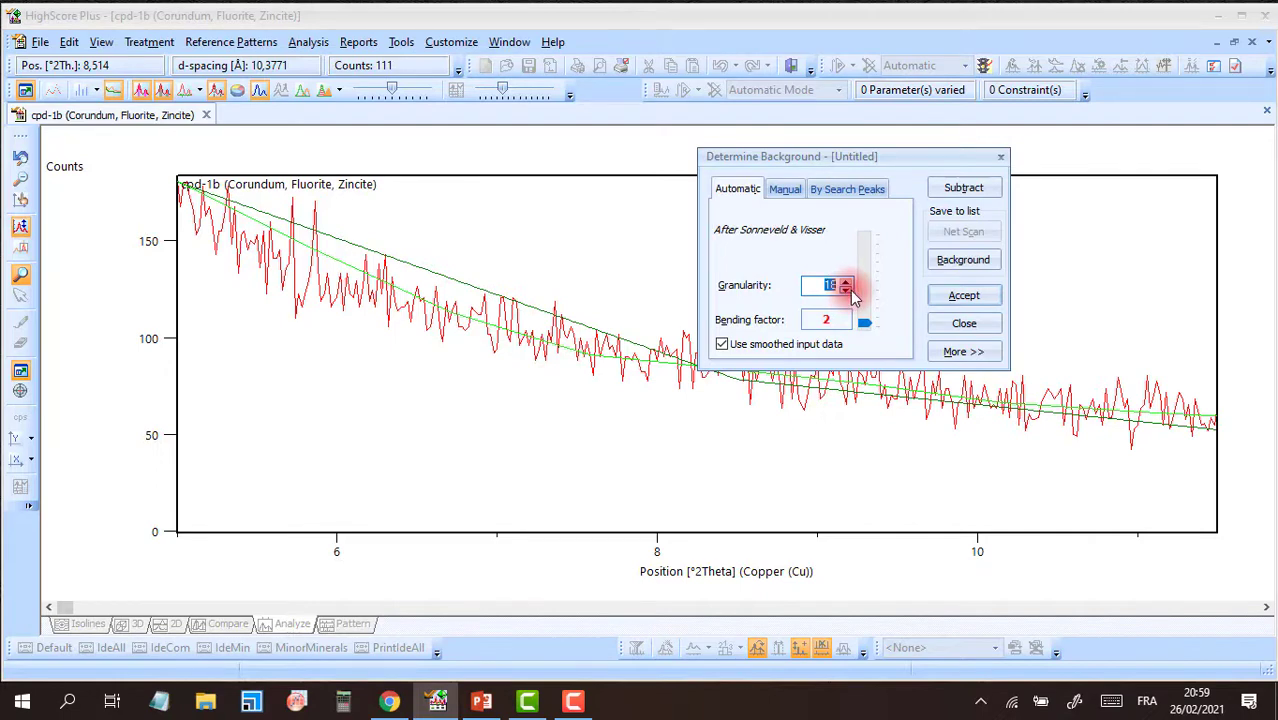
click(846, 290)
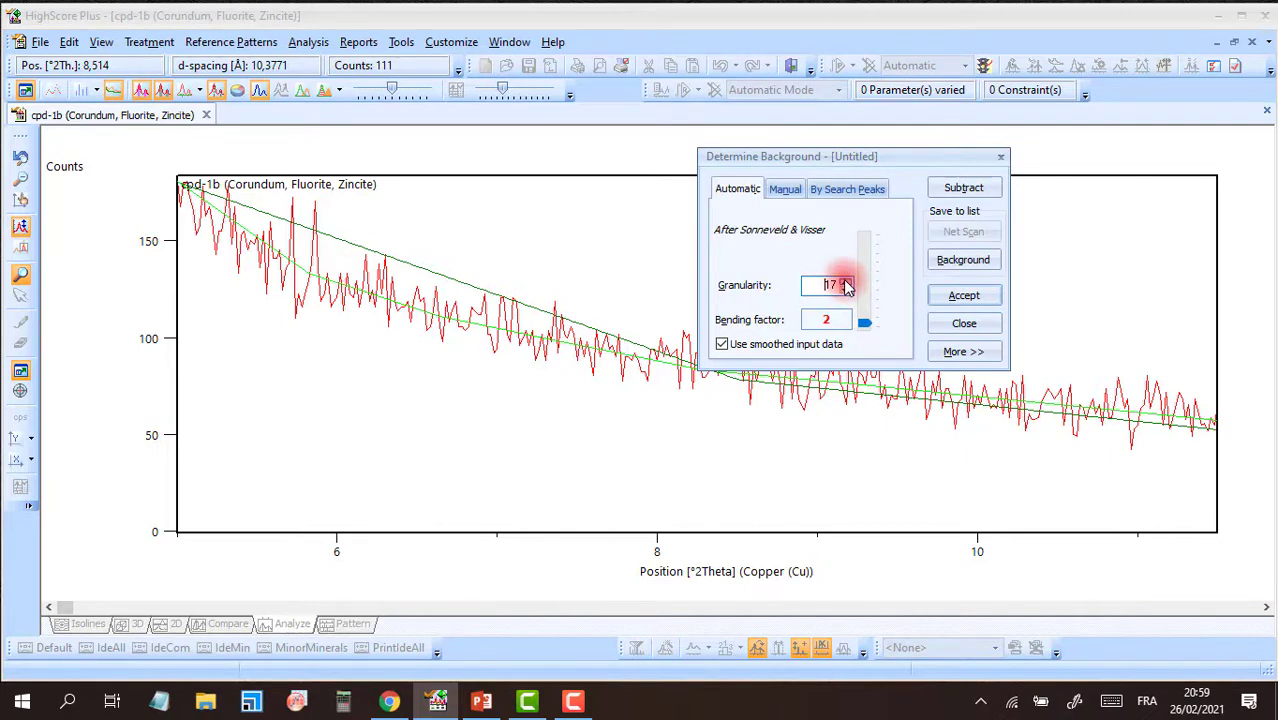
drag(879, 162, 851, 205)
click(817, 324)
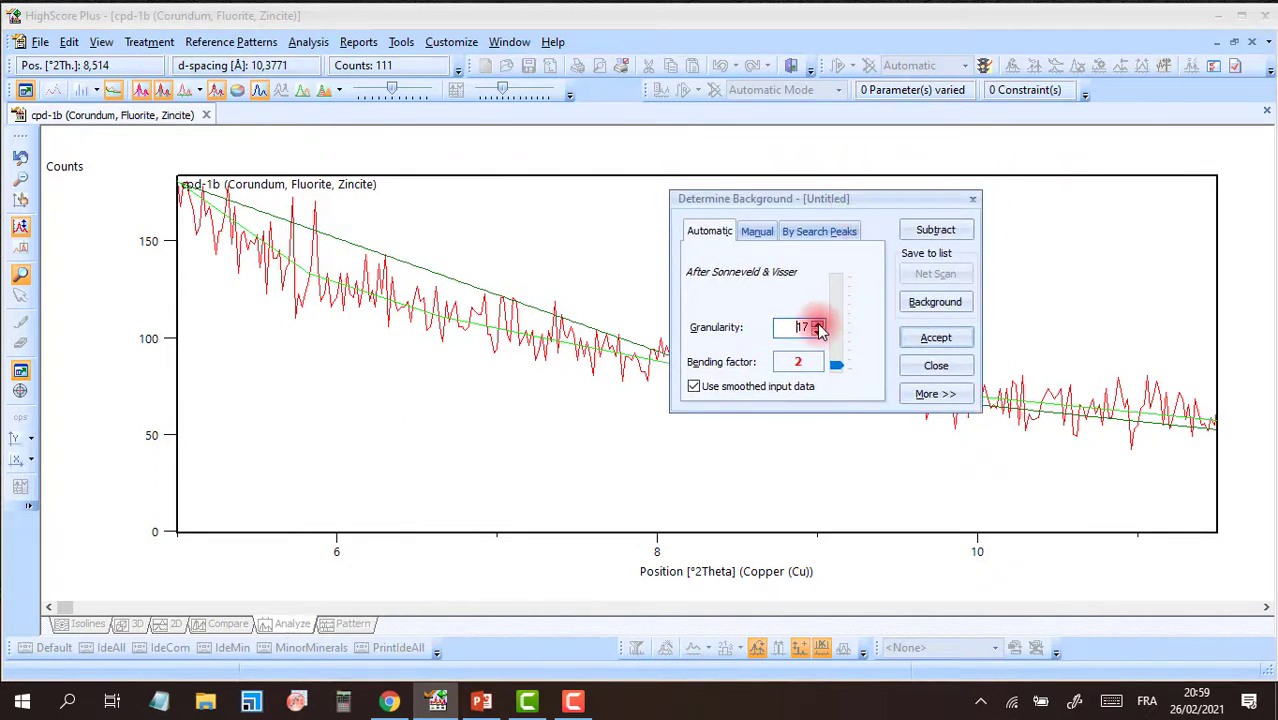
click(817, 324)
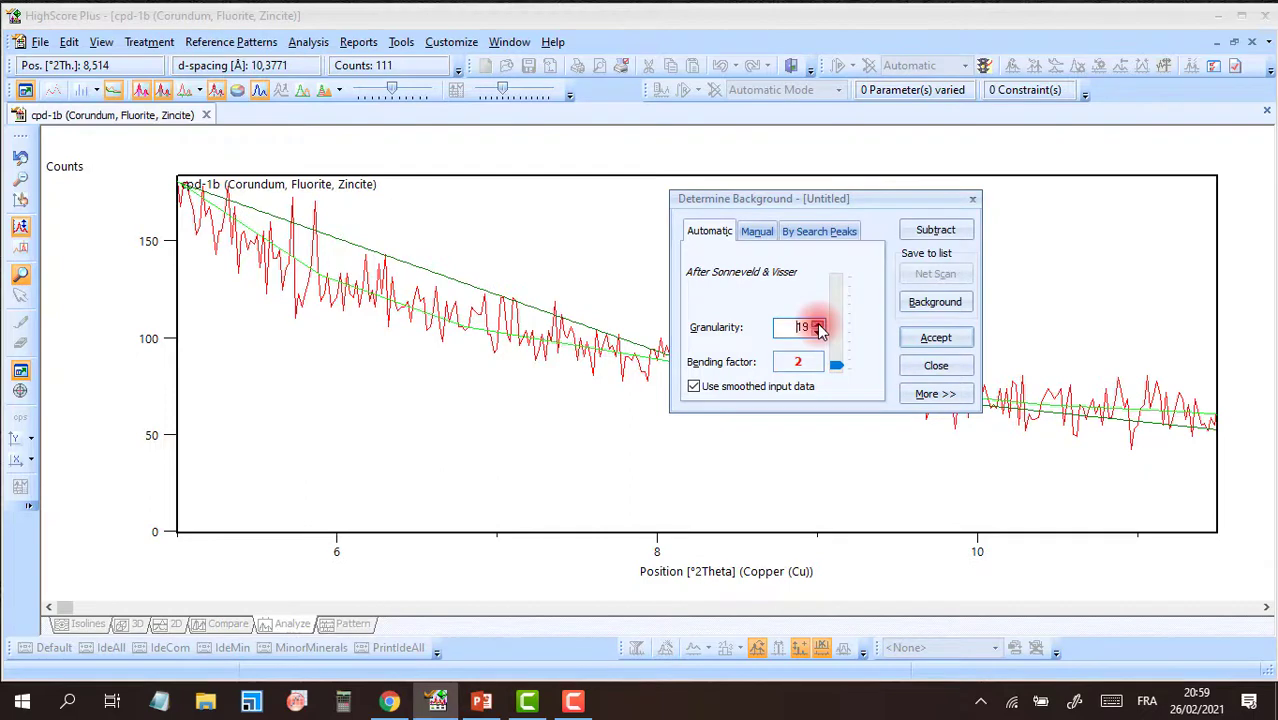
click(818, 324)
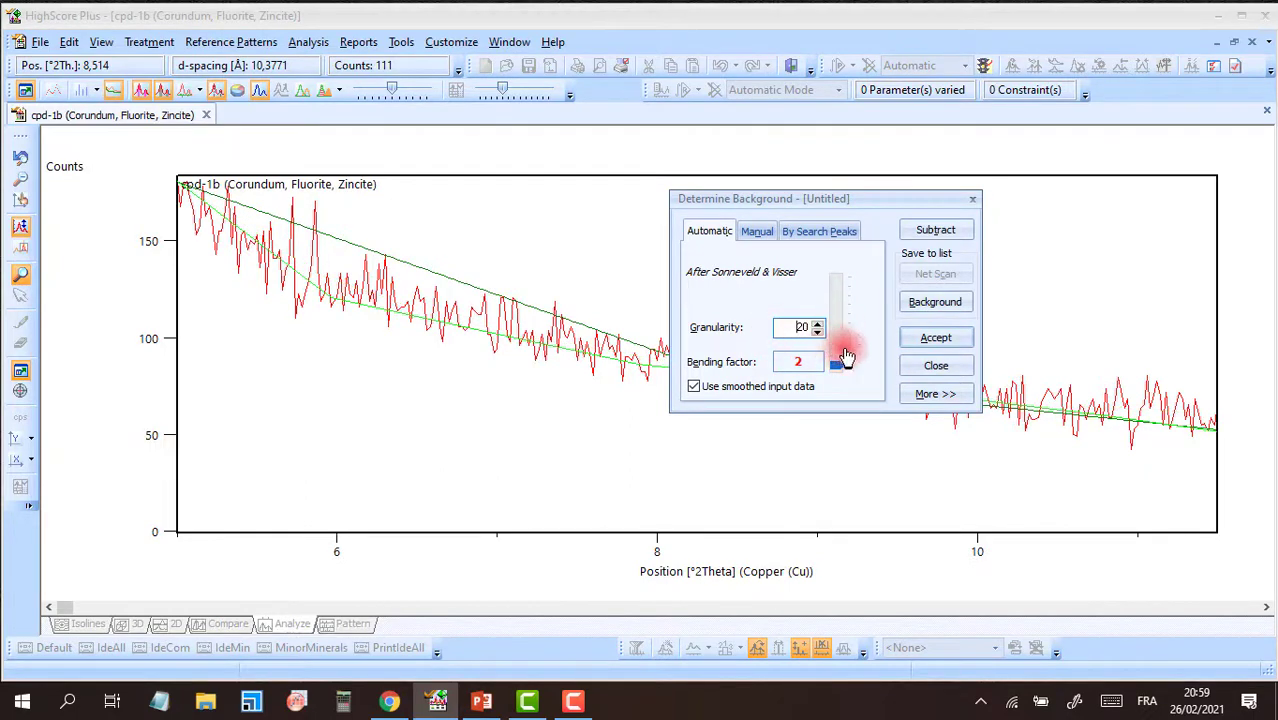
Focus on the peaks between about 23 and 30 °2Theta and lower the background granularity to 1
right_click(1005, 447)
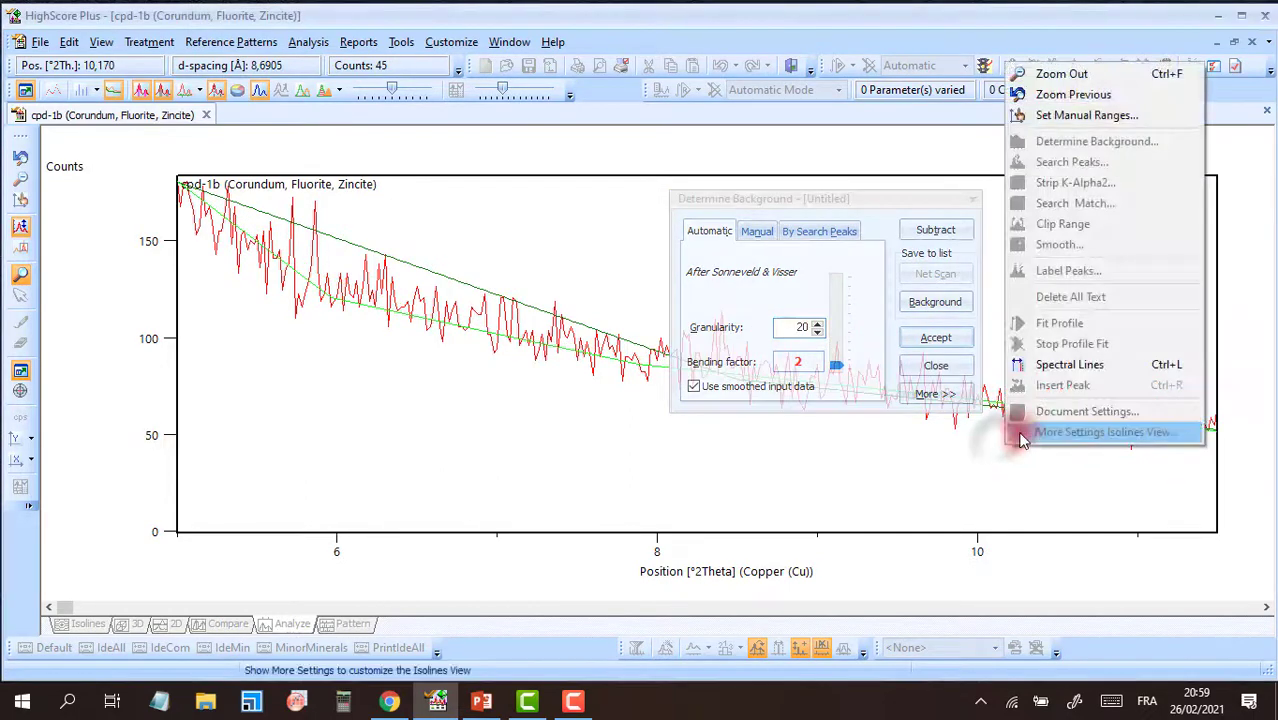
click(1062, 74)
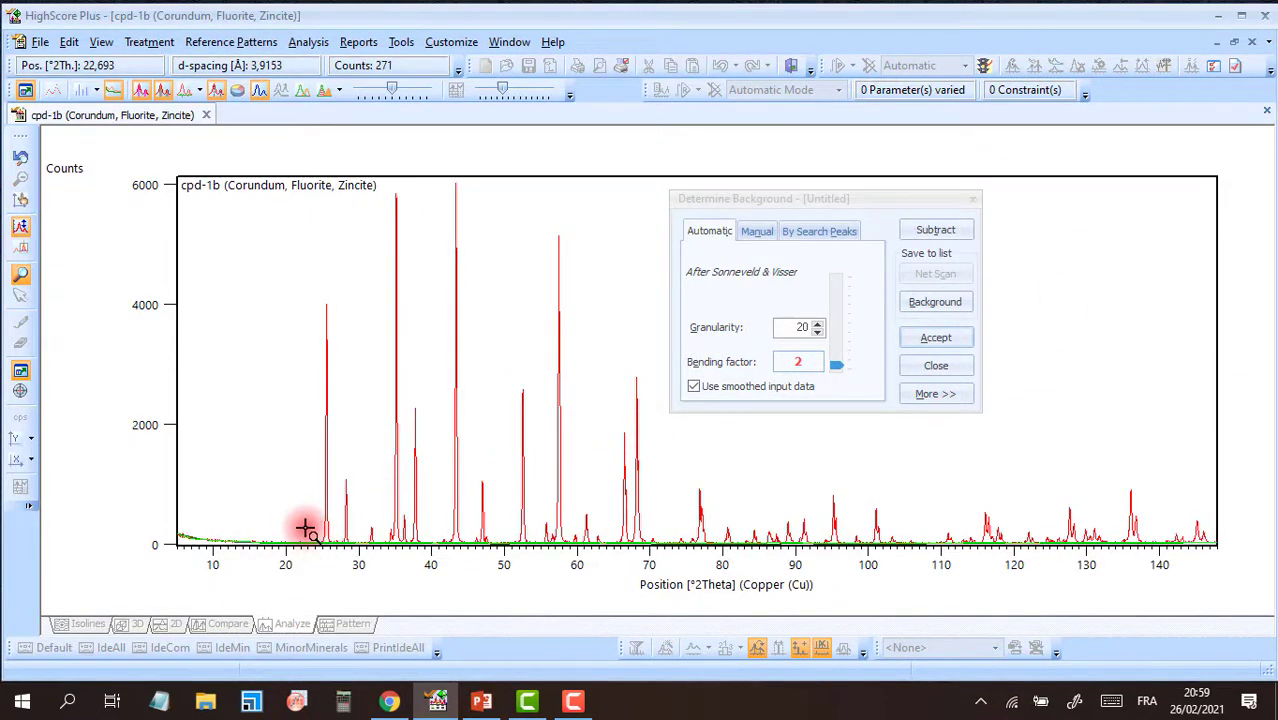
drag(305, 528, 362, 552)
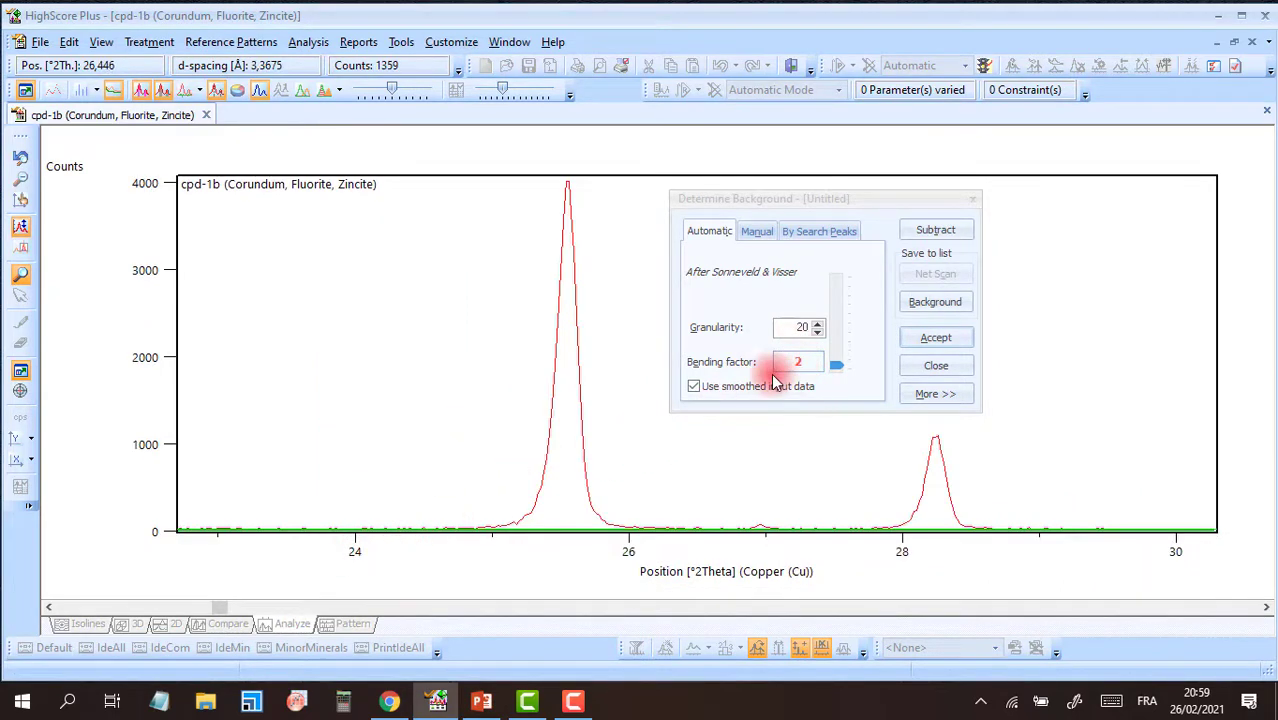
click(737, 372)
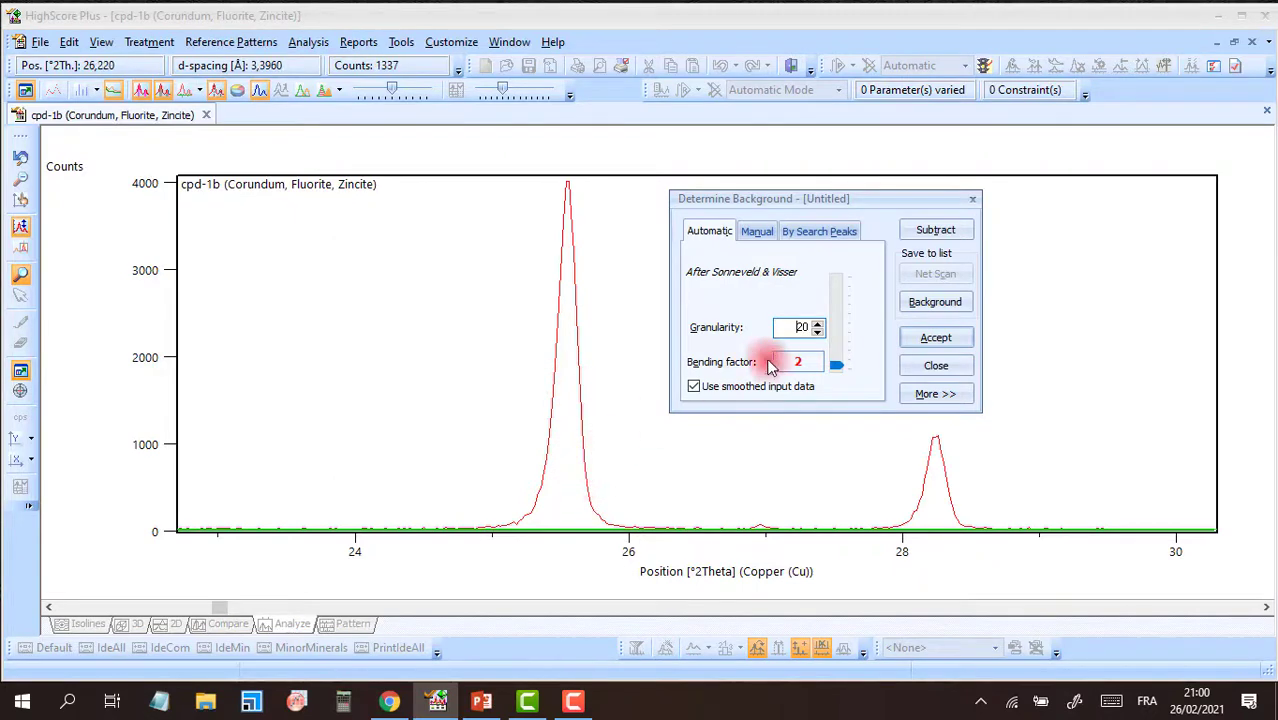
click(817, 332)
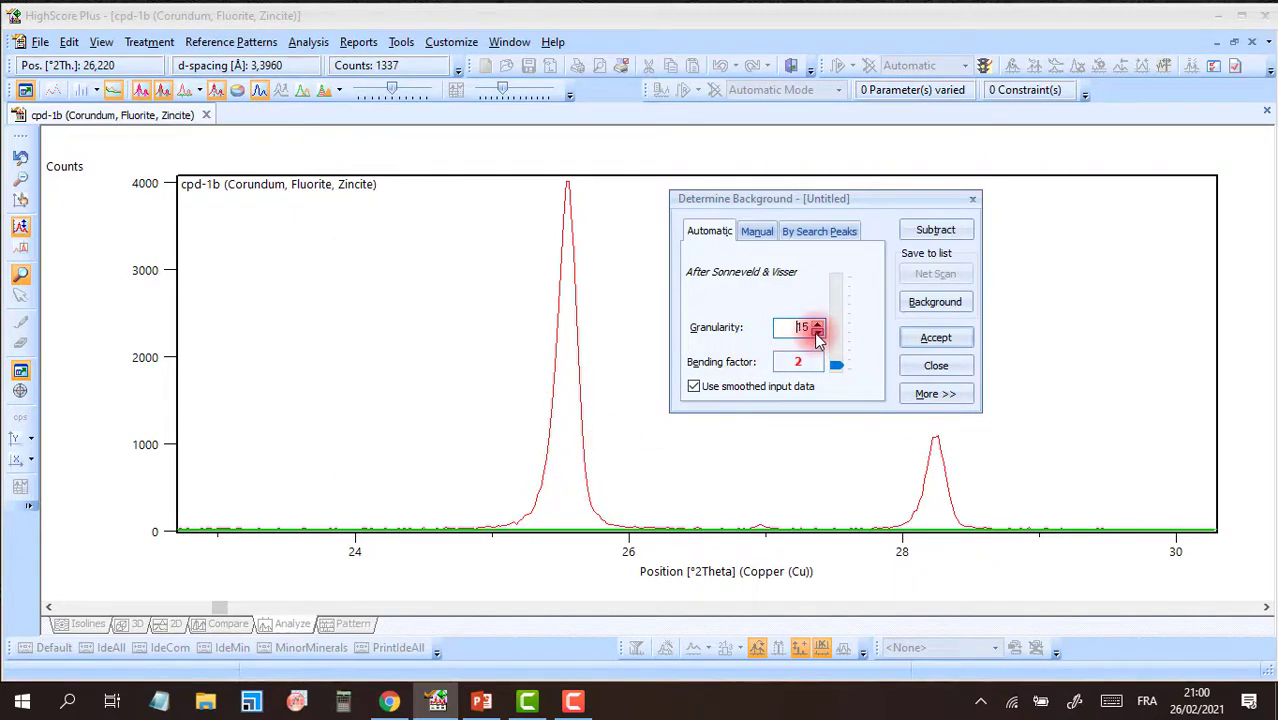
click(817, 335)
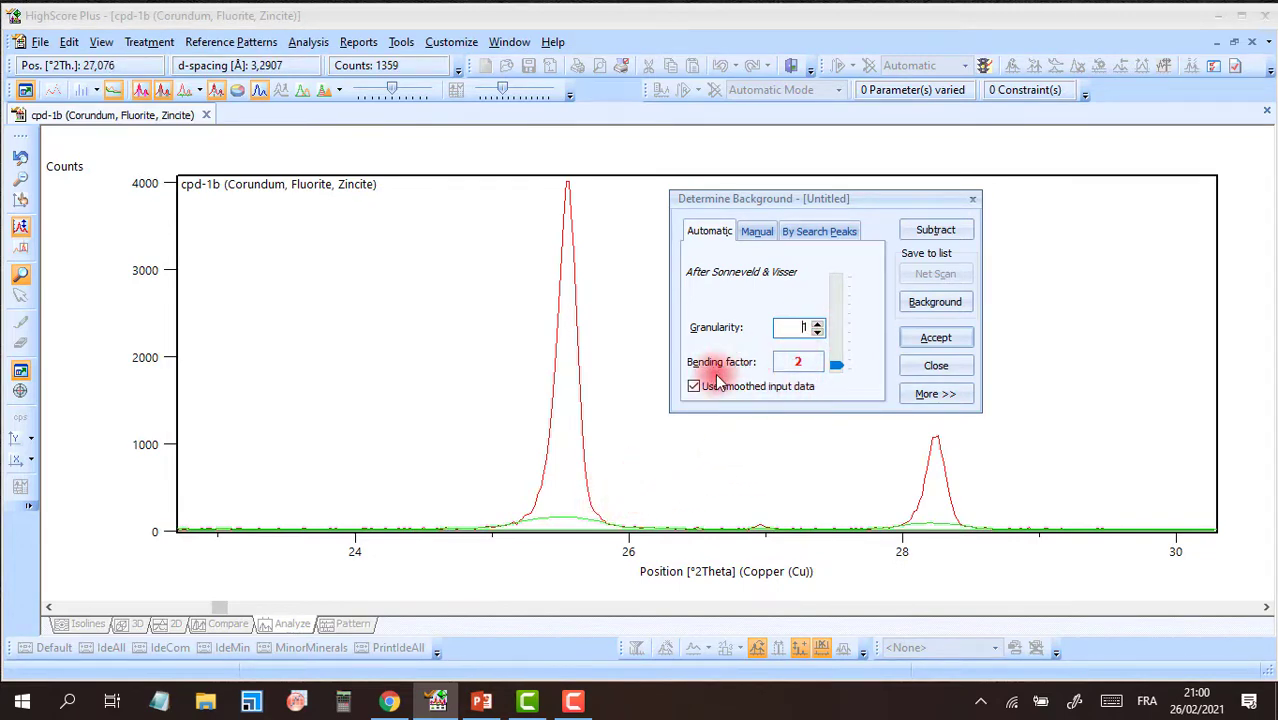
Try background bending factors of 8 and 50, then reduce the bending factor to 0
click(834, 368)
drag(834, 373, 841, 364)
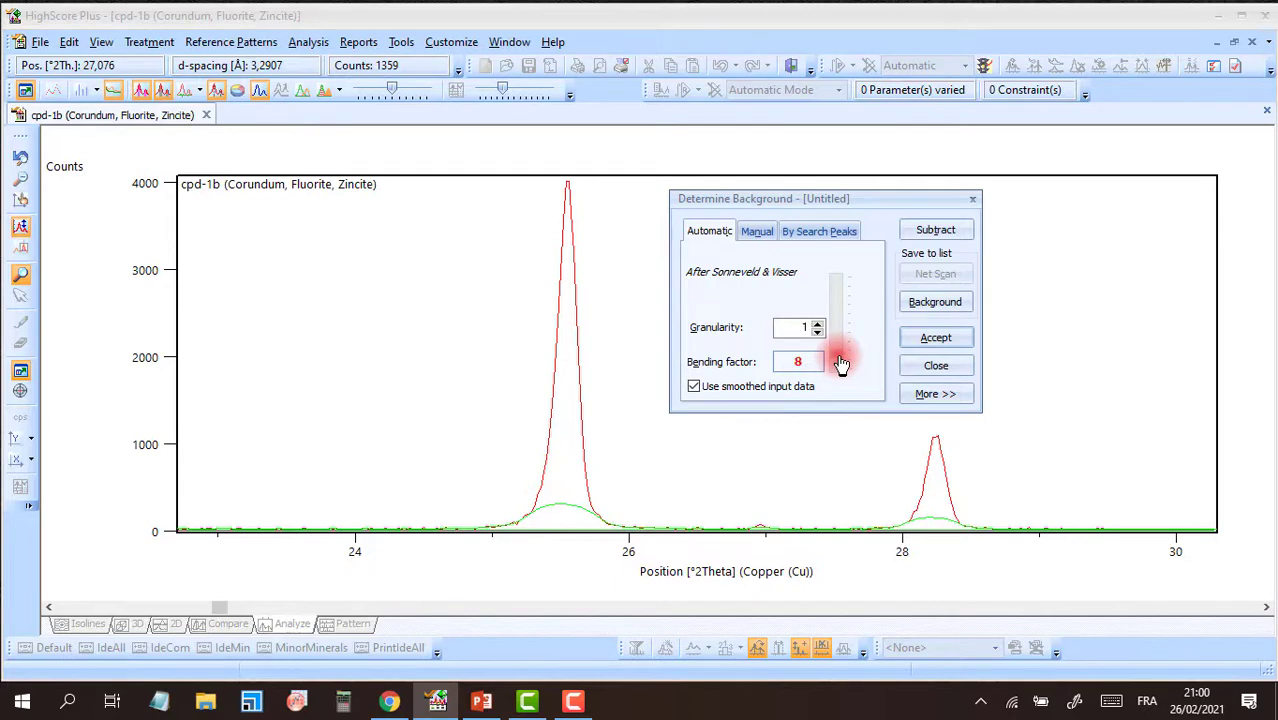
drag(841, 364, 839, 277)
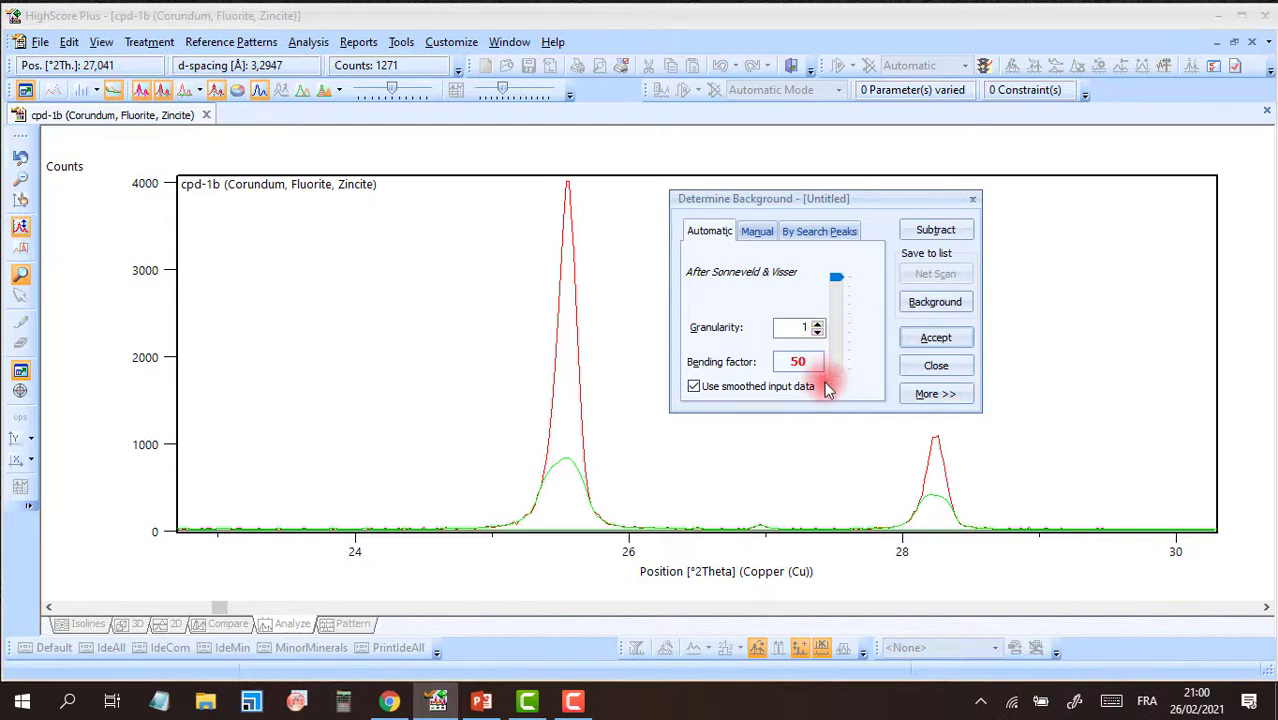
drag(842, 285, 843, 390)
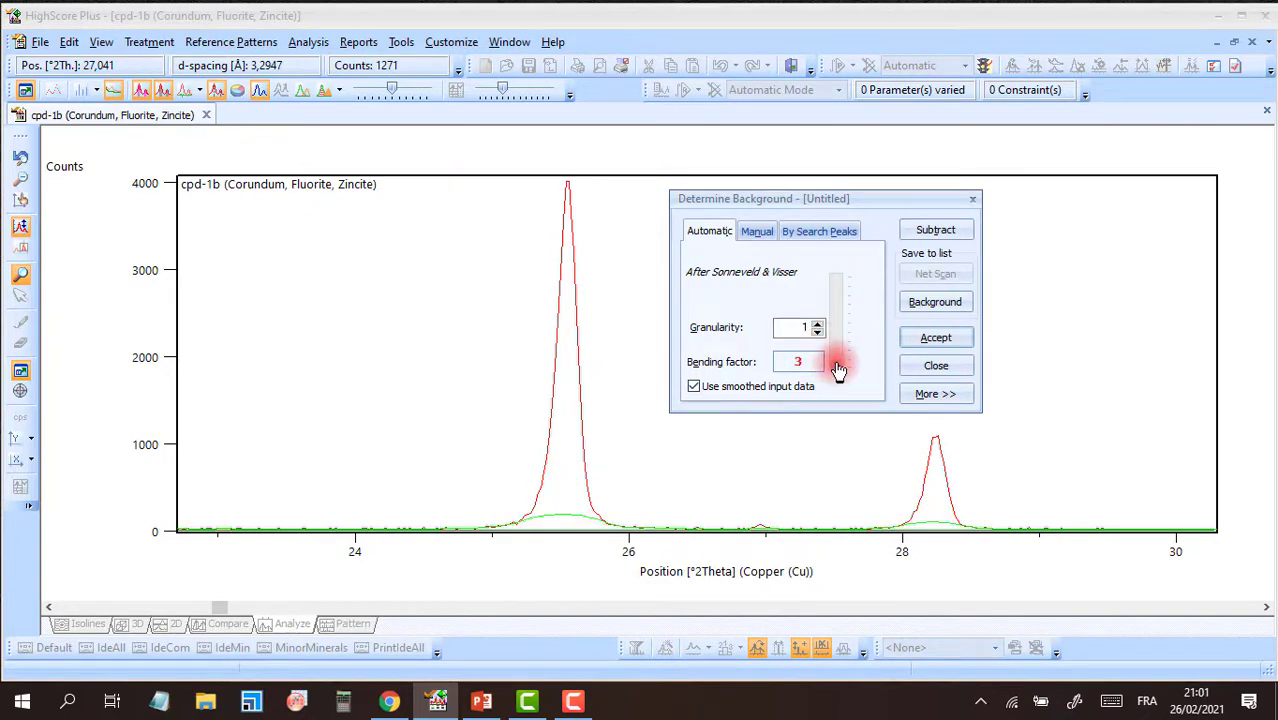
Set the background granularity to 20 and the bending factor to 8
click(817, 325)
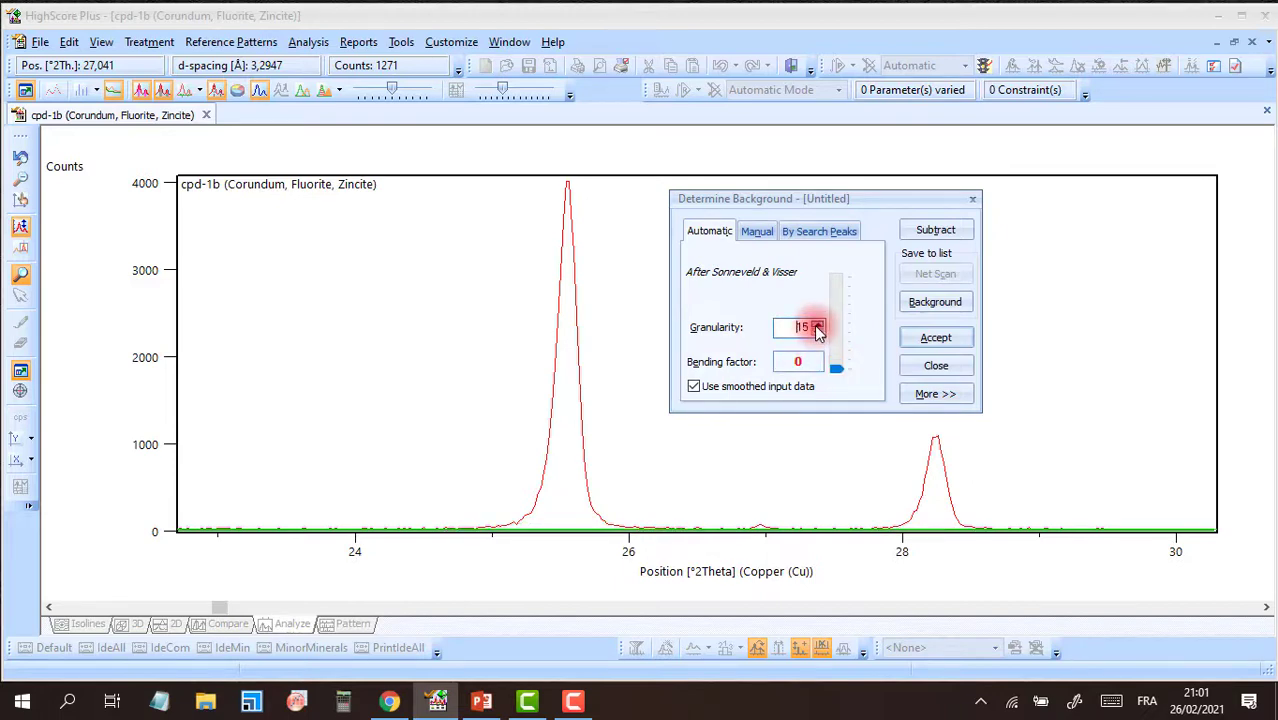
click(819, 330)
click(843, 366)
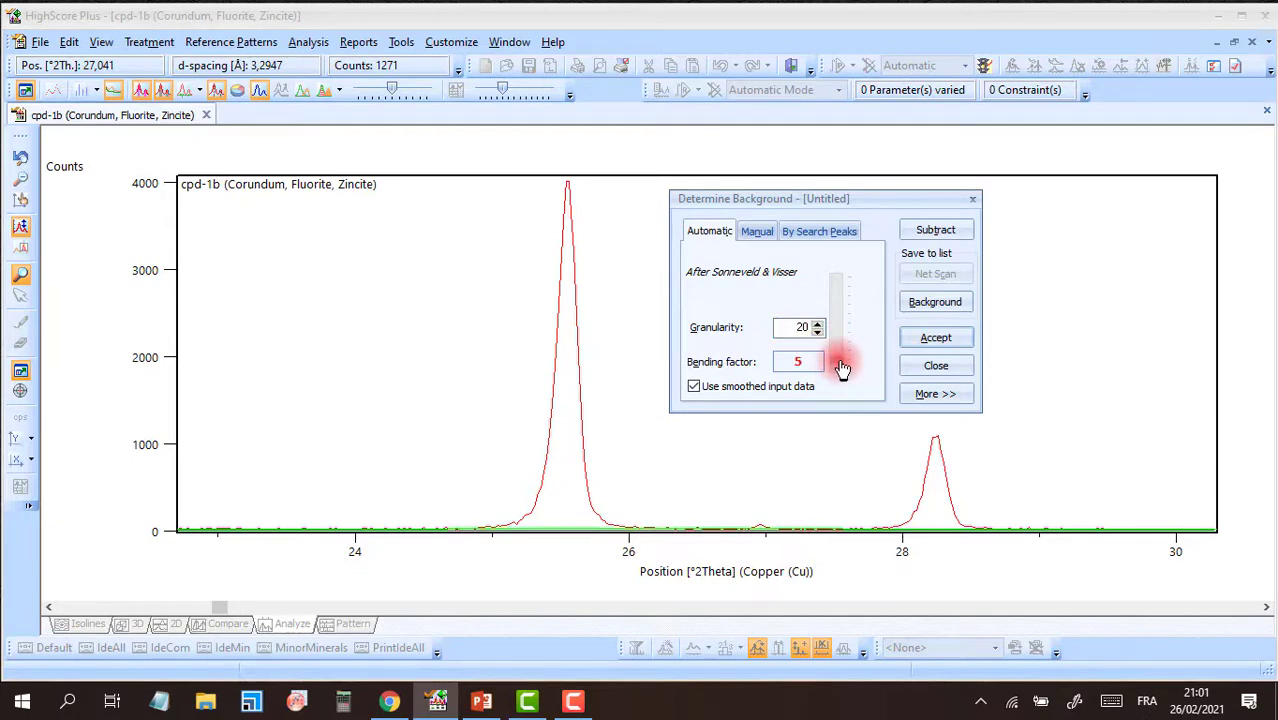
drag(839, 362, 839, 358)
Using the region between about 109 and 115.5 °2Theta as a check, set the bending factor to 1 and accept the background
right_click(676, 425)
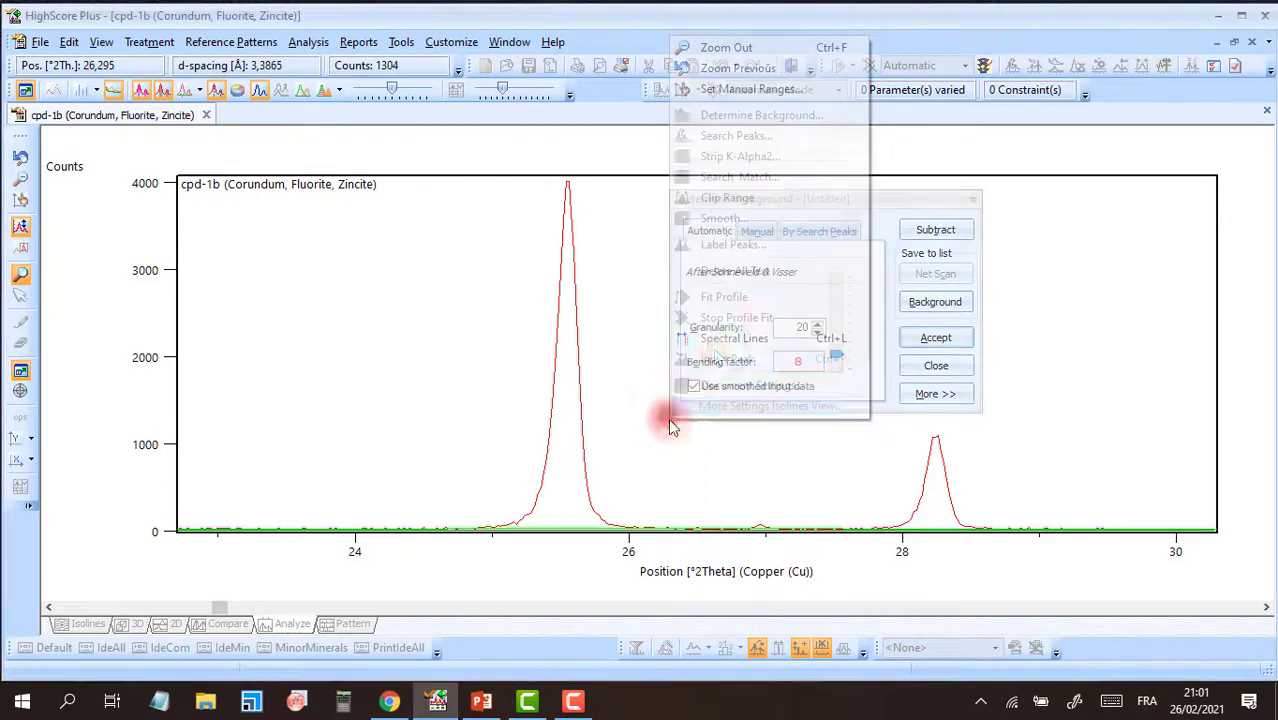
click(765, 46)
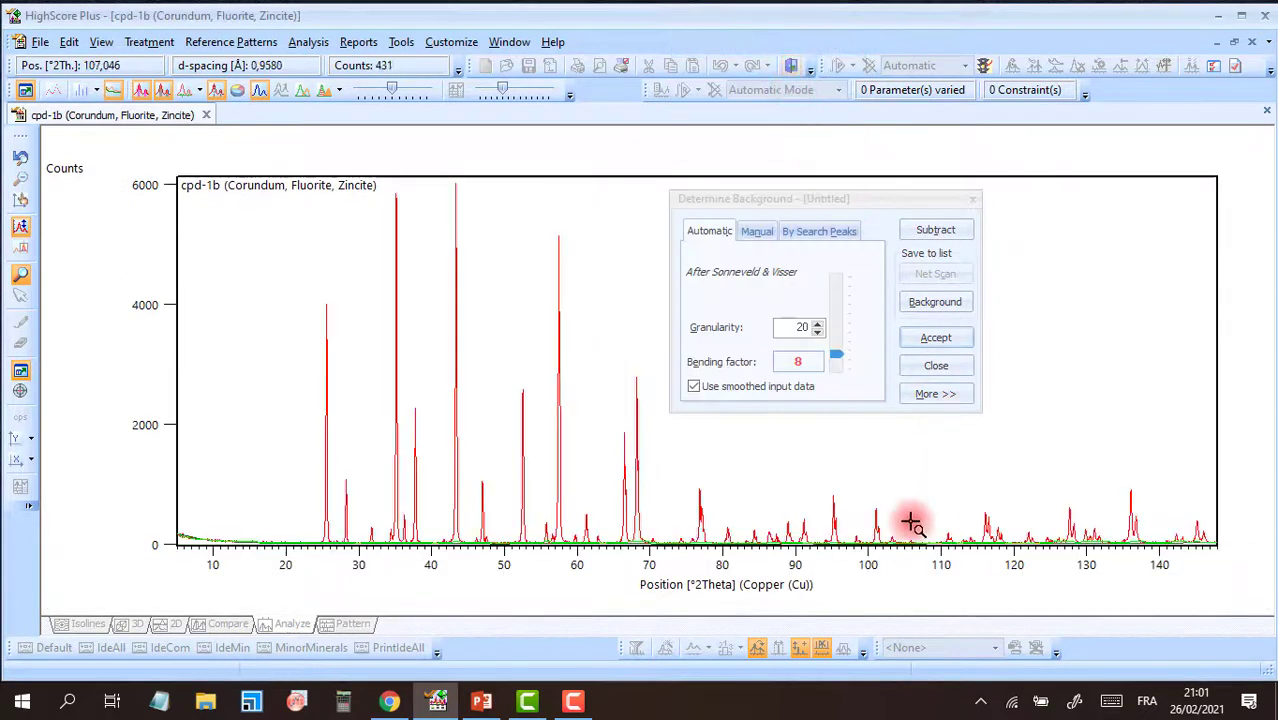
drag(933, 533, 979, 553)
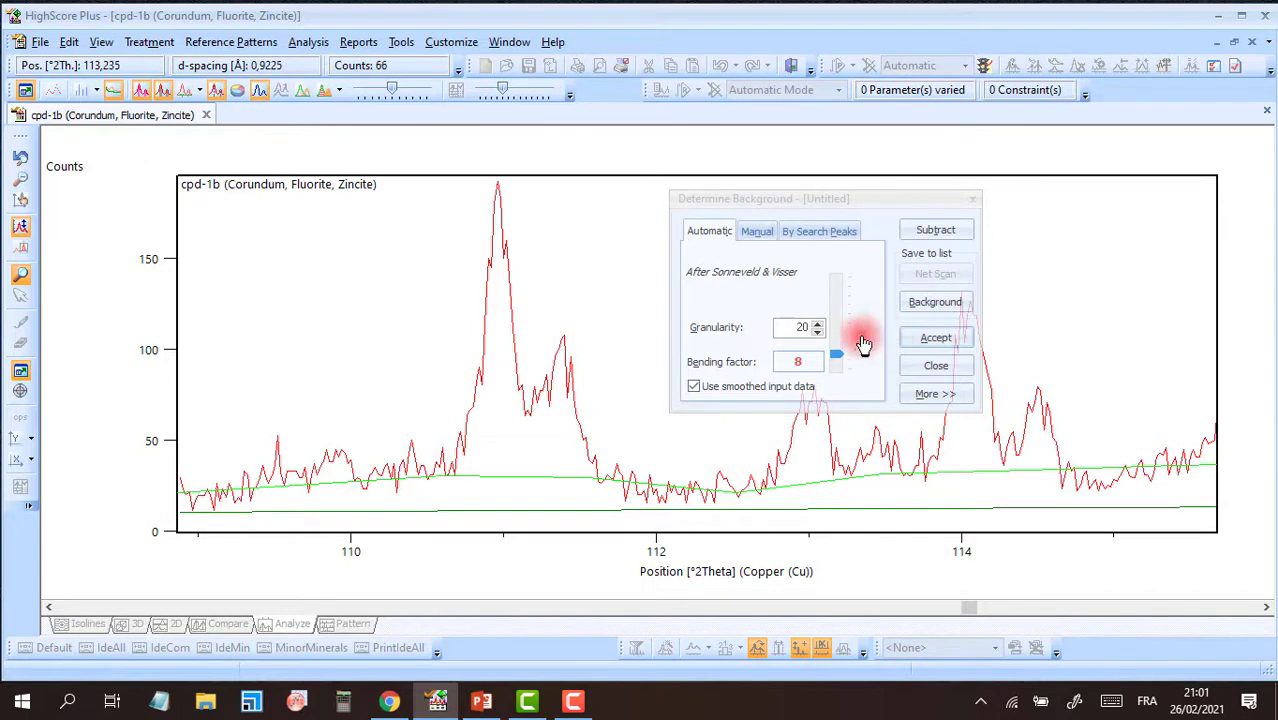
drag(839, 360, 842, 374)
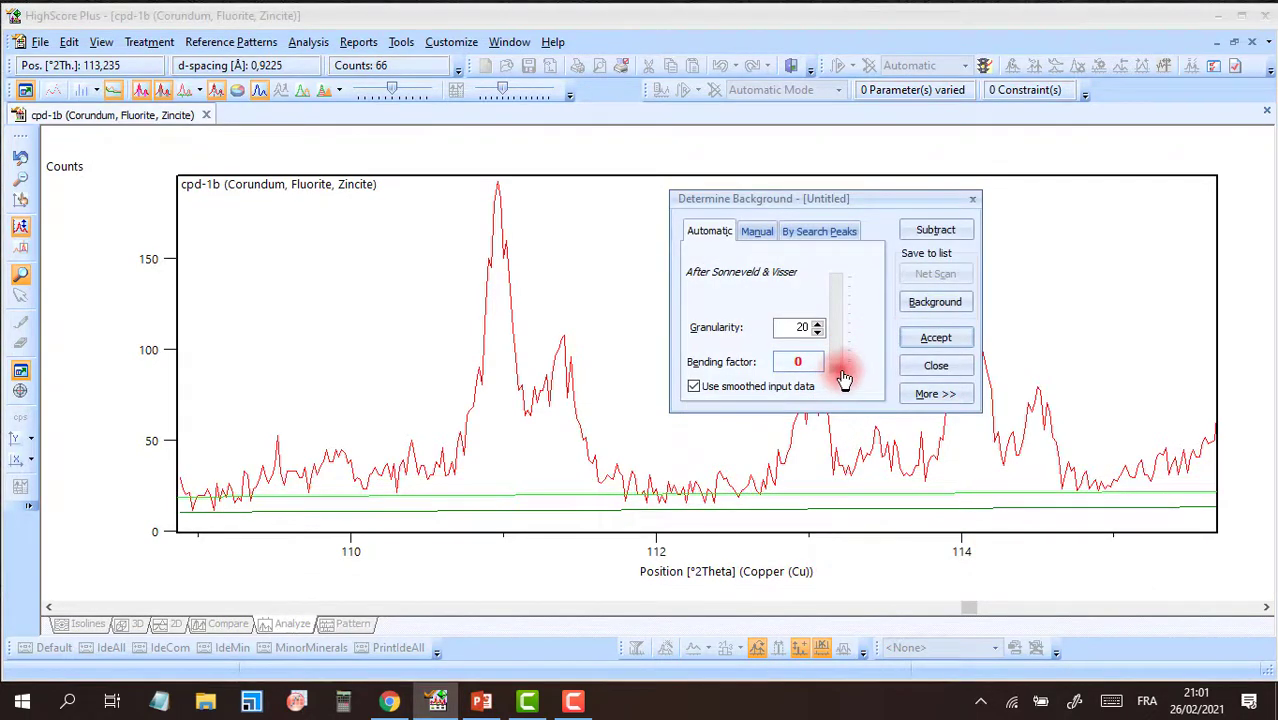
click(938, 338)
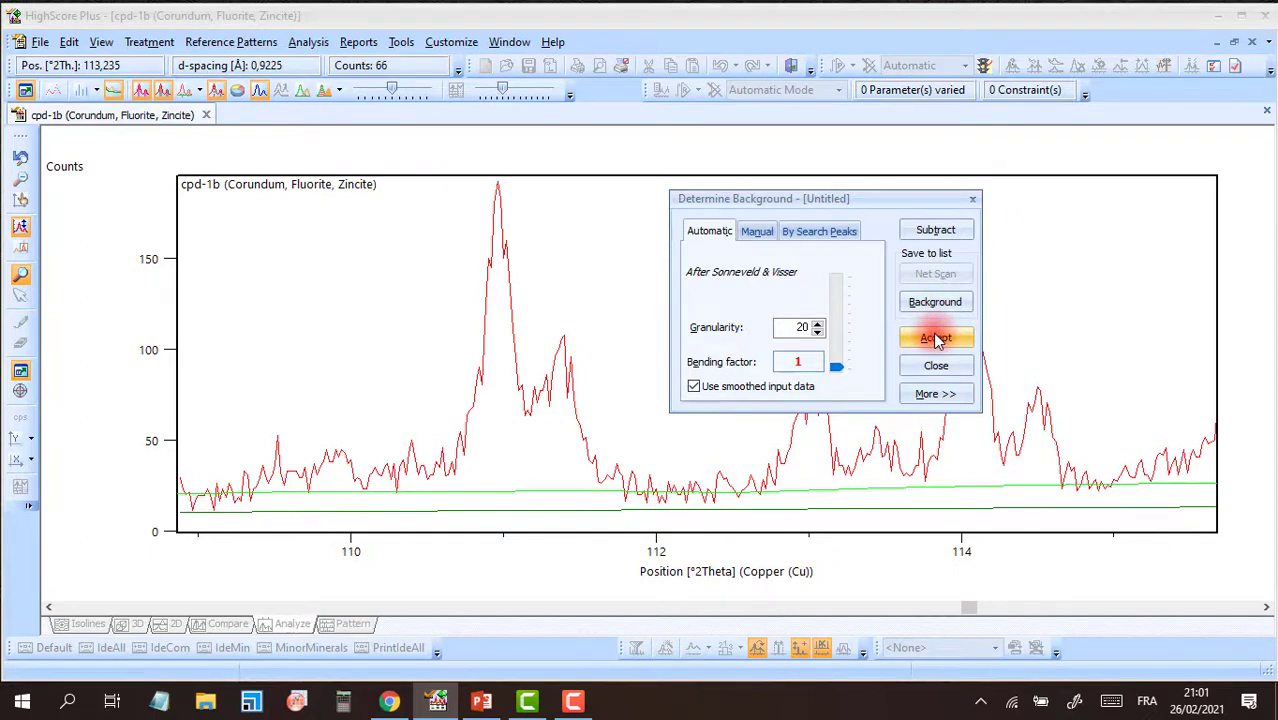
click(936, 338)
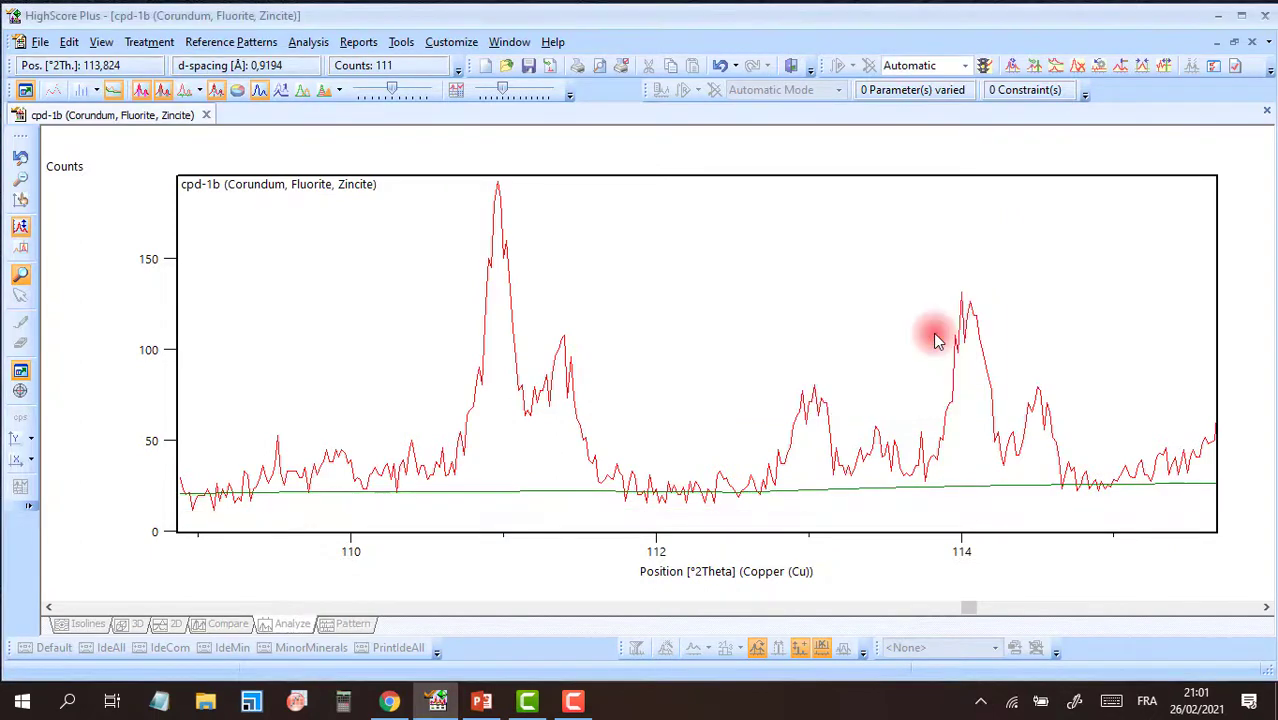
Show the full diffraction pattern and open the peak search settings
right_click(717, 325)
click(750, 311)
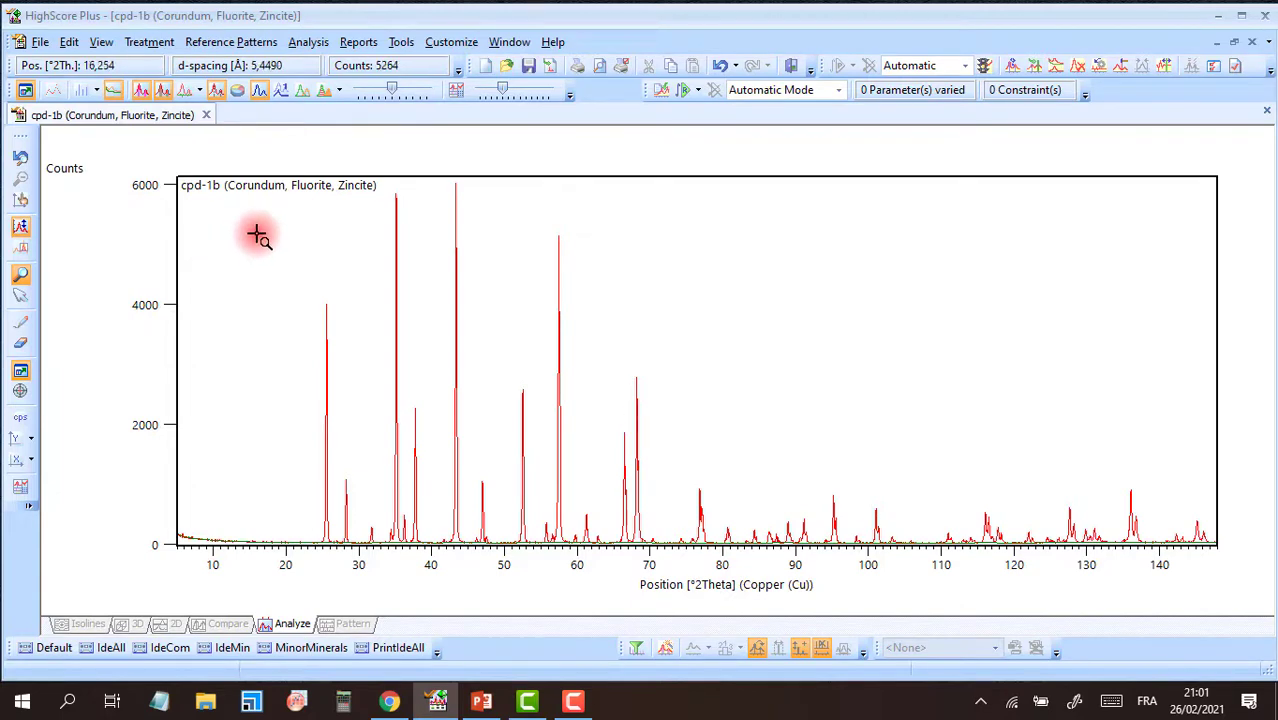
click(151, 47)
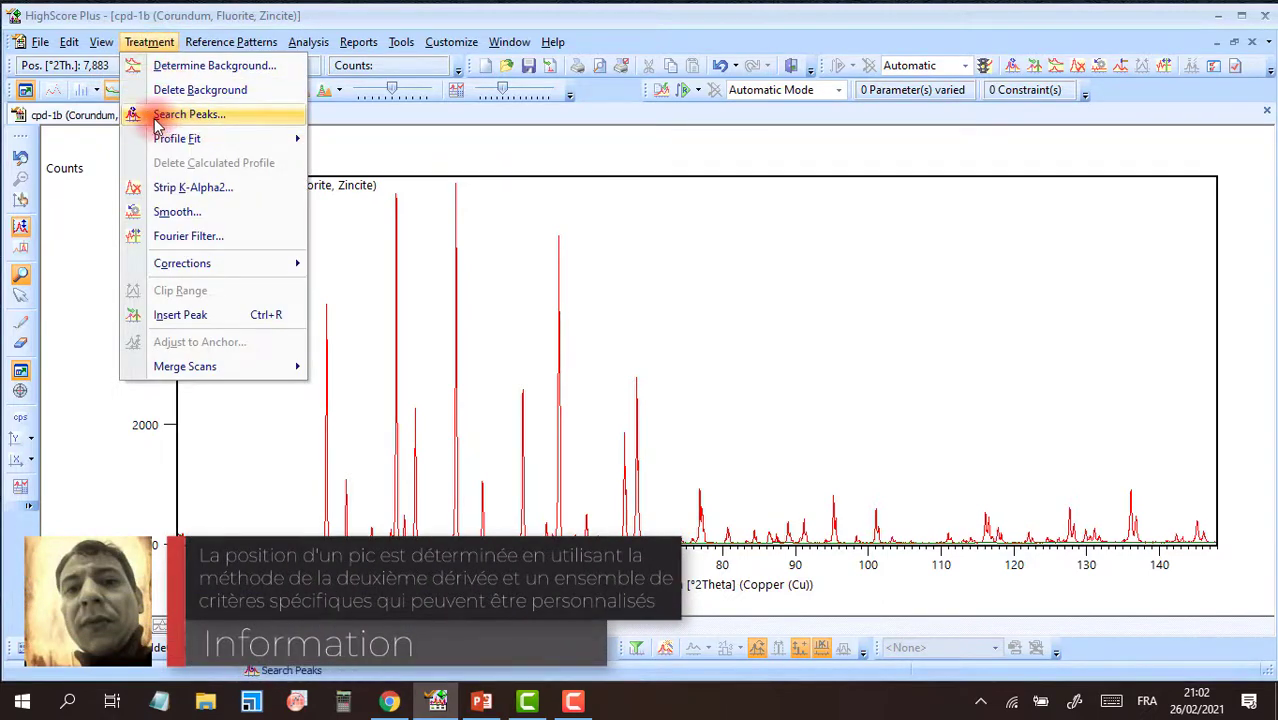
click(203, 116)
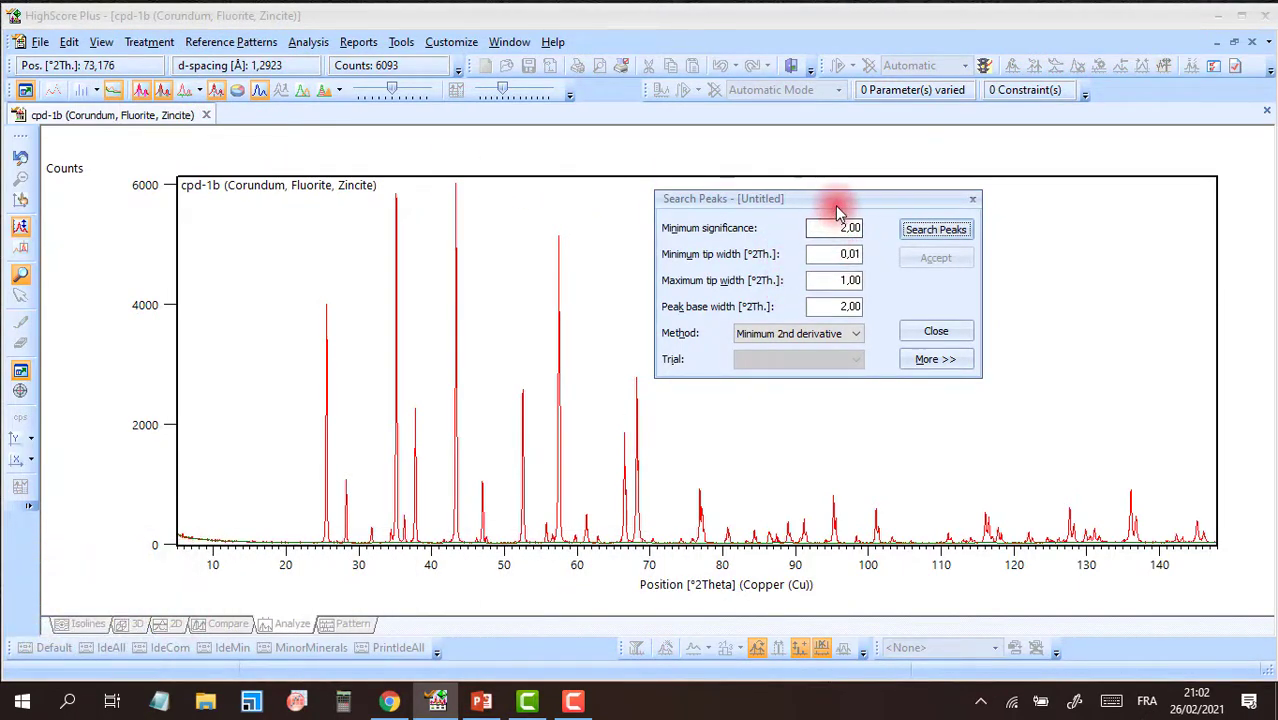
drag(838, 206, 869, 259)
click(853, 260)
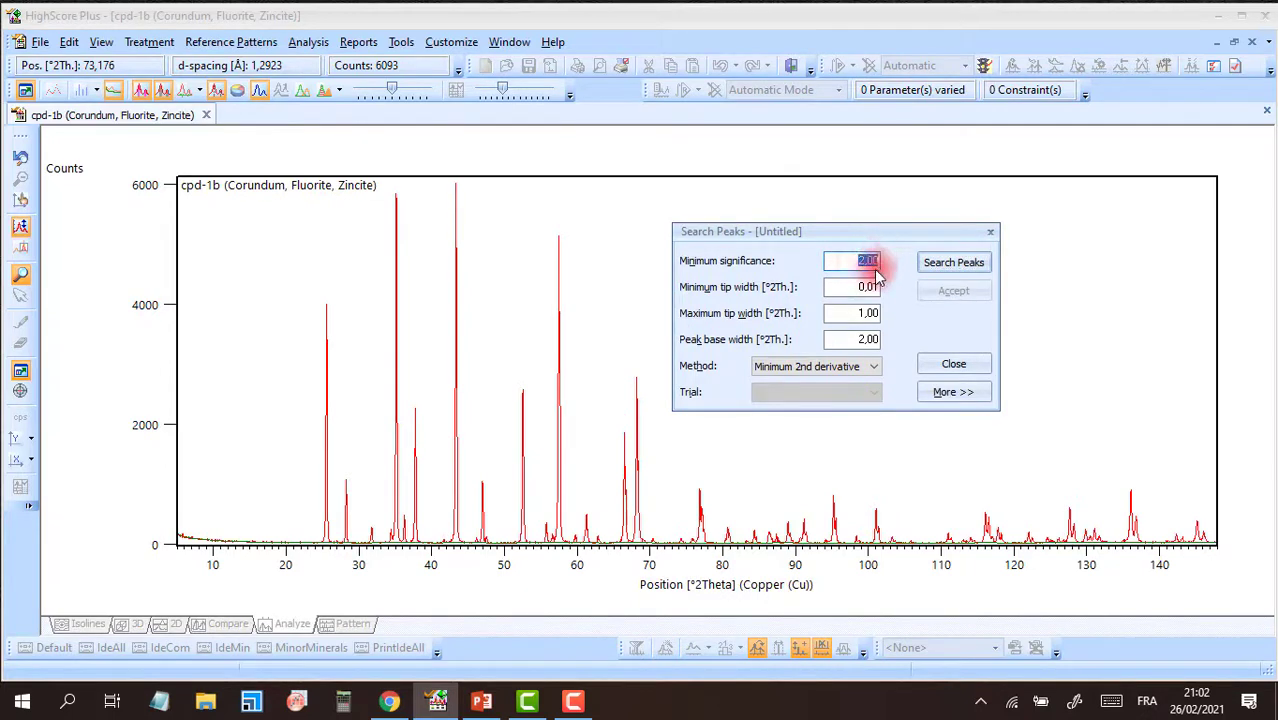
drag(867, 259, 840, 264)
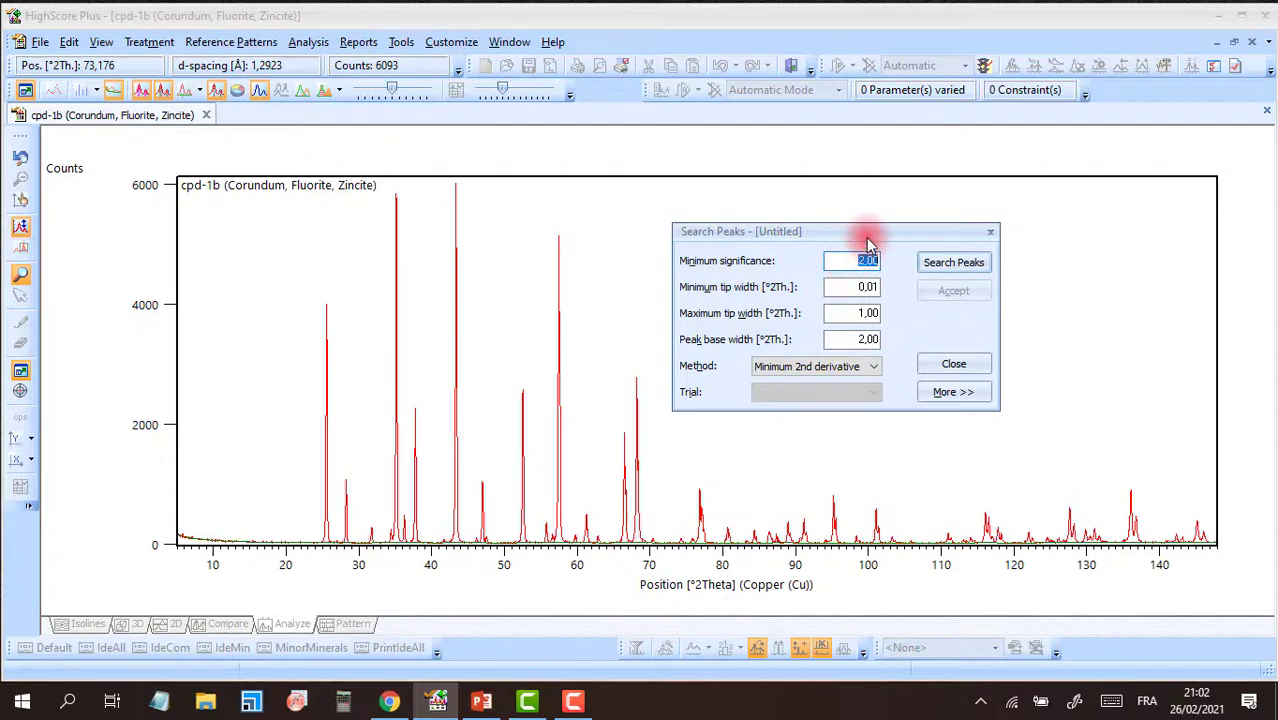
drag(867, 243, 831, 244)
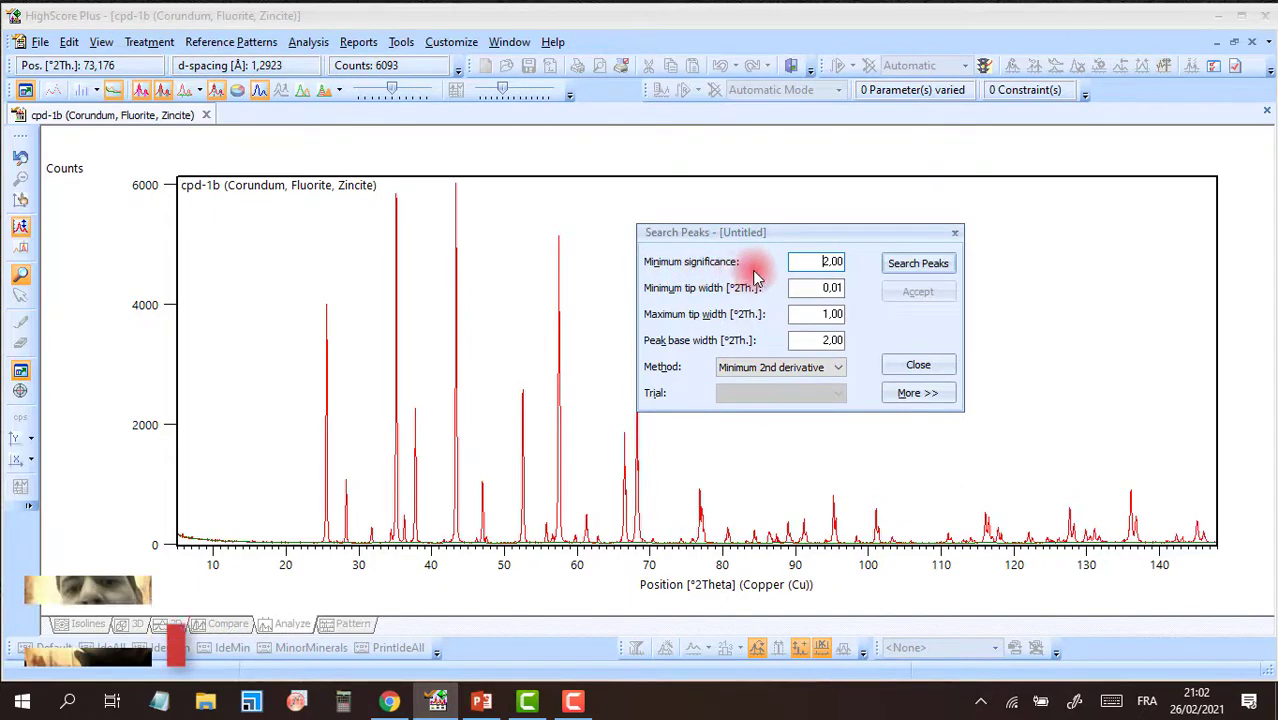
drag(821, 261, 843, 261)
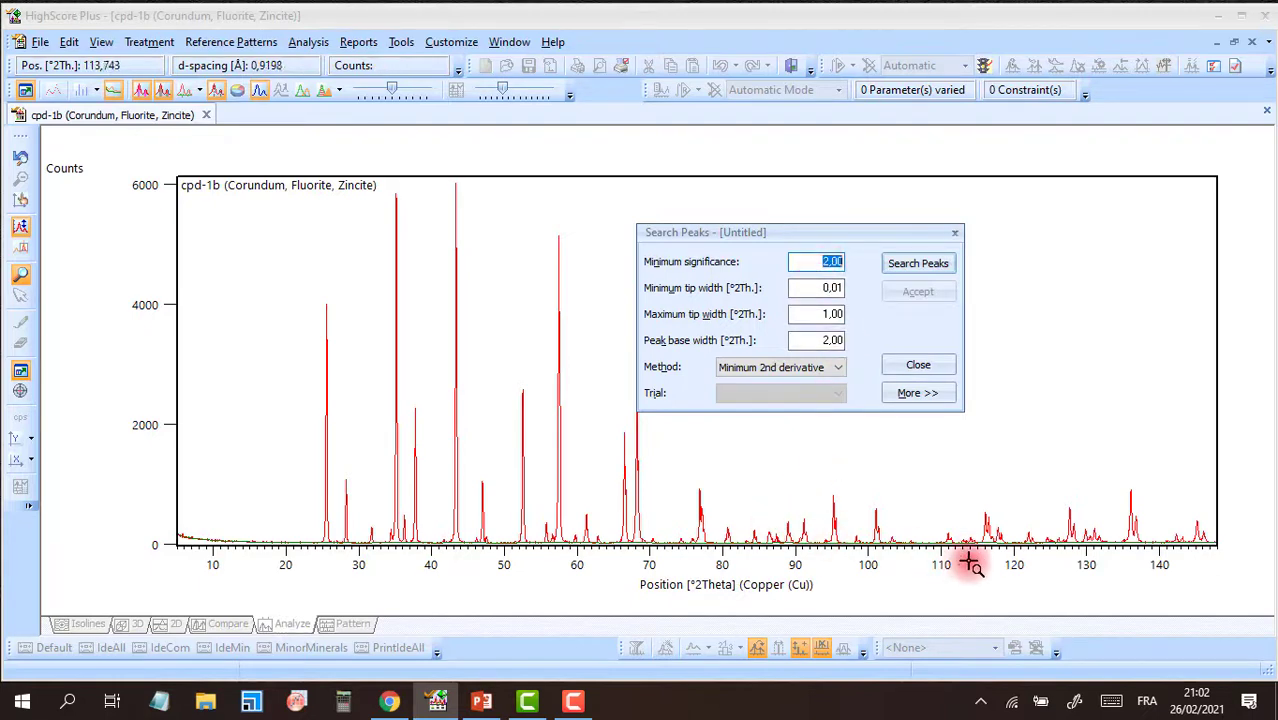
Focus on the region between about 121 and 133 °2Theta and search for peaks with a minimum significance of 2
drag(1020, 528, 1107, 548)
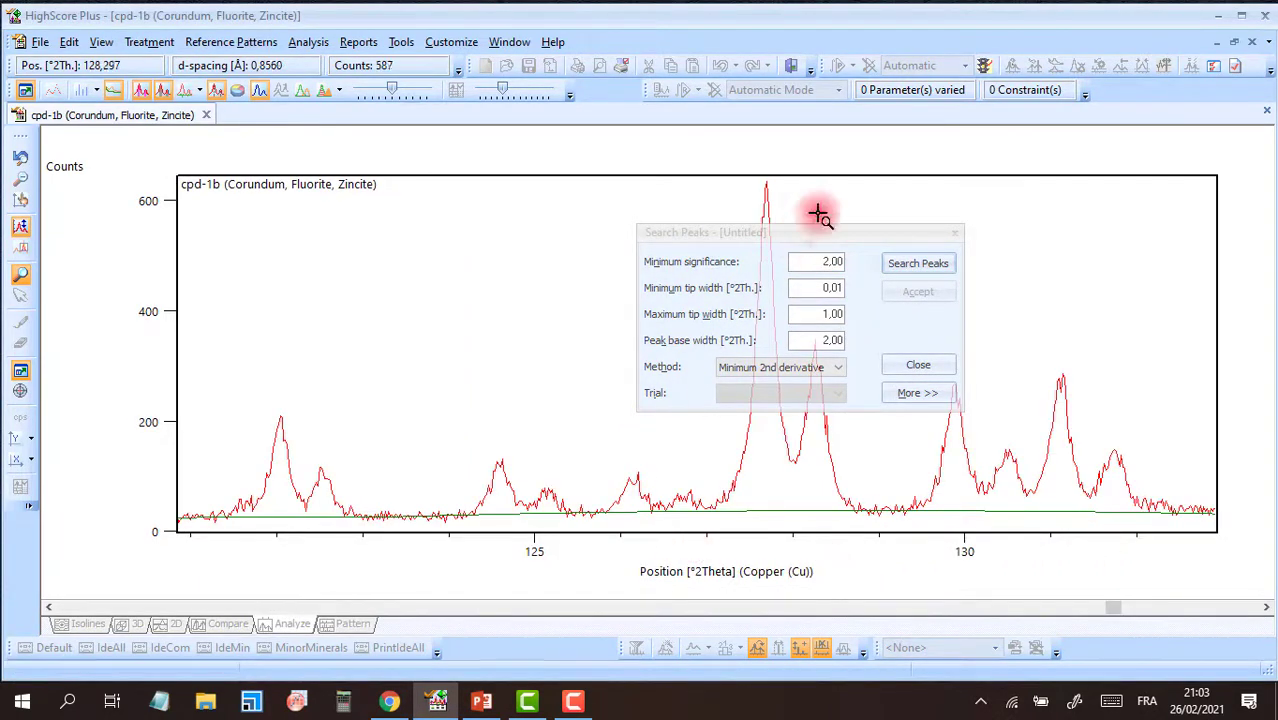
drag(826, 242, 1032, 198)
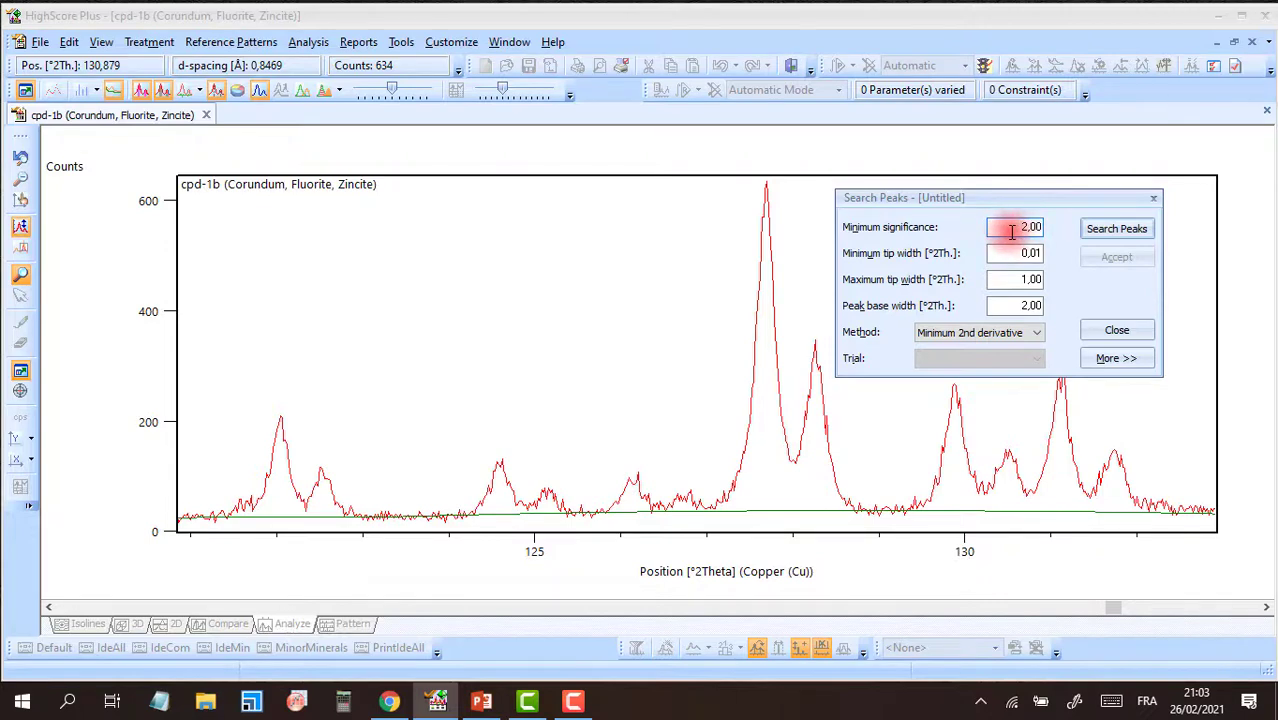
click(1112, 232)
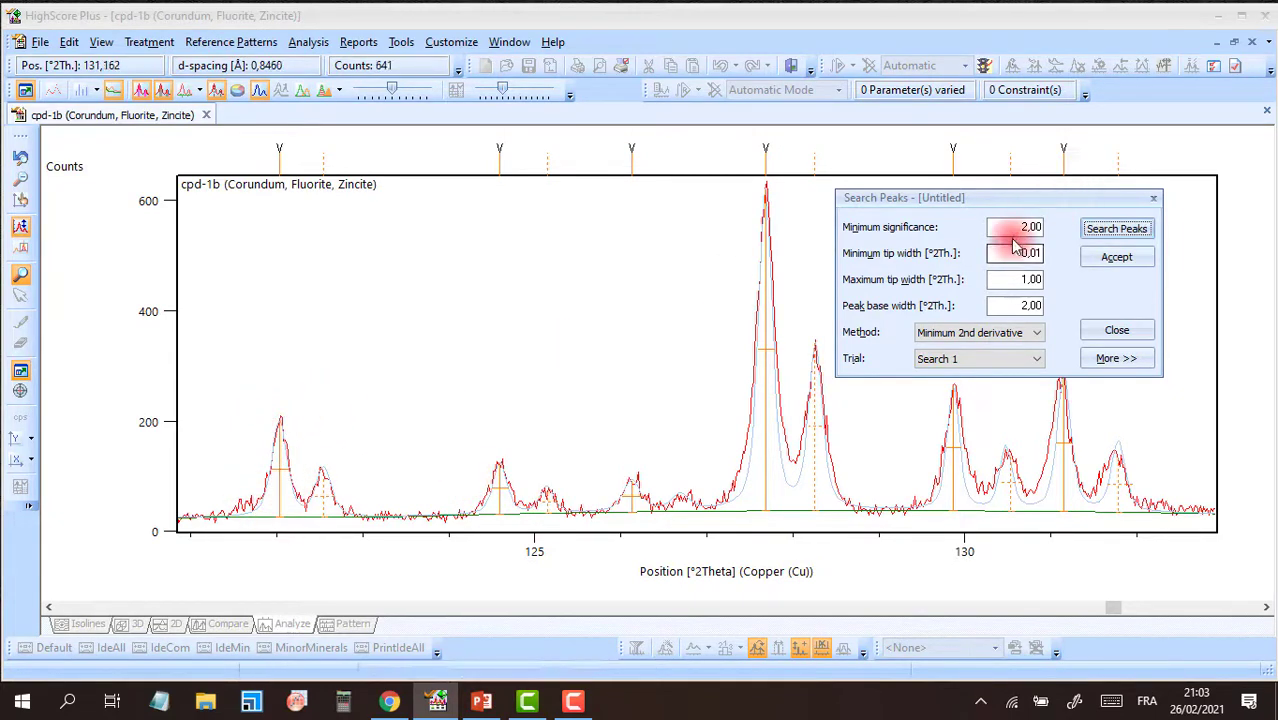
Try a peak search with a minimum significance of 20, then set it back to 2 and search again
drag(1025, 227, 984, 262)
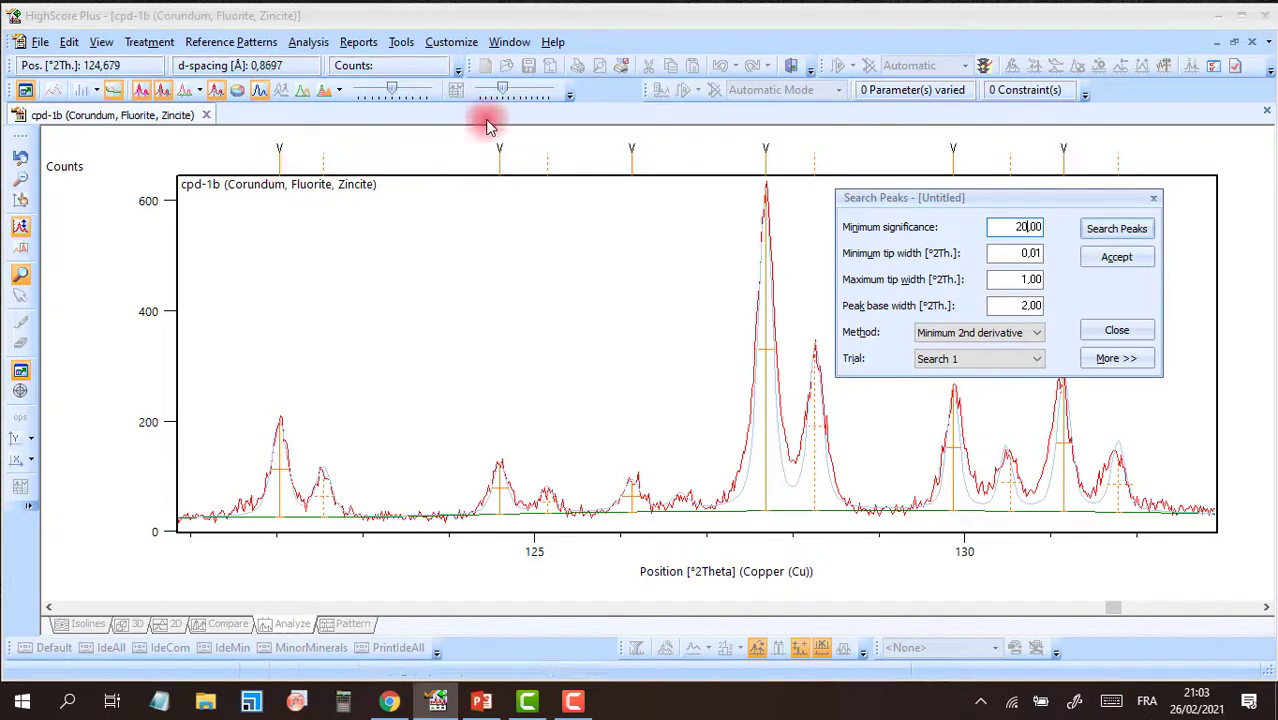
click(1127, 232)
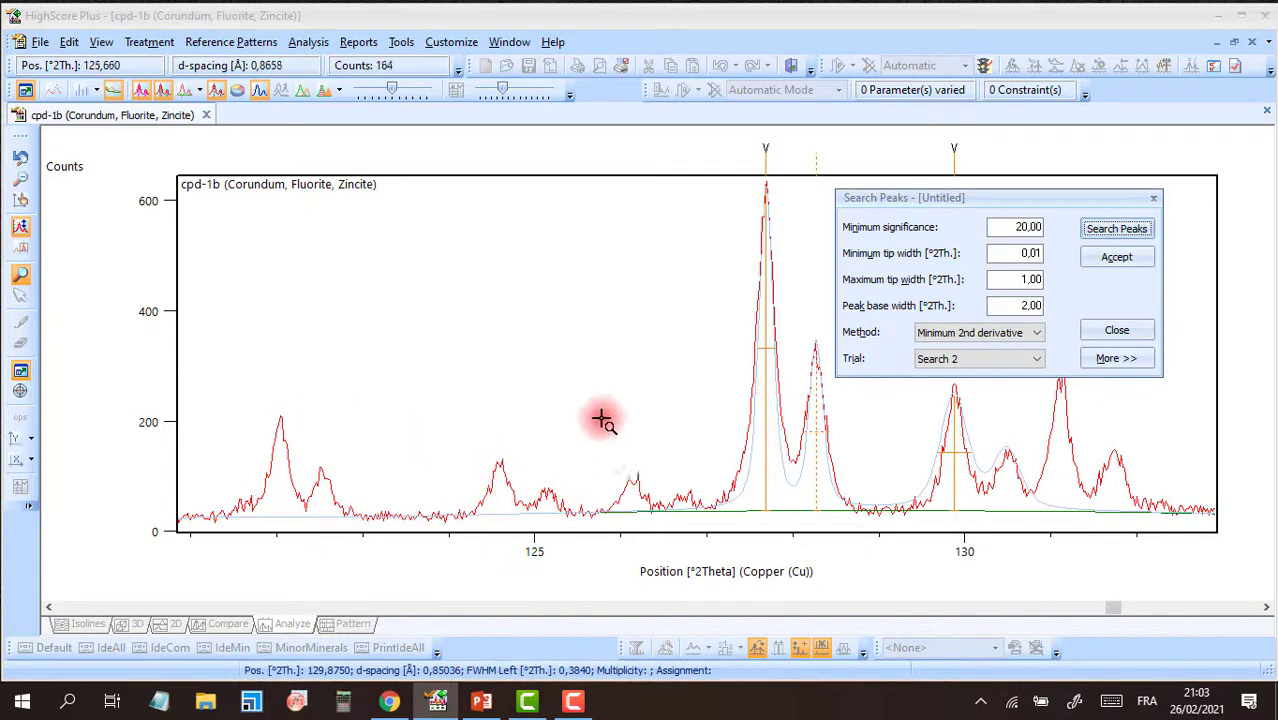
click(1030, 229)
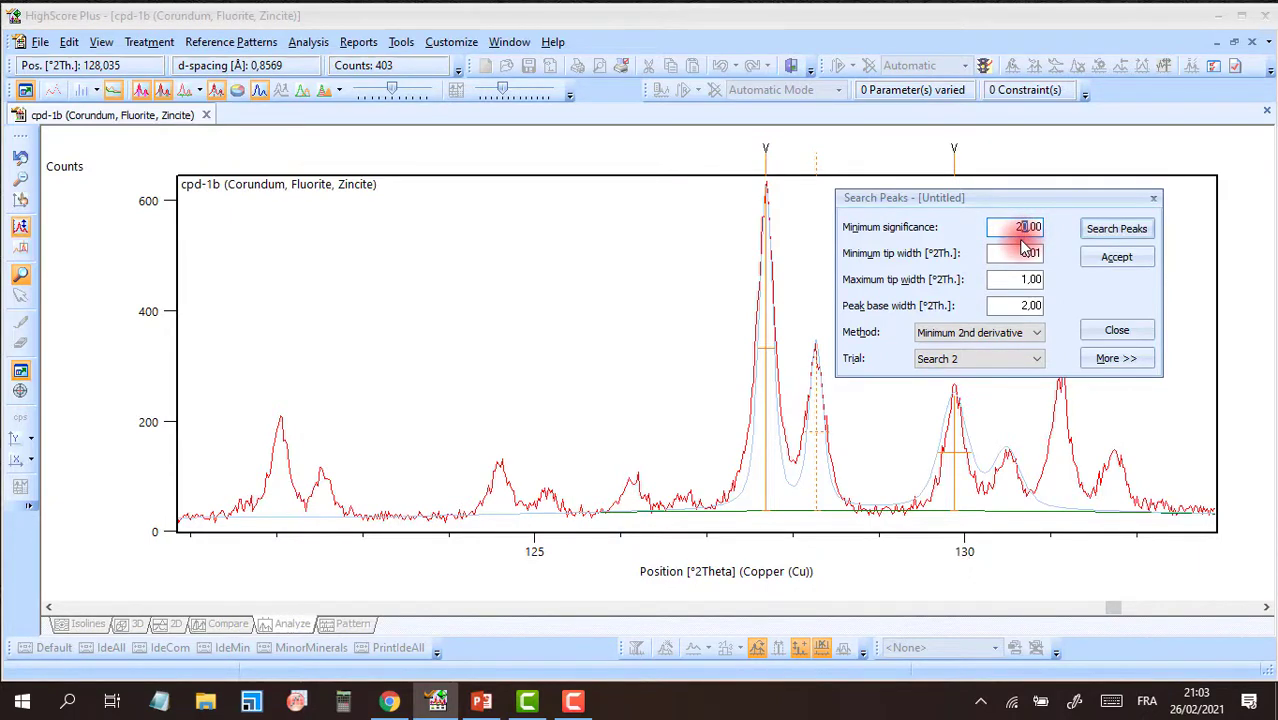
double_click(1030, 226)
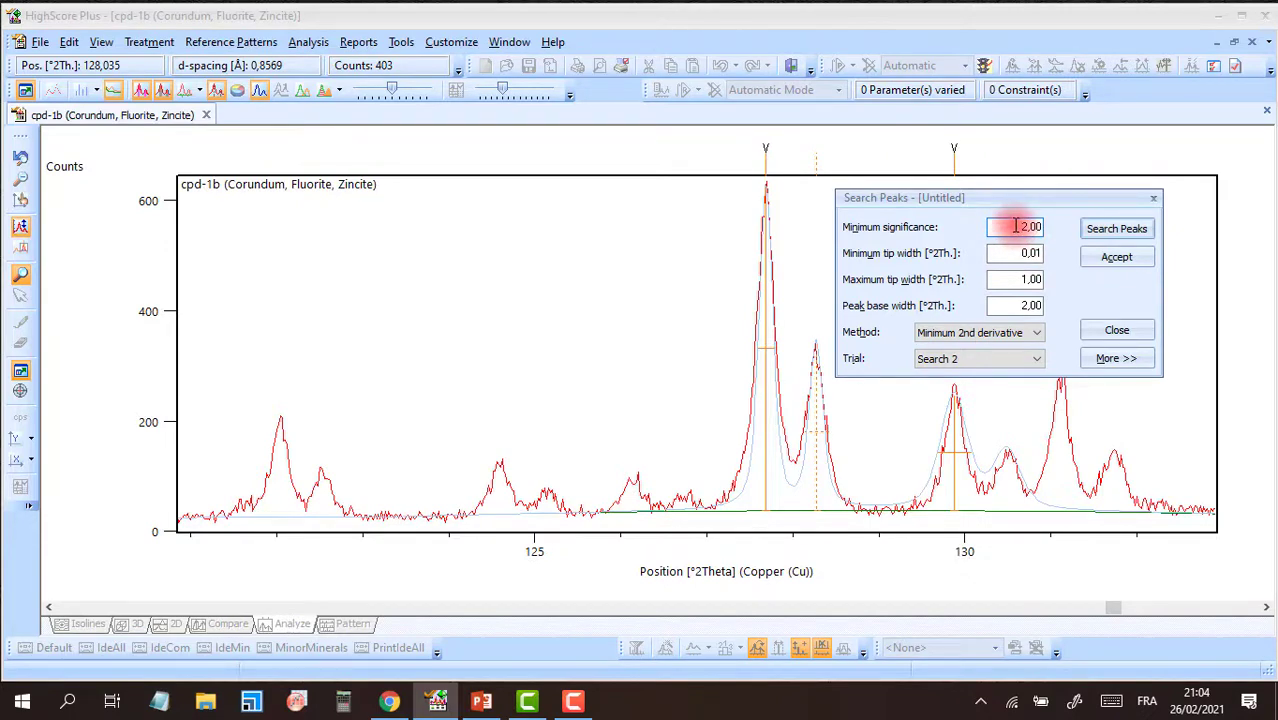
click(1115, 230)
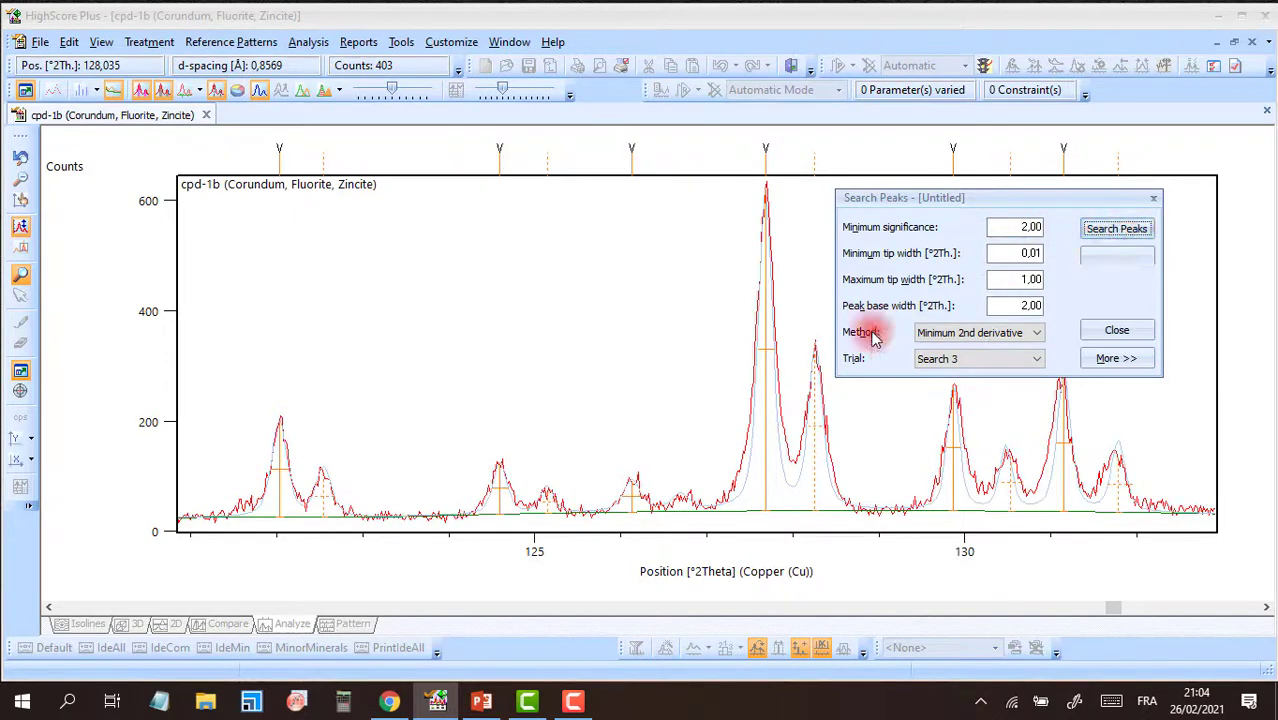
Check the found peaks over the full pattern and accept the peak search
right_click(660, 342)
click(741, 315)
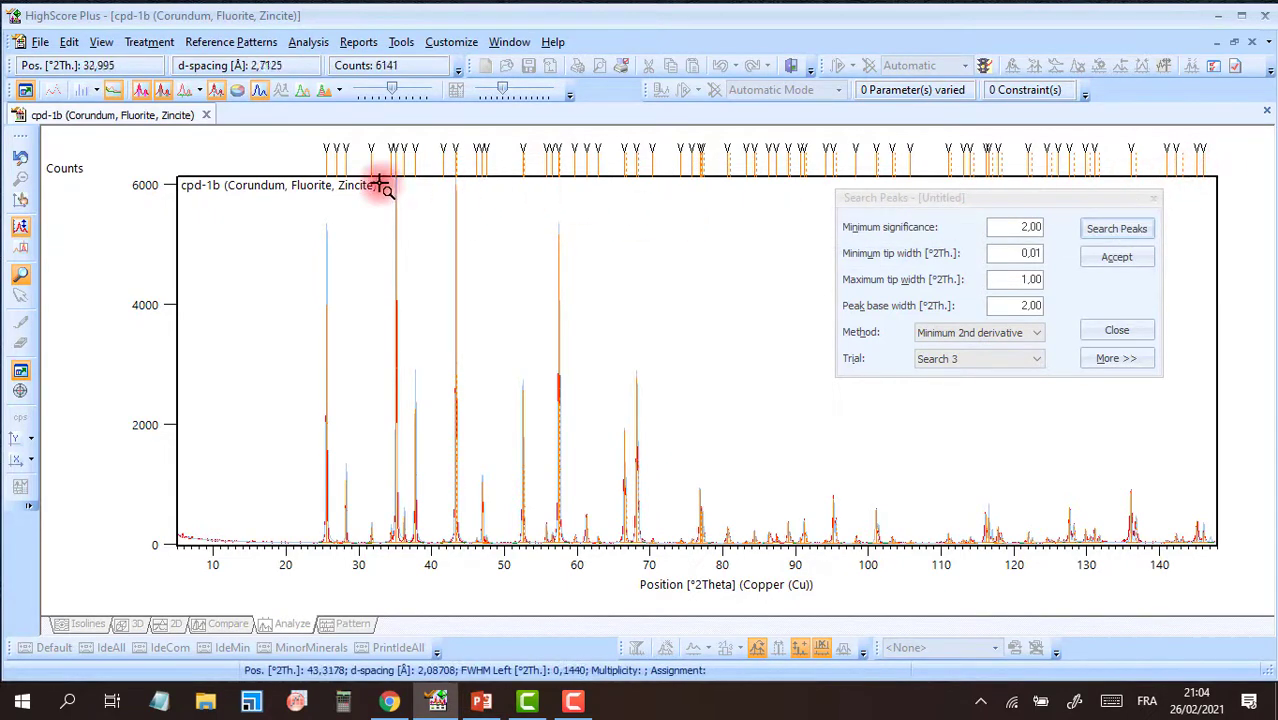
click(1133, 256)
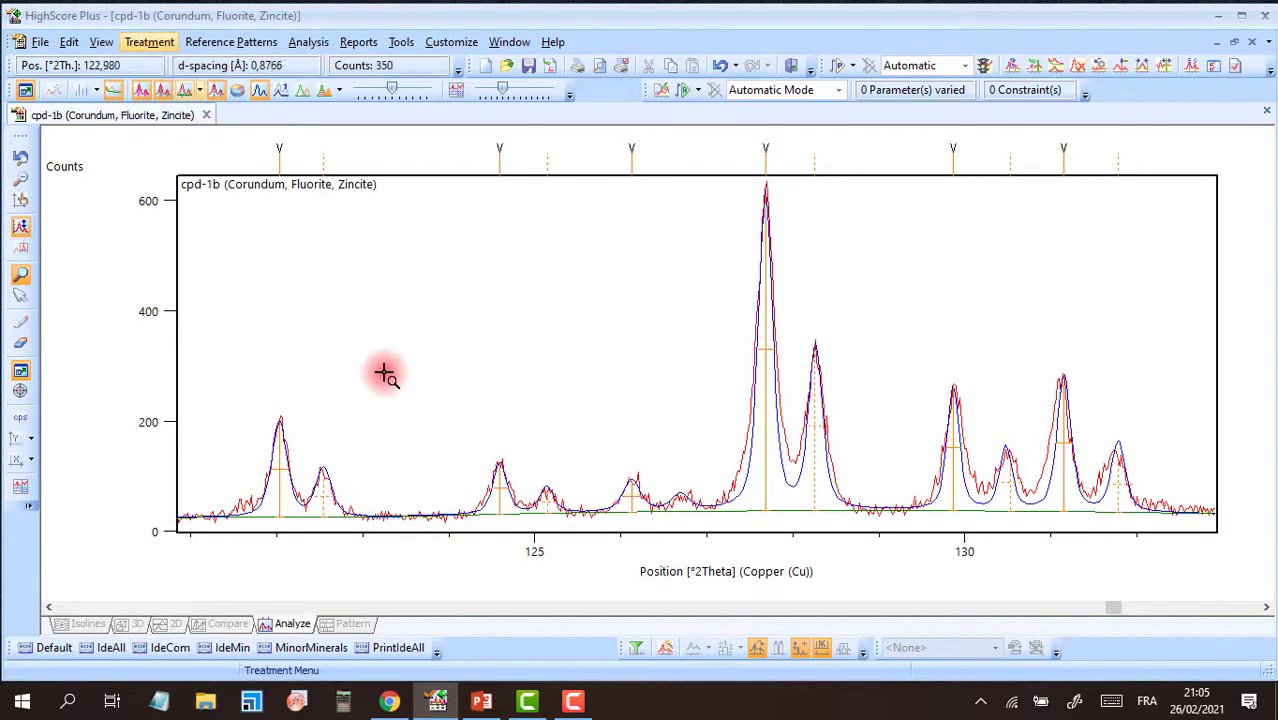
Fit the profile with the Default method in the region between about 121 and 133 °2Theta
click(152, 44)
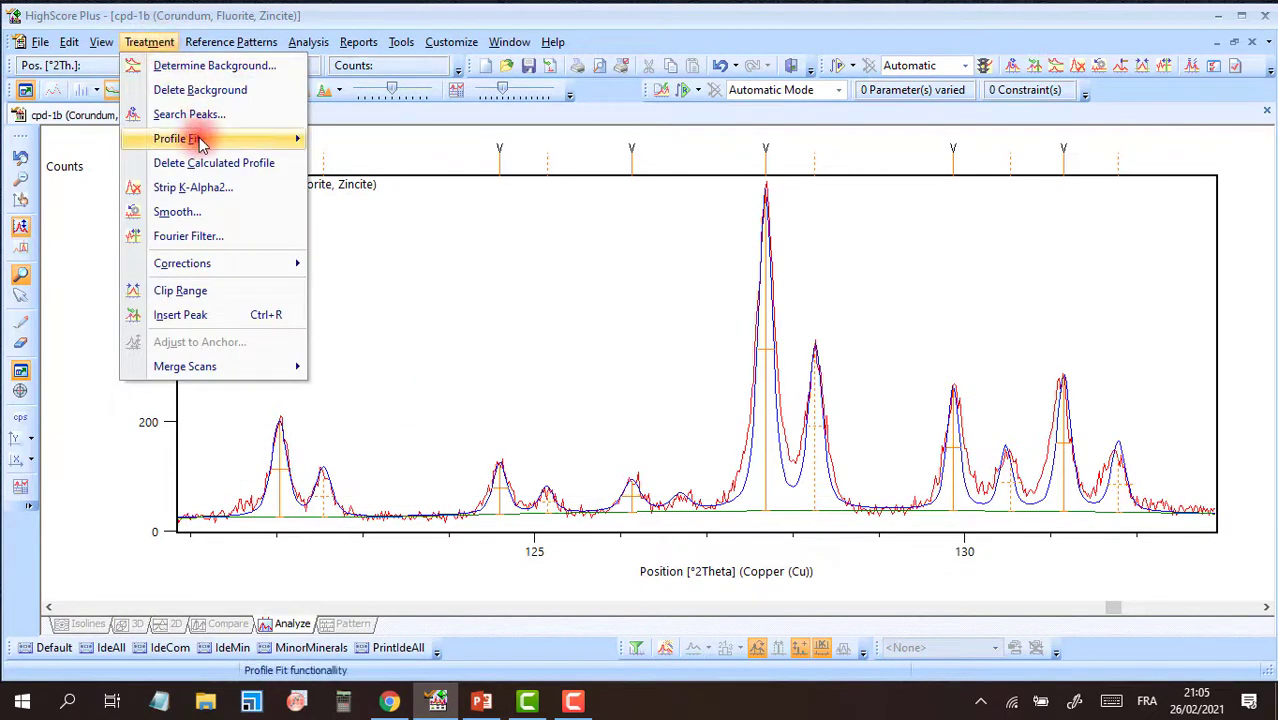
mouse_move(197, 136)
mouse_move(401, 172)
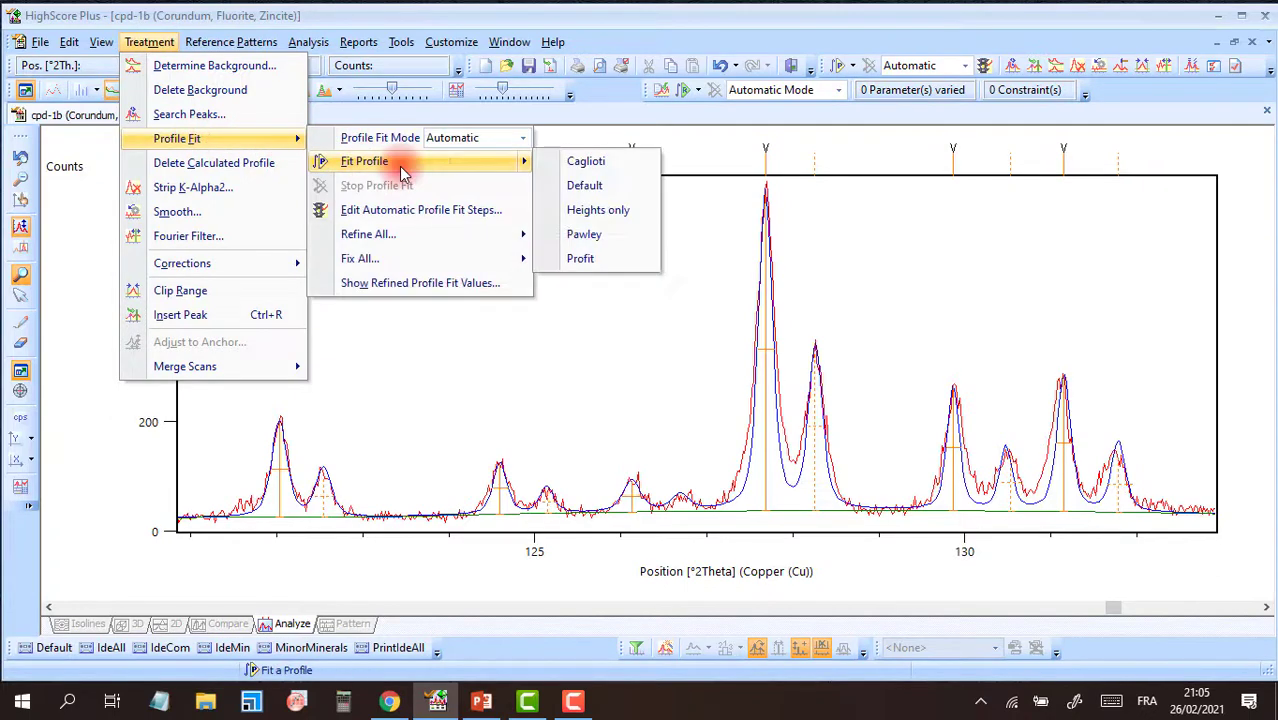
click(588, 187)
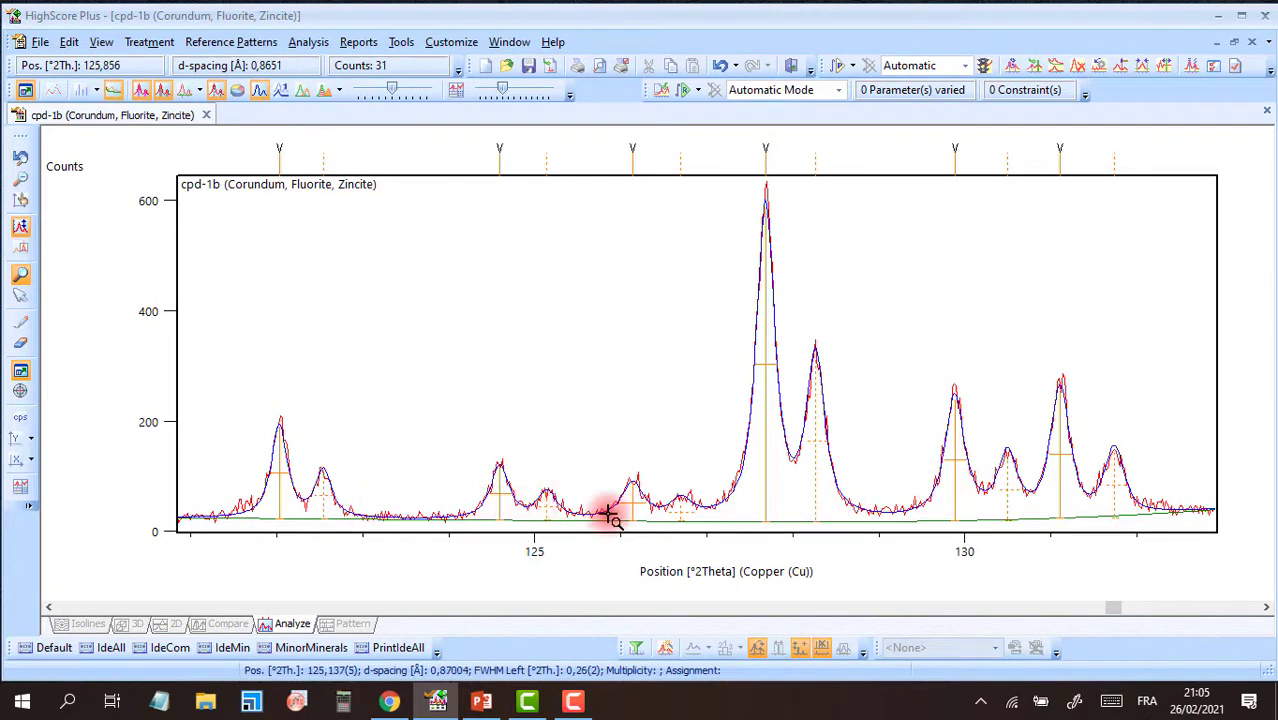
Fit the profile of the full pattern with the Default method, then repeat the profile fit
right_click(573, 255)
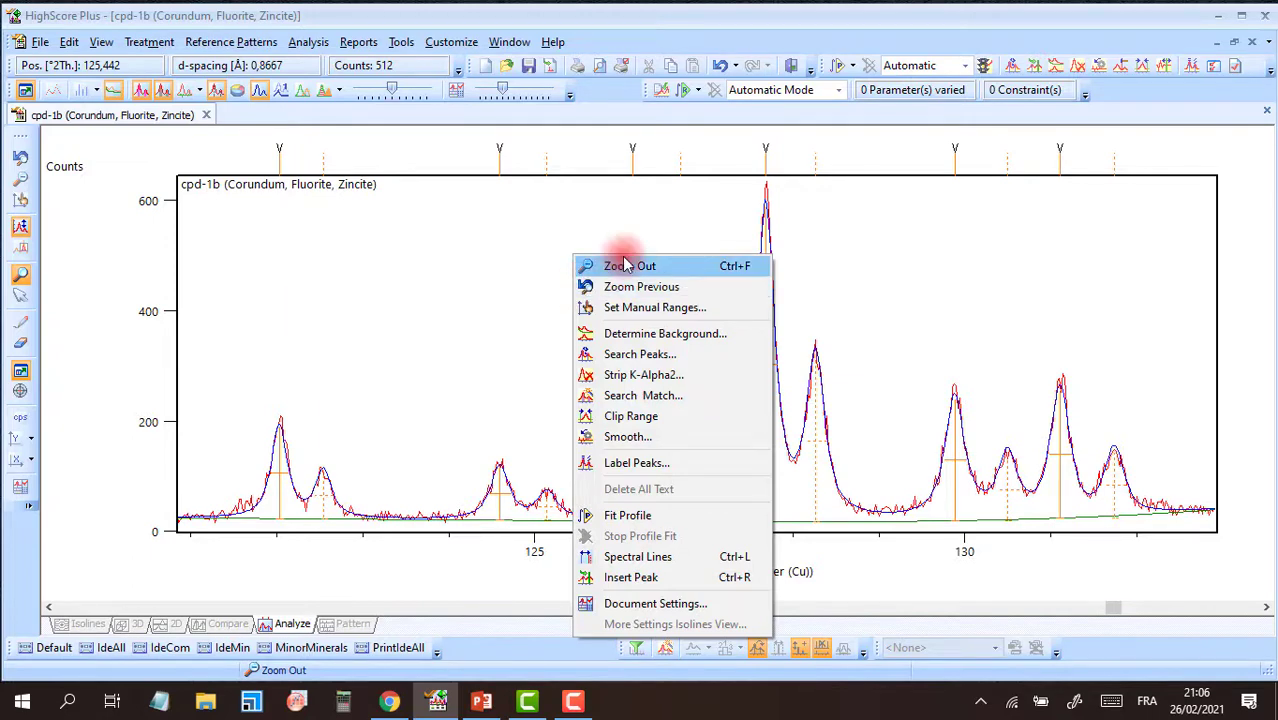
click(573, 8)
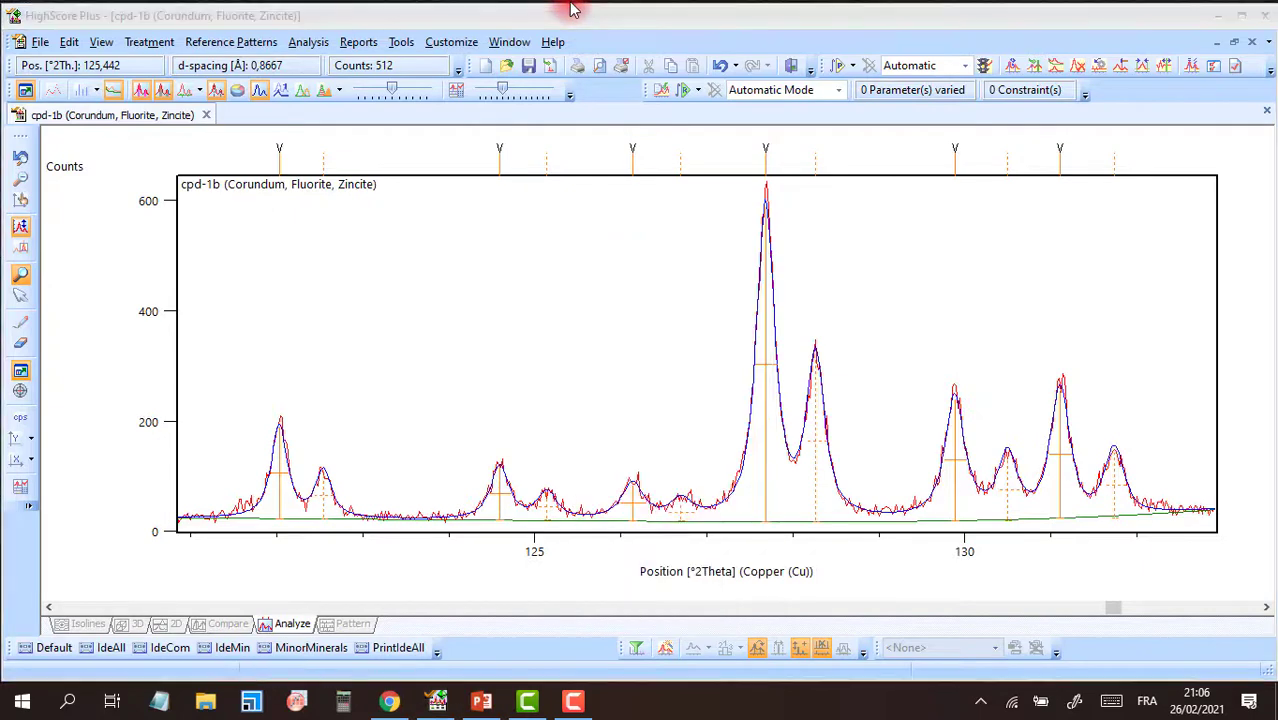
right_click(499, 295)
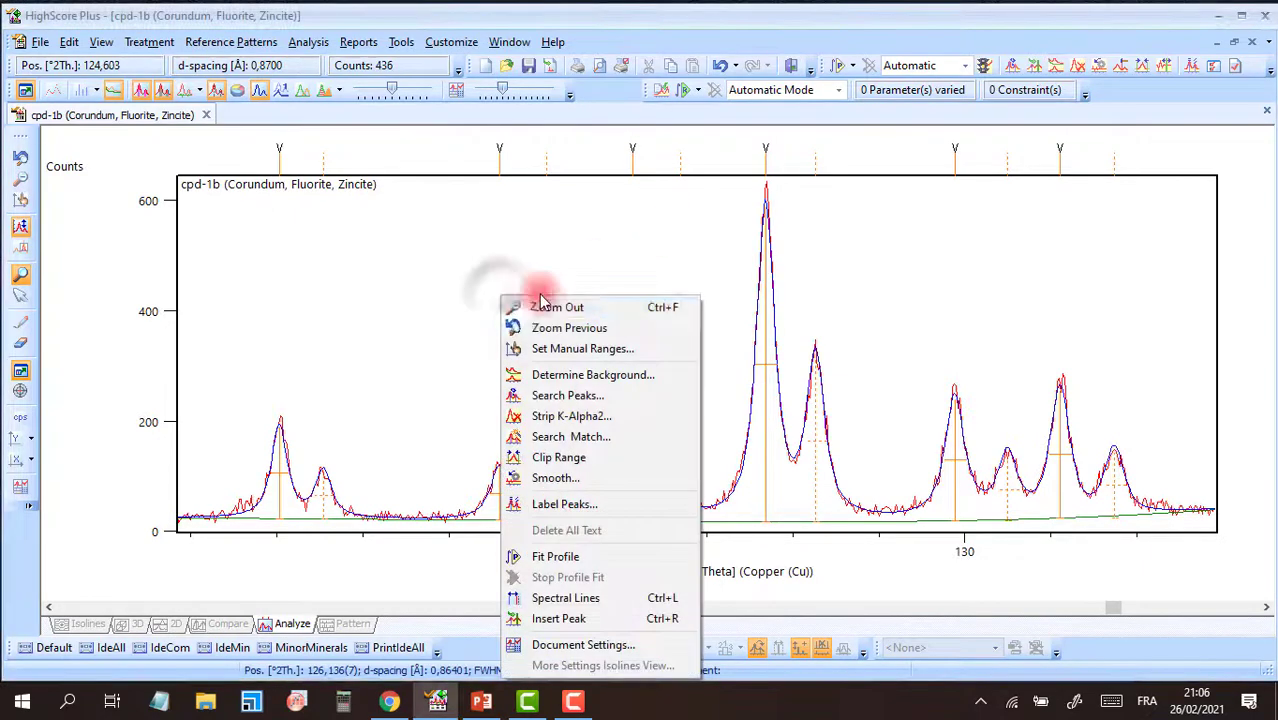
click(598, 310)
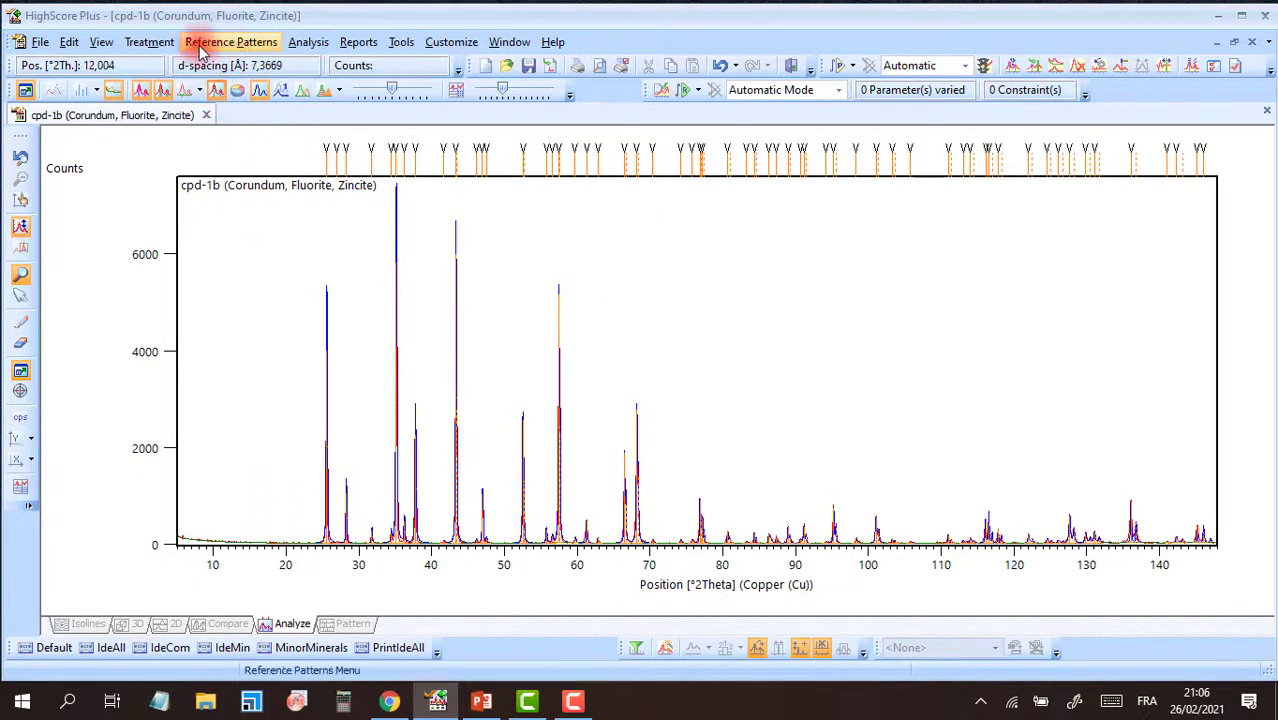
click(155, 46)
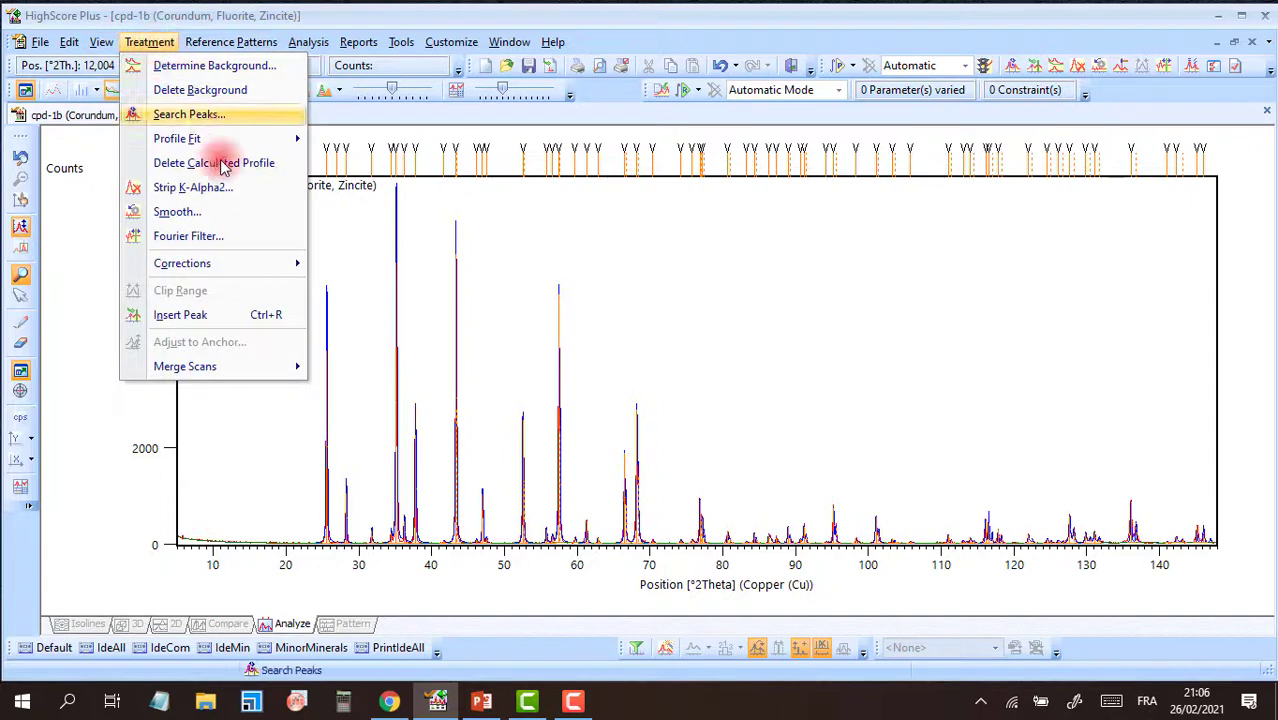
mouse_move(242, 146)
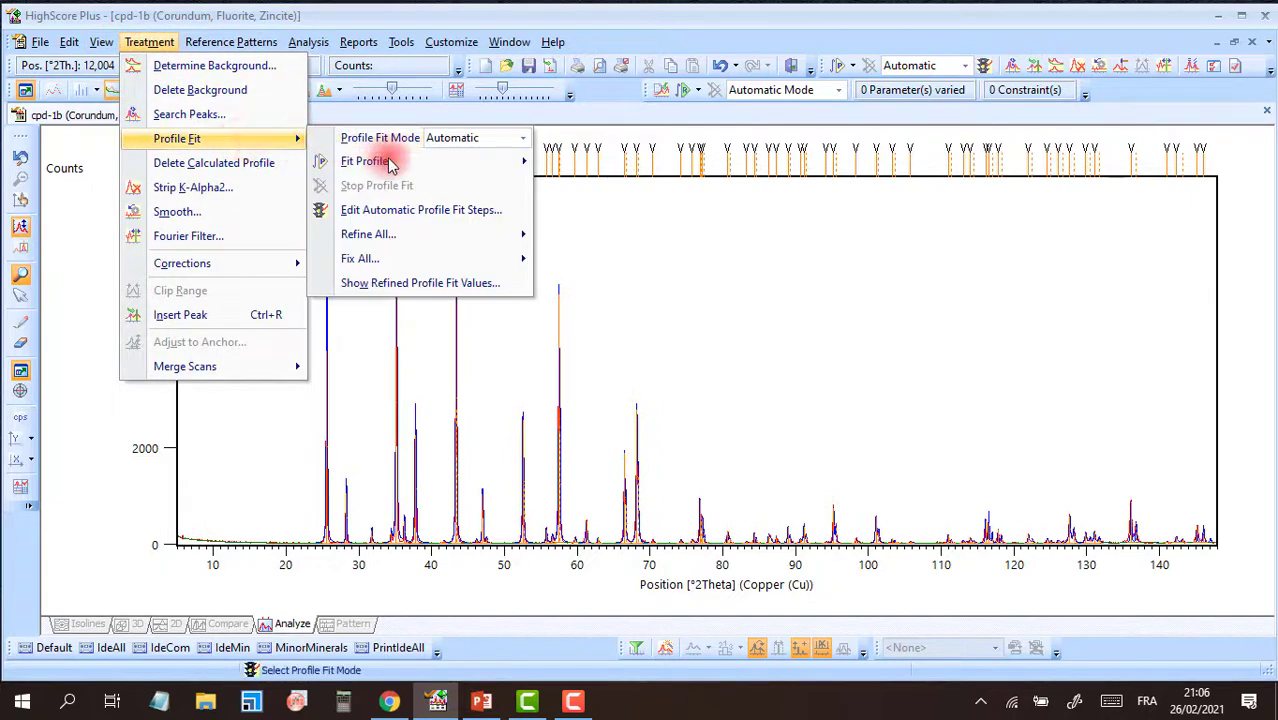
mouse_move(375, 163)
click(618, 184)
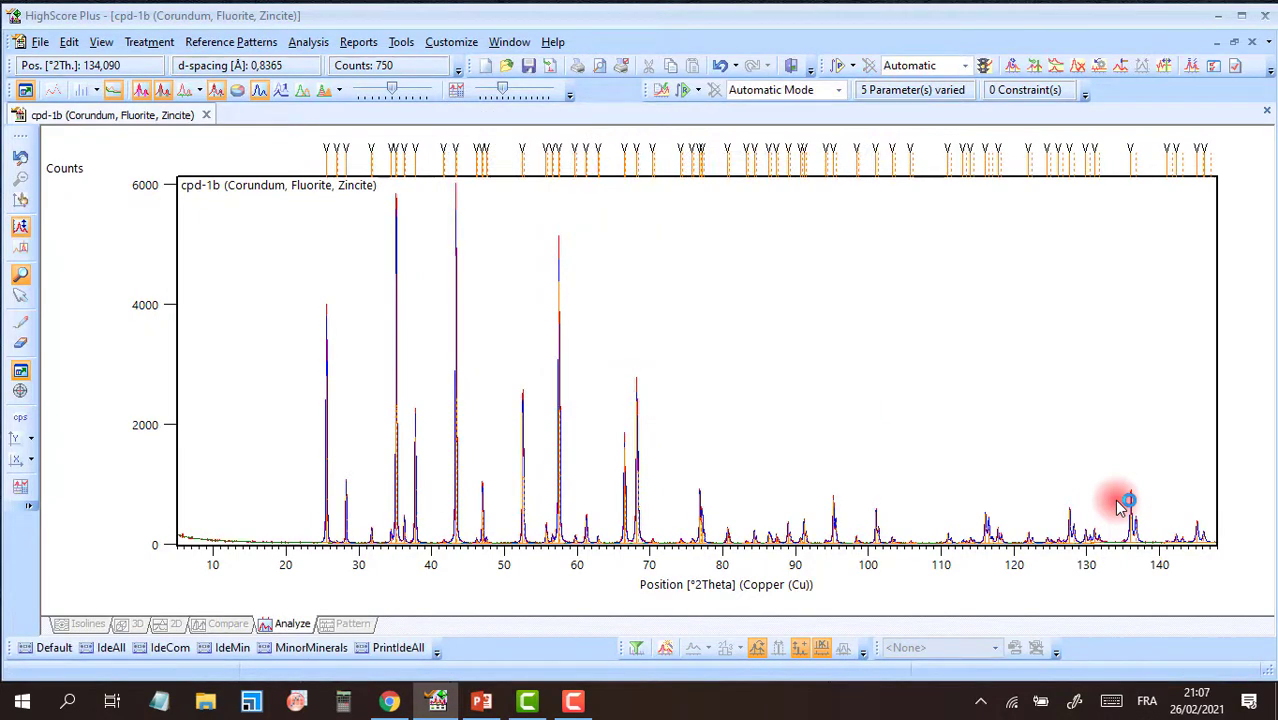
click(160, 42)
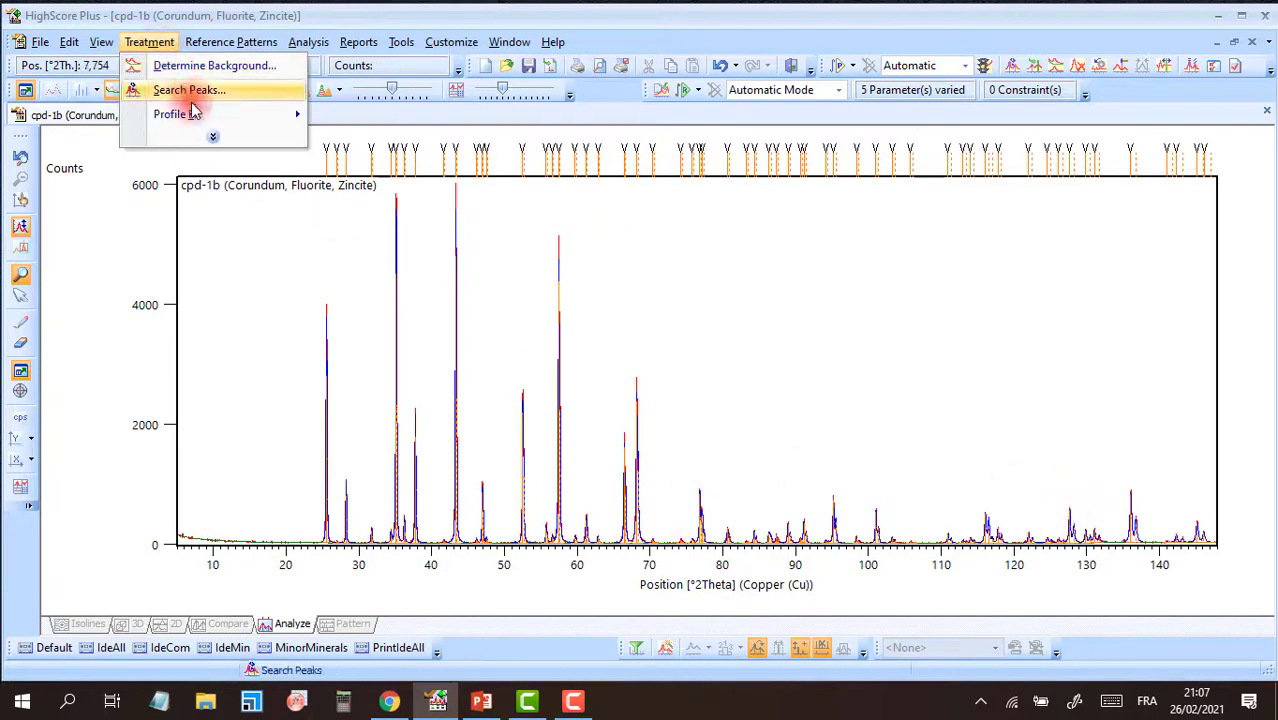
click(498, 145)
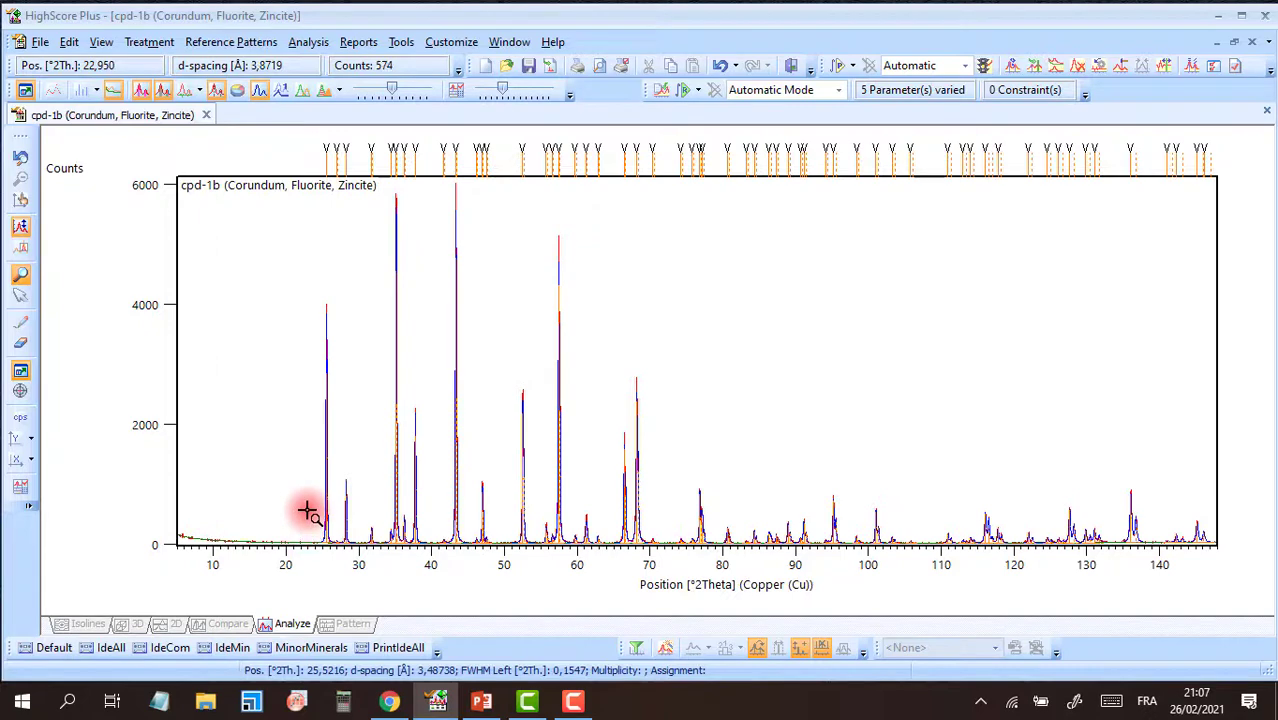
Refit the profile in the zone between about 23 and 33 °2Theta
drag(307, 511, 378, 545)
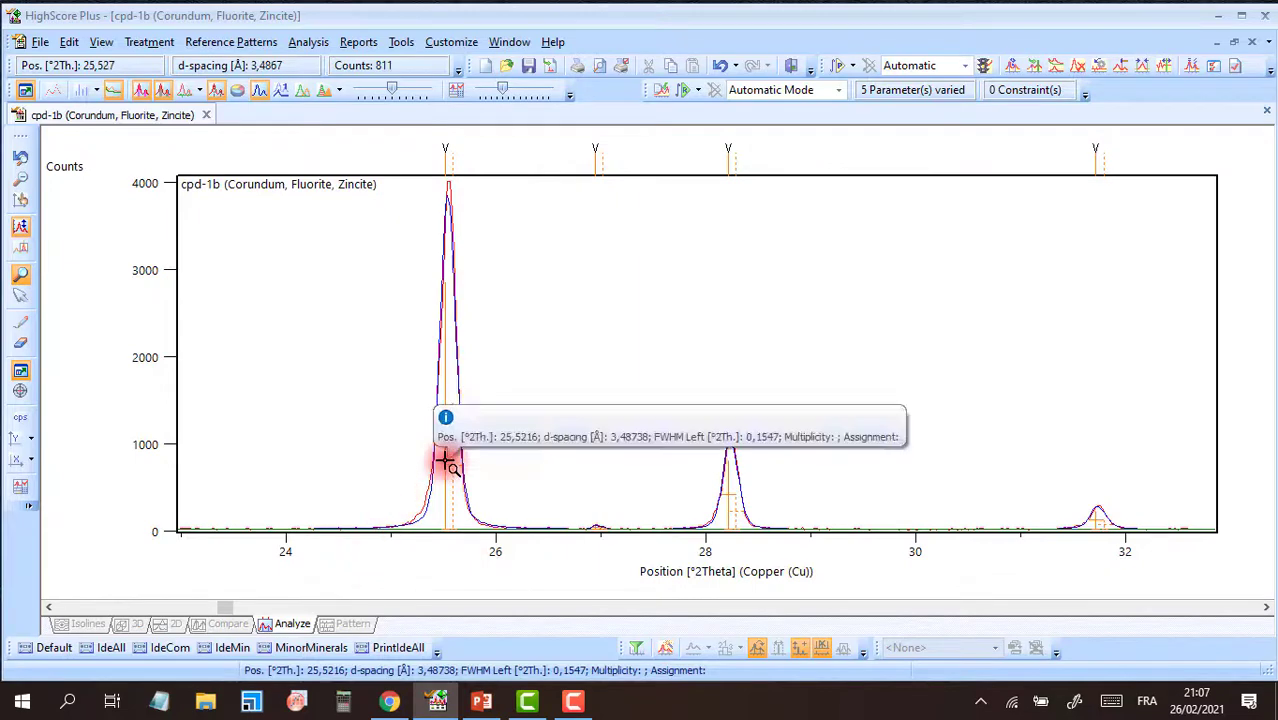
click(149, 41)
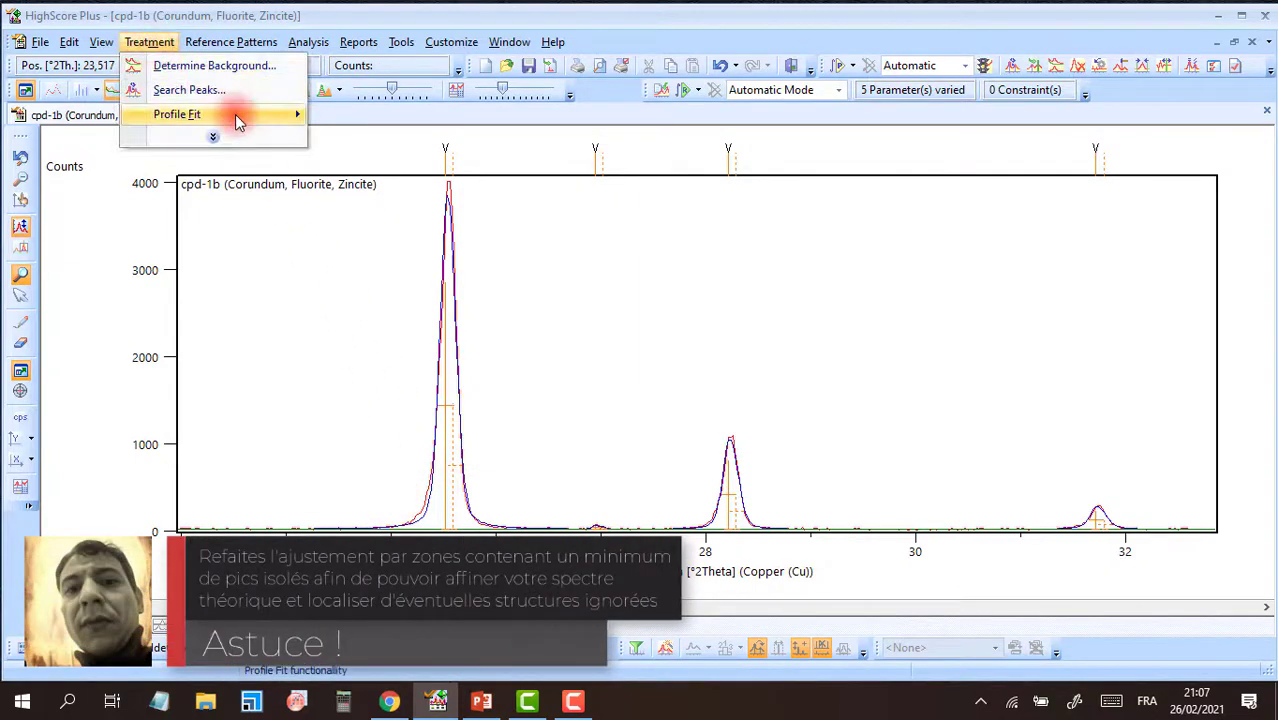
mouse_move(236, 114)
mouse_move(405, 114)
click(474, 137)
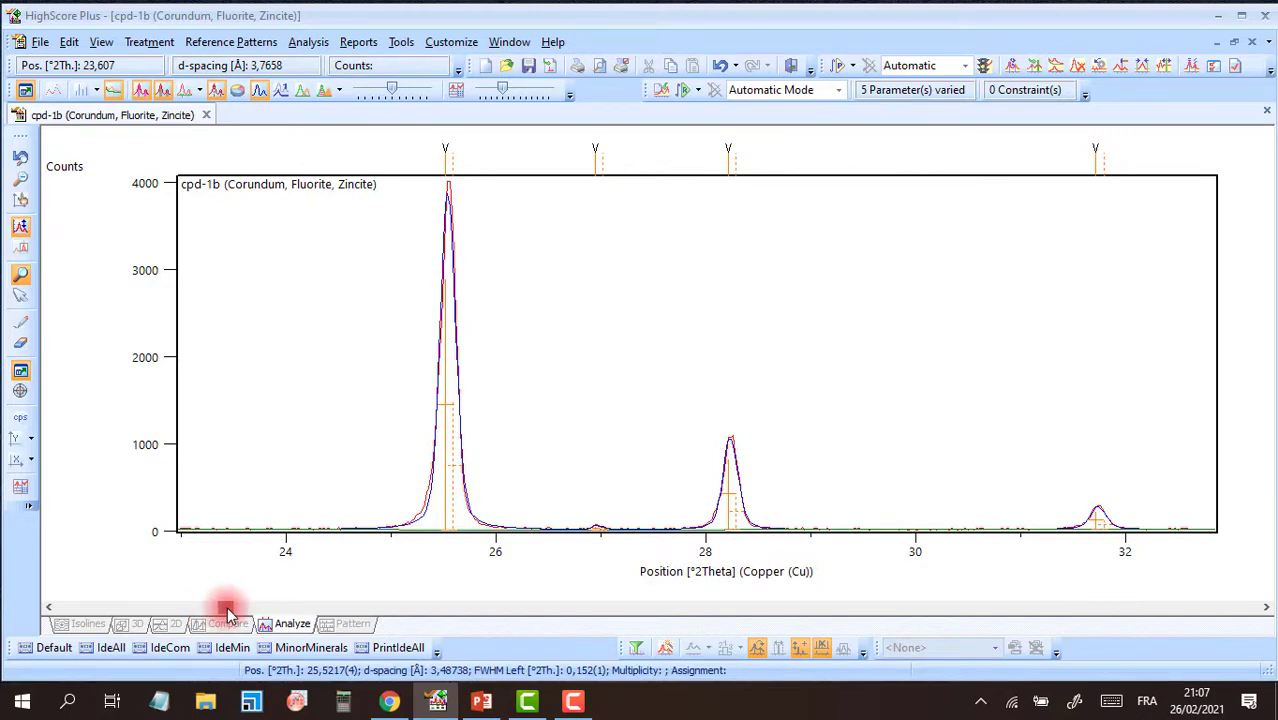
Fit the profile with the Default method in the zone between about 32 and 42 °2Theta
mouse_move(227, 607)
mouse_down()
mouse_move(361, 607)
mouse_move(309, 609)
mouse_up()
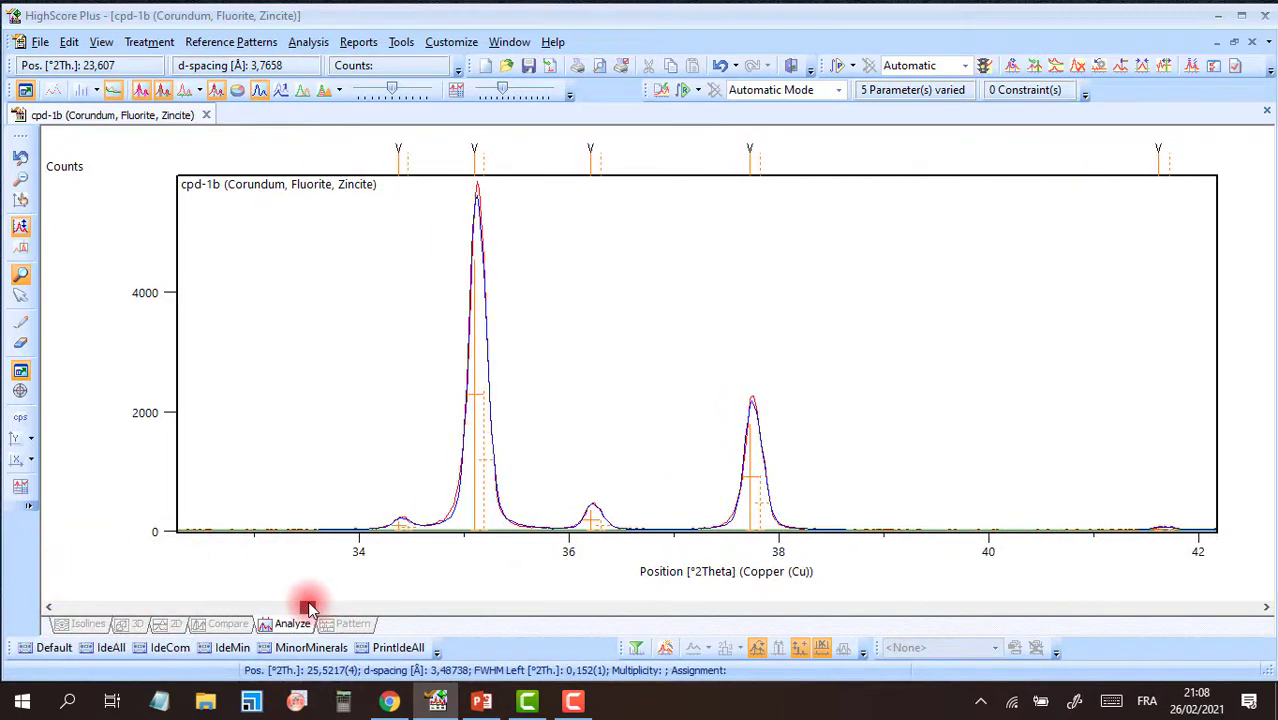
drag(309, 608, 319, 601)
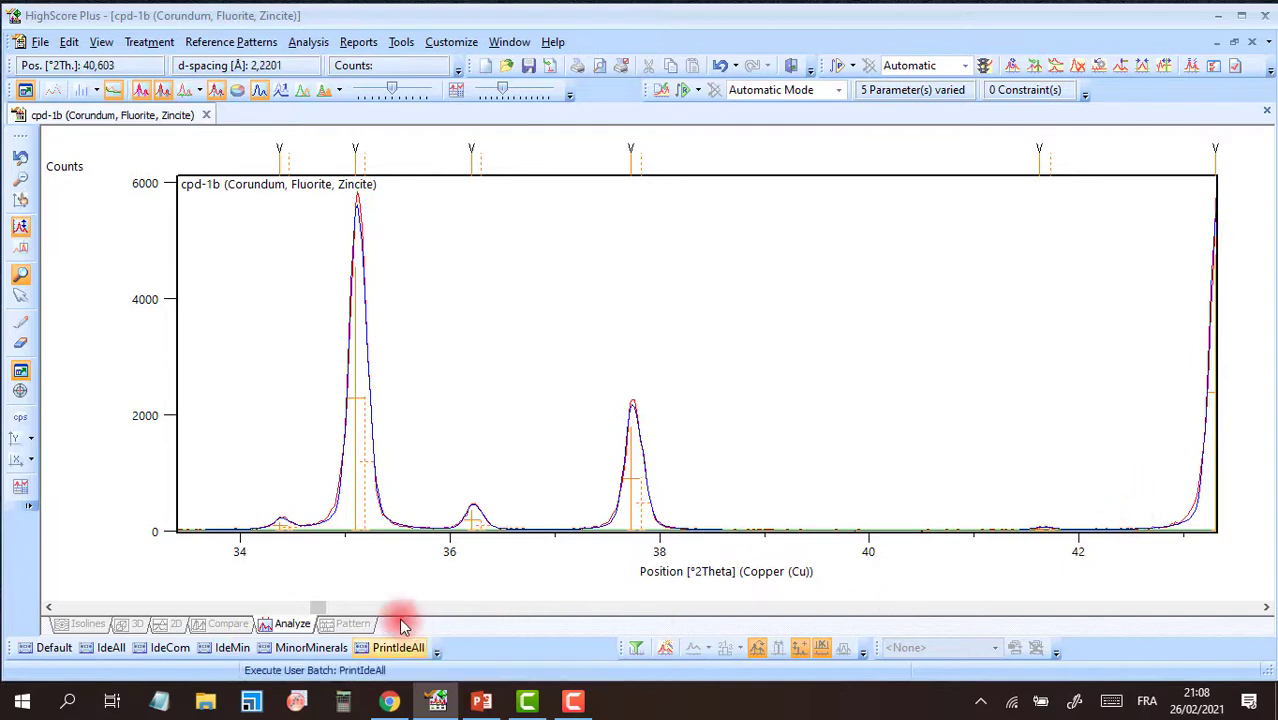
drag(315, 612, 307, 618)
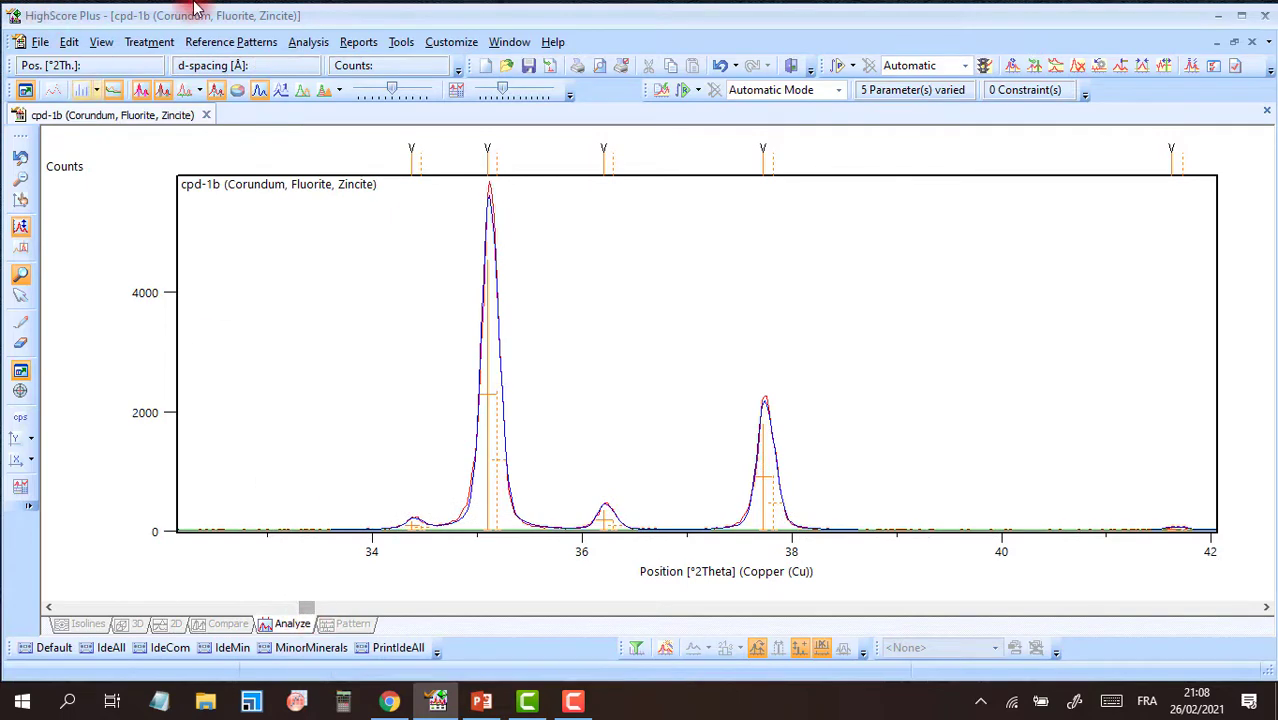
click(150, 41)
mouse_move(195, 116)
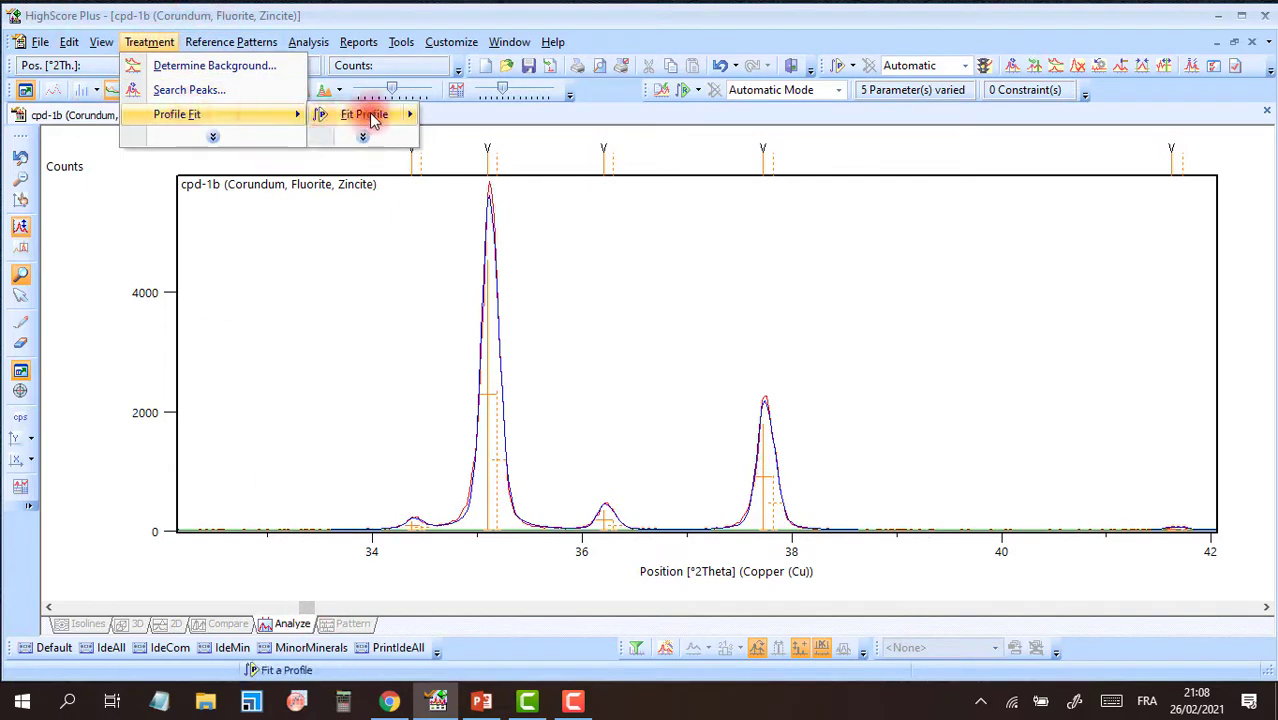
mouse_move(365, 114)
click(487, 140)
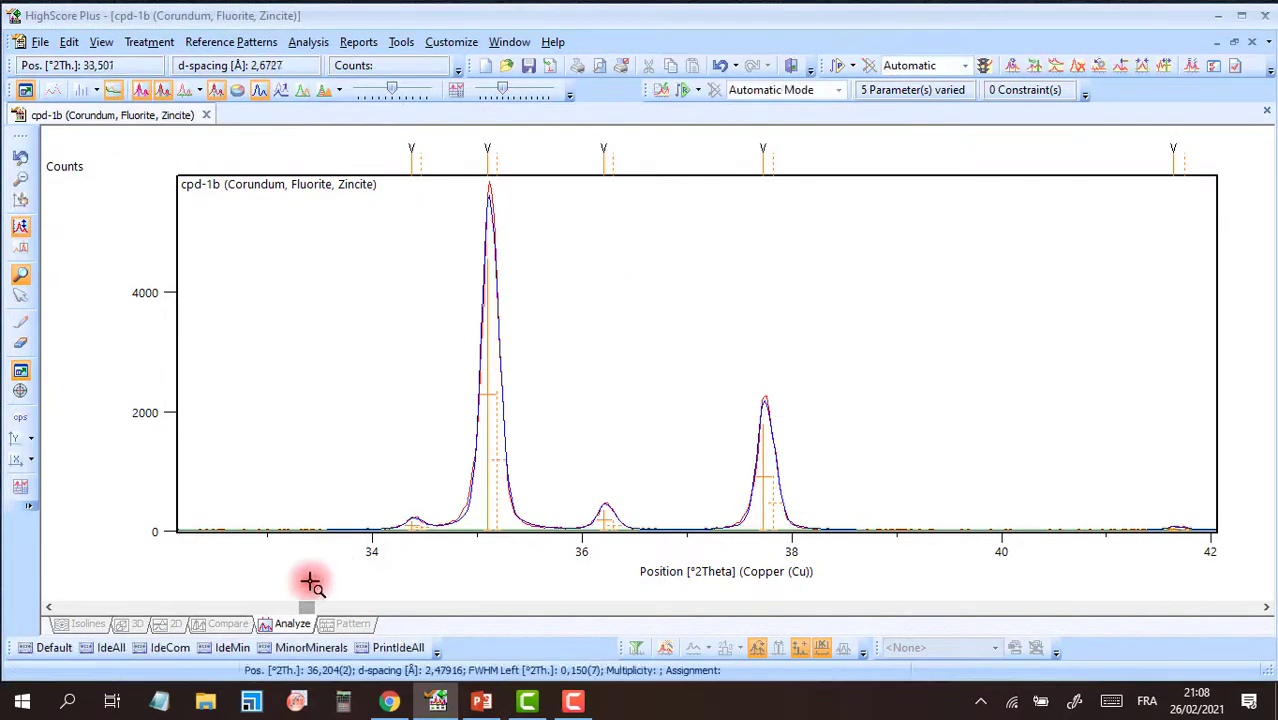
Fit the profile in the zone between about 40 and 49.5 °2Theta
drag(305, 608, 370, 605)
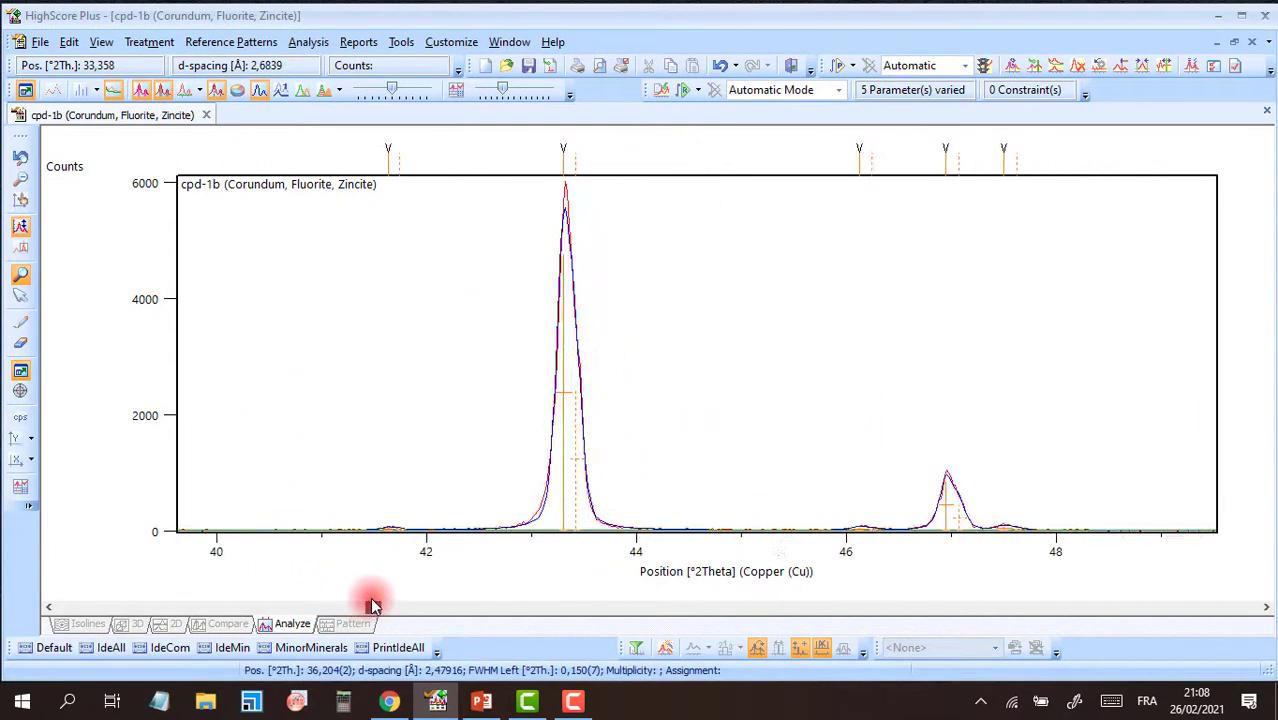
right_click(422, 362)
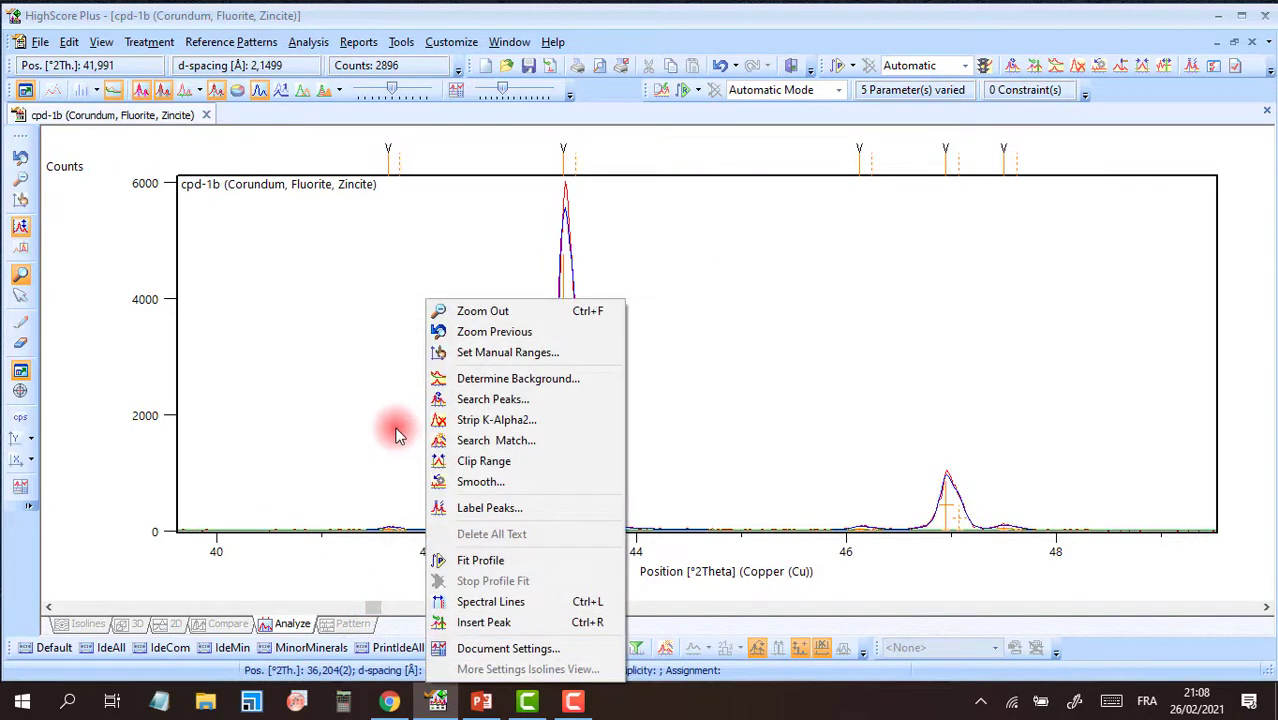
click(508, 566)
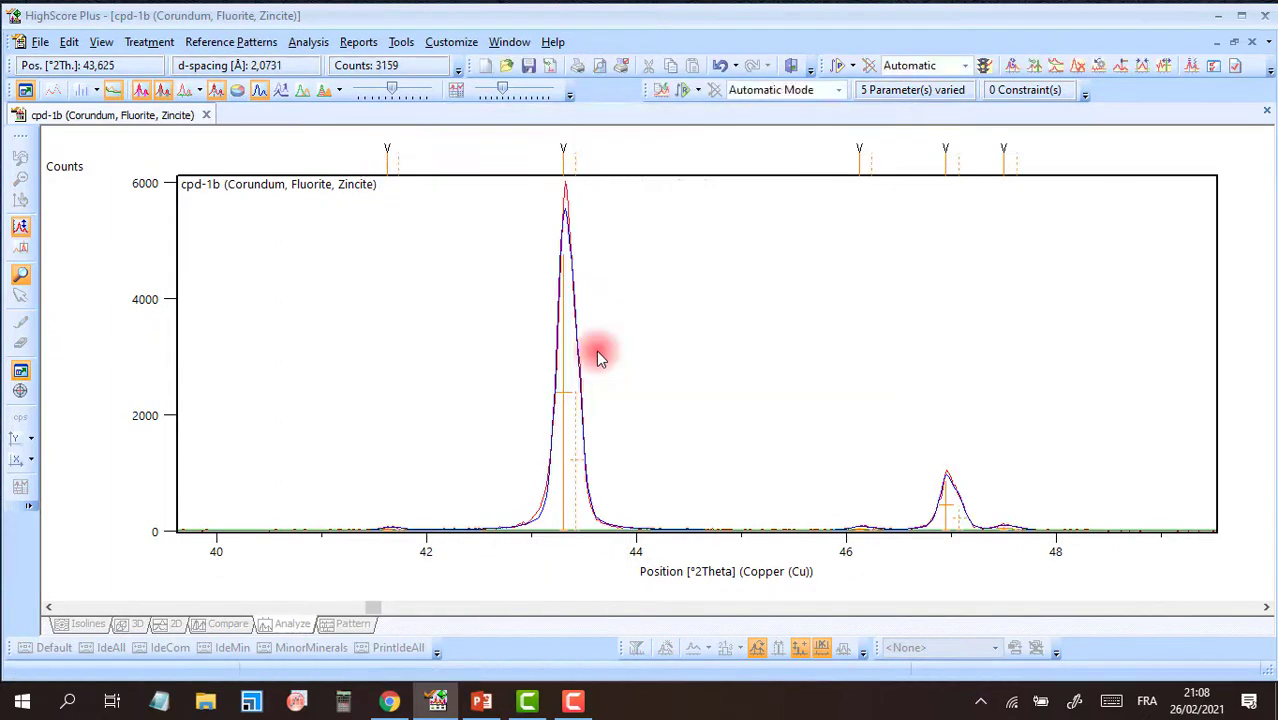
Fit the profile with the Default method in the zone between about 49 and 59 °2Theta
drag(374, 606, 458, 607)
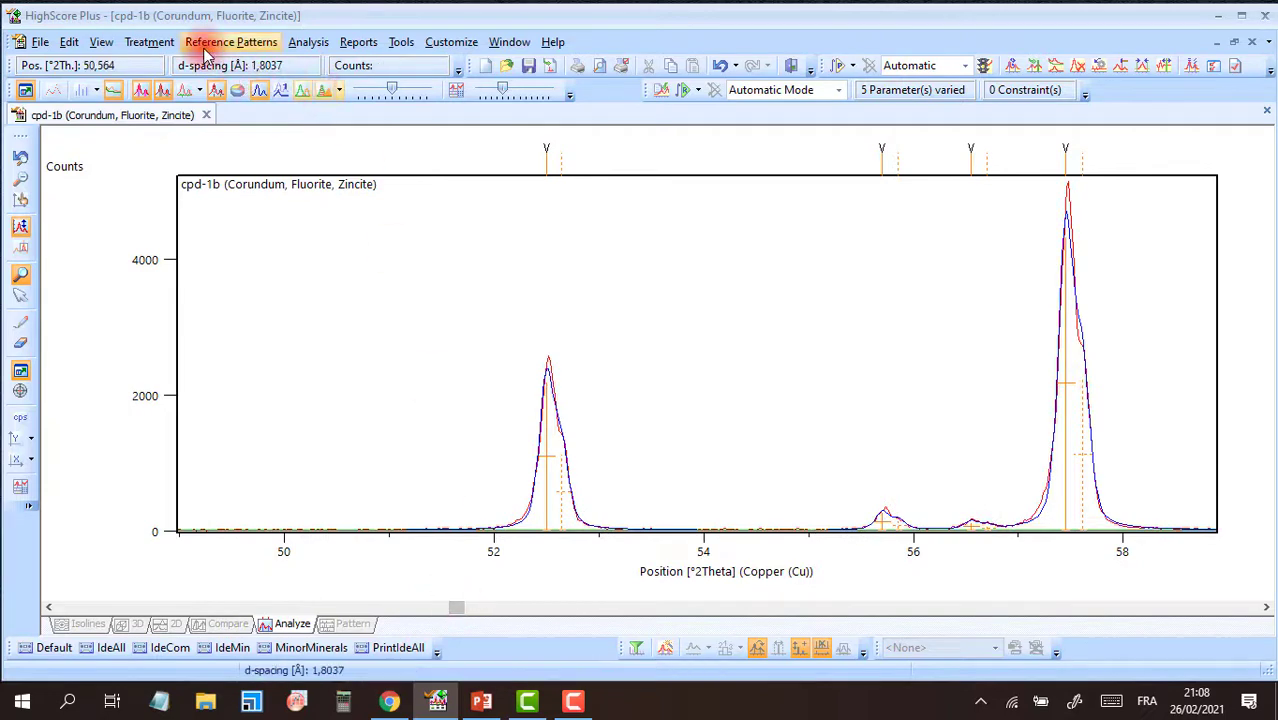
click(150, 44)
click(229, 116)
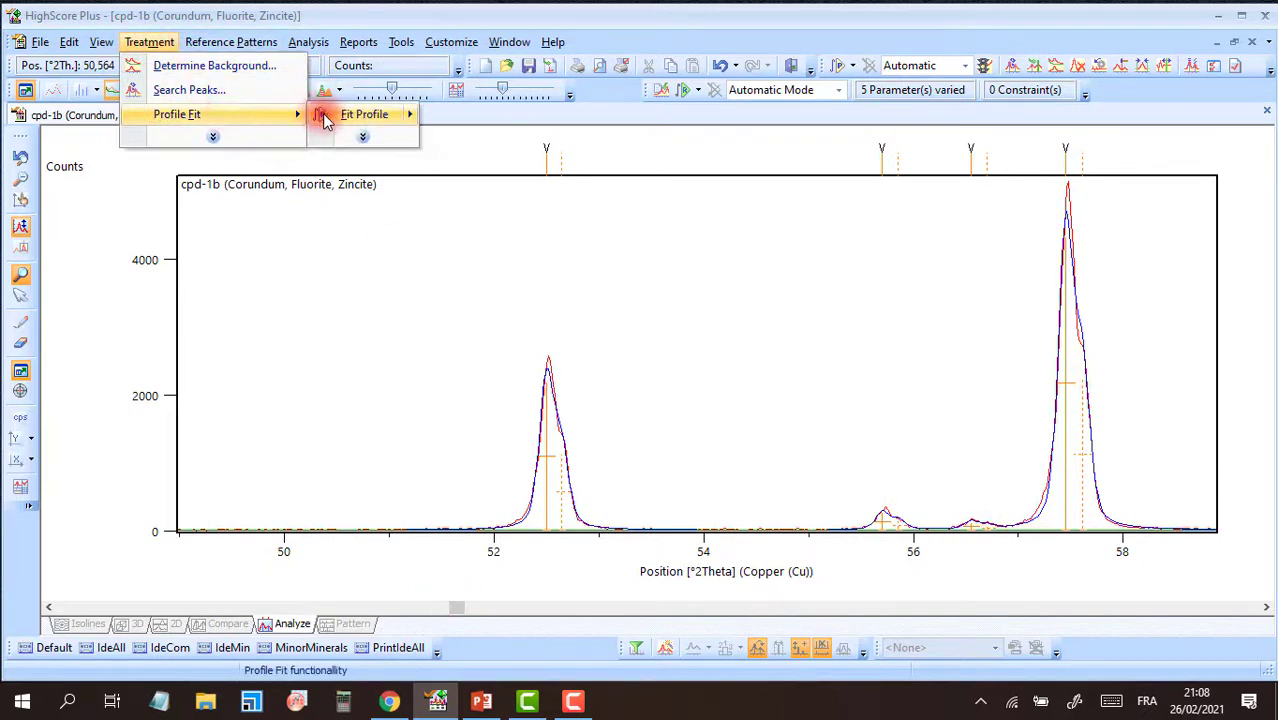
mouse_move(378, 120)
click(485, 134)
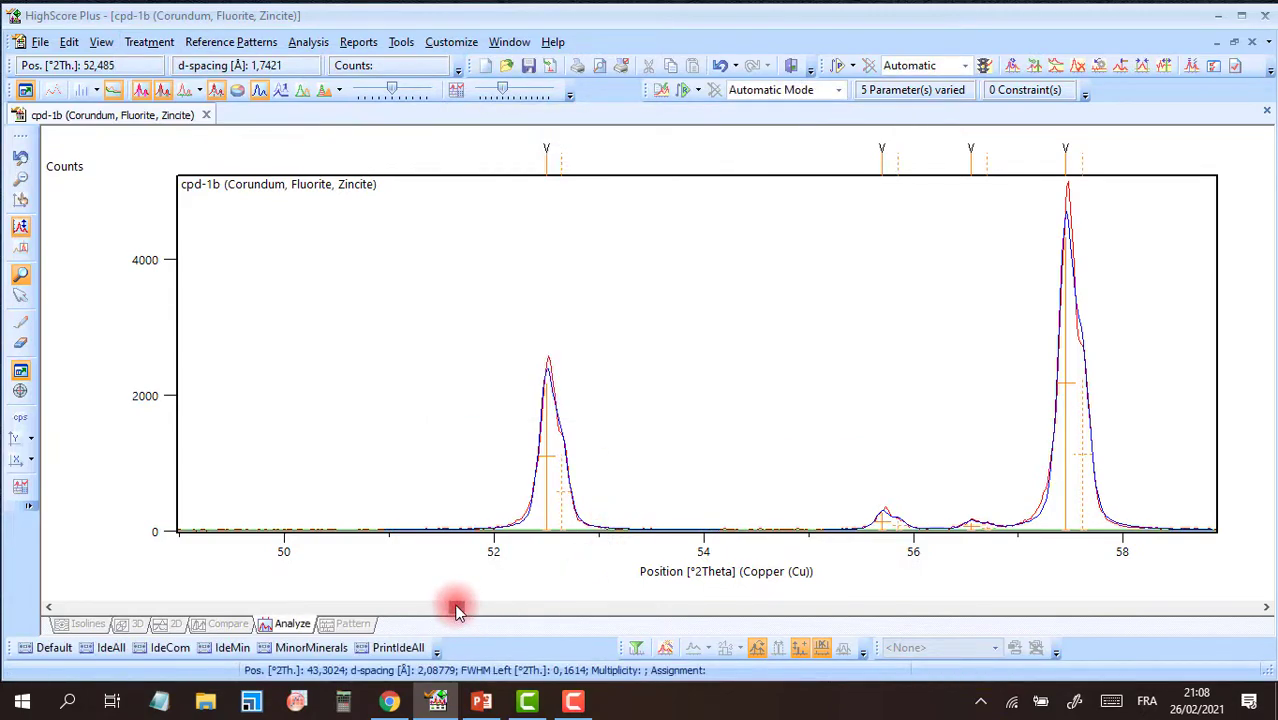
Fit the profile with the Default method in the zone between about 59 and 64 °2Theta
drag(455, 611, 543, 604)
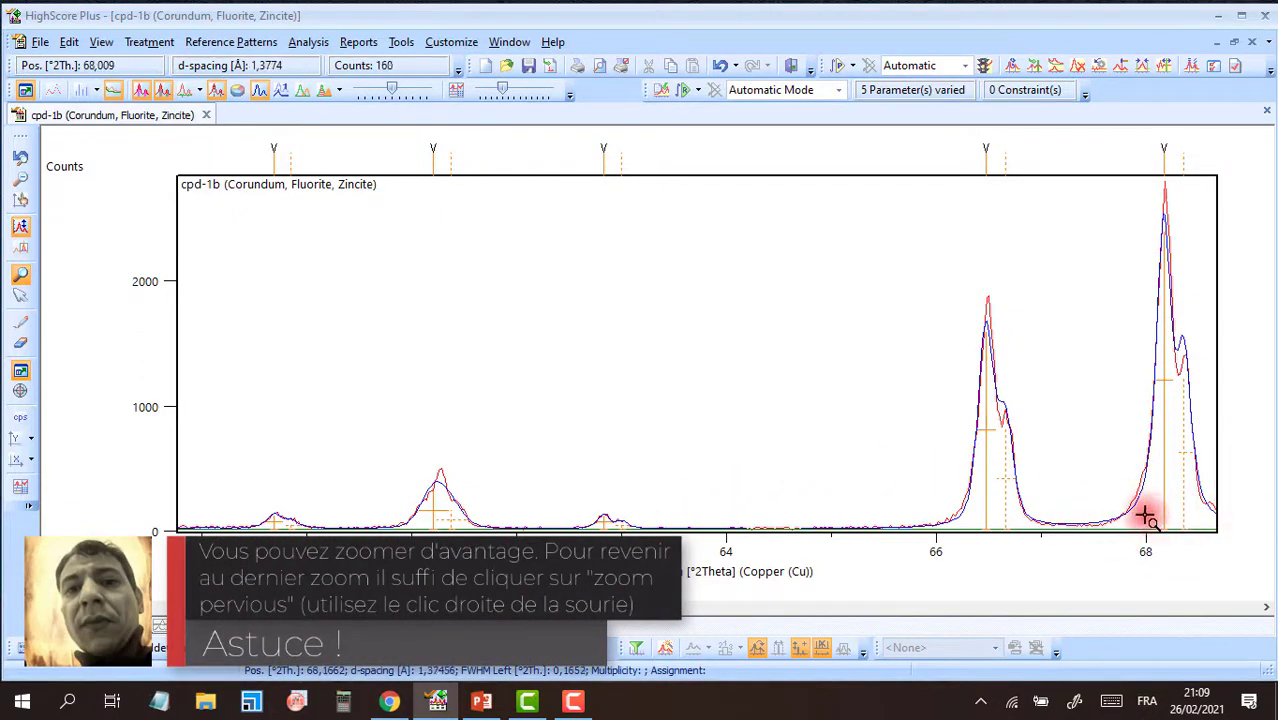
drag(740, 528, 185, 428)
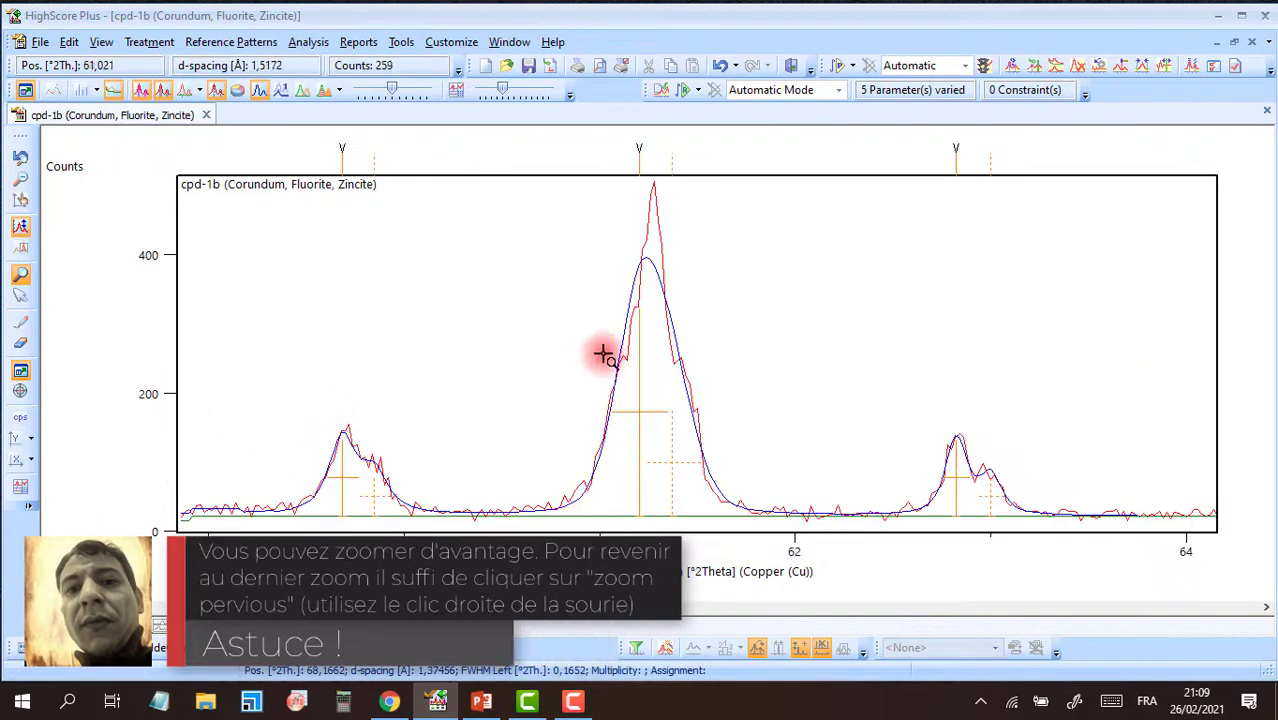
click(160, 42)
mouse_move(251, 117)
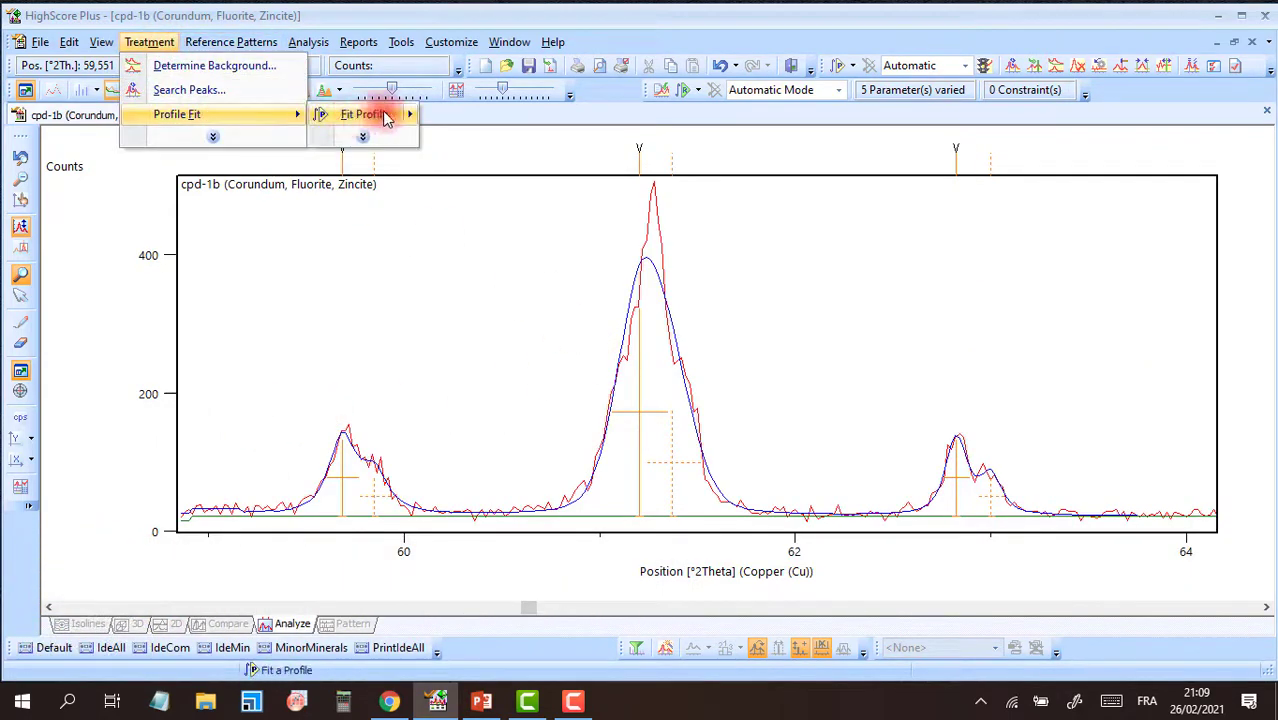
click(491, 143)
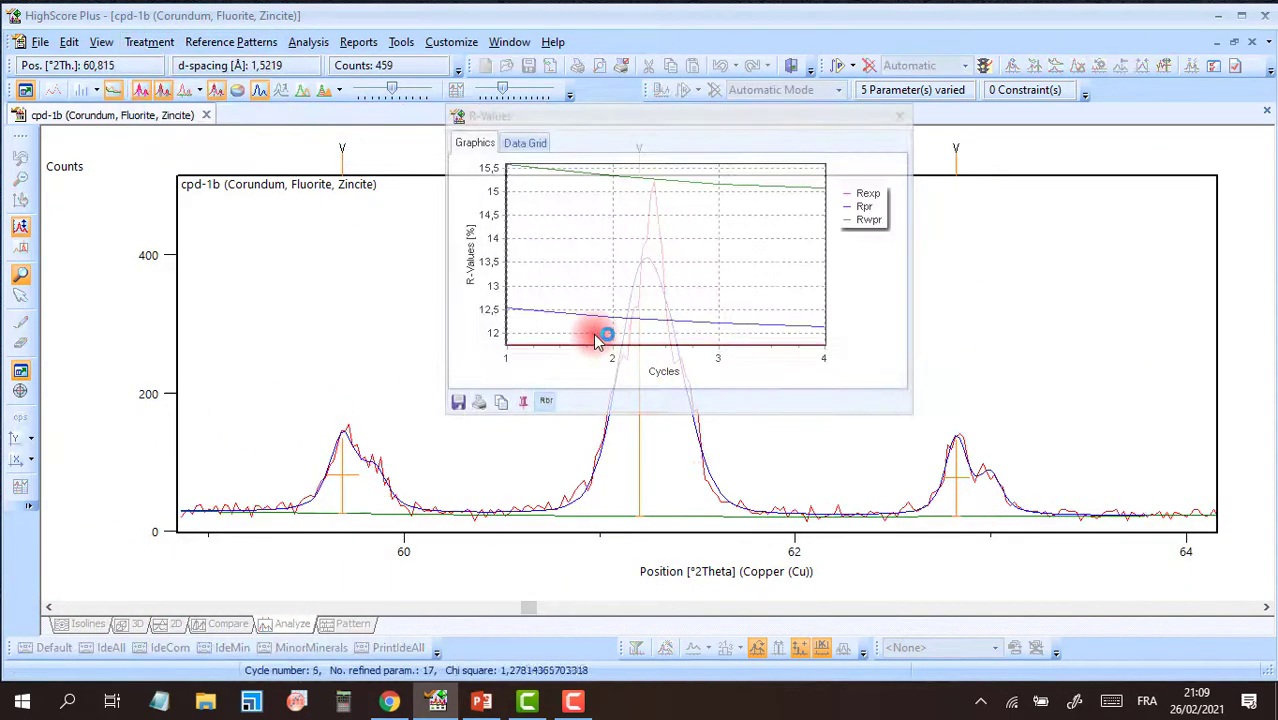
Fit the profile with the Default method in the zone between about 63.5 and 73.5 °2Theta
right_click(538, 288)
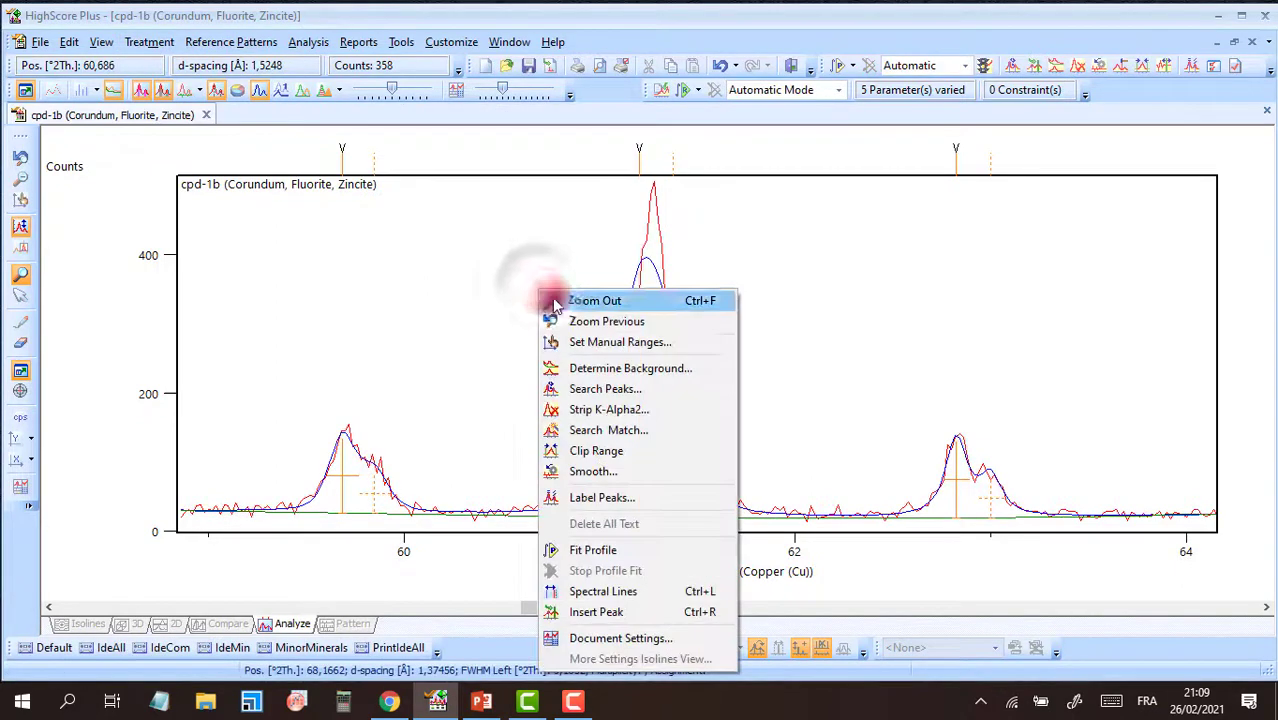
click(597, 324)
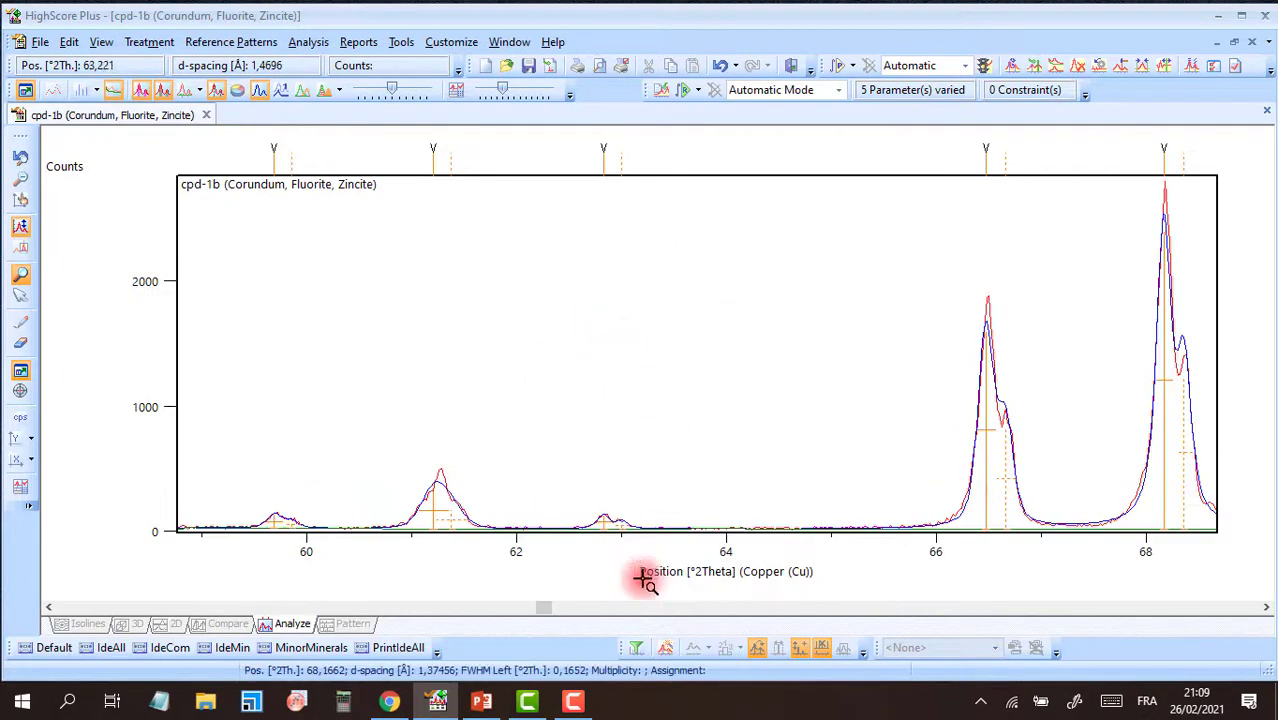
drag(545, 612, 586, 610)
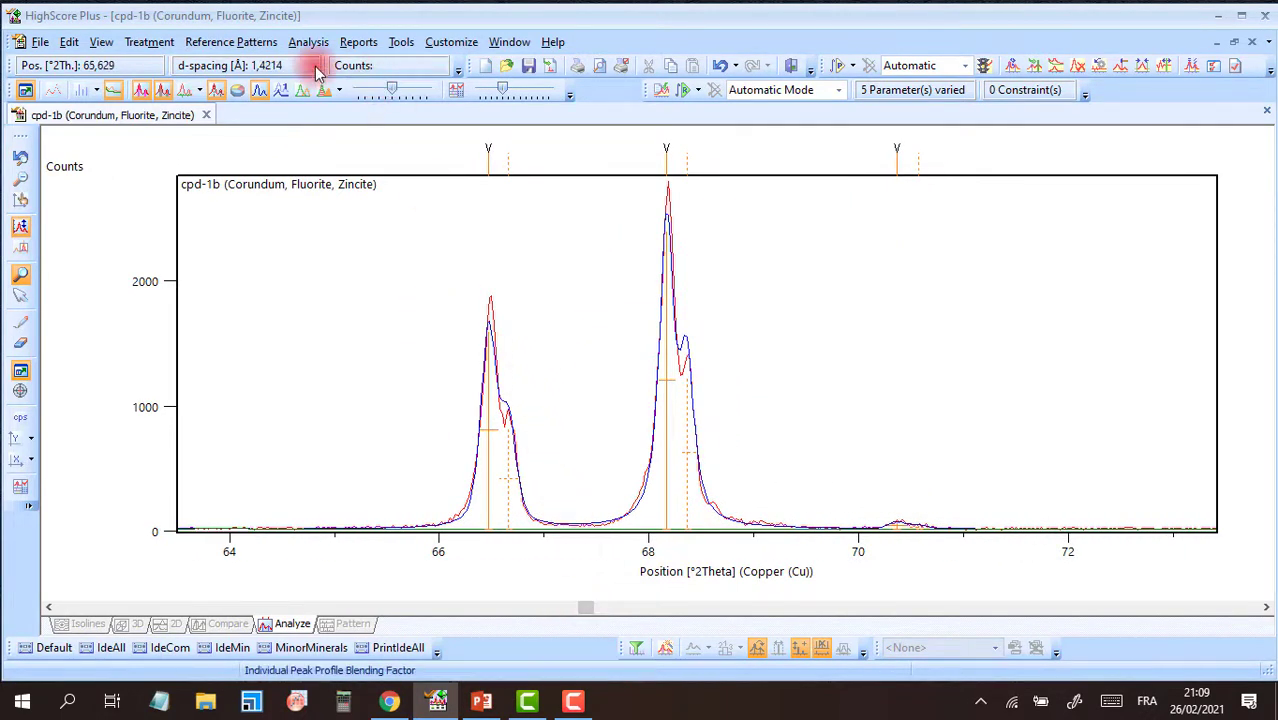
click(150, 42)
mouse_move(234, 114)
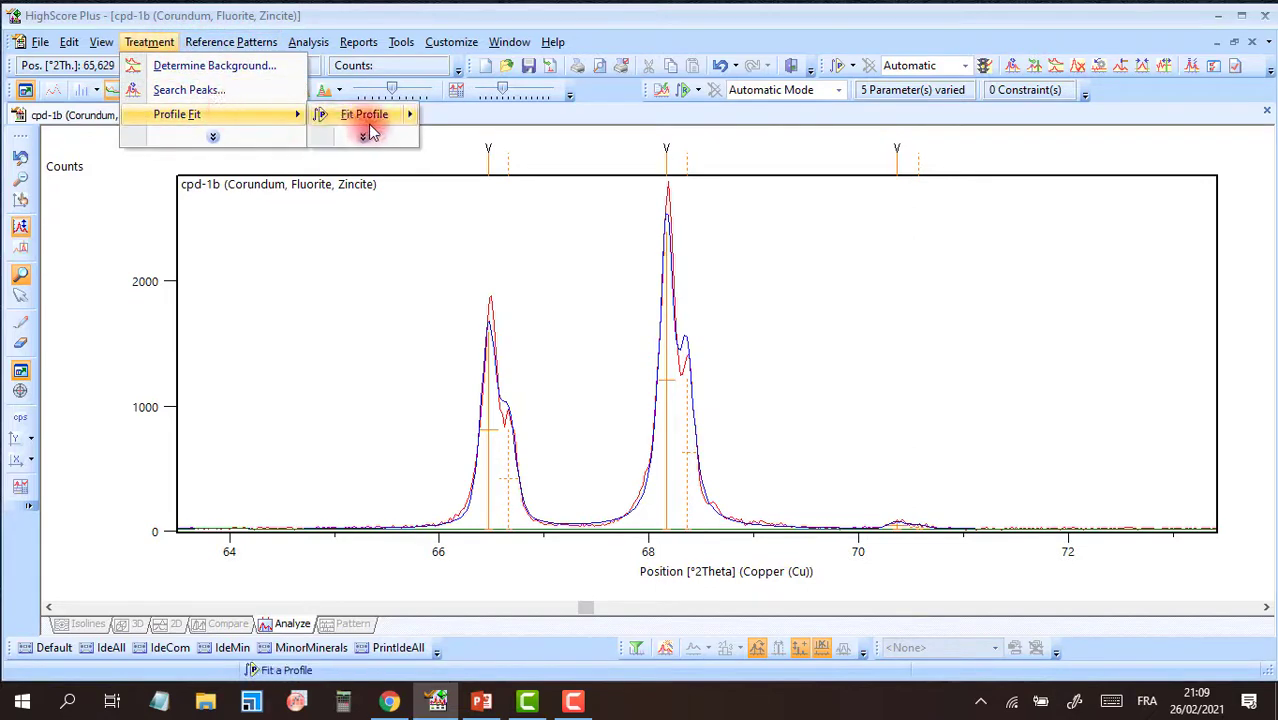
mouse_move(365, 118)
click(490, 138)
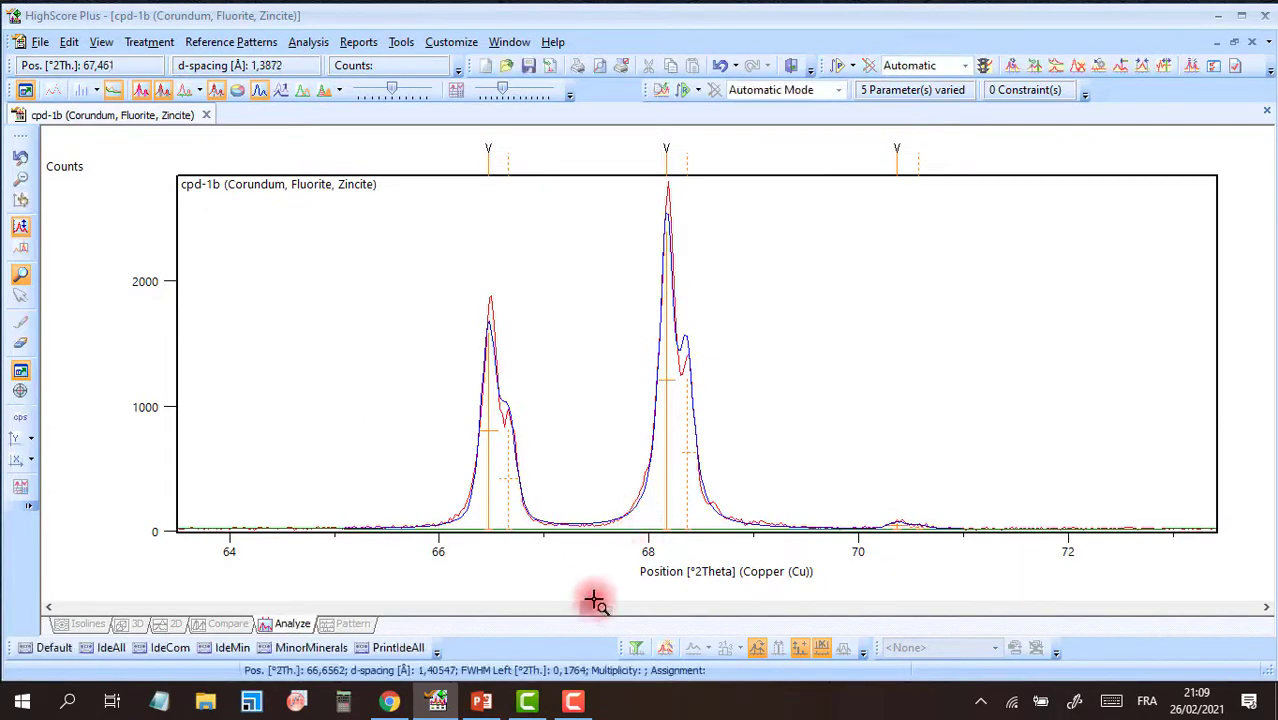
Fit the profile with the Default method in the zone between about 72 and 82 °2Theta
drag(590, 607, 668, 604)
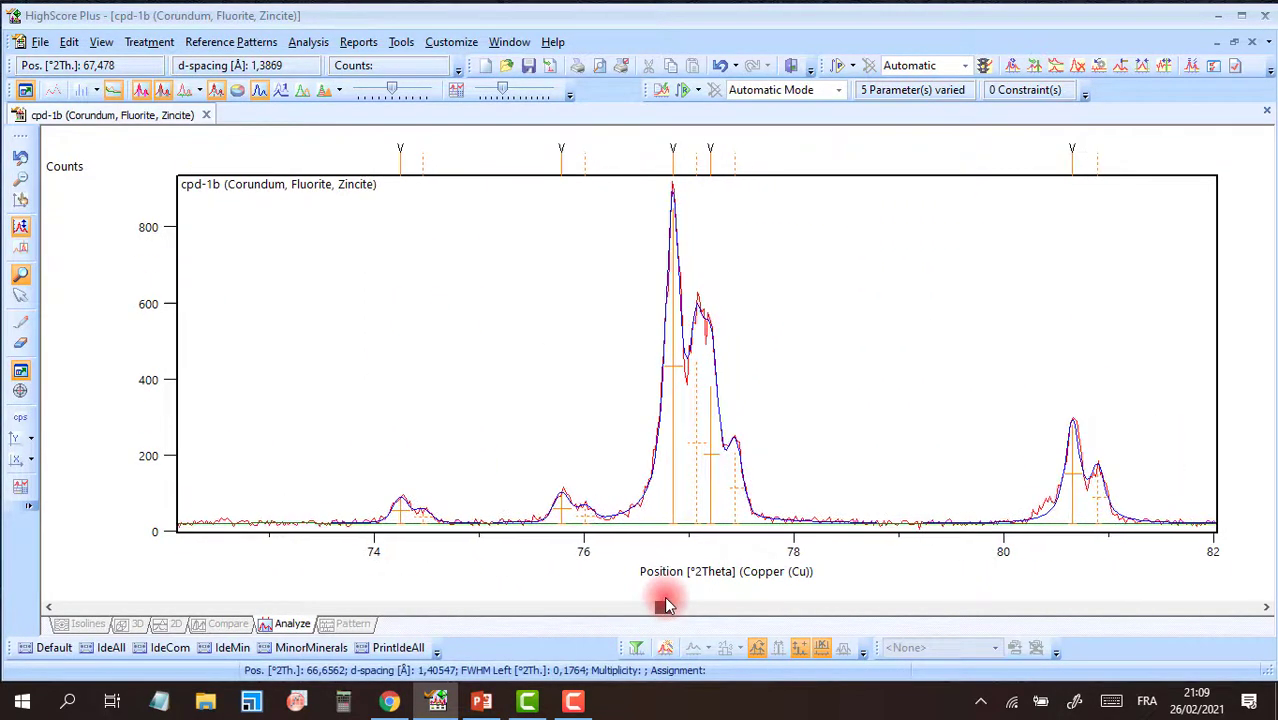
click(150, 42)
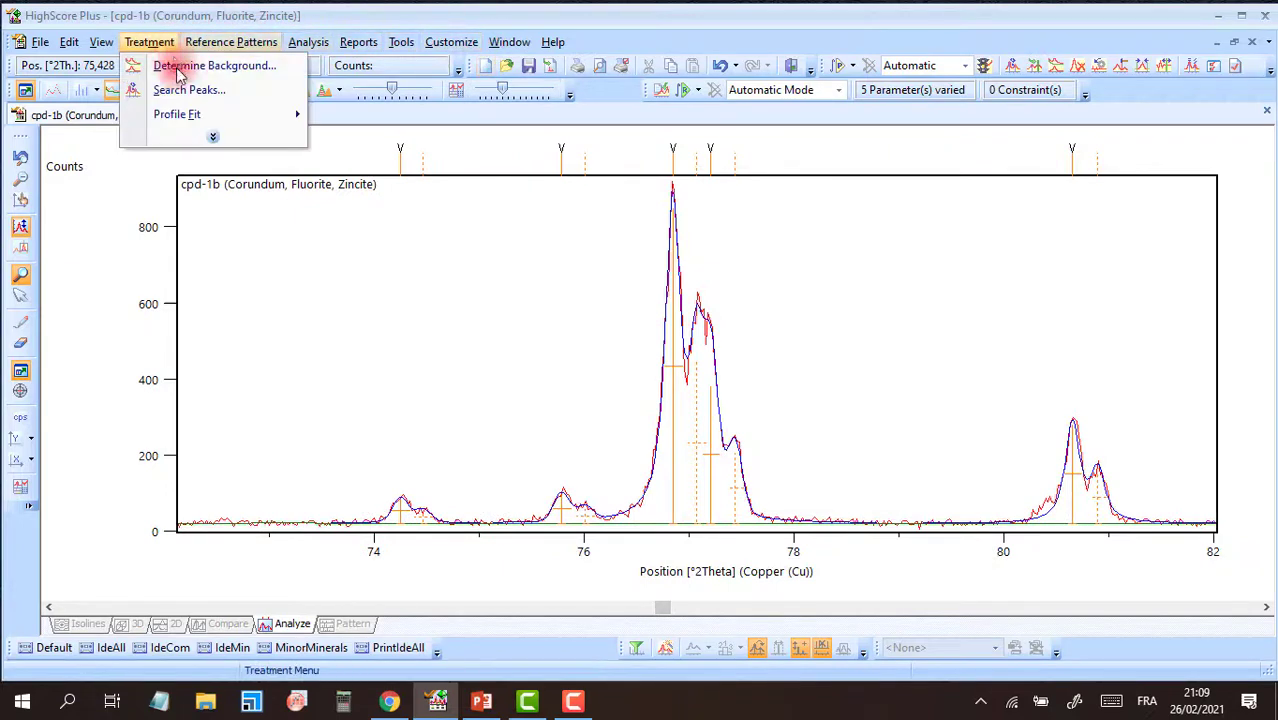
mouse_move(209, 118)
mouse_move(357, 114)
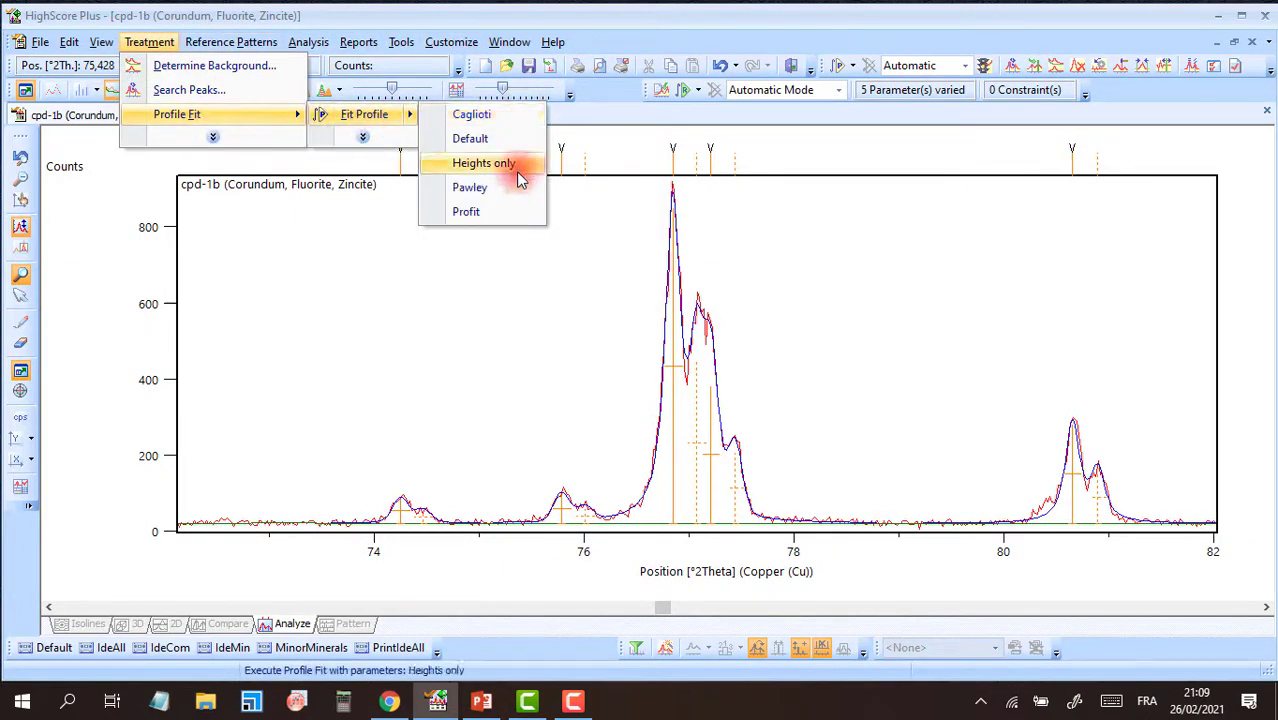
click(485, 138)
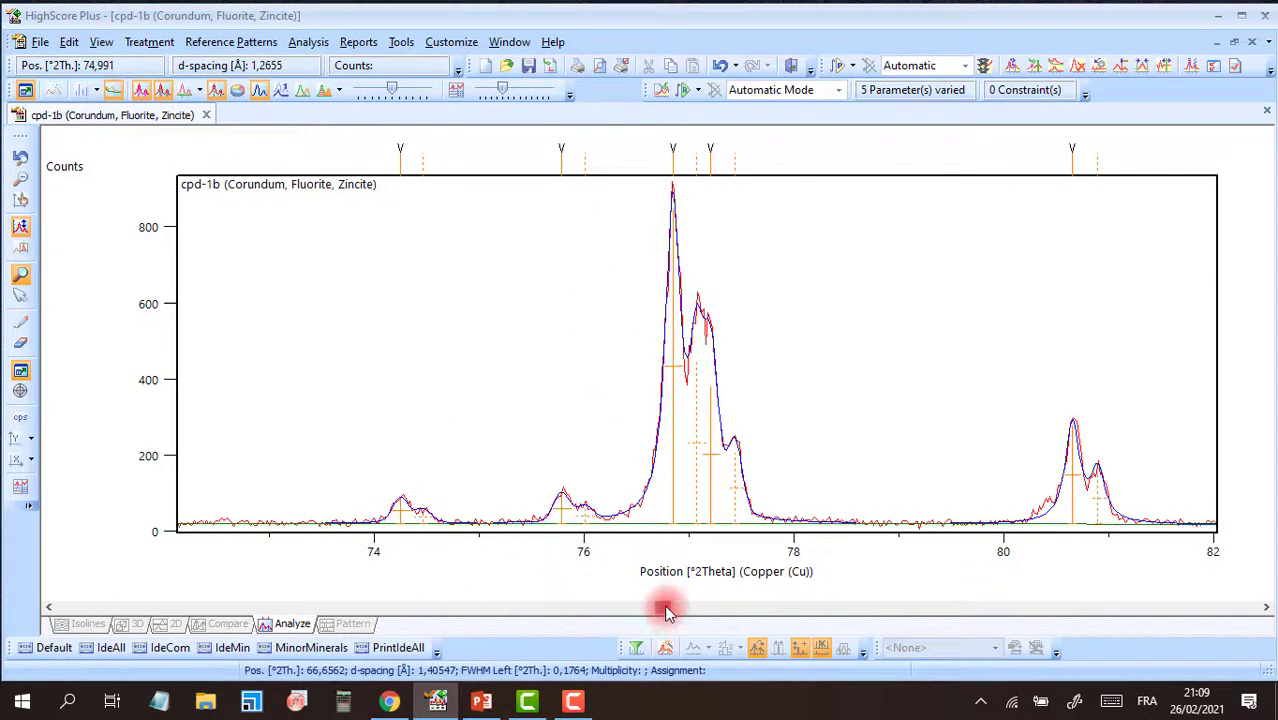
Insert a missing peak on the low-angle shoulder of the 80.66 °2Theta reflection, at about 80.42 °2Theta
drag(668, 611, 673, 611)
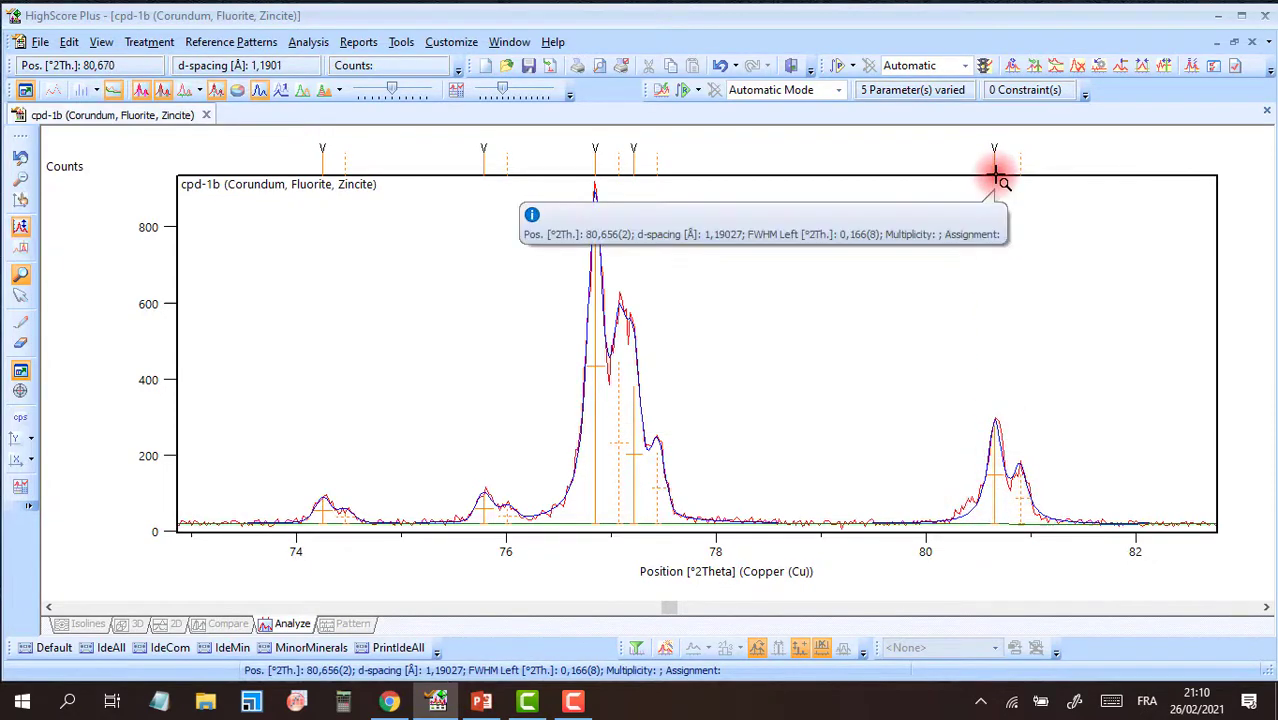
mouse_move(996, 176)
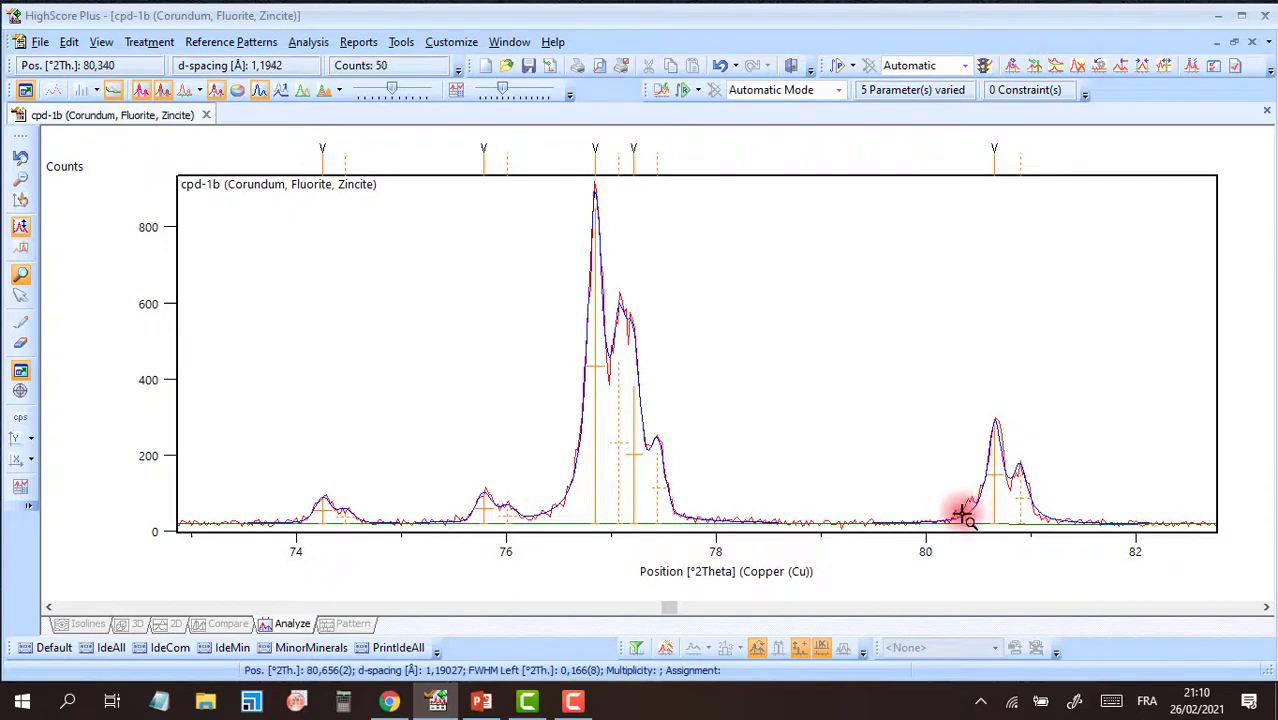
right_click(804, 411)
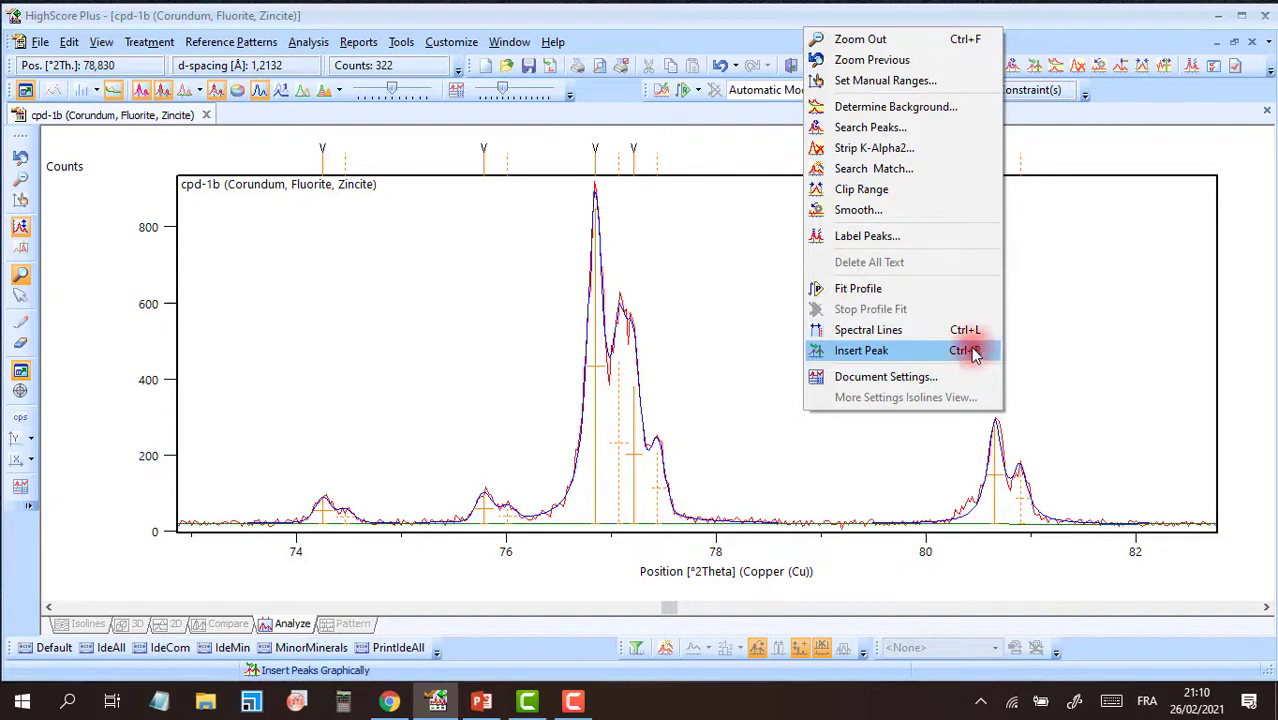
click(873, 356)
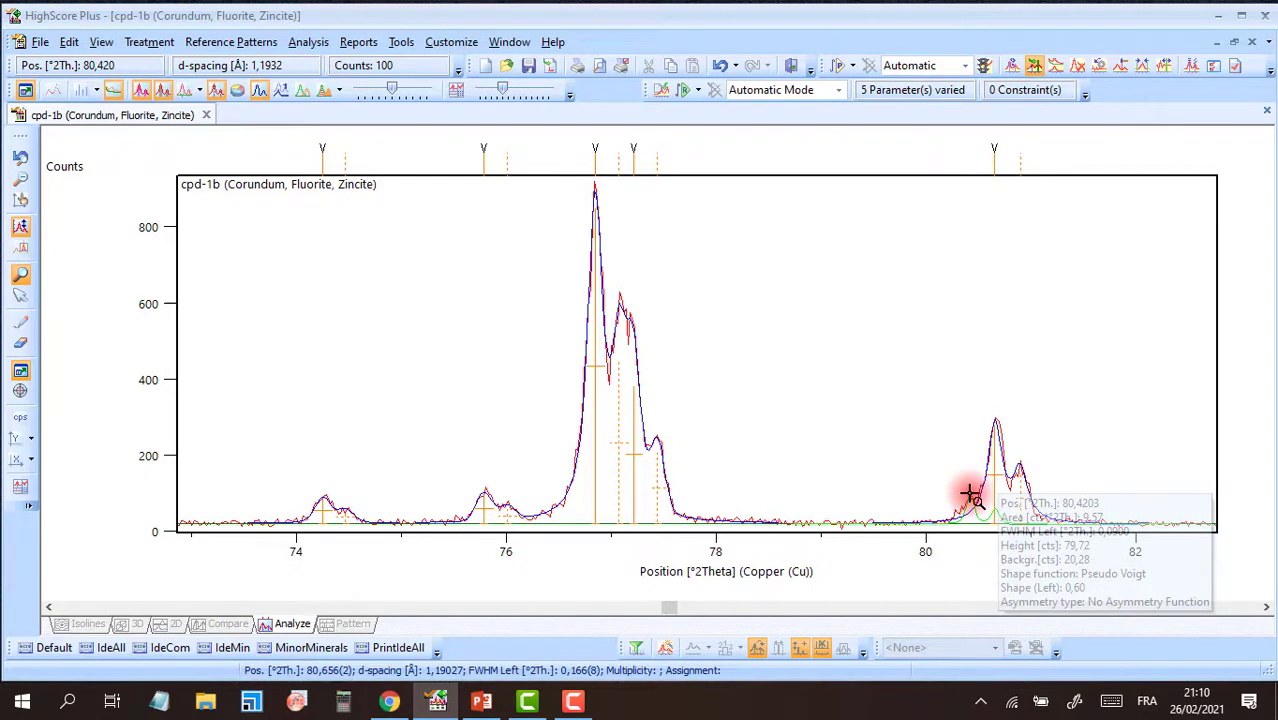
click(970, 493)
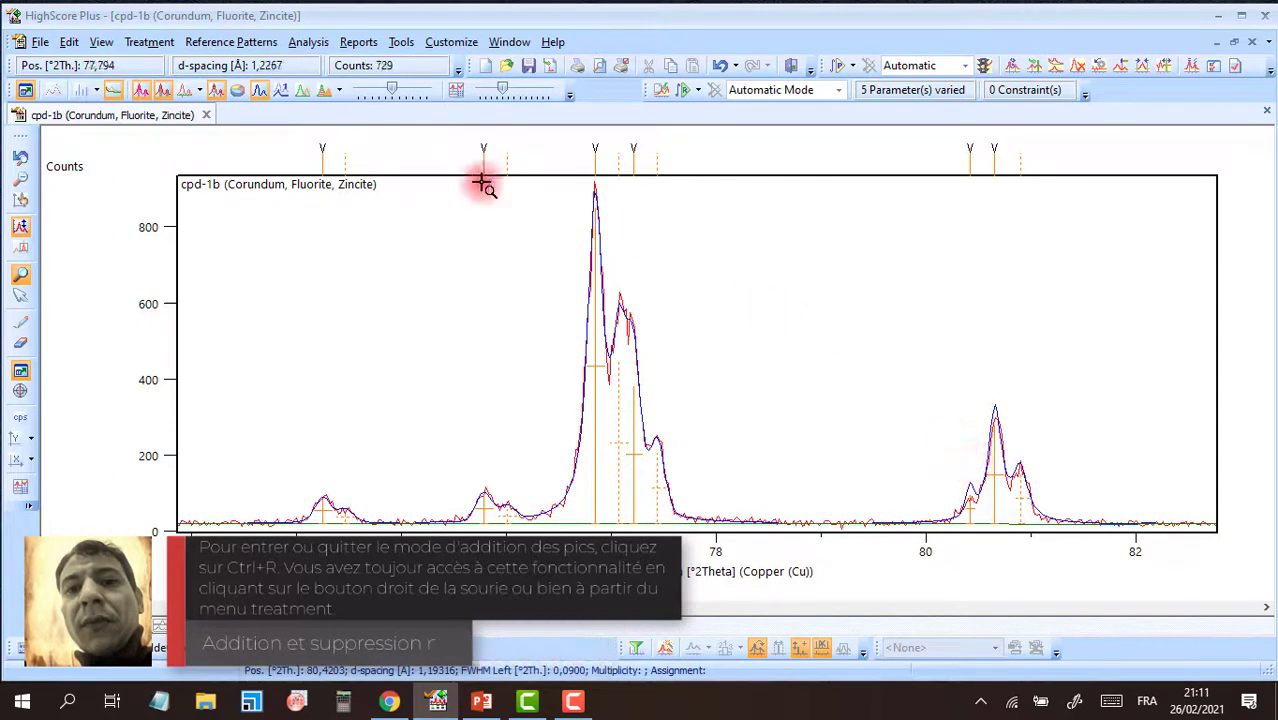
Refit the profile with the Default method in the zone between about 73 and 83 °2Theta
click(140, 44)
mouse_move(175, 114)
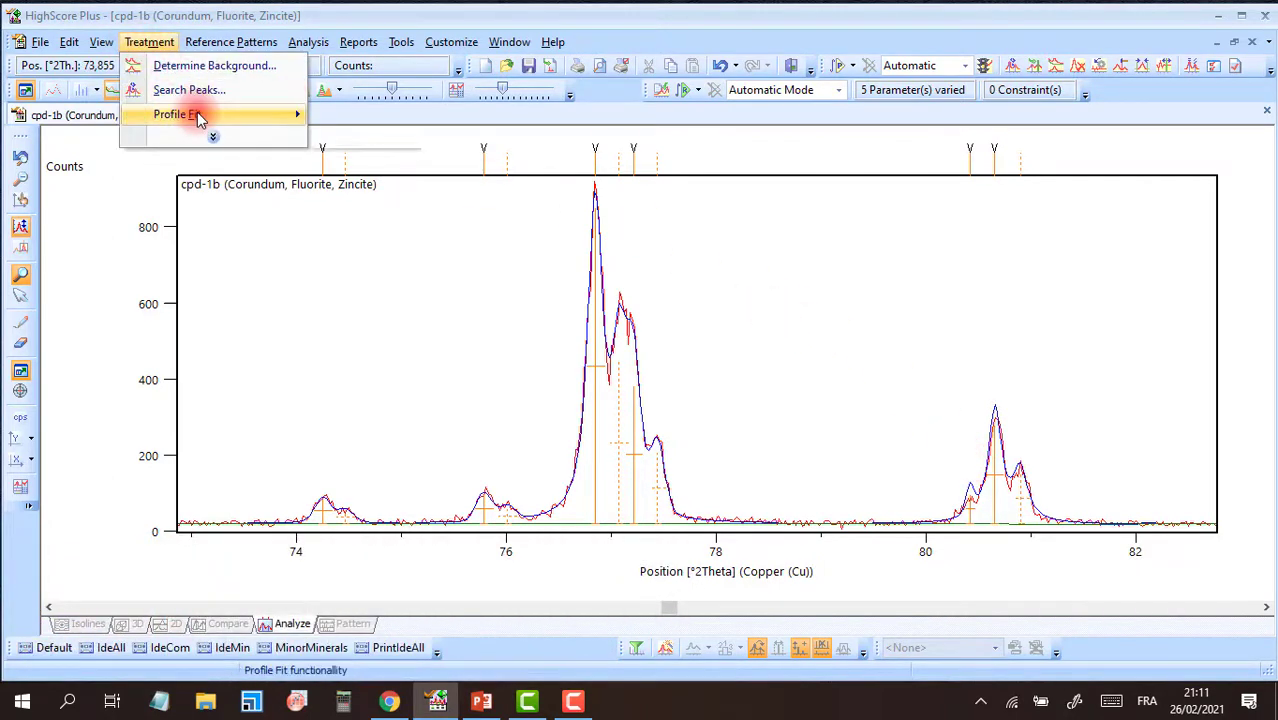
mouse_move(428, 118)
click(478, 138)
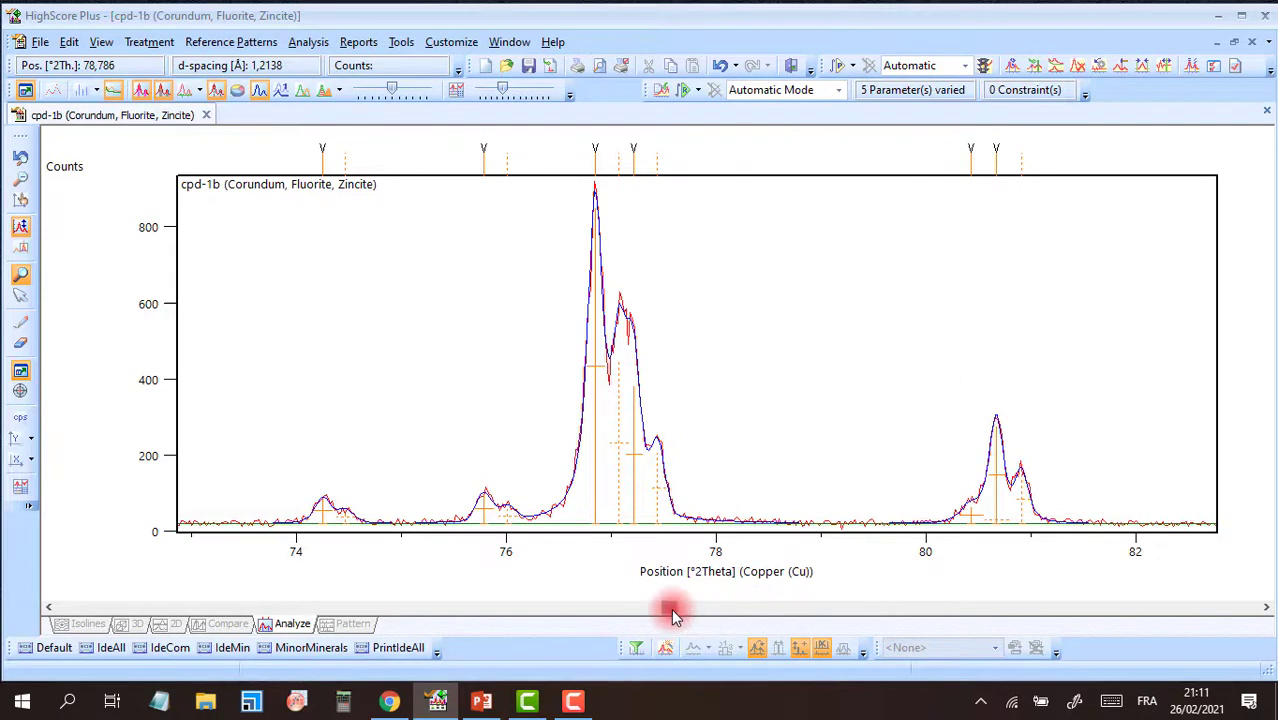
Fit the profile in the zone between about 97 and 107 °2Theta
drag(674, 611, 718, 609)
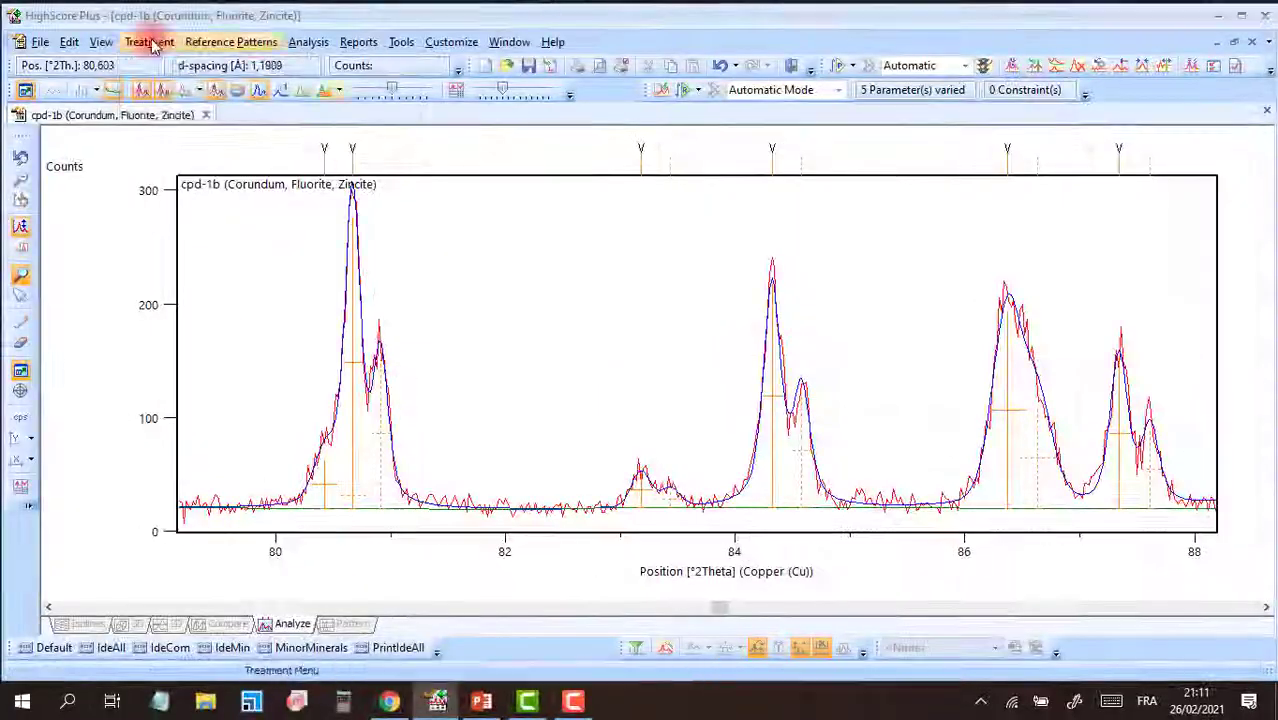
right_click(867, 297)
click(918, 313)
drag(720, 608, 884, 601)
click(149, 42)
mouse_move(200, 114)
click(383, 117)
Insert a peak at about 102.8 °2Theta and refit the profile of that zone
right_click(765, 421)
click(815, 210)
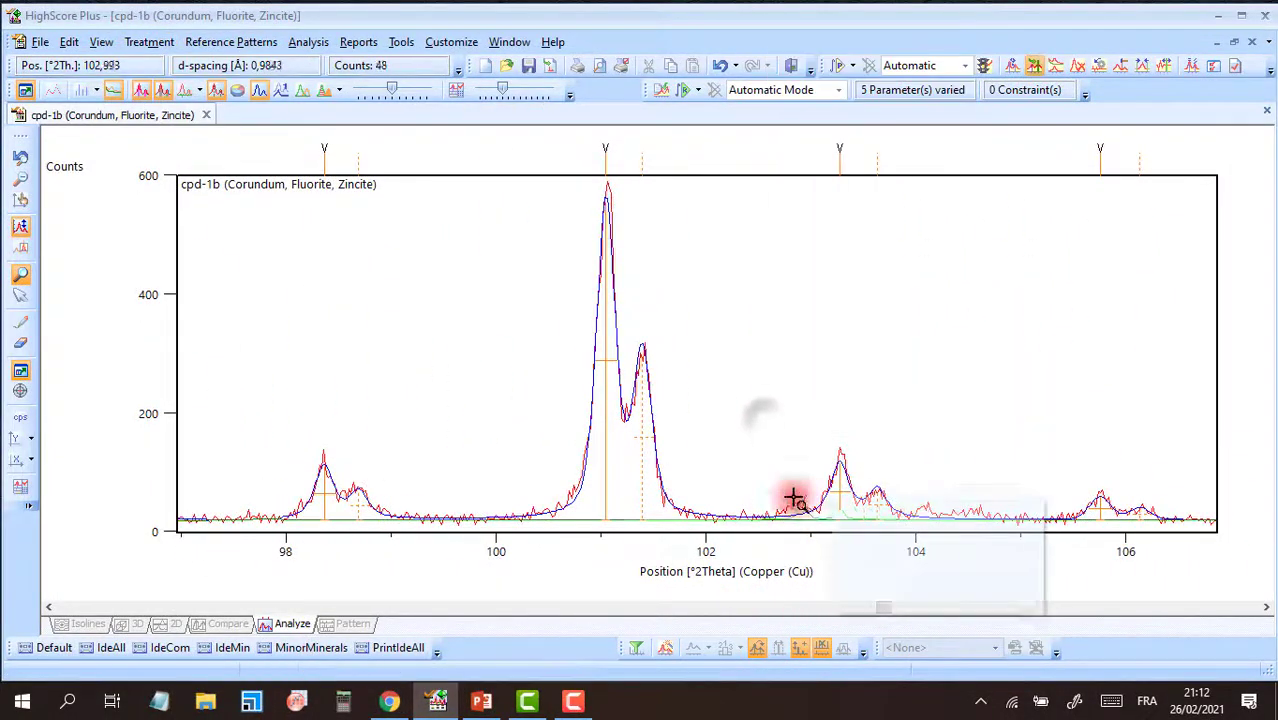
click(794, 497)
click(149, 42)
mouse_move(200, 116)
click(364, 114)
Insert a peak at about 109.6 °2Theta, on the low-angle side of the 111 °2Theta reflection
drag(884, 606, 963, 604)
right_click(363, 293)
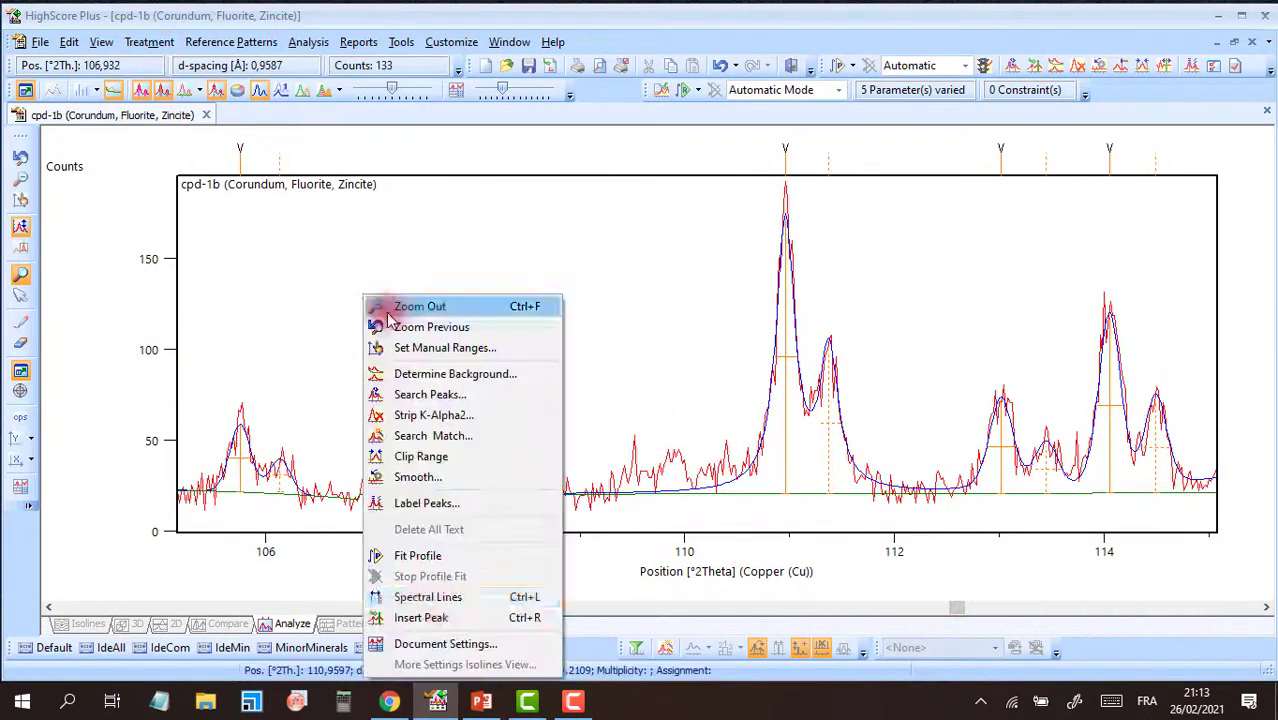
click(415, 616)
click(640, 448)
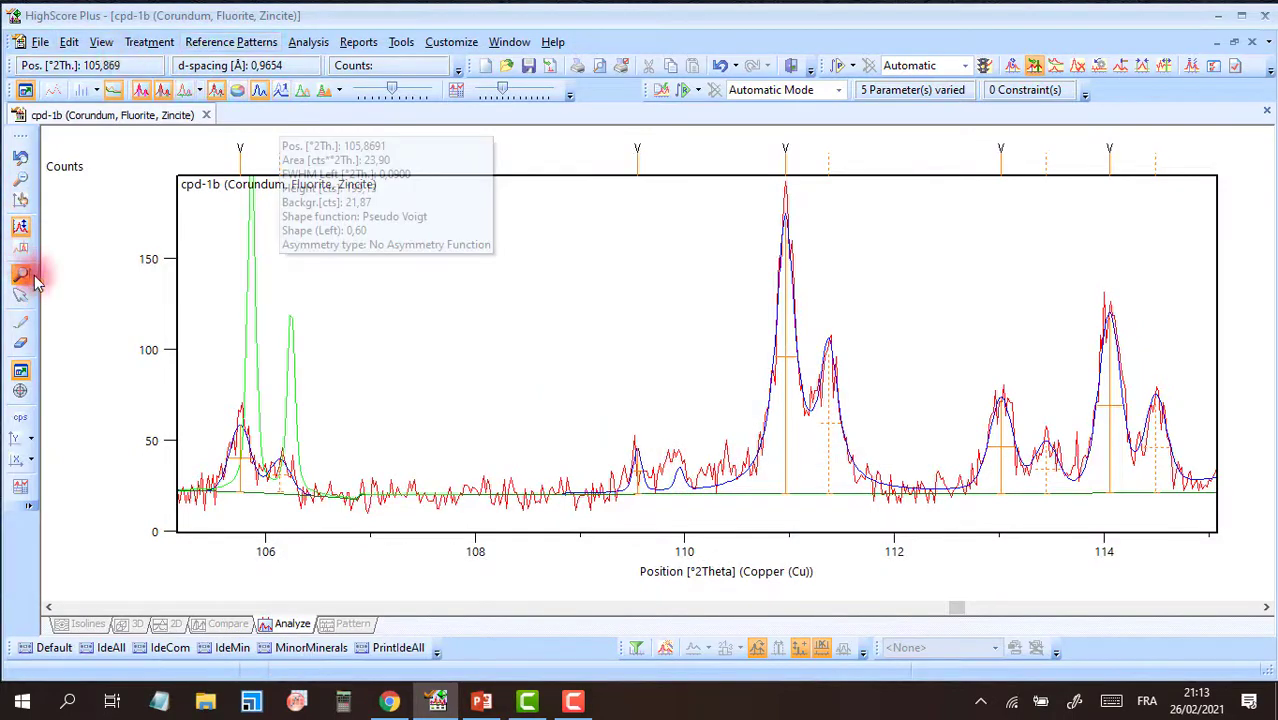
Fit and refit the profile in the next zone, starting at about 115 °2Theta
drag(397, 529, 1207, 359)
drag(959, 607, 1031, 607)
click(149, 42)
mouse_move(178, 114)
mouse_move(366, 114)
click(474, 138)
click(149, 42)
mouse_move(178, 114)
mouse_move(366, 114)
click(468, 139)
Fit the profile in the narrower zone between about 115 and 120 °2Theta
drag(932, 551, 199, 425)
click(149, 42)
mouse_move(178, 114)
click(349, 118)
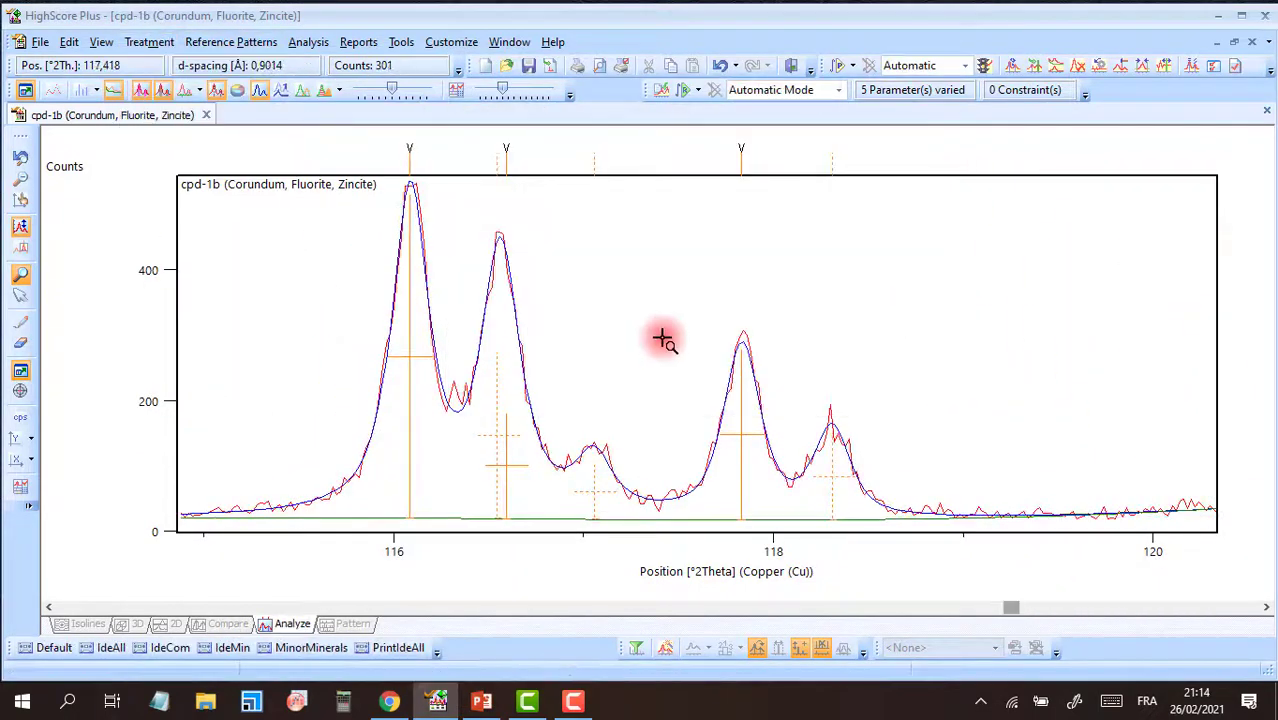
Fit the profile in the next zone above about 120 °2Theta
drag(1012, 607, 1066, 606)
drag(696, 478, 183, 385)
click(149, 42)
mouse_move(178, 114)
click(349, 118)
Fit the profile towards the high-angle end of the pattern and run the fit a second time
drag(1044, 607, 1199, 609)
right_click(661, 336)
click(720, 333)
click(149, 42)
click(349, 118)
click(149, 42)
click(349, 118)
right_click(1101, 430)
click(1135, 77)
Refit the profile in the zone between about 108.5 and 120.5 °2Theta
right_click(765, 283)
click(810, 297)
drag(930, 509, 1017, 565)
click(149, 42)
mouse_move(178, 114)
click(349, 118)
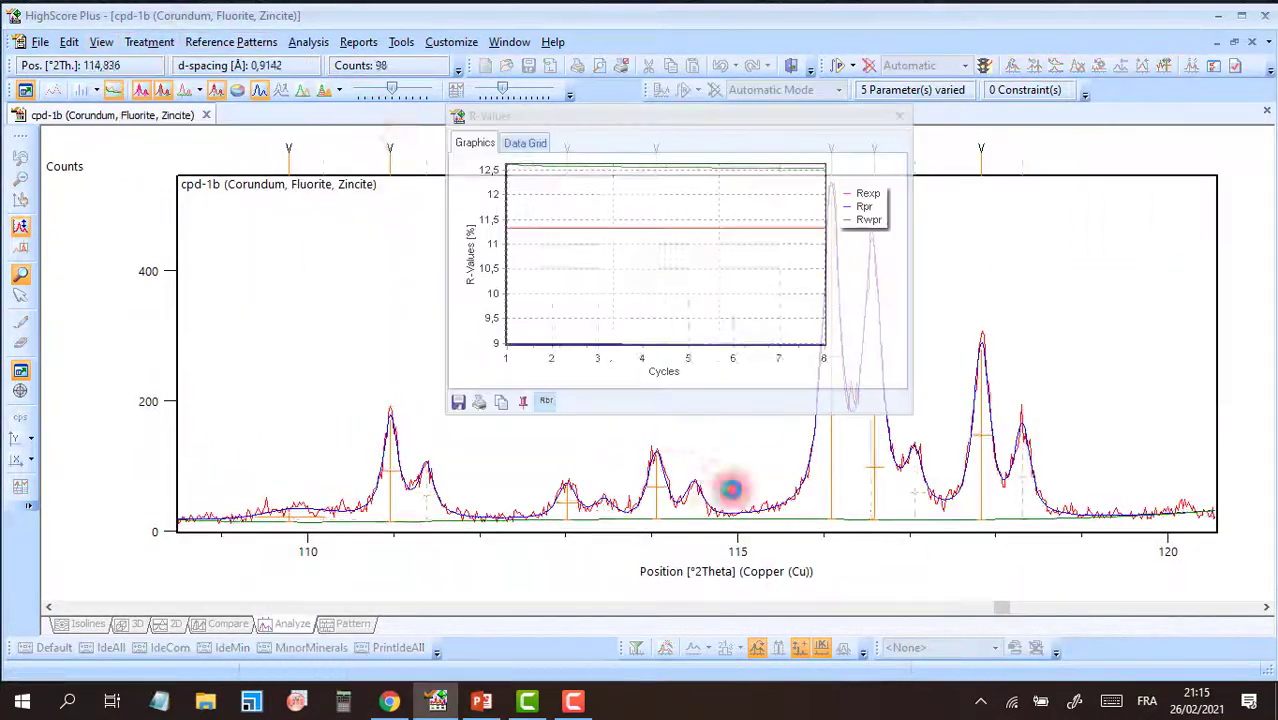
Insert a missing peak near the high-angle end of the pattern and refit the profile of that zone
drag(1004, 608, 1266, 612)
click(1034, 66)
click(891, 496)
click(149, 42)
mouse_move(365, 117)
click(465, 118)
click(149, 42)
mouse_move(180, 114)
mouse_move(365, 117)
click(465, 118)
Insert another peak in the last zone, between about 140 and 148 °2Theta, and refit its profile
click(379, 491)
click(149, 42)
mouse_move(180, 114)
mouse_move(394, 119)
click(465, 118)
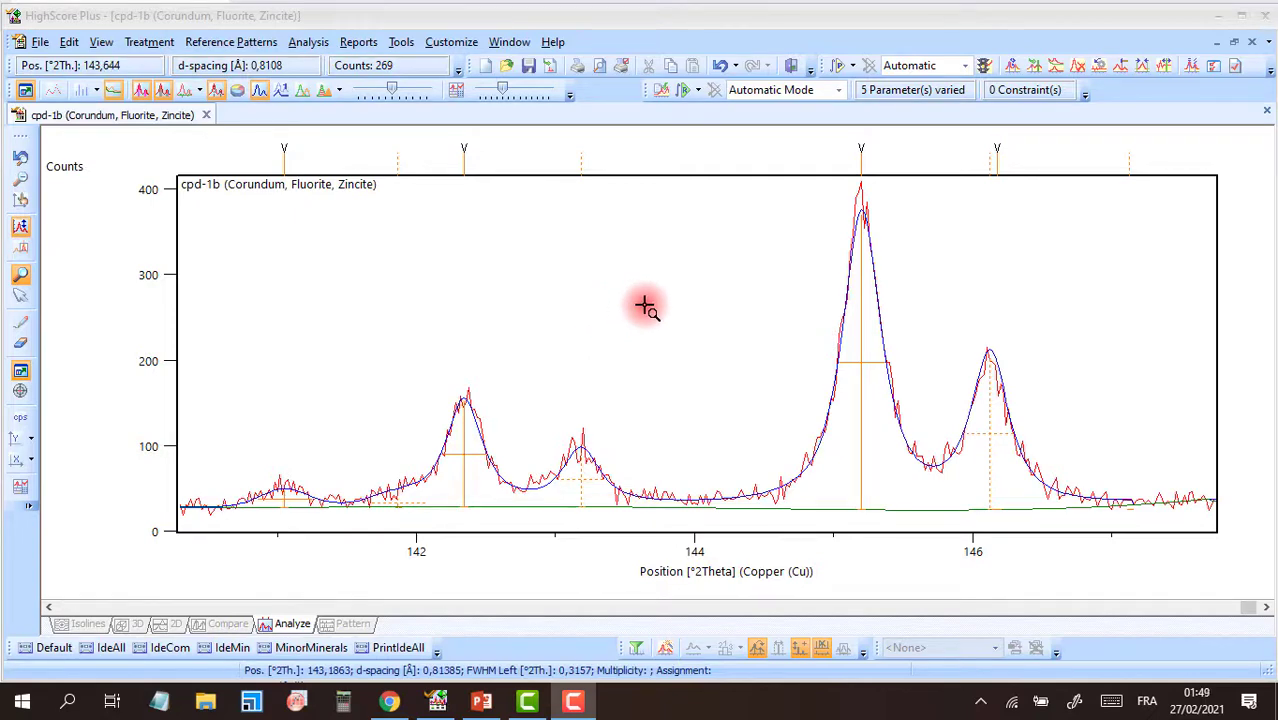
Display the full pattern together with the side panes and show the Peak List
right_click(590, 303)
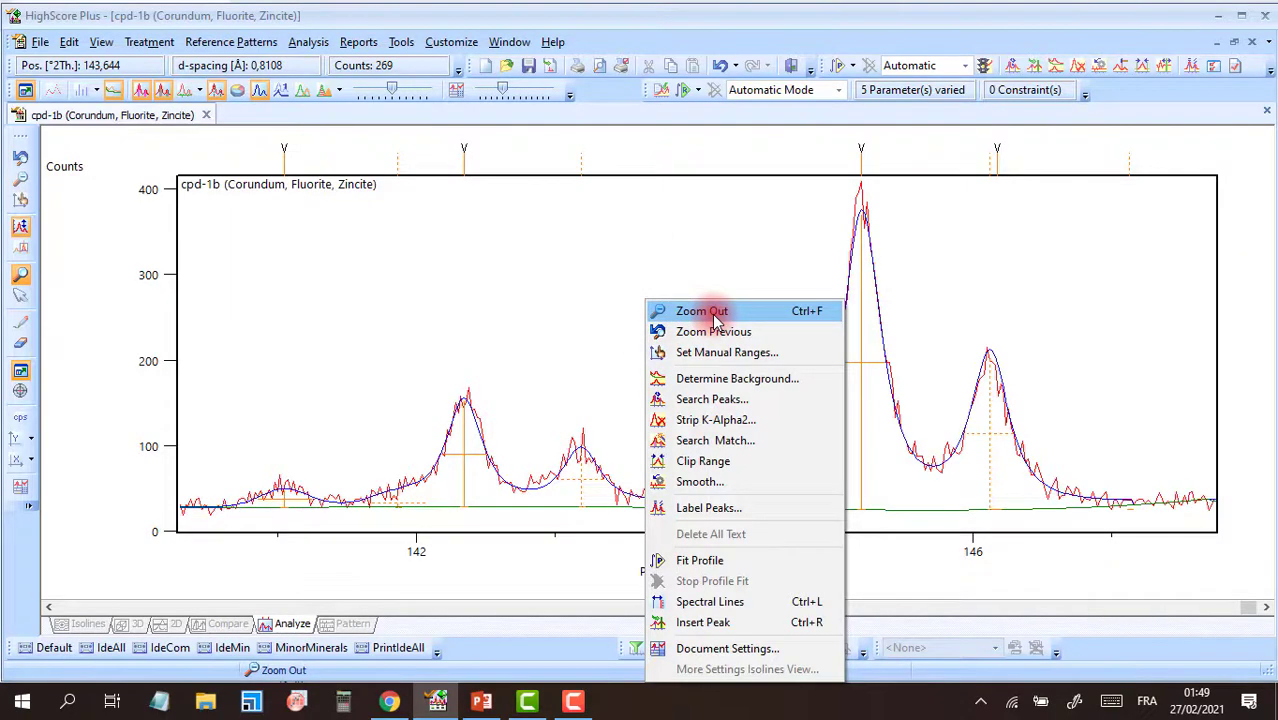
click(702, 311)
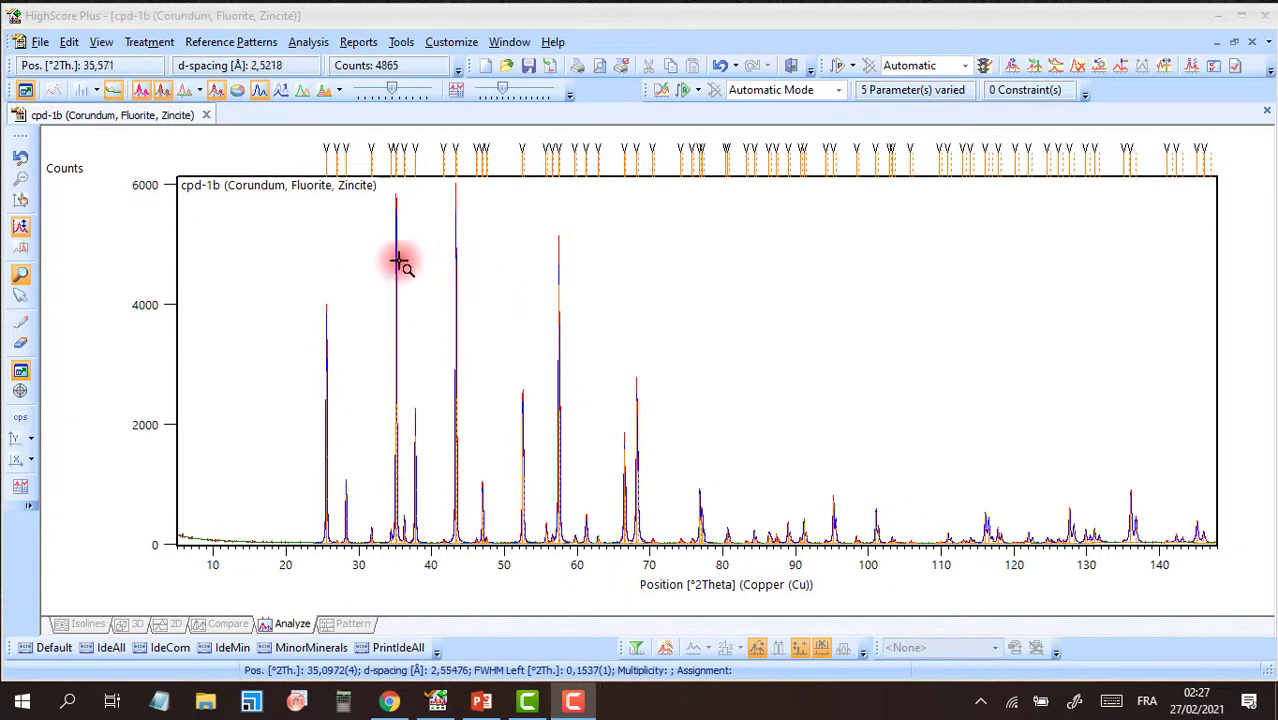
click(20, 375)
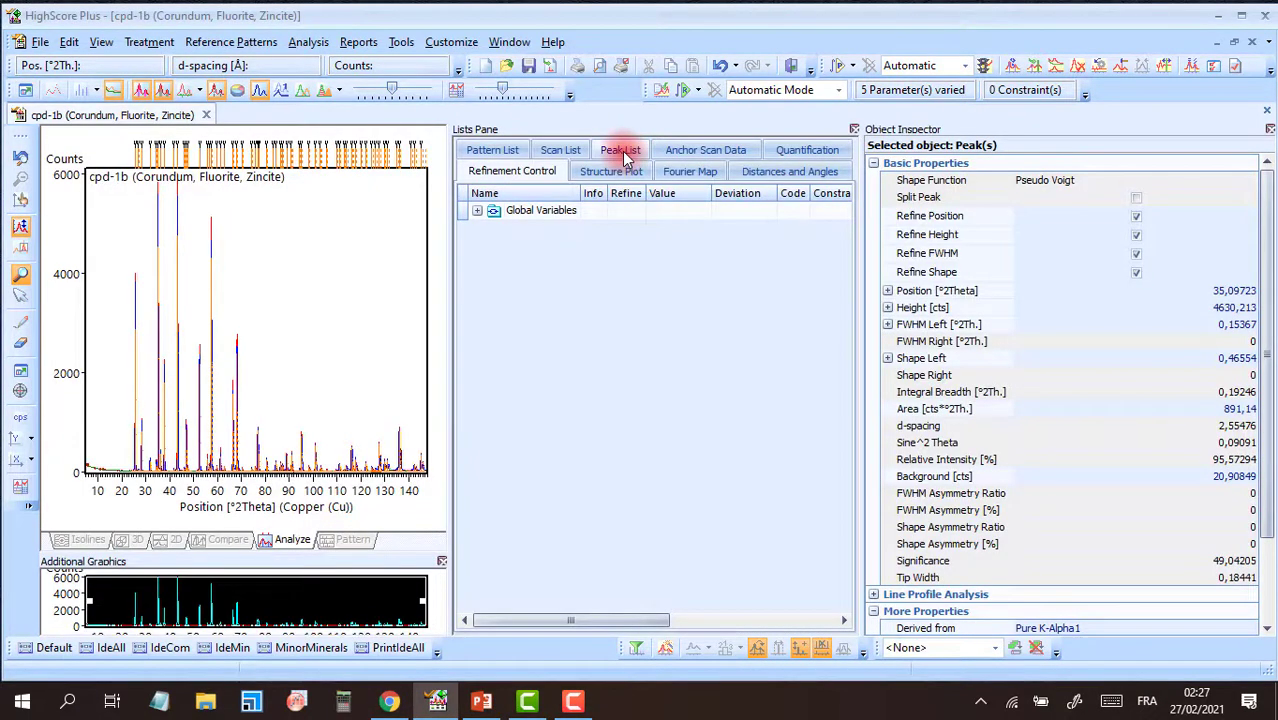
click(620, 152)
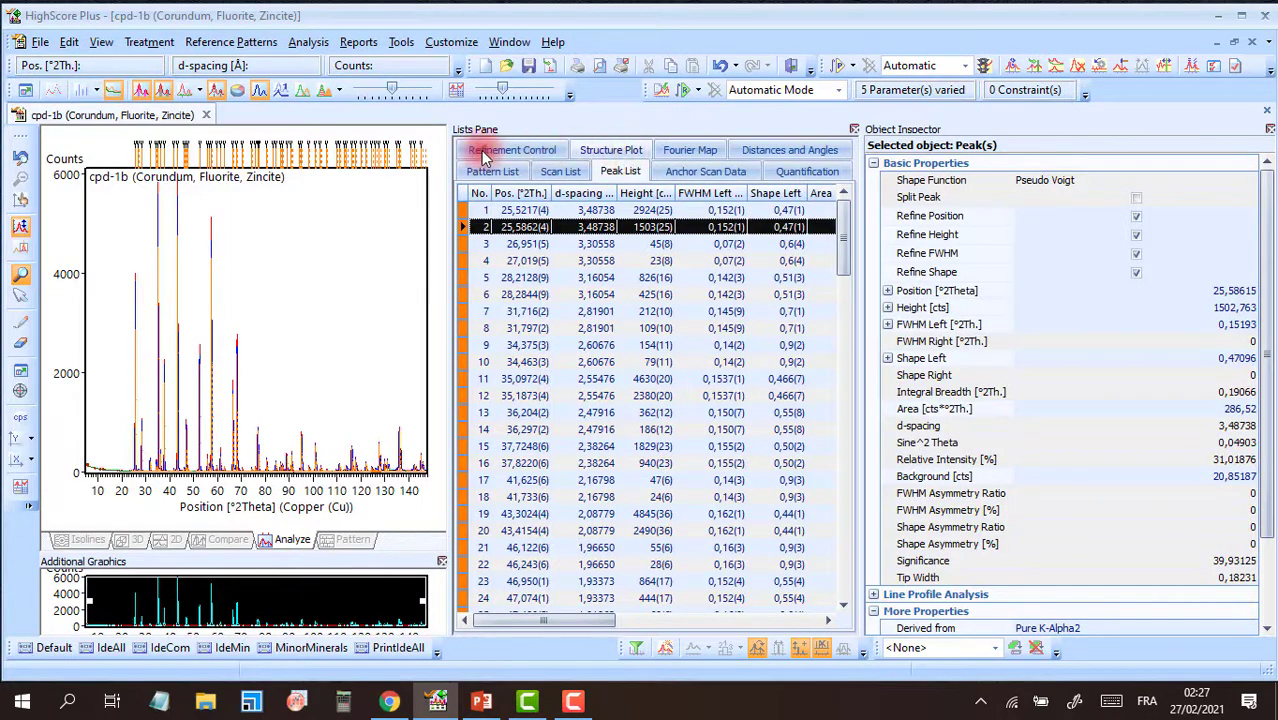
Examine the characteristics of individual peaks, from the first reflection to those near 126 °2Theta, in the peak list
scroll(144, 151, up, 3)
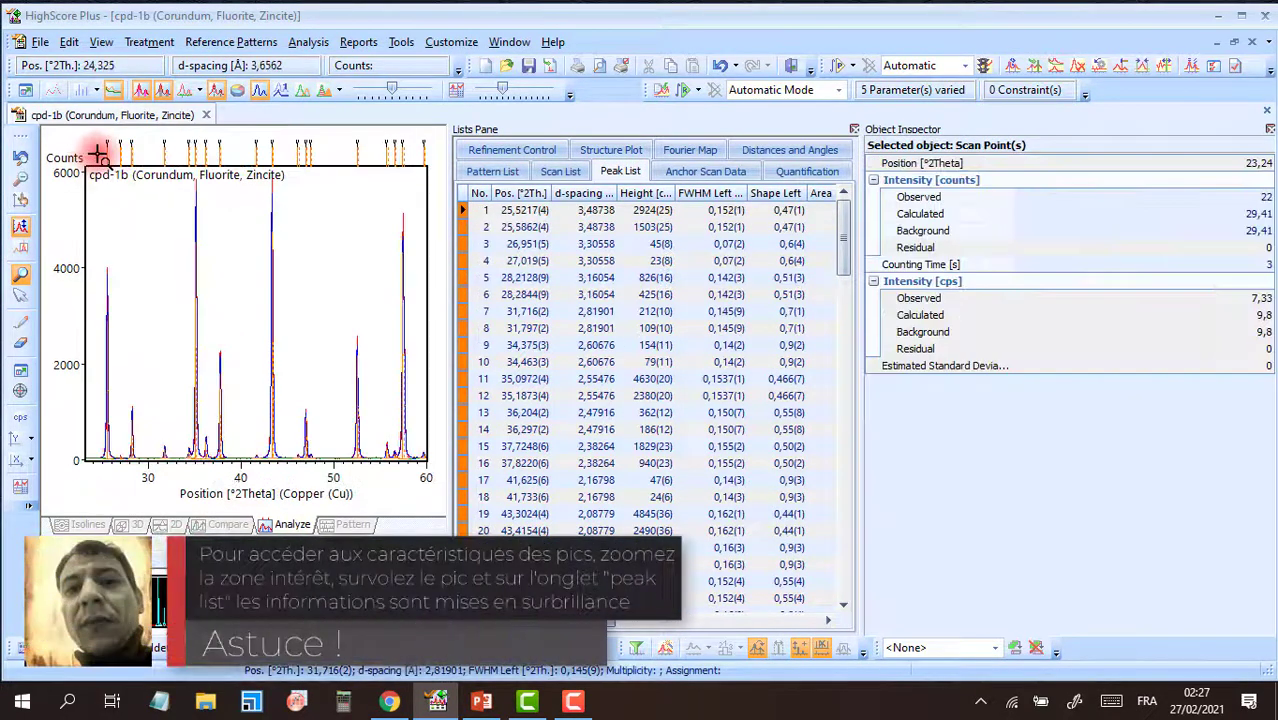
mouse_move(107, 152)
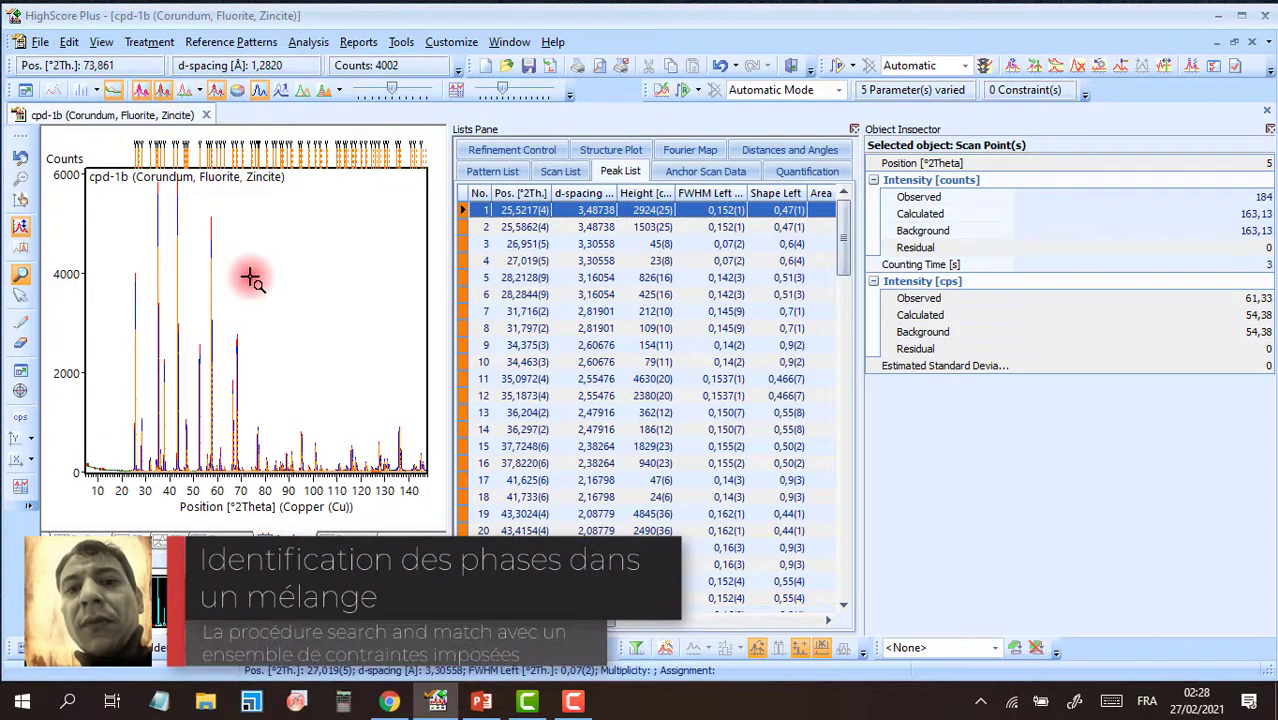
click(130, 351)
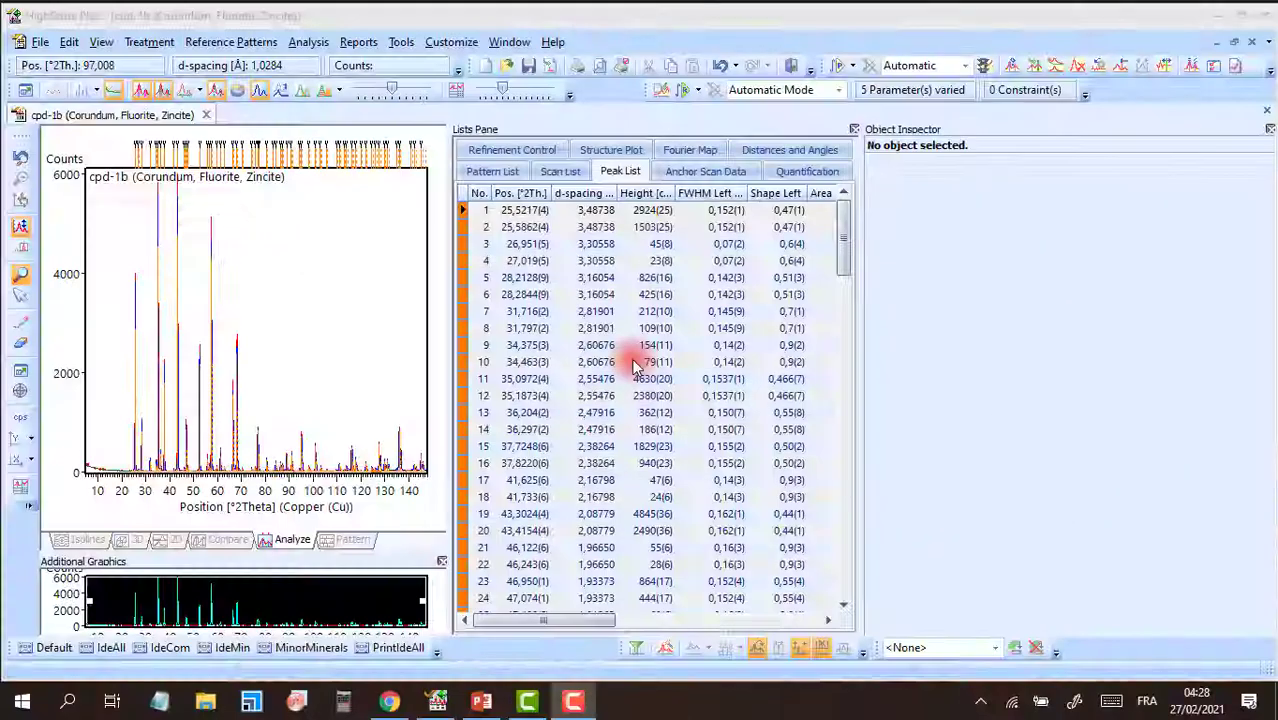
click(377, 169)
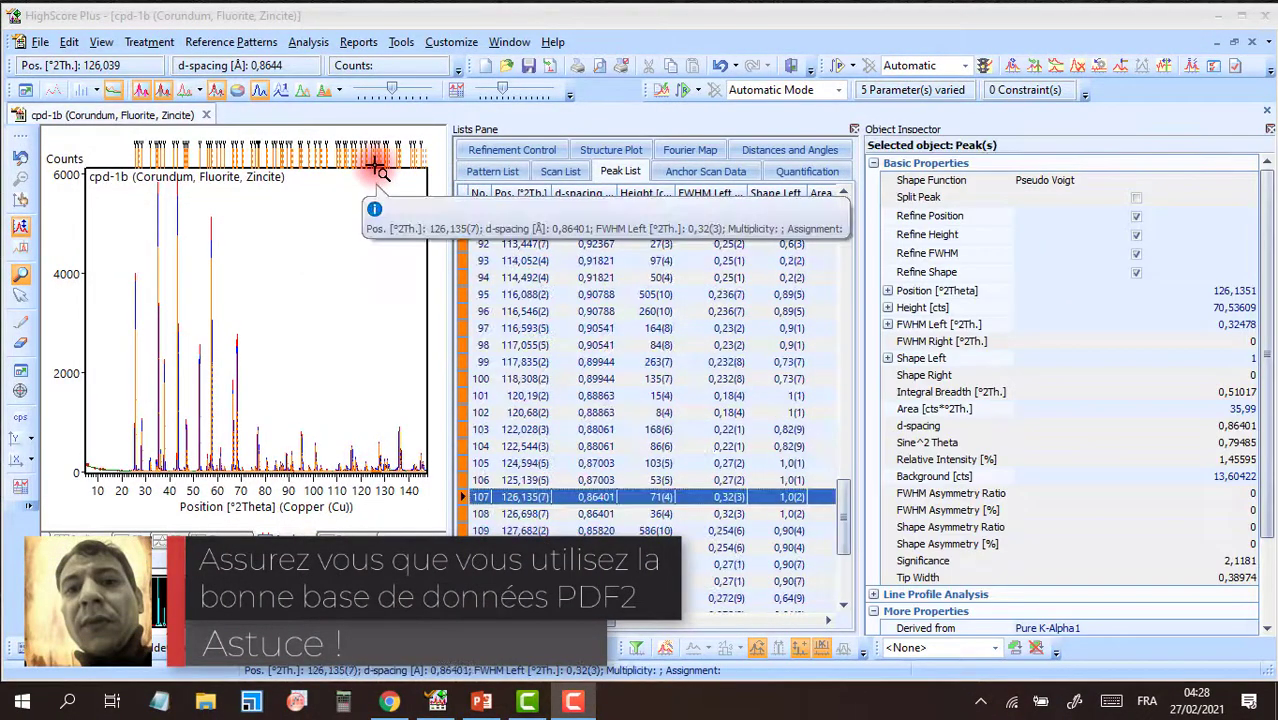
click(377, 166)
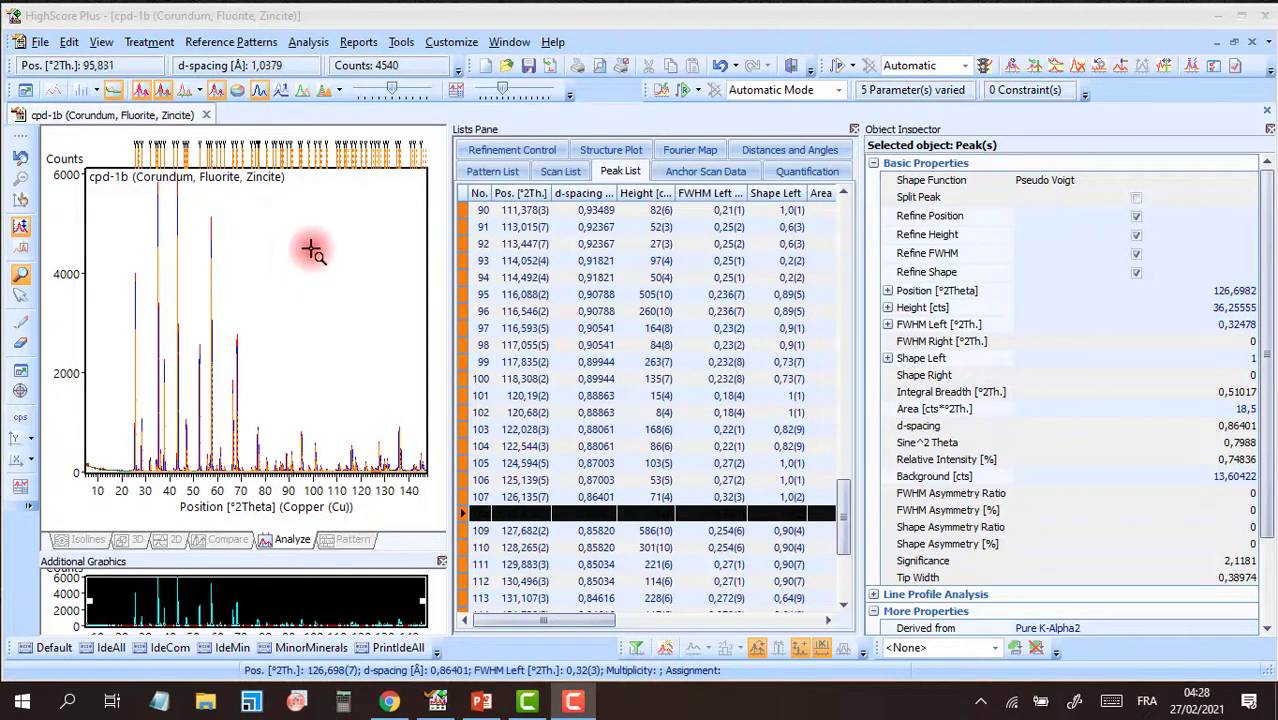
Set PDF-2 Release 2004 as the only reference database in use and confirm the database settings
click(448, 46)
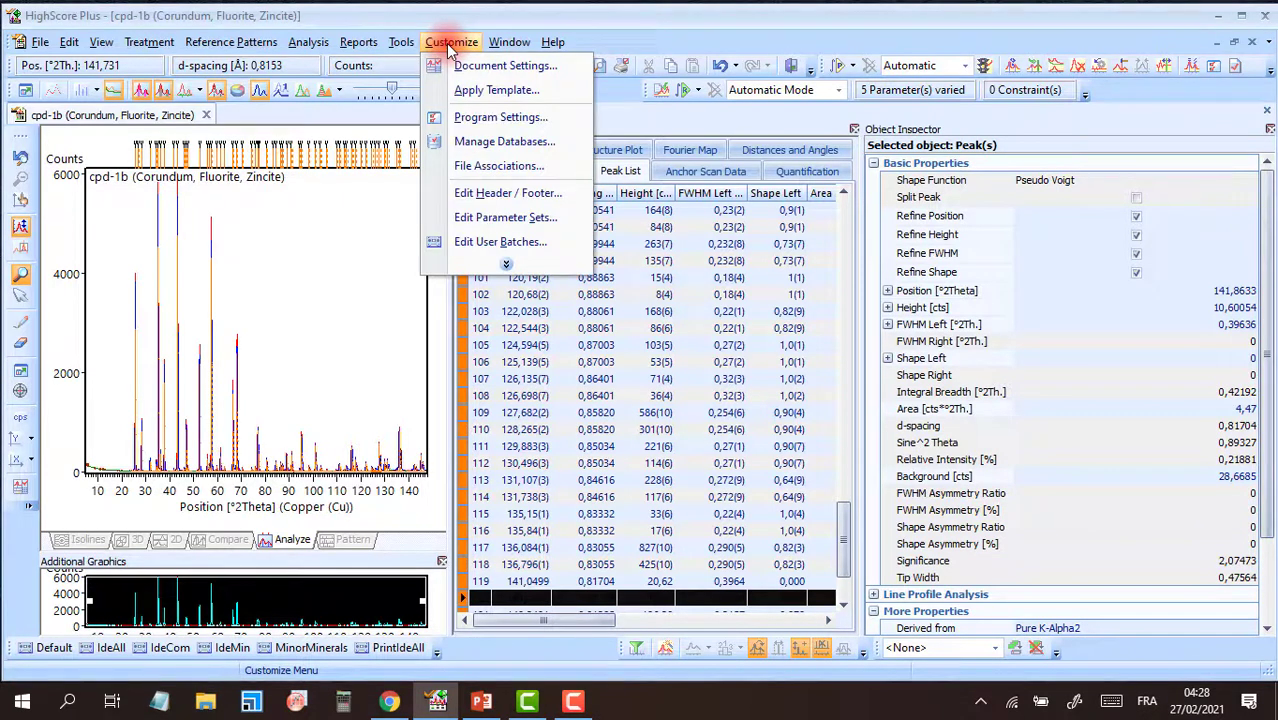
click(510, 145)
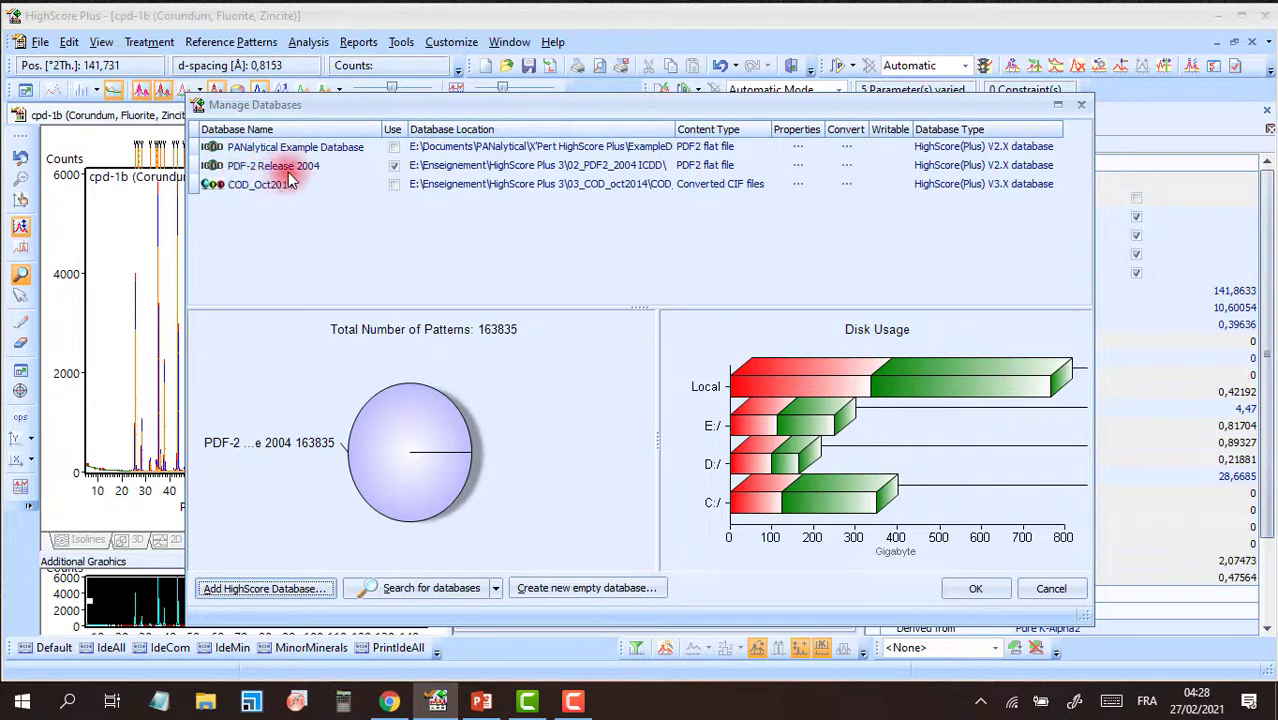
click(395, 168)
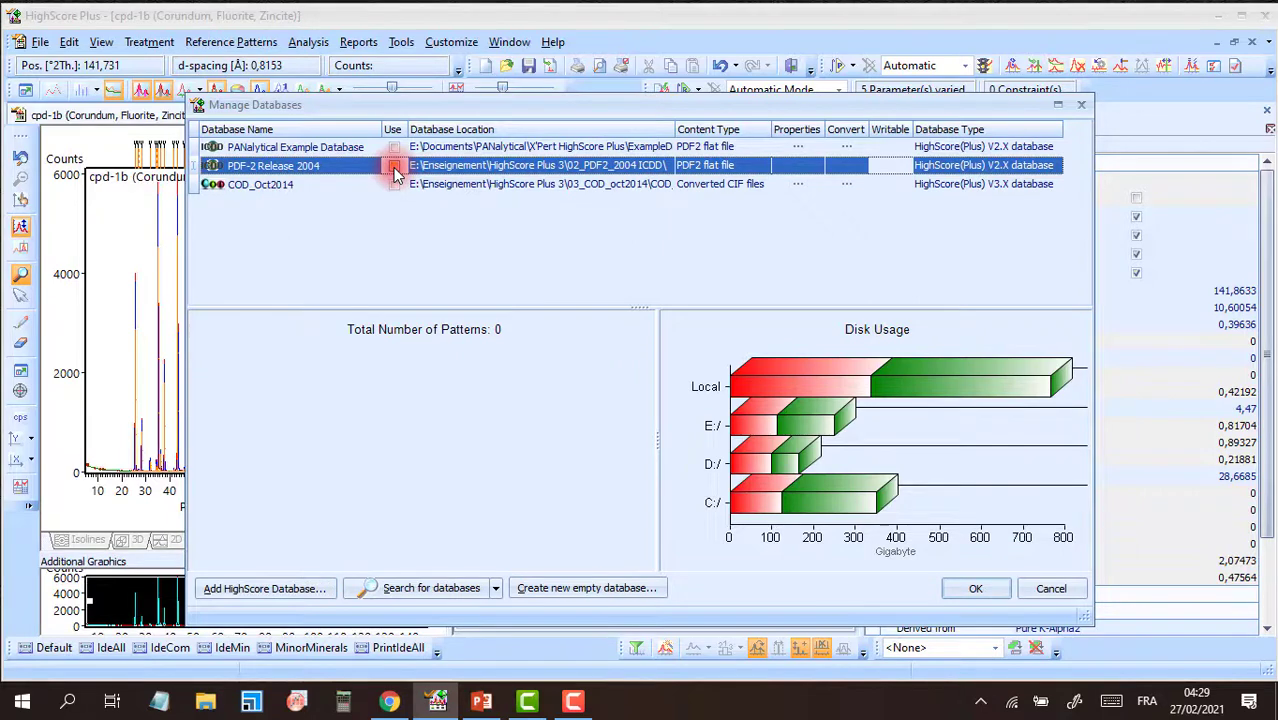
click(395, 168)
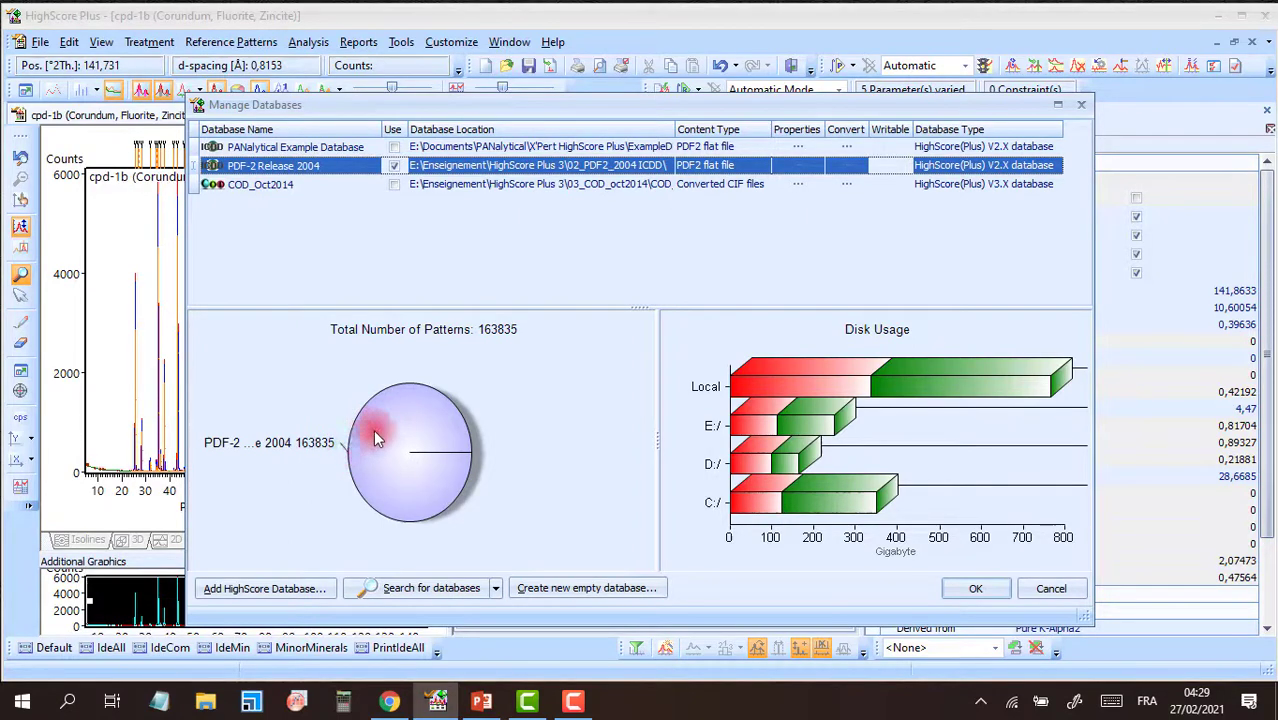
click(972, 590)
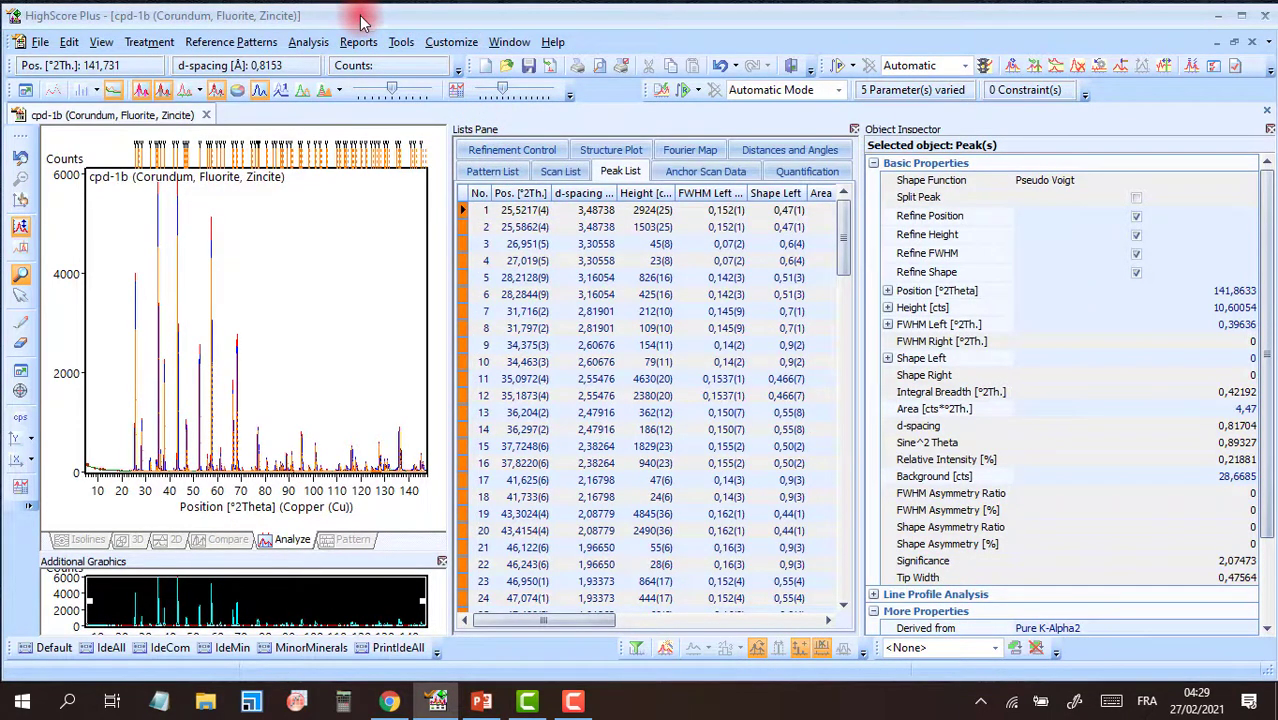
Start Search & Match and review its parameters, keeping Peak & Profile Data with Multi phase scoring
click(309, 43)
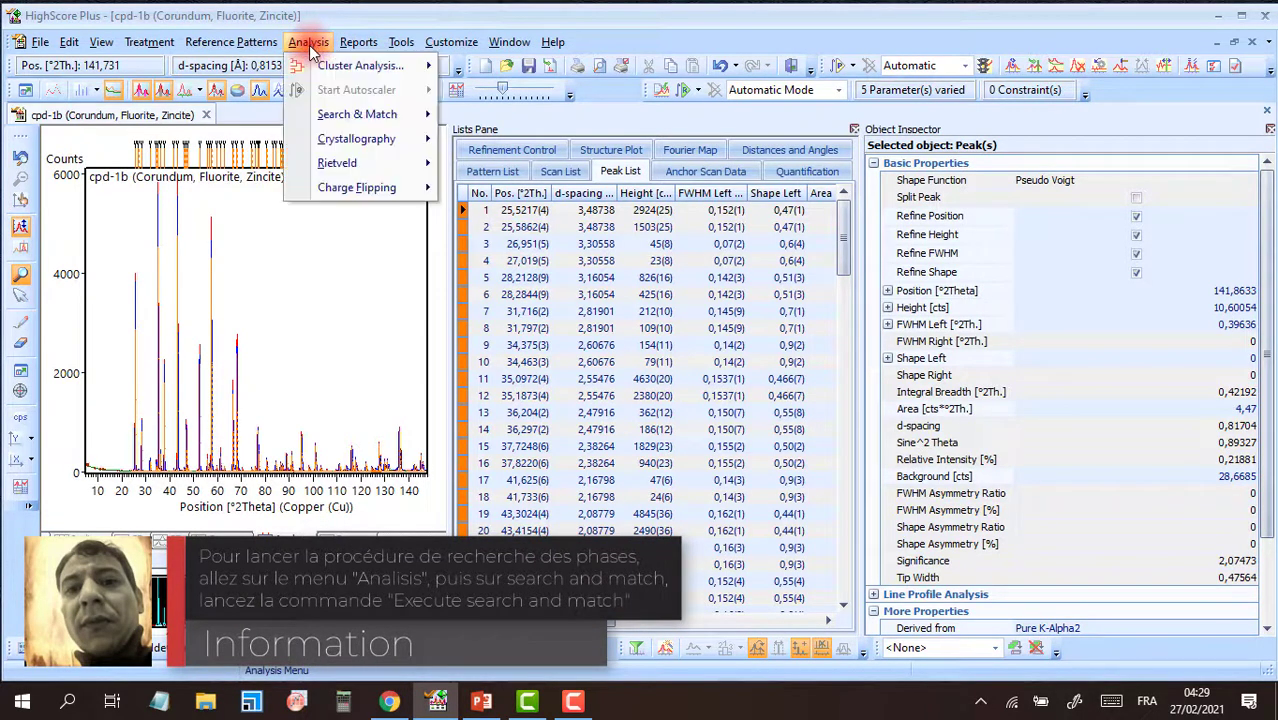
mouse_move(377, 116)
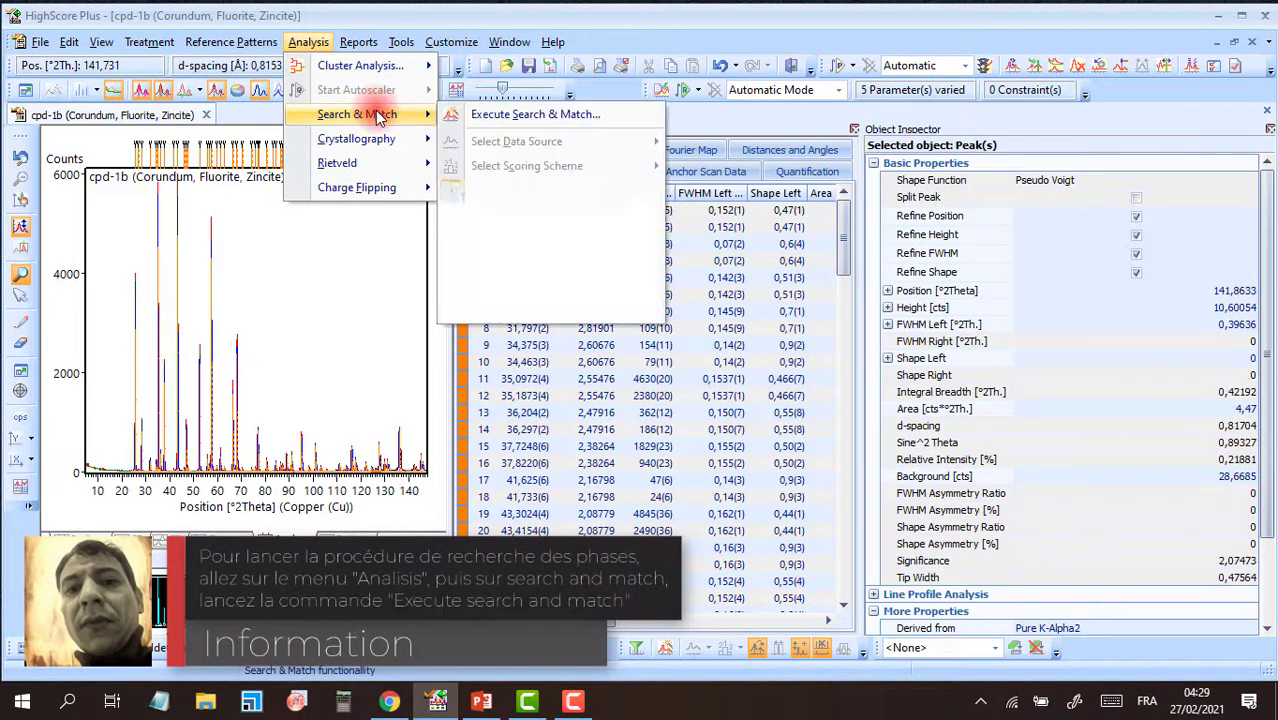
click(520, 121)
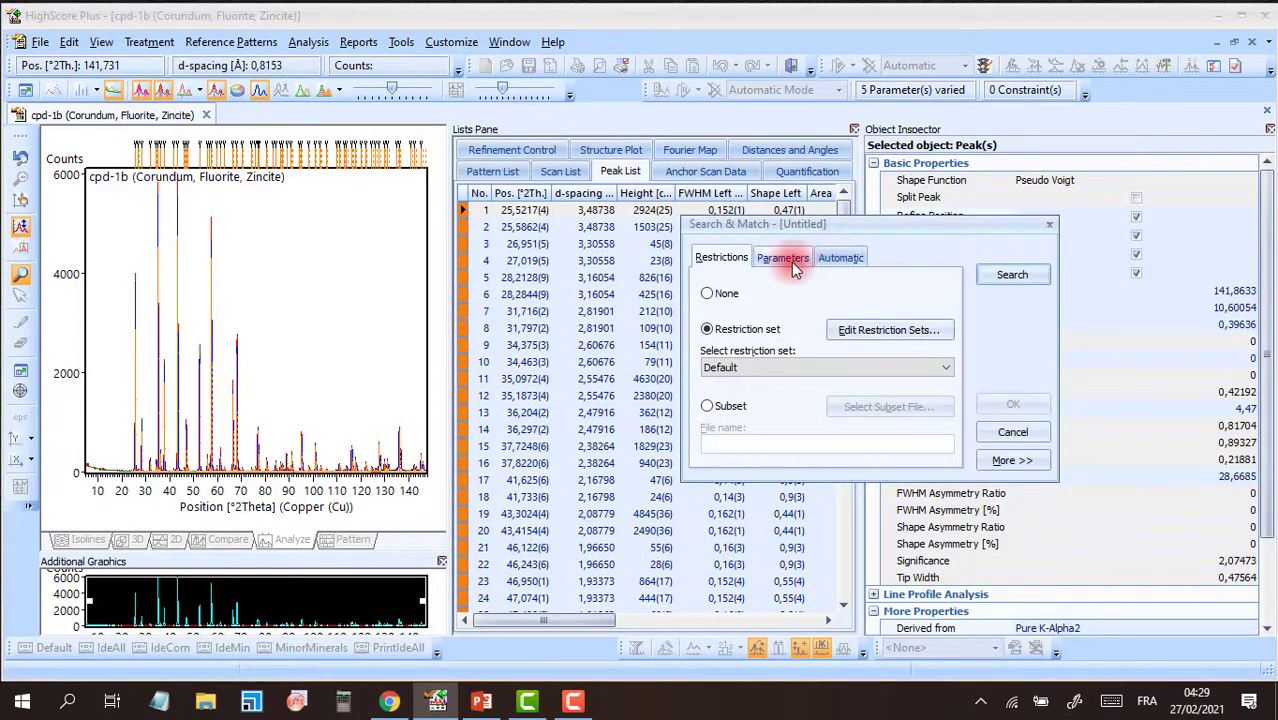
click(791, 262)
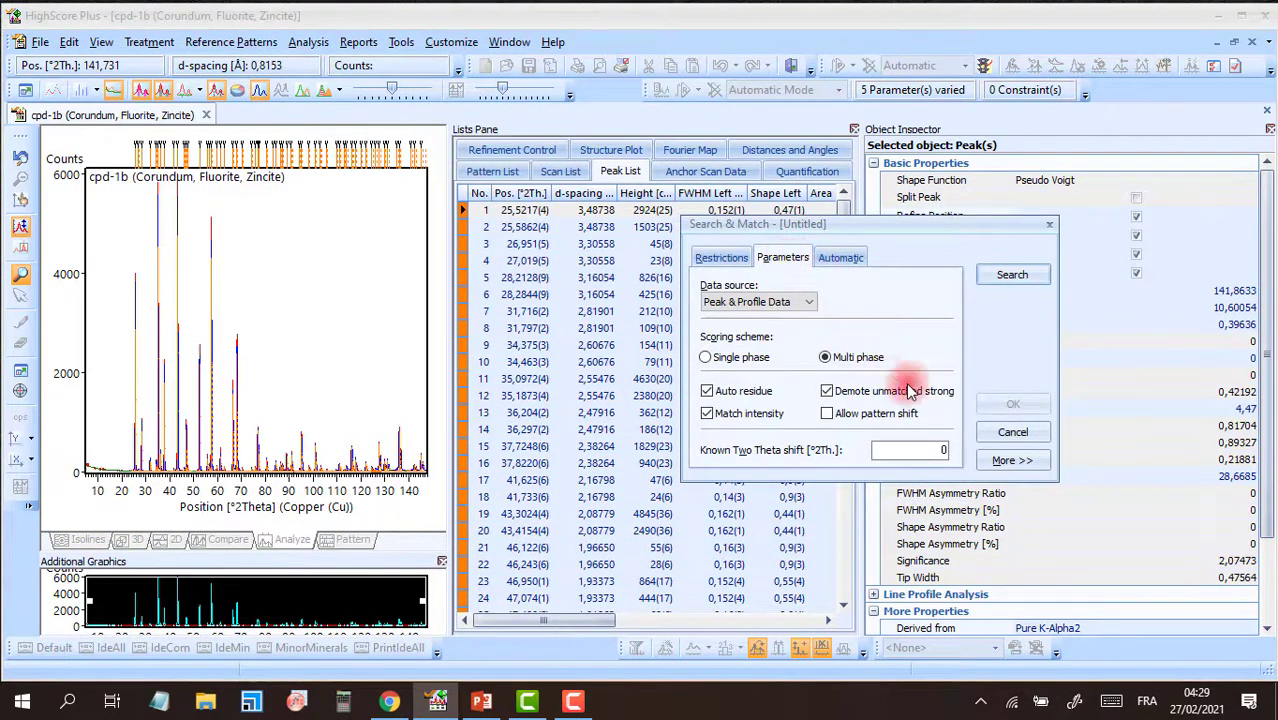
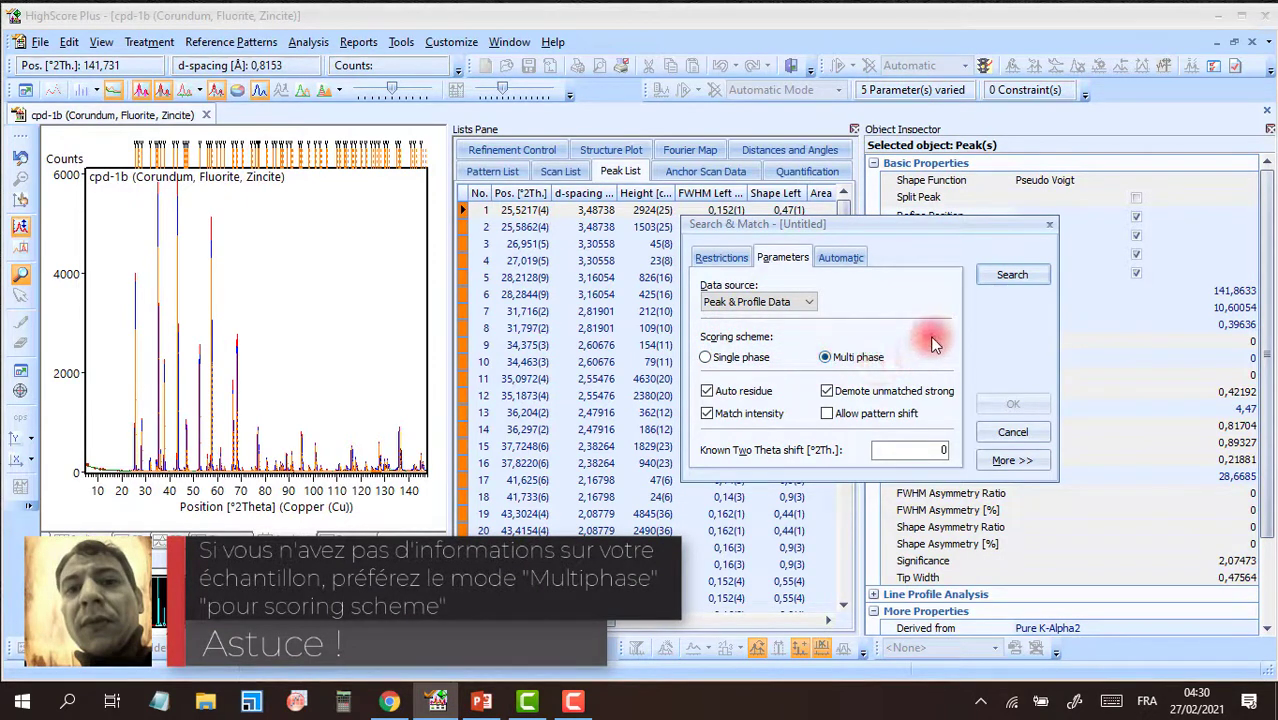
Base the search on the Default restriction set and open its chemistry restrictions for editing
click(720, 262)
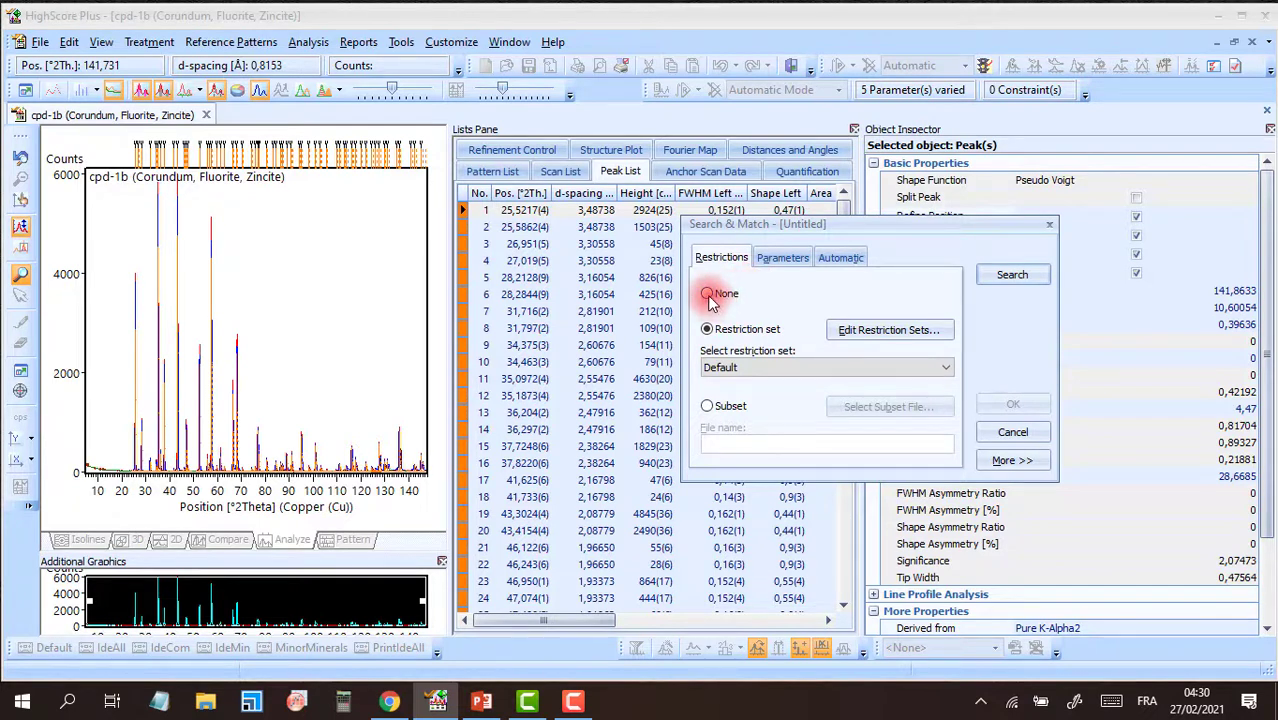
click(708, 295)
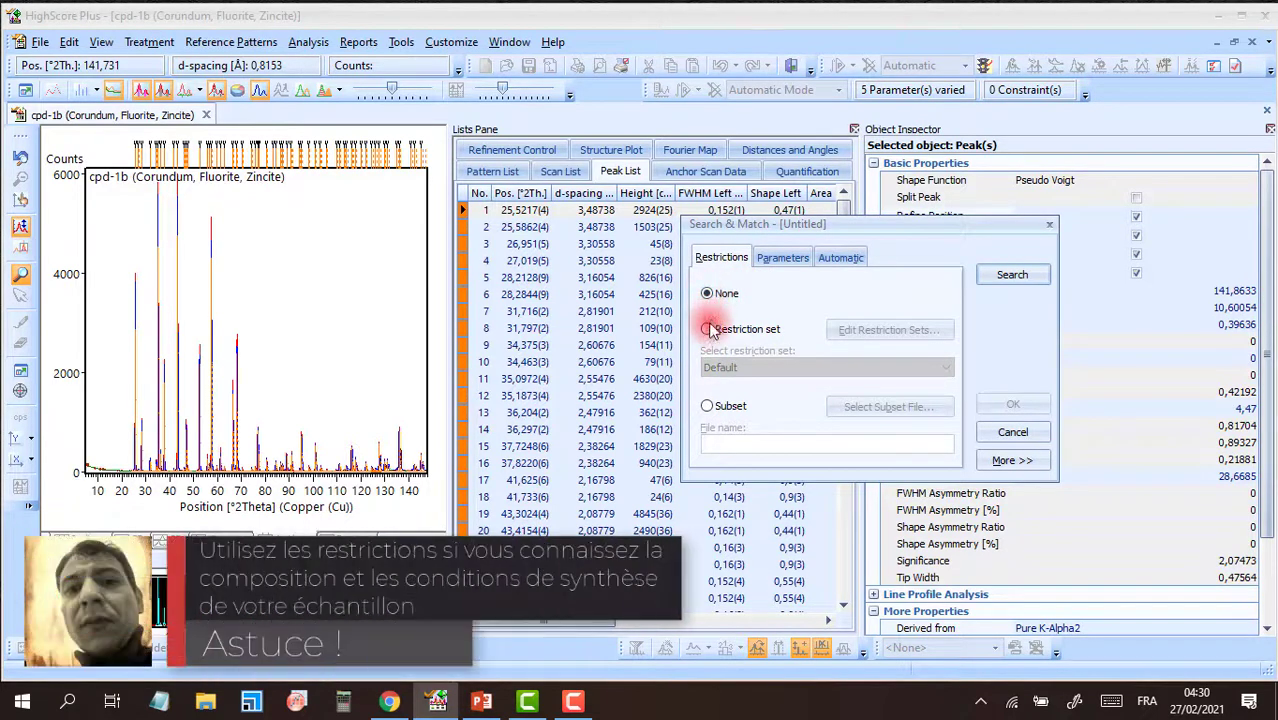
click(708, 332)
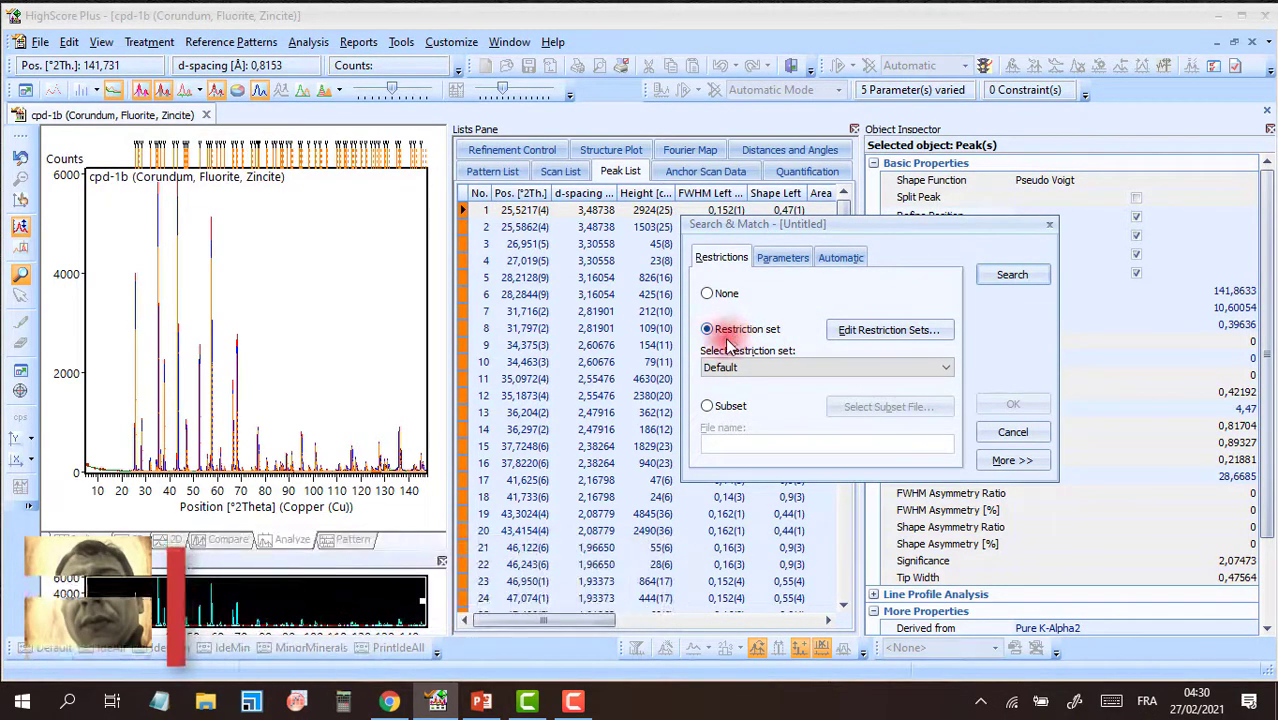
click(828, 336)
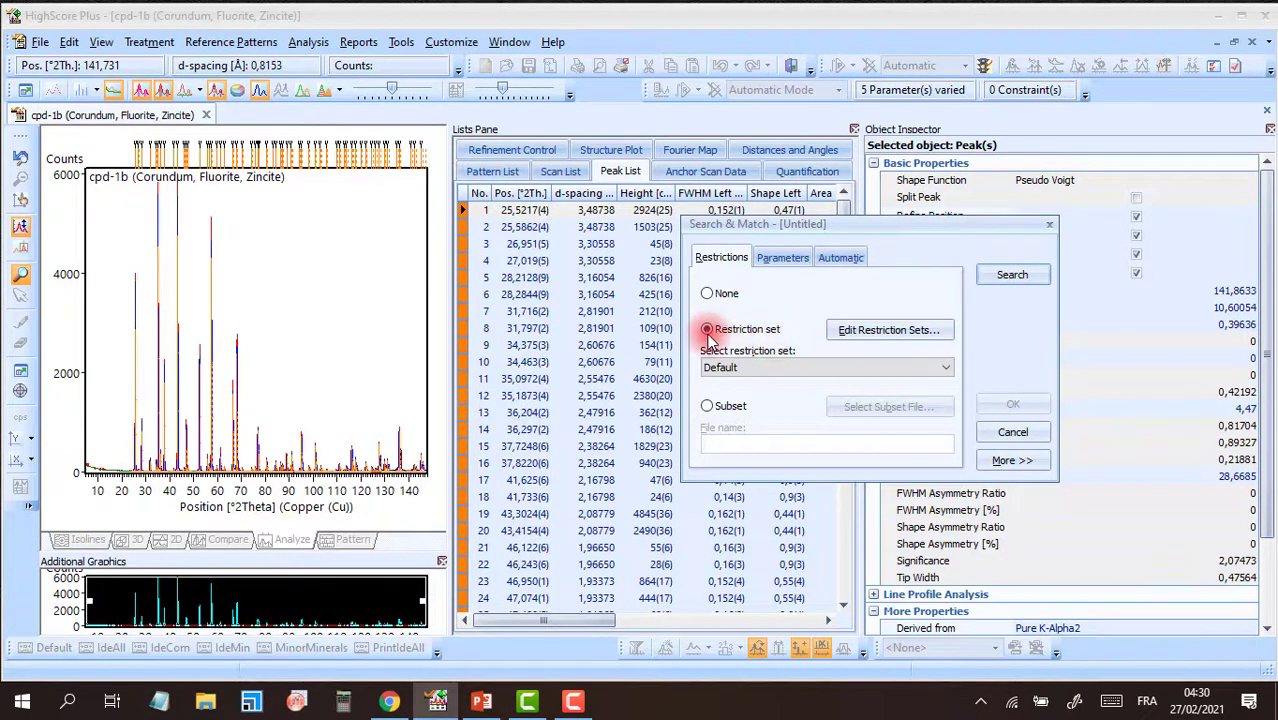
click(896, 333)
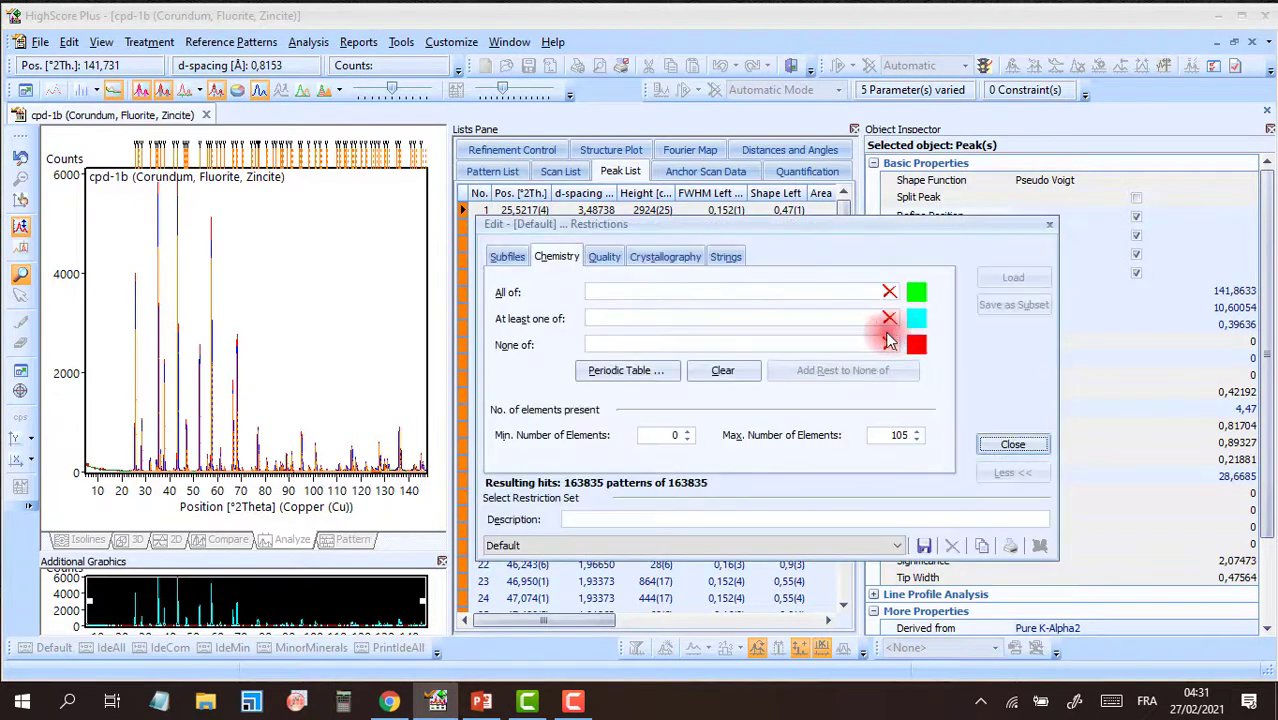
click(546, 262)
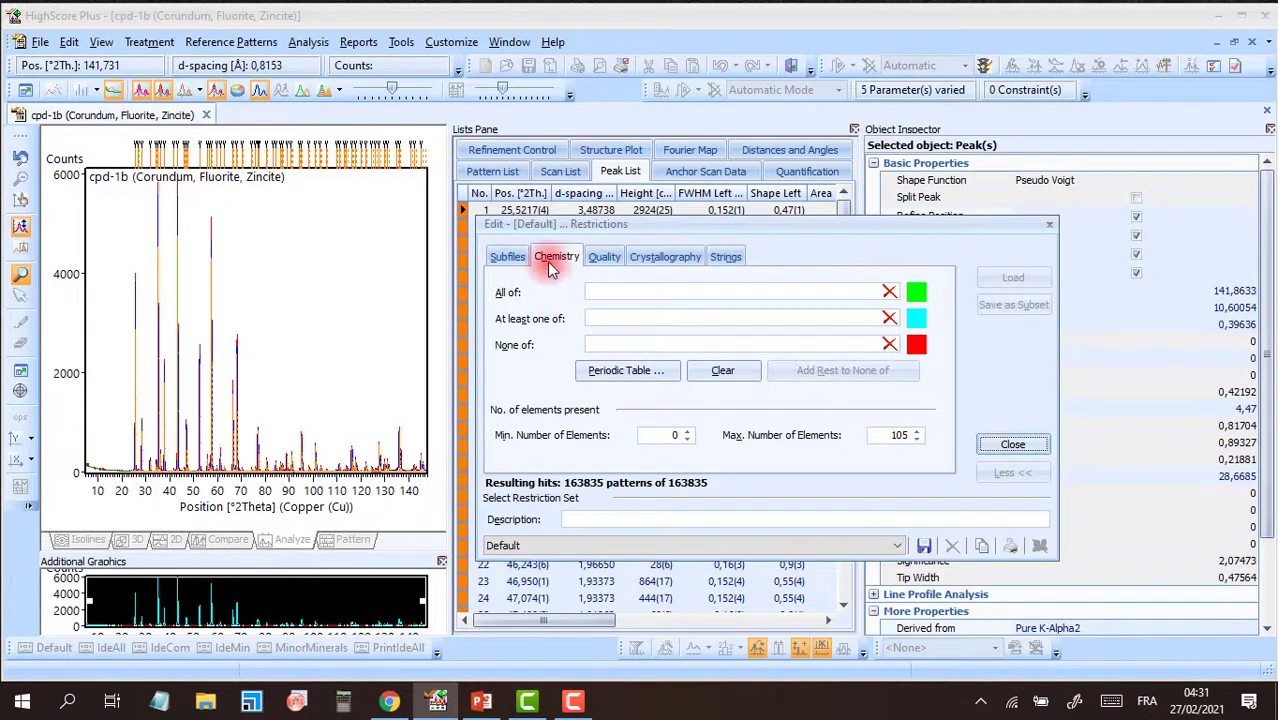
Mark all elements of the periodic table as "None of" in the chemistry restrictions
click(644, 380)
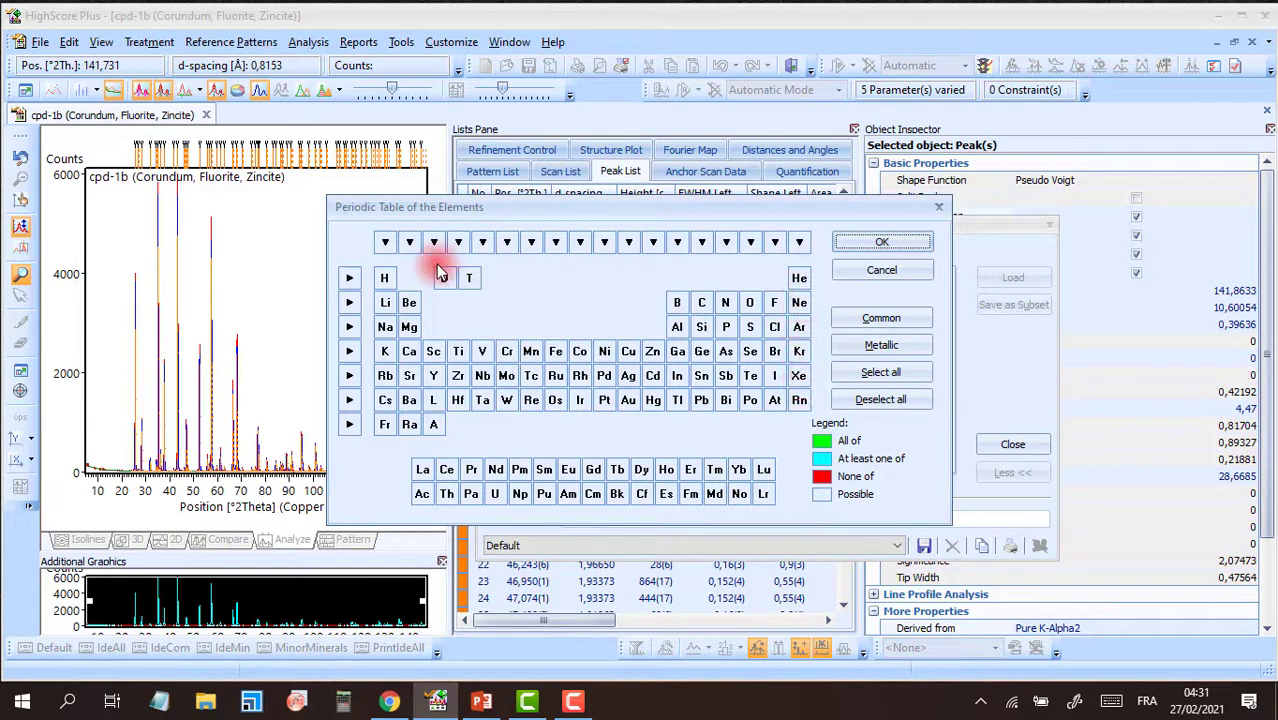
click(879, 381)
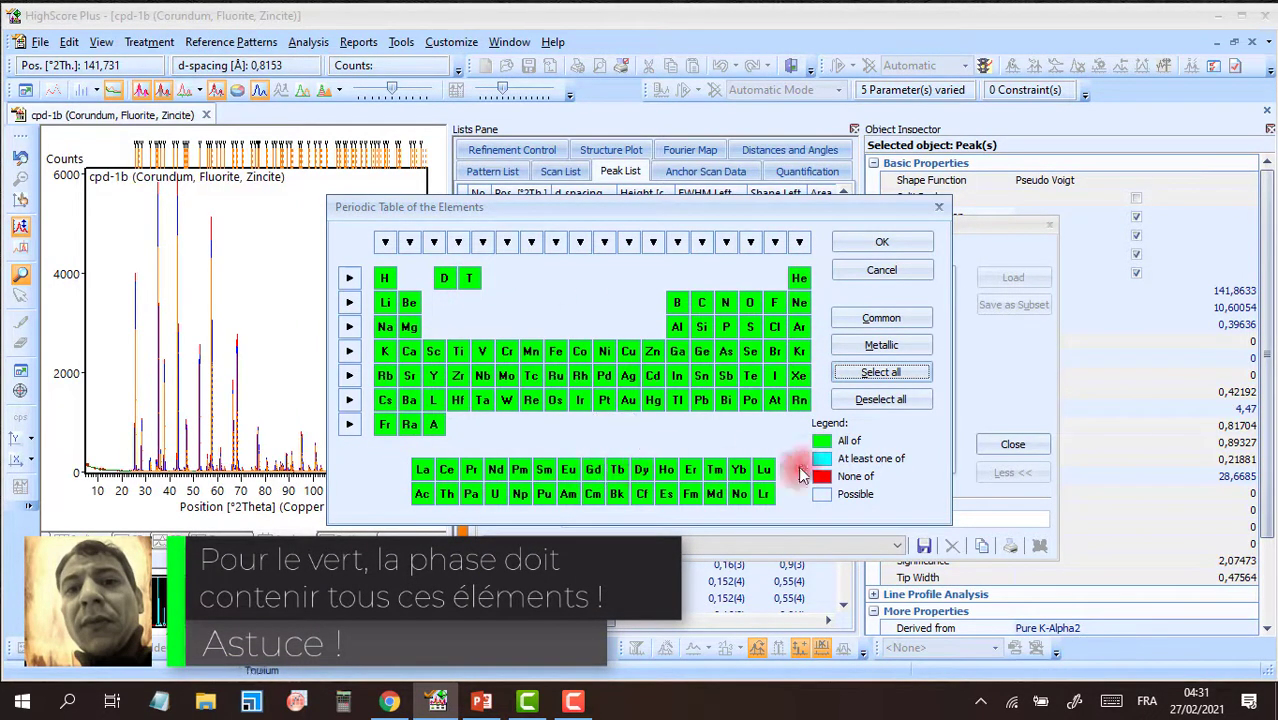
click(895, 376)
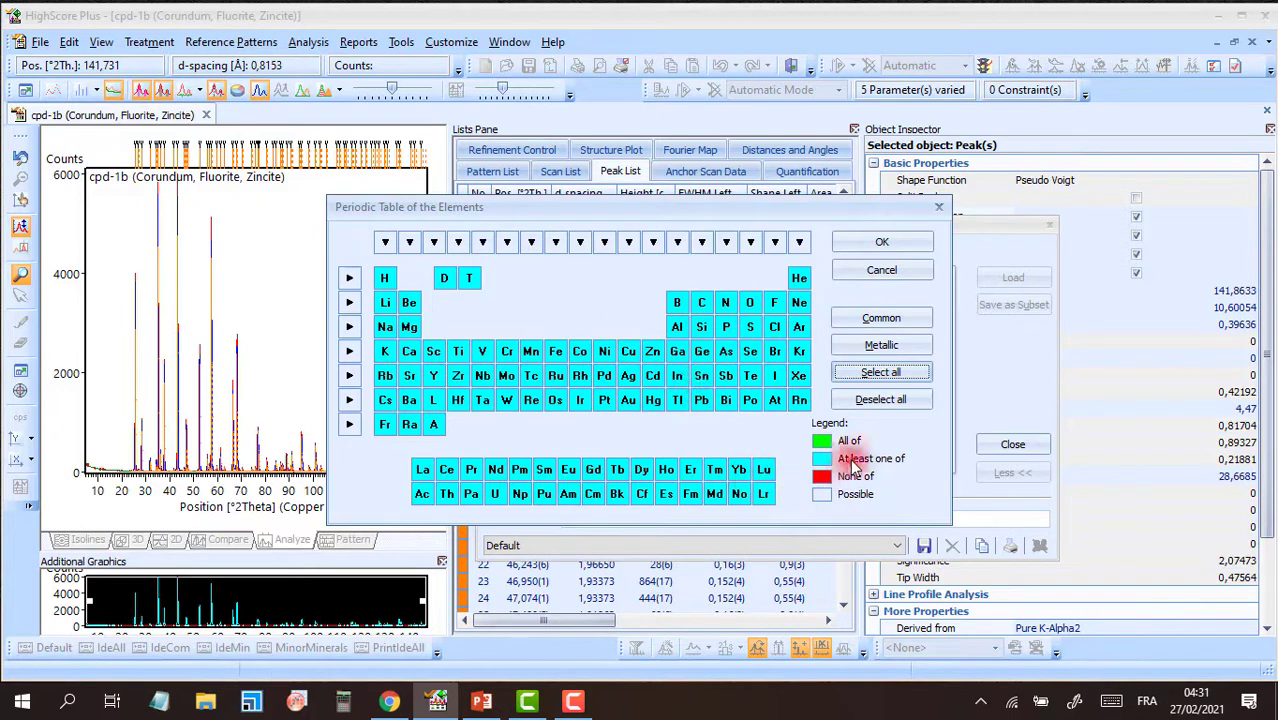
click(882, 372)
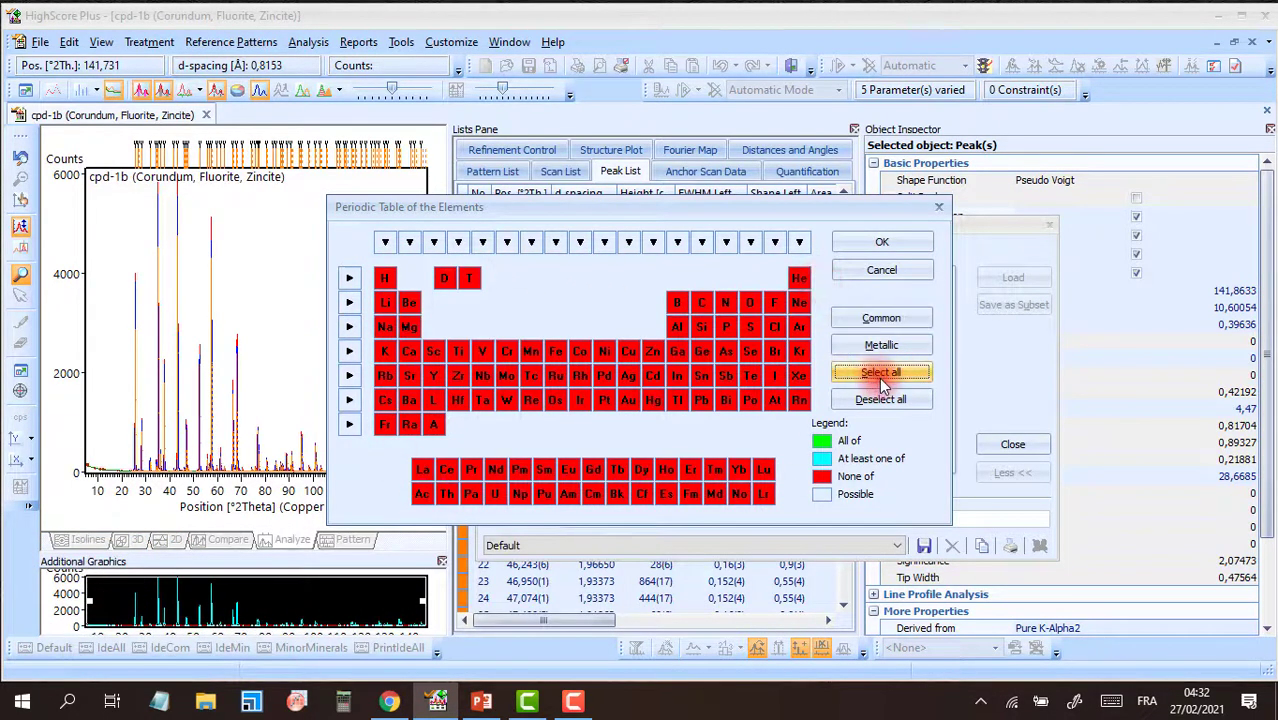
click(882, 373)
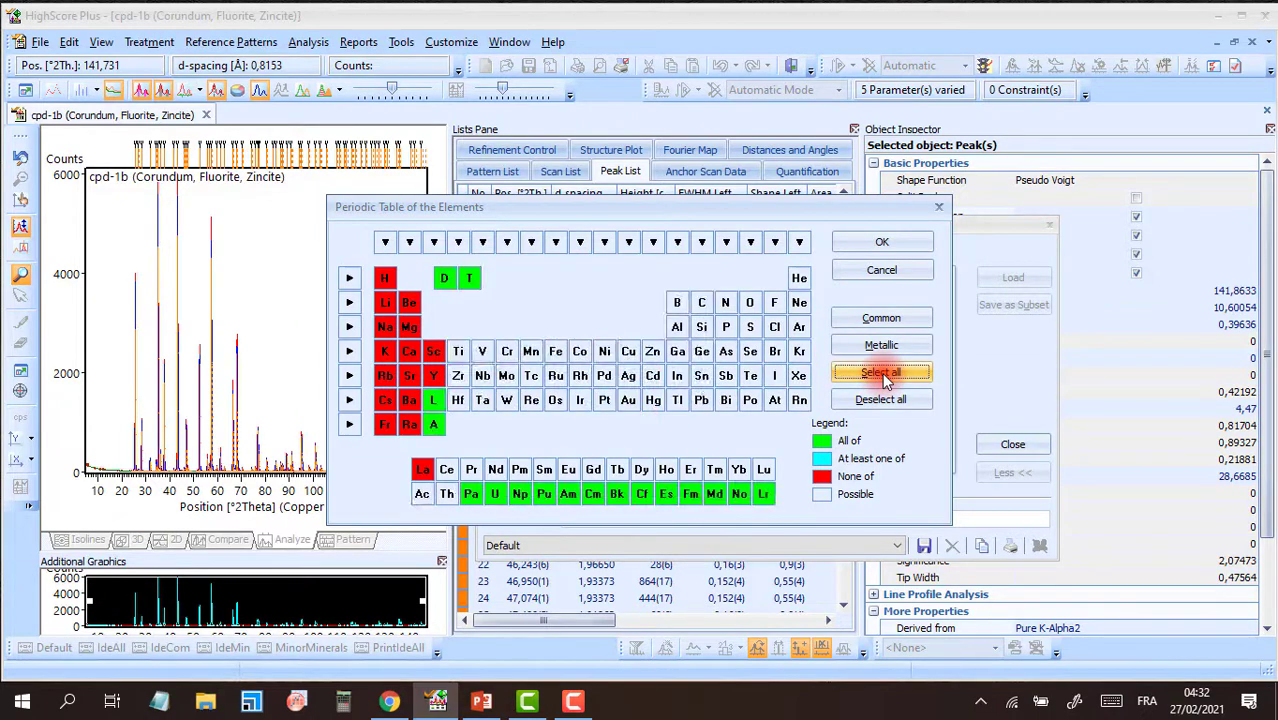
click(882, 372)
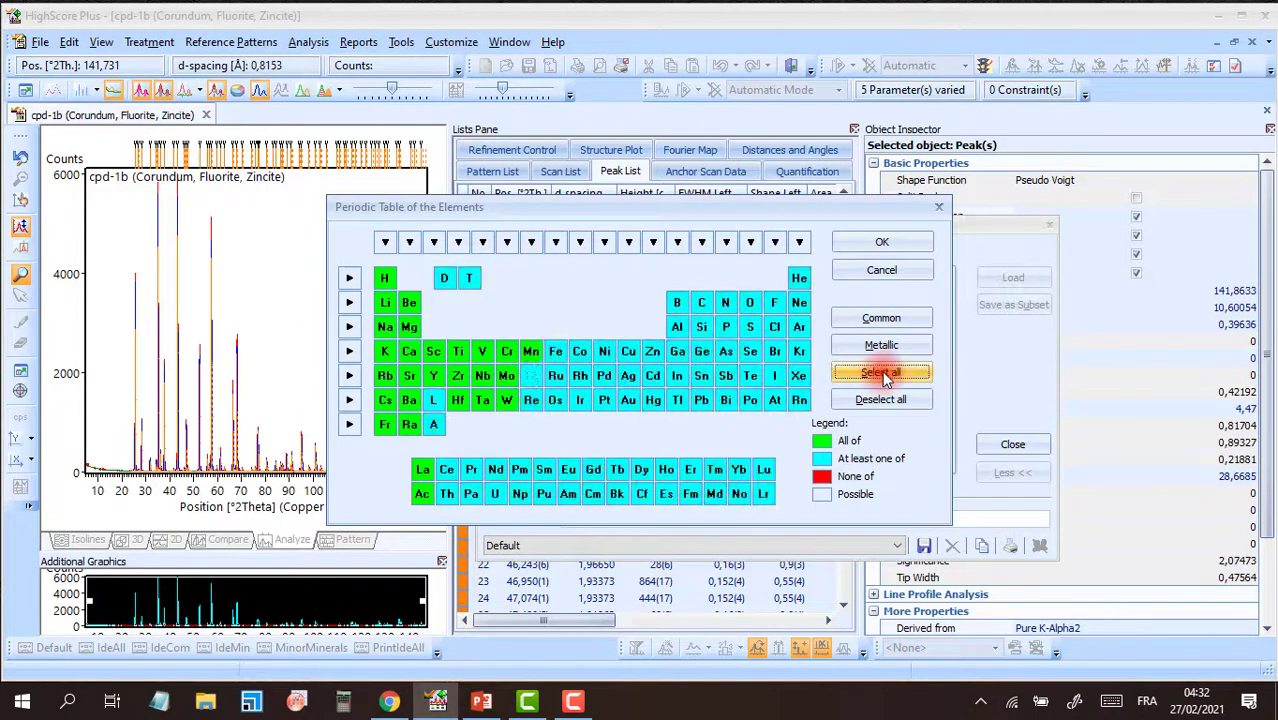
click(882, 372)
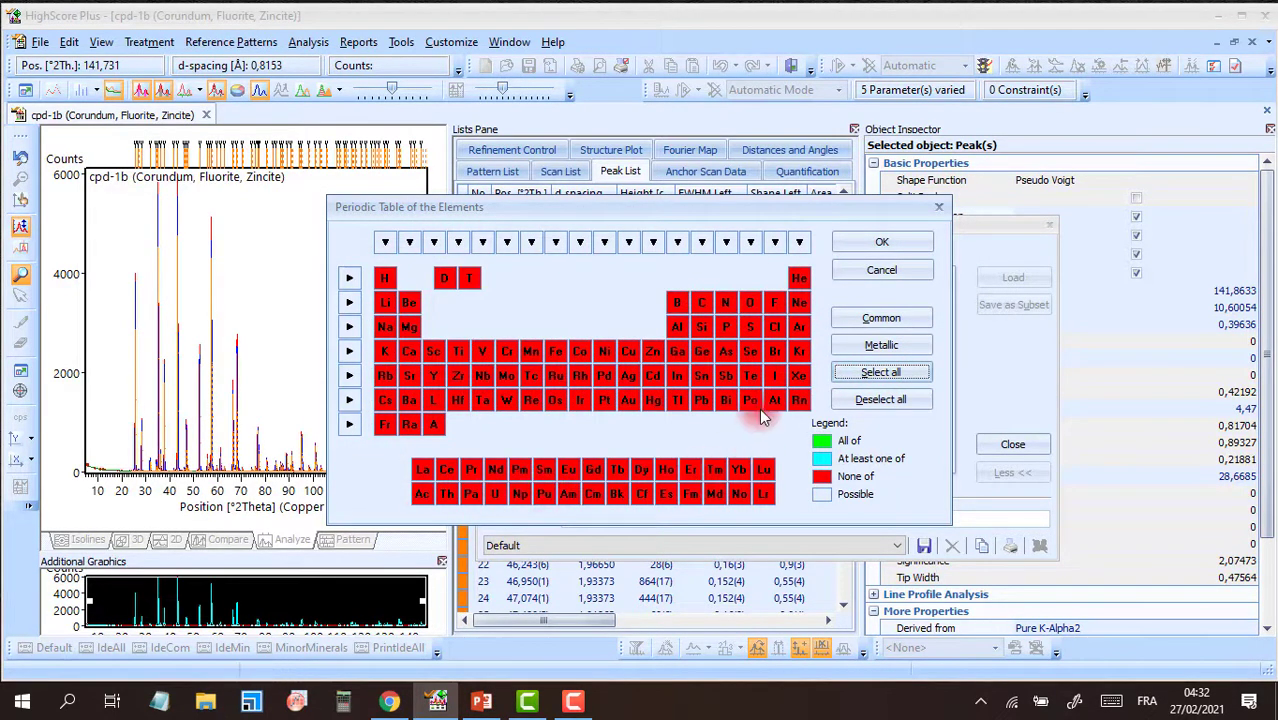
Mark aluminium, oxygen, fluorine, calcium and zinc as "At least one of" in the periodic table
click(677, 335)
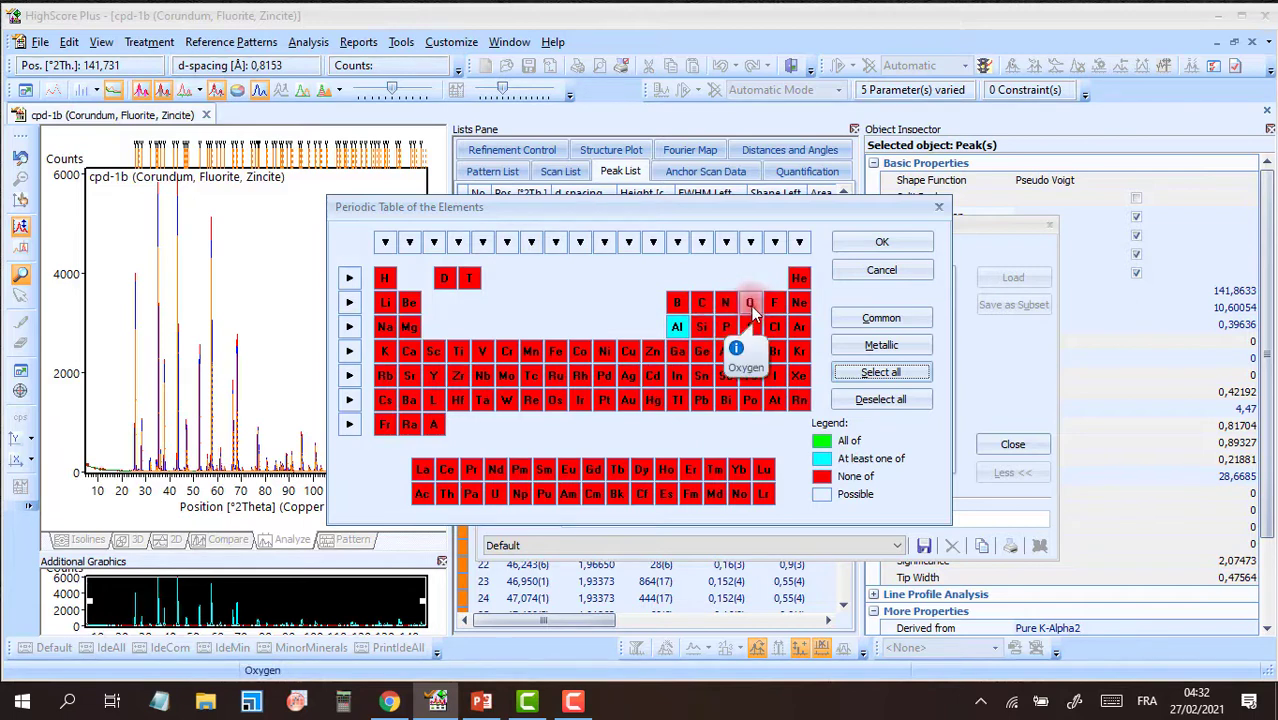
click(752, 310)
click(752, 310)
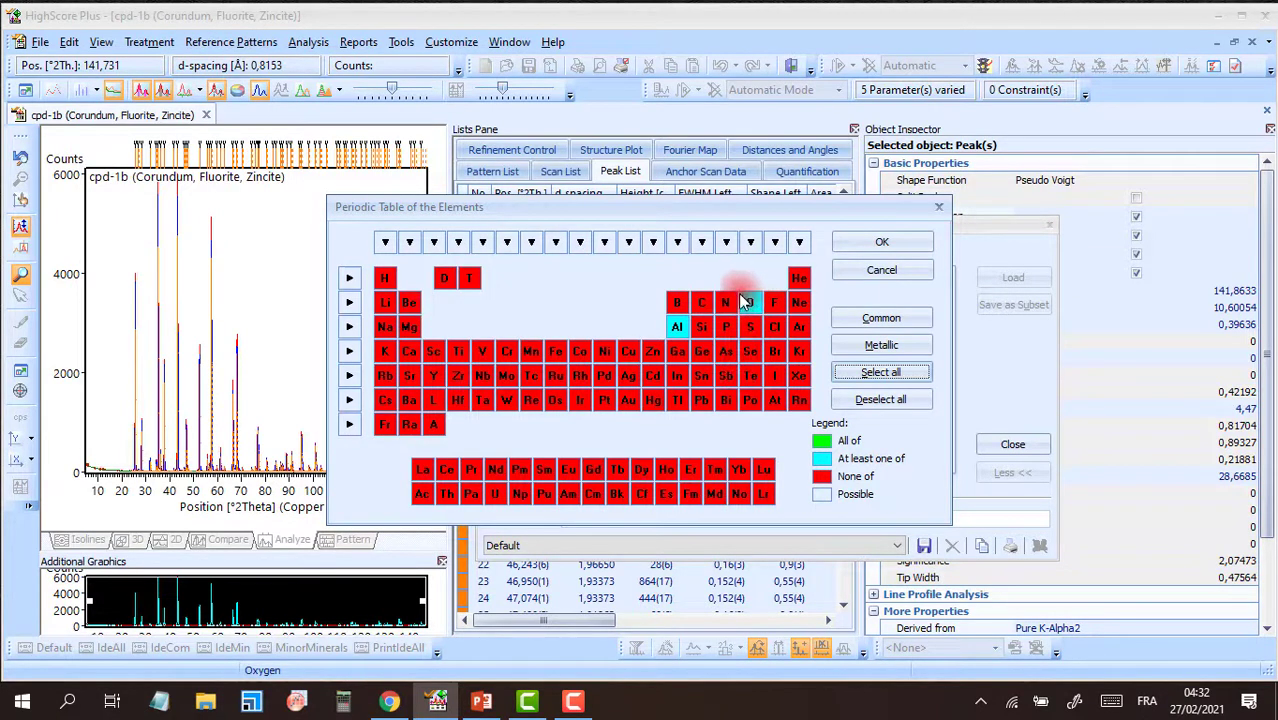
click(752, 300)
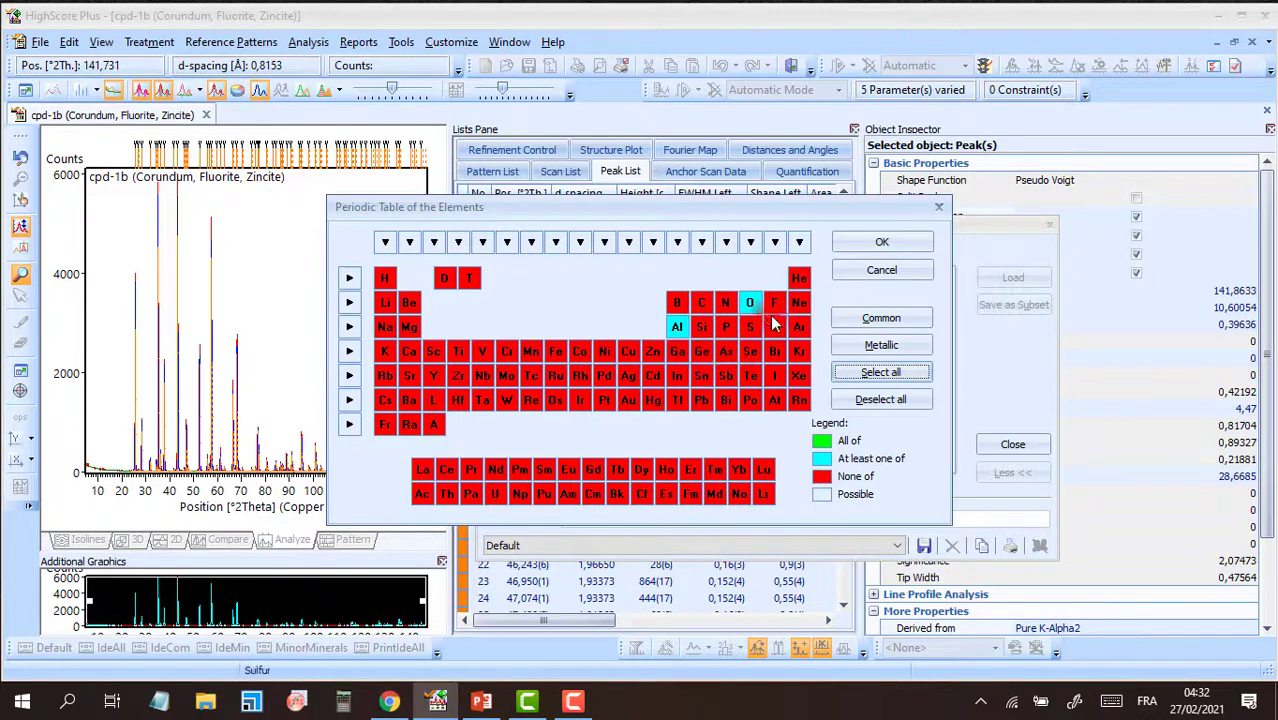
click(774, 303)
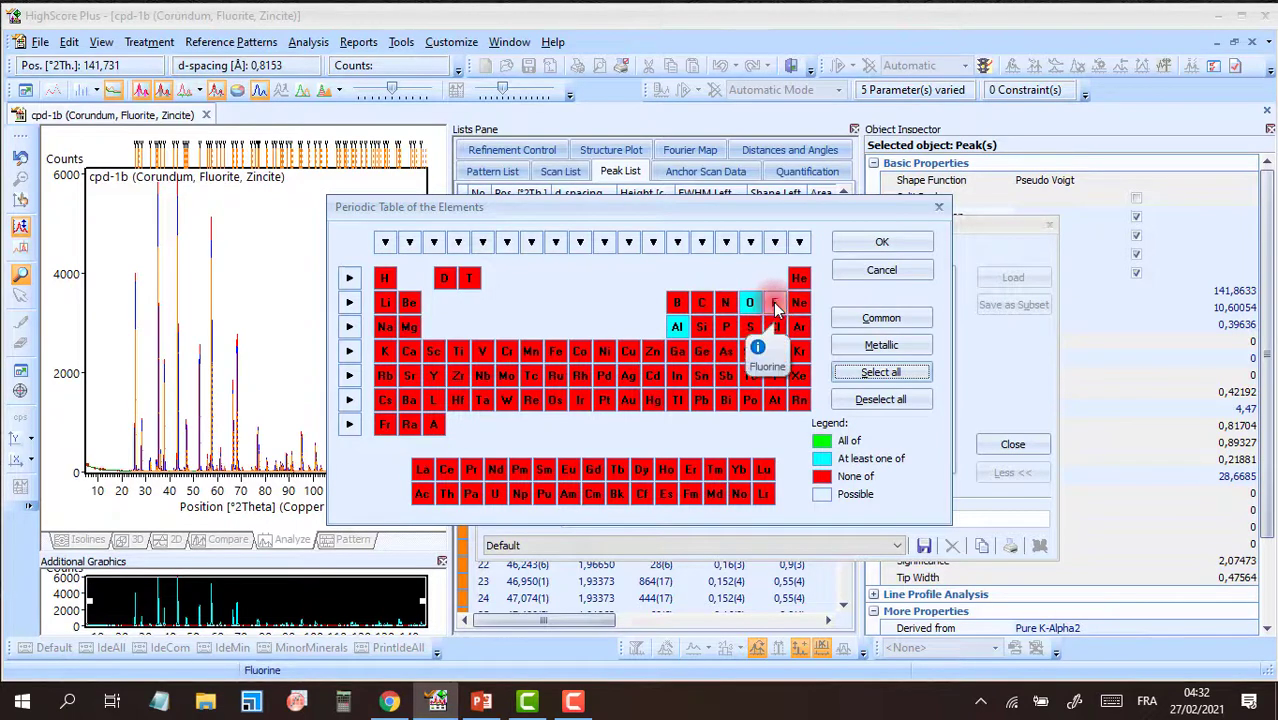
click(775, 303)
click(775, 303)
click(413, 358)
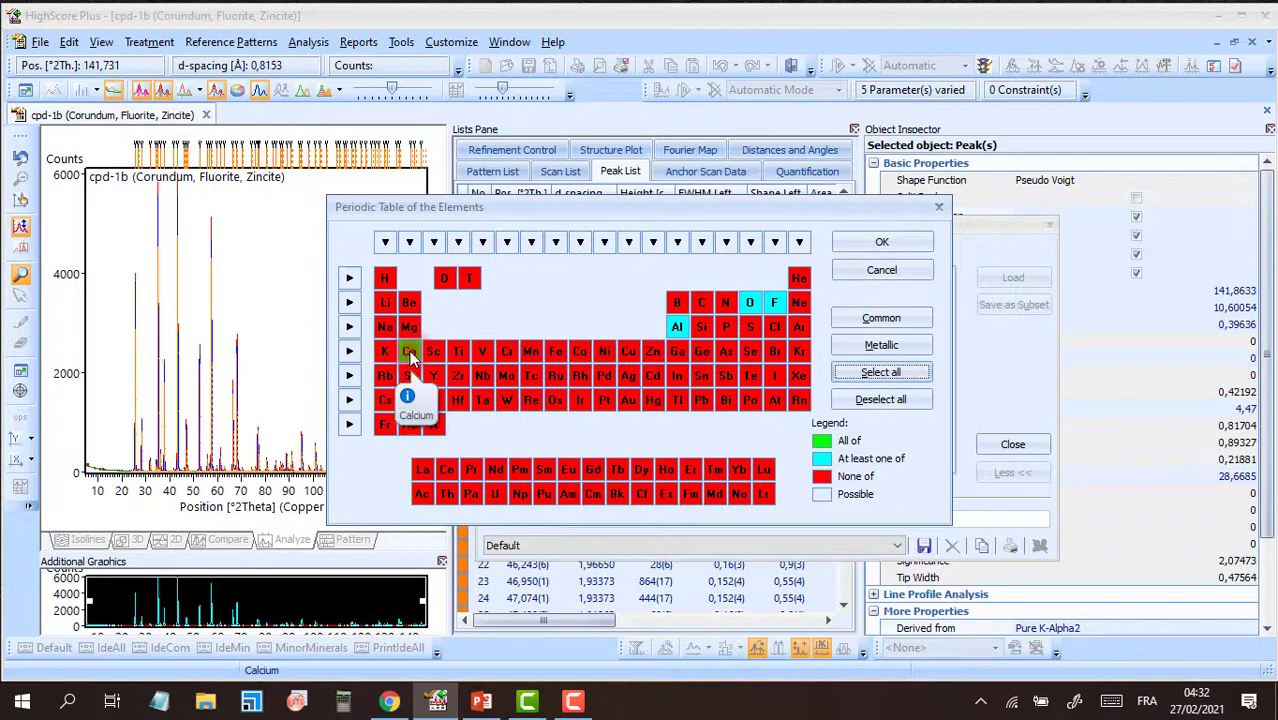
click(654, 357)
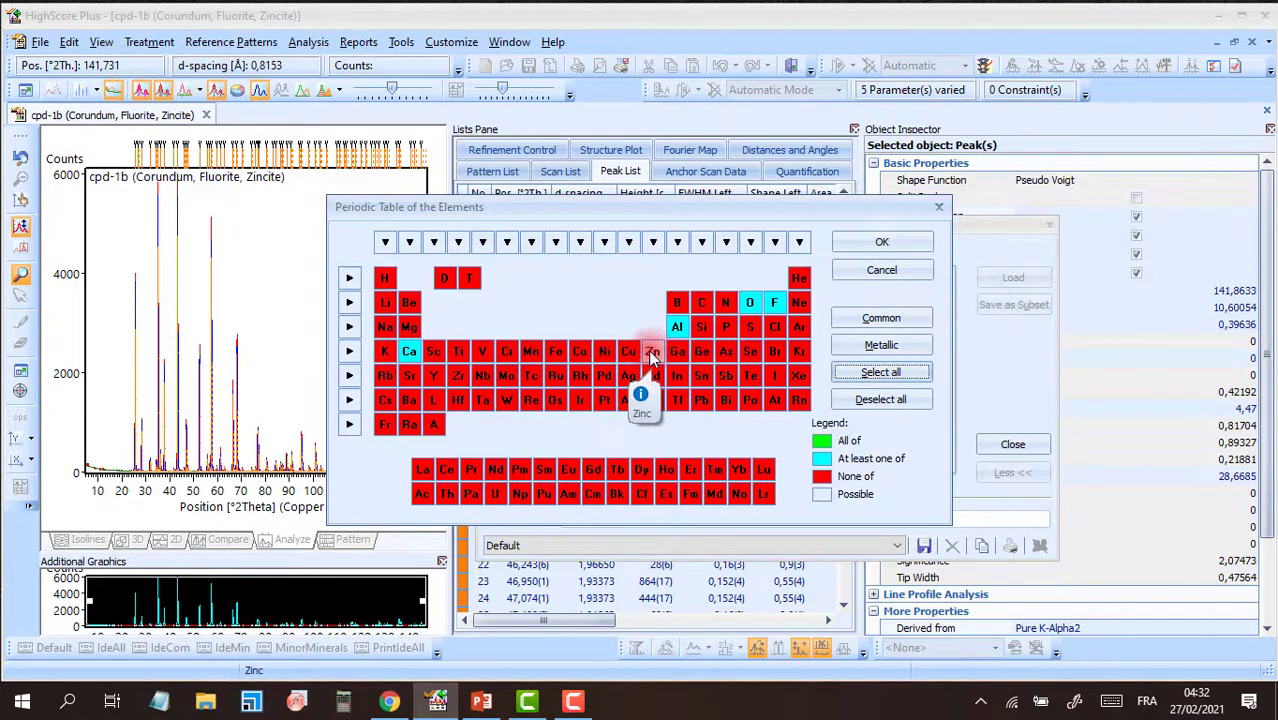
click(653, 358)
click(652, 357)
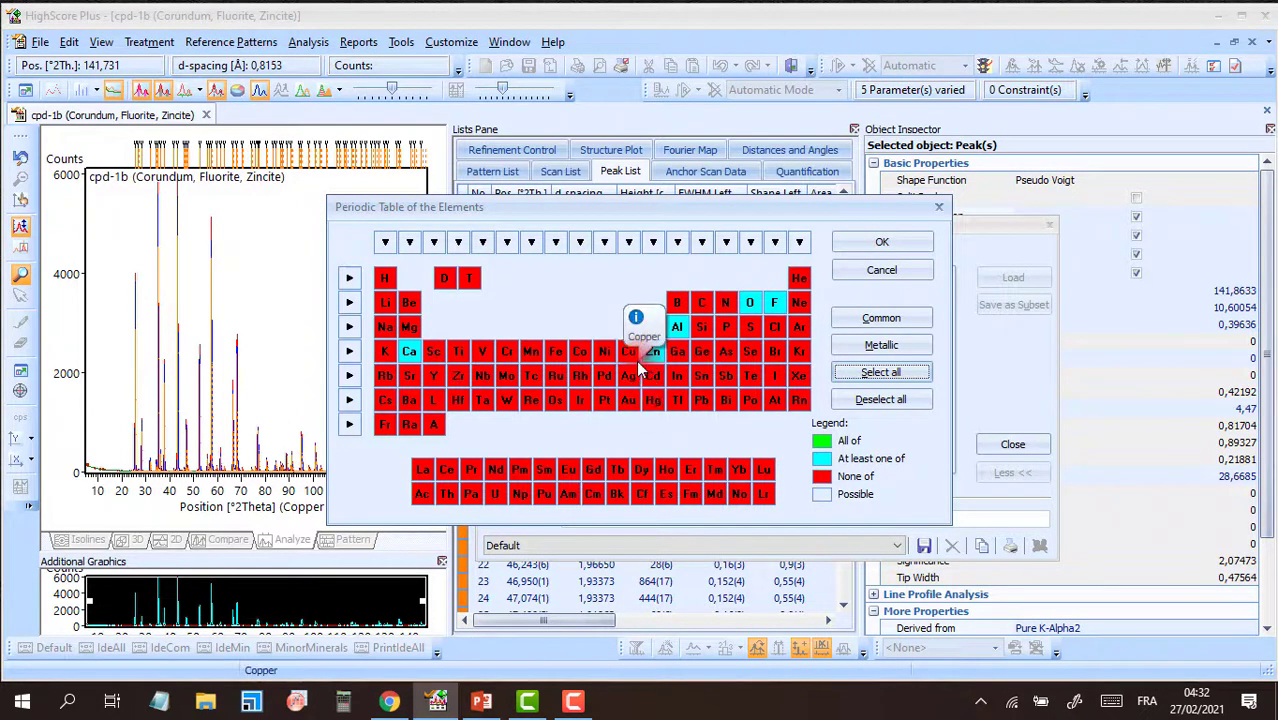
Mark carbon and silicon as "Possible" elements and confirm the element selection
click(699, 303)
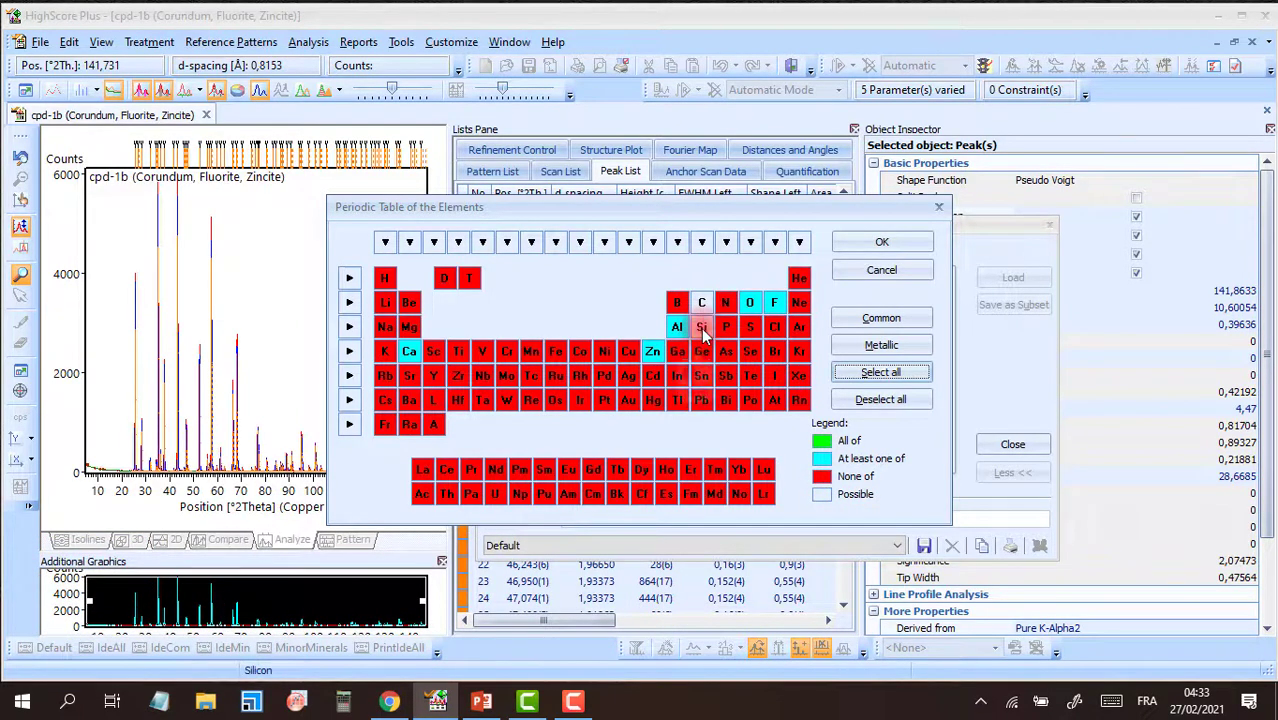
click(702, 331)
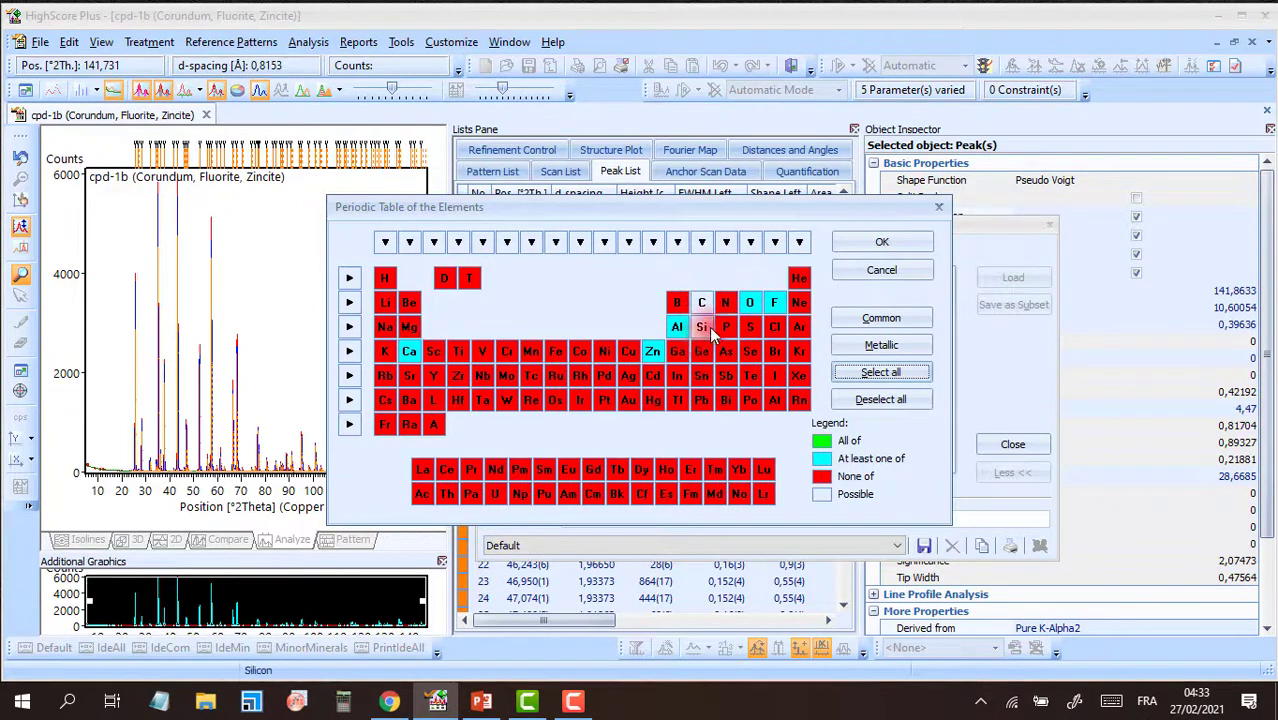
click(711, 306)
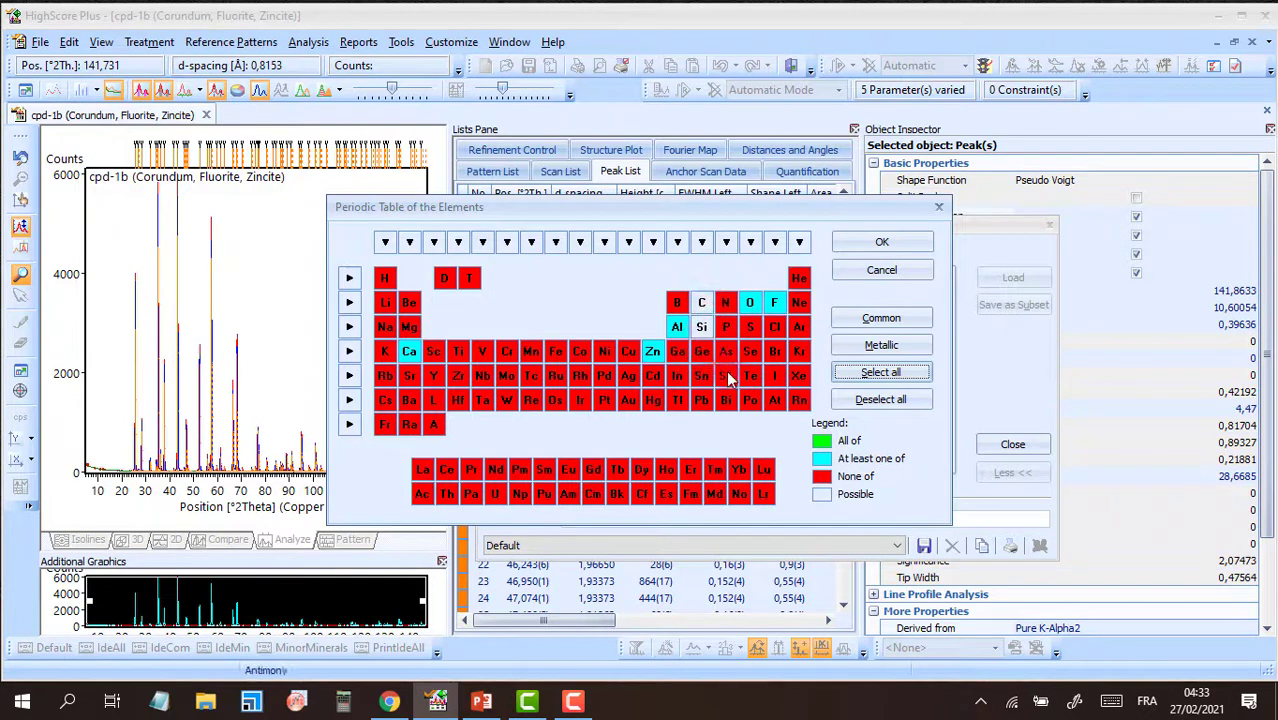
click(703, 328)
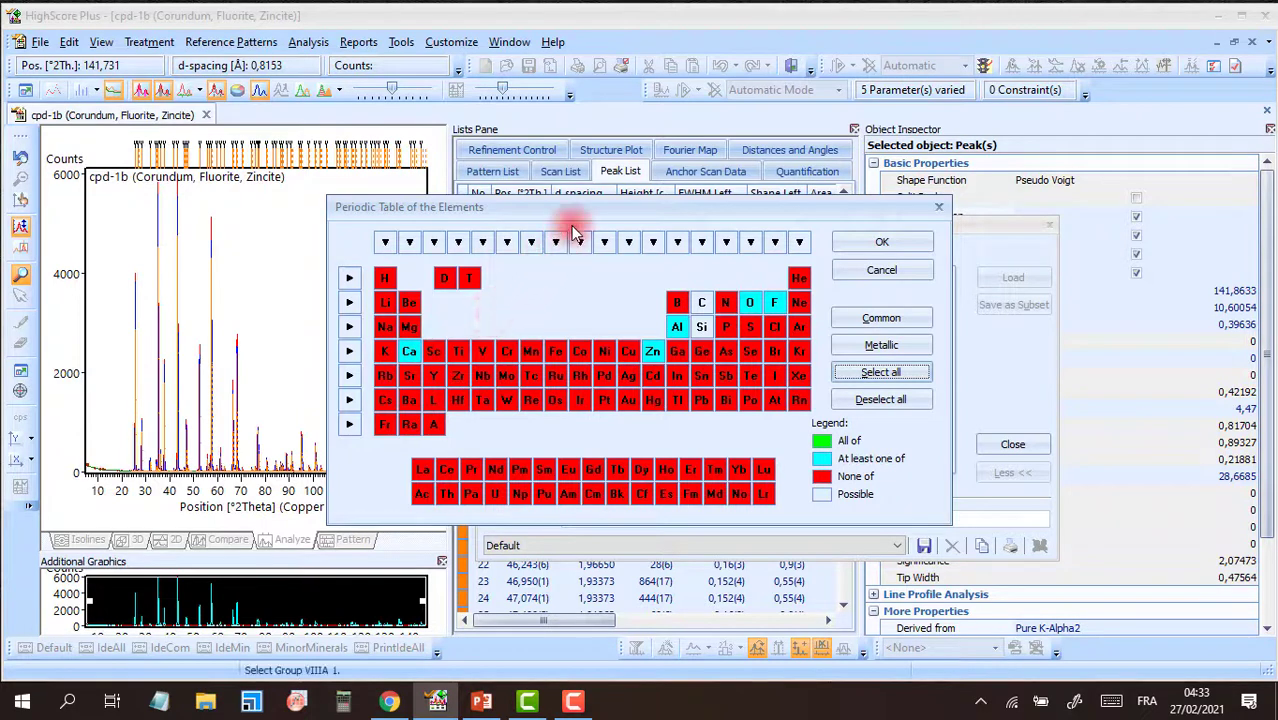
drag(590, 215, 598, 215)
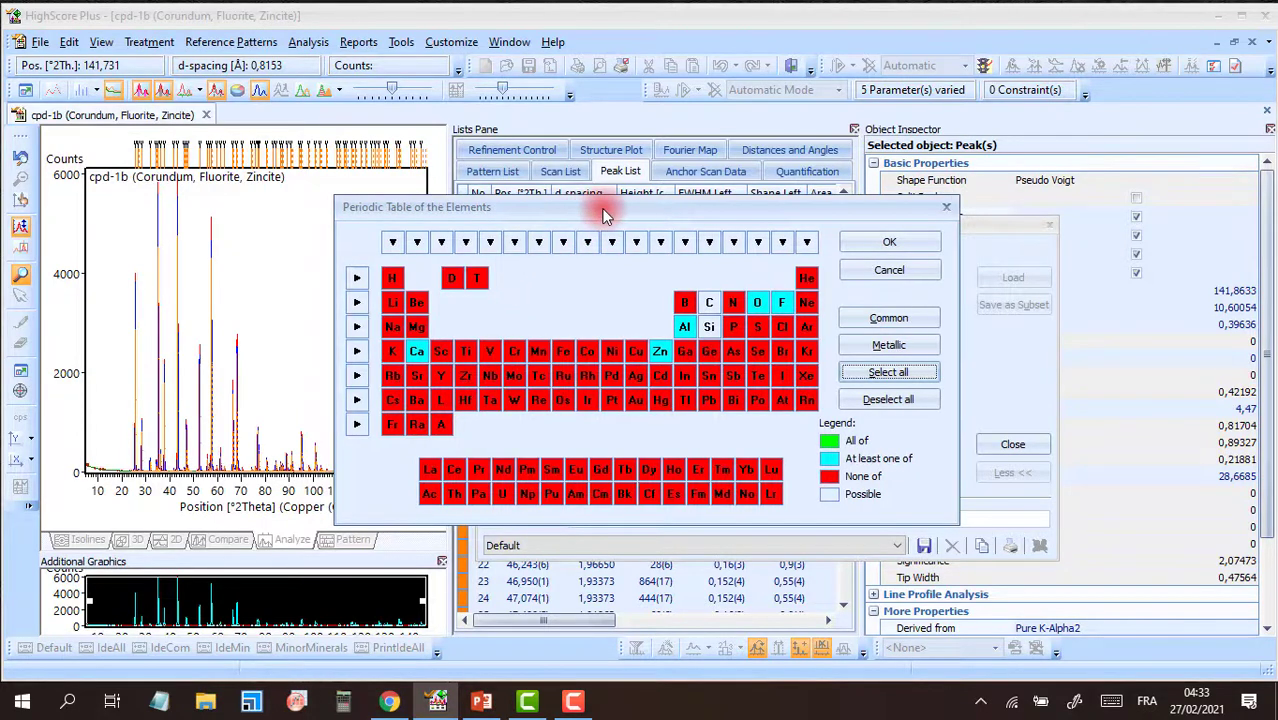
click(418, 356)
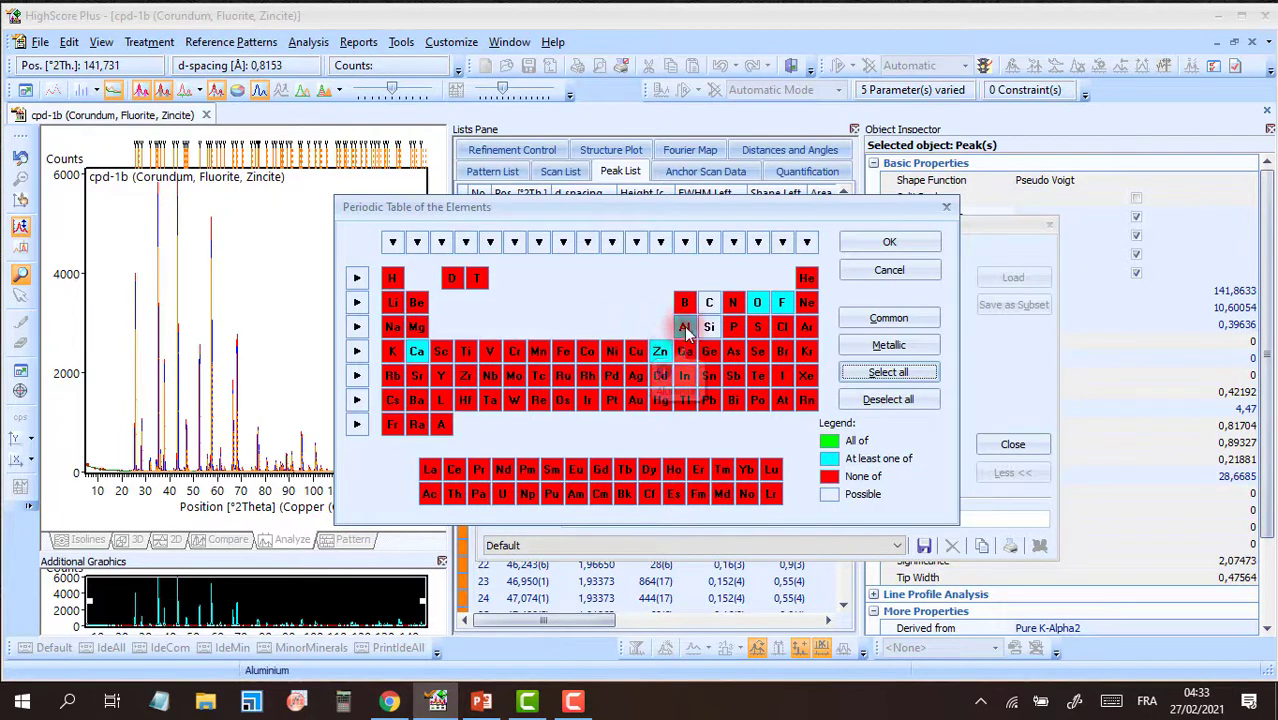
click(758, 305)
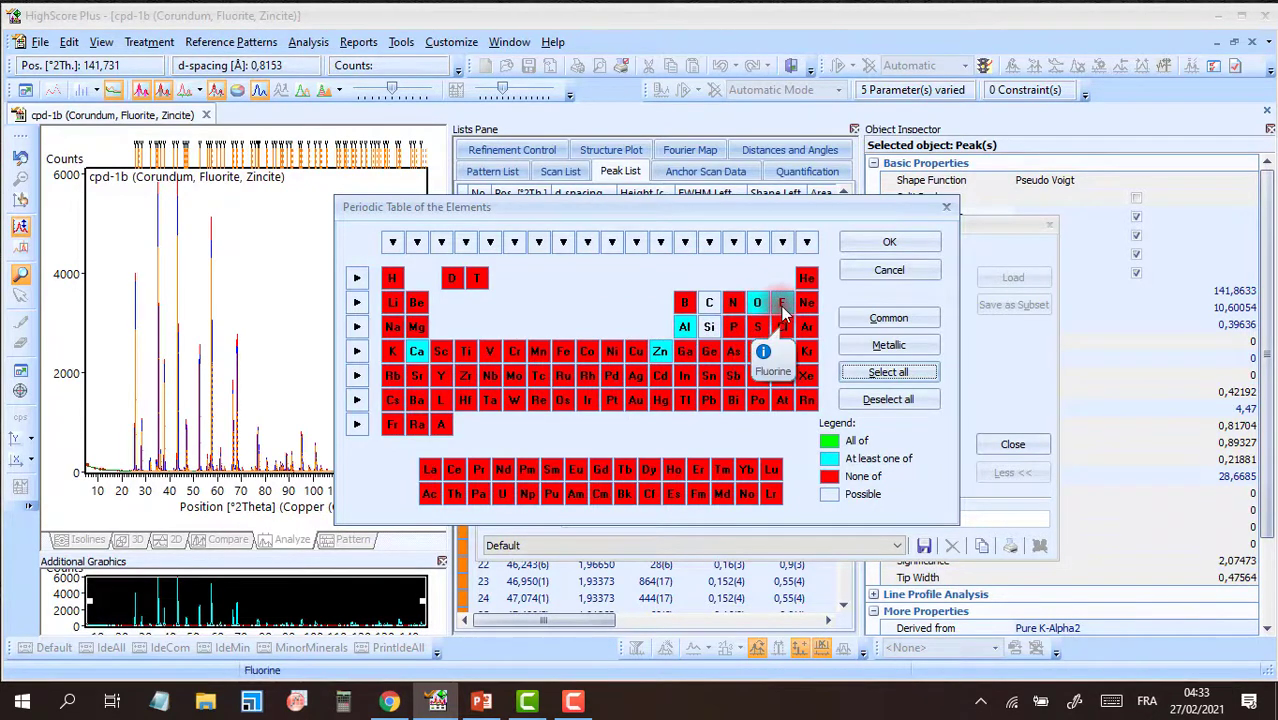
click(780, 305)
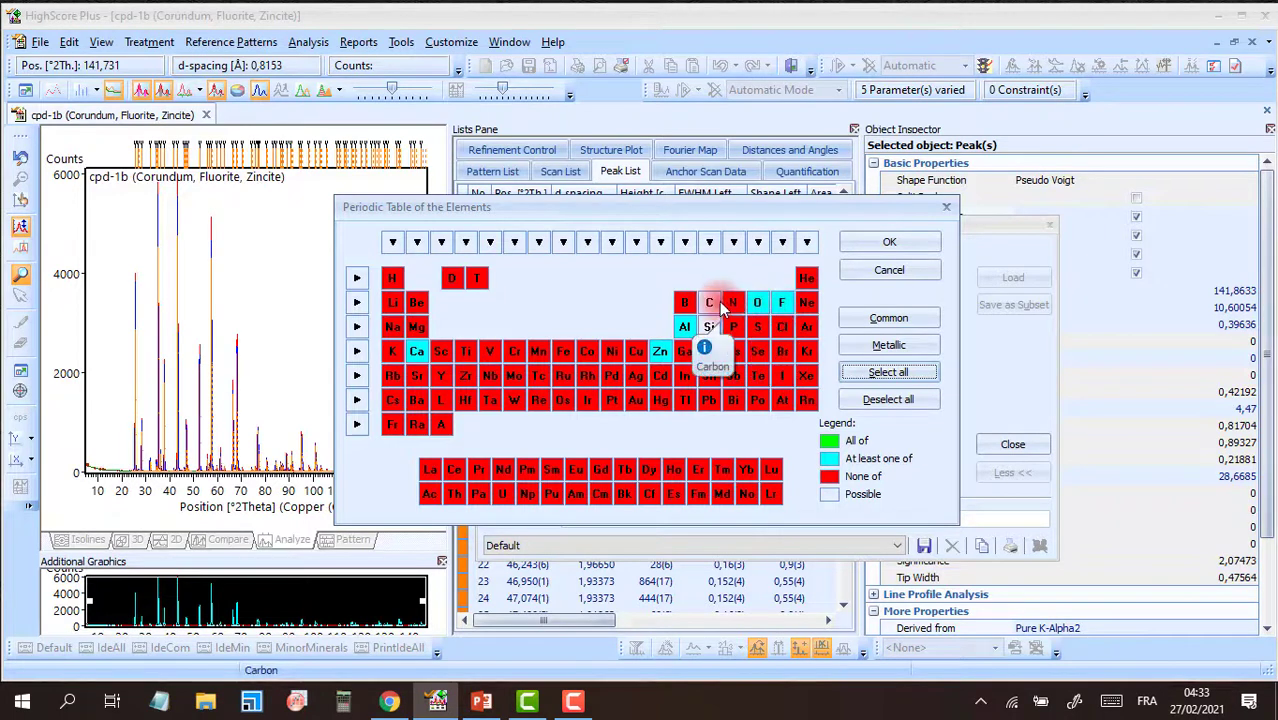
click(698, 296)
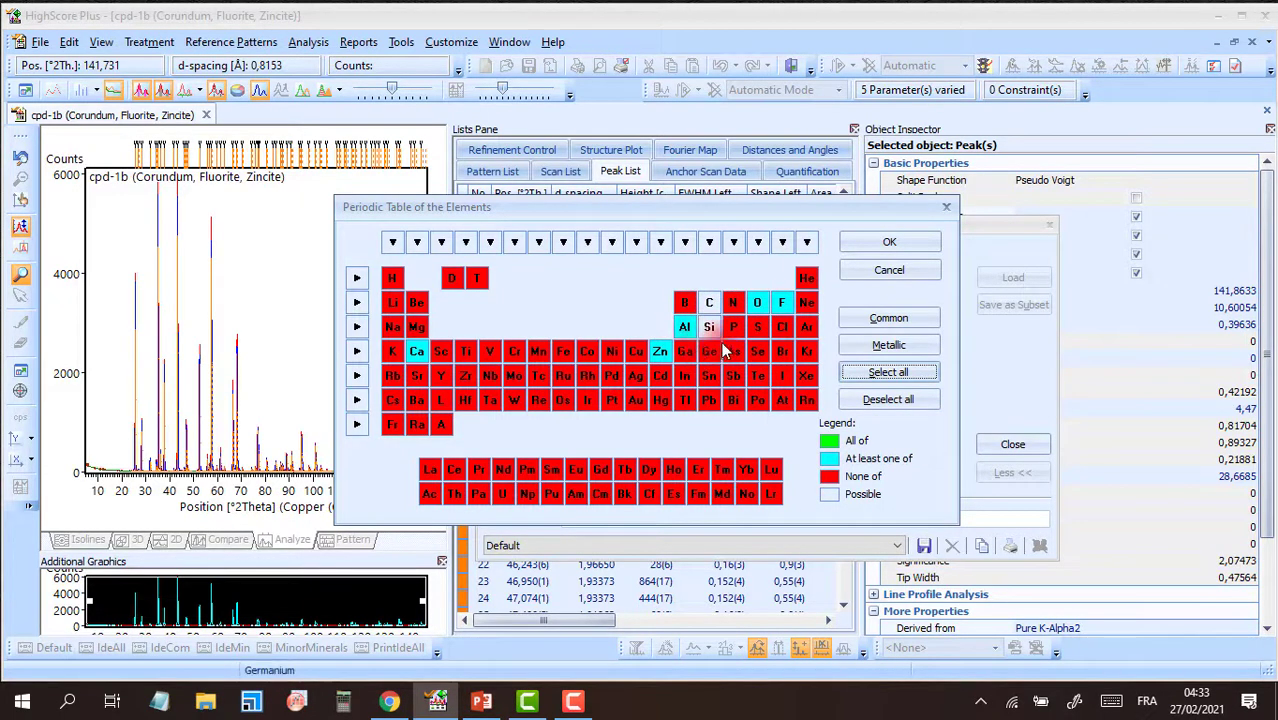
click(728, 300)
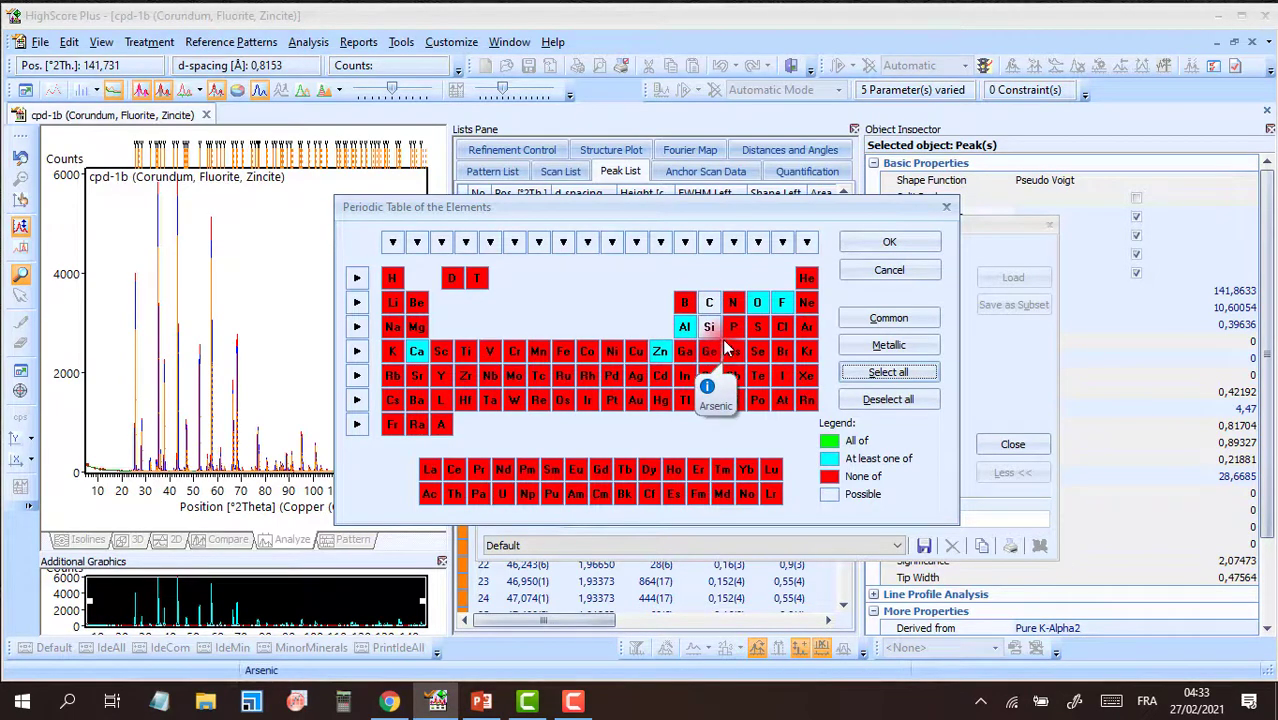
click(889, 244)
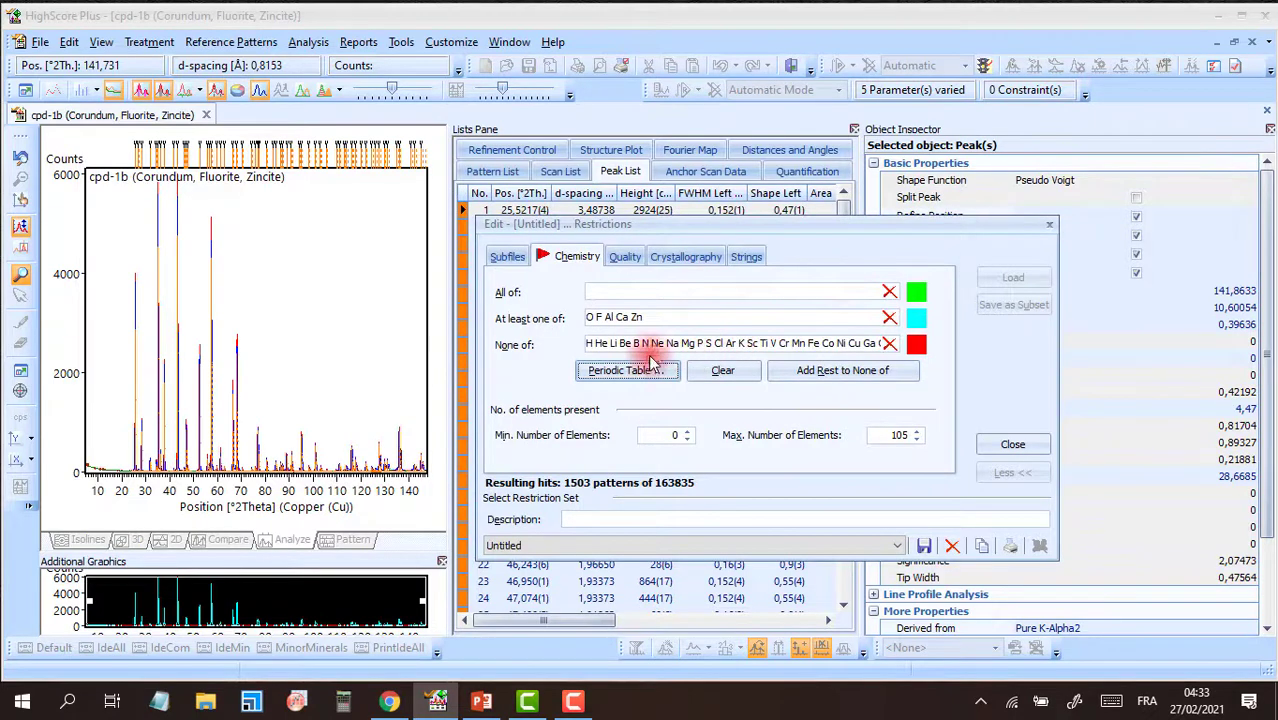
Restrict the pattern quality with "Skip no RIR value" and finish editing the restriction set
click(625, 257)
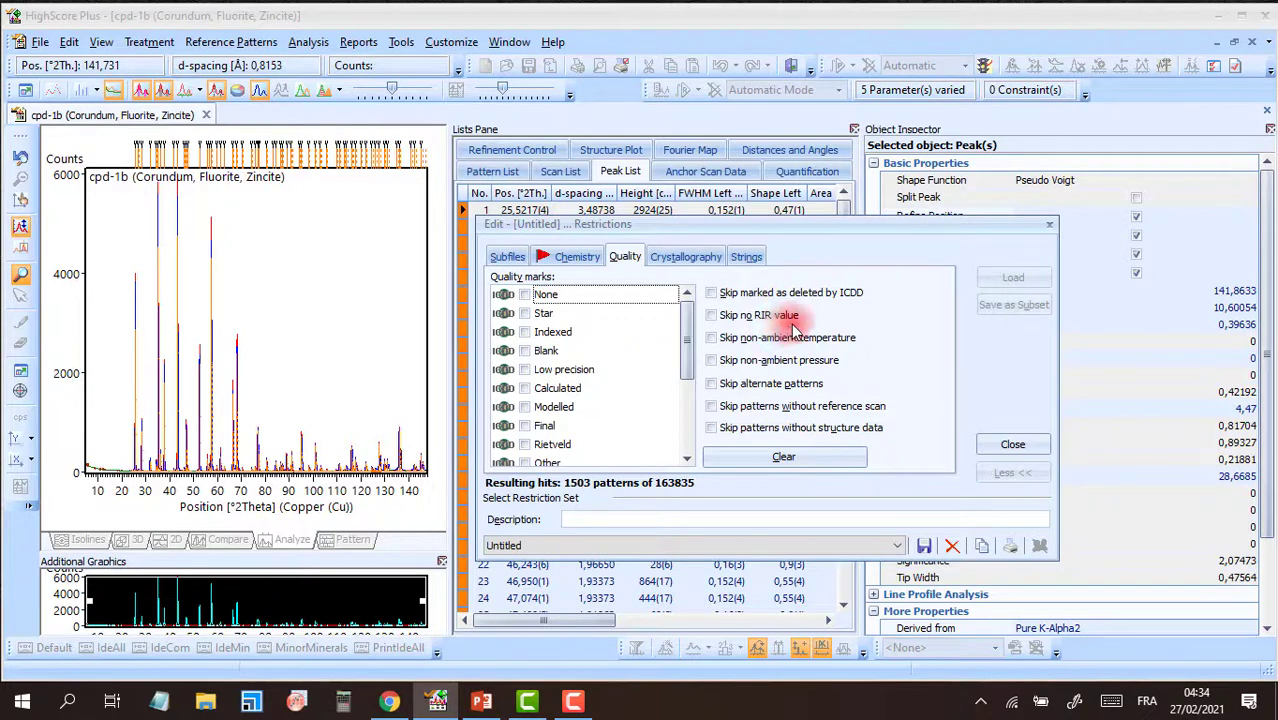
click(712, 317)
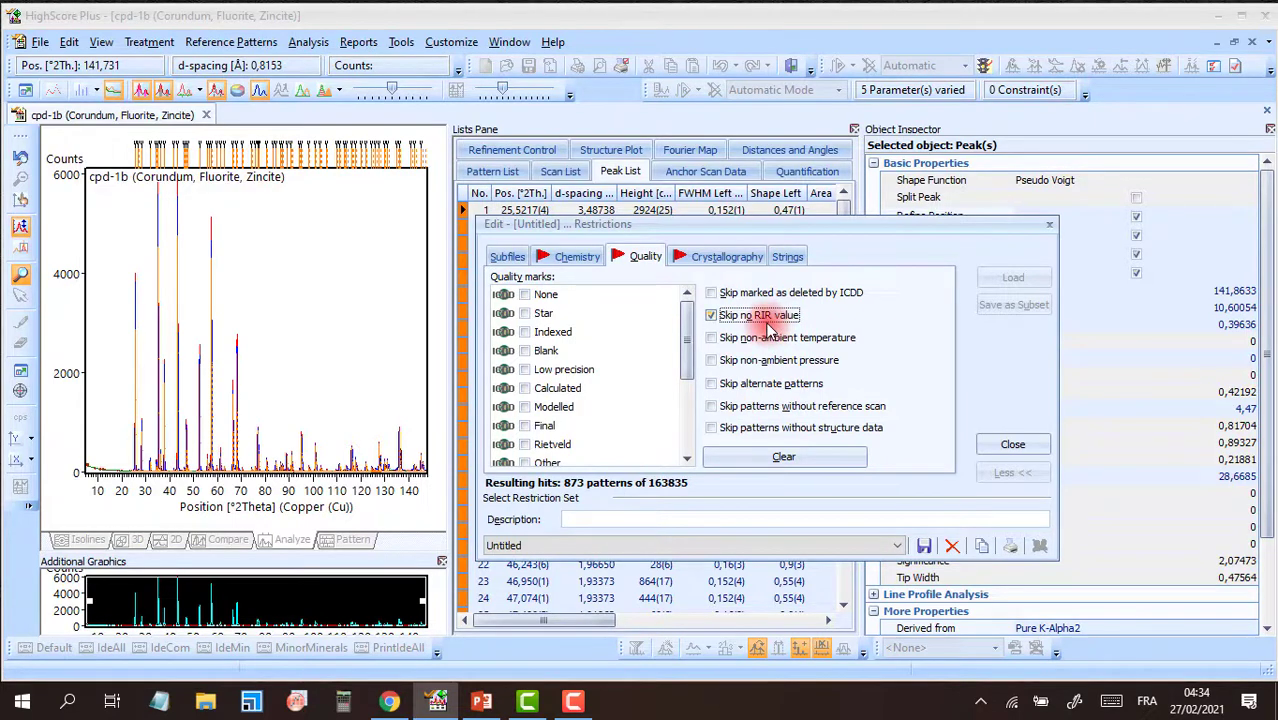
click(1013, 450)
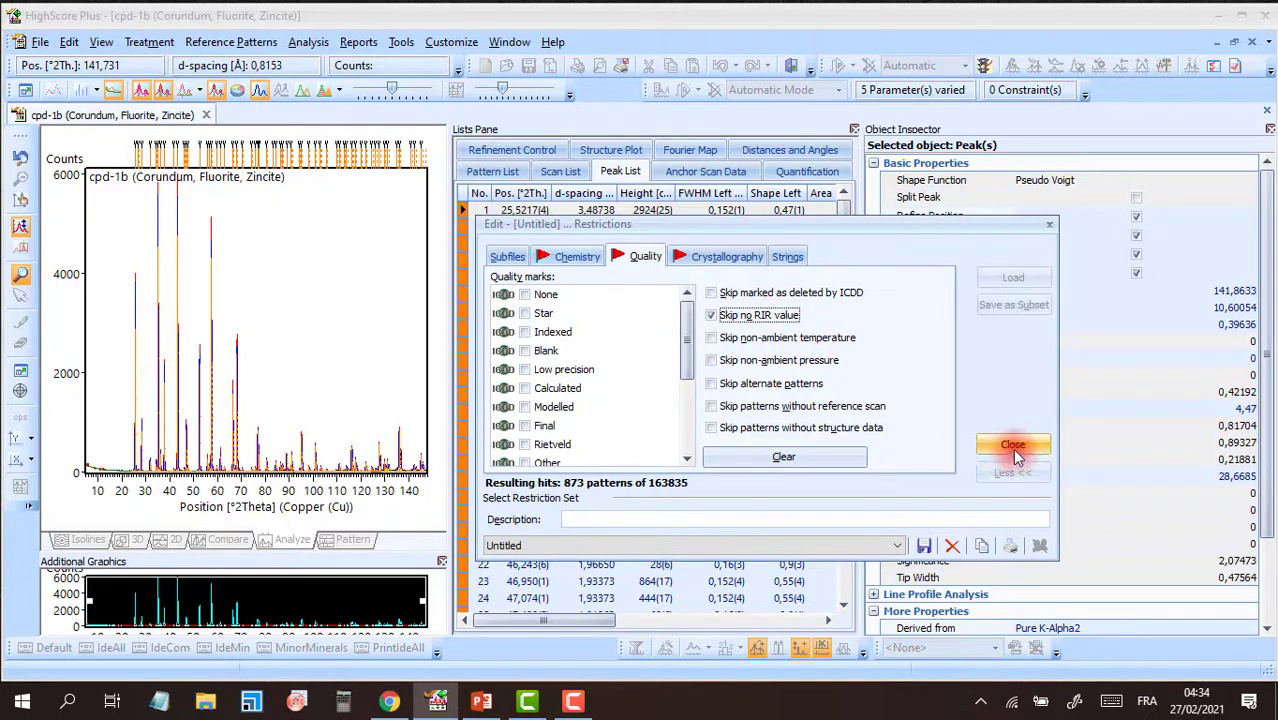
click(1013, 447)
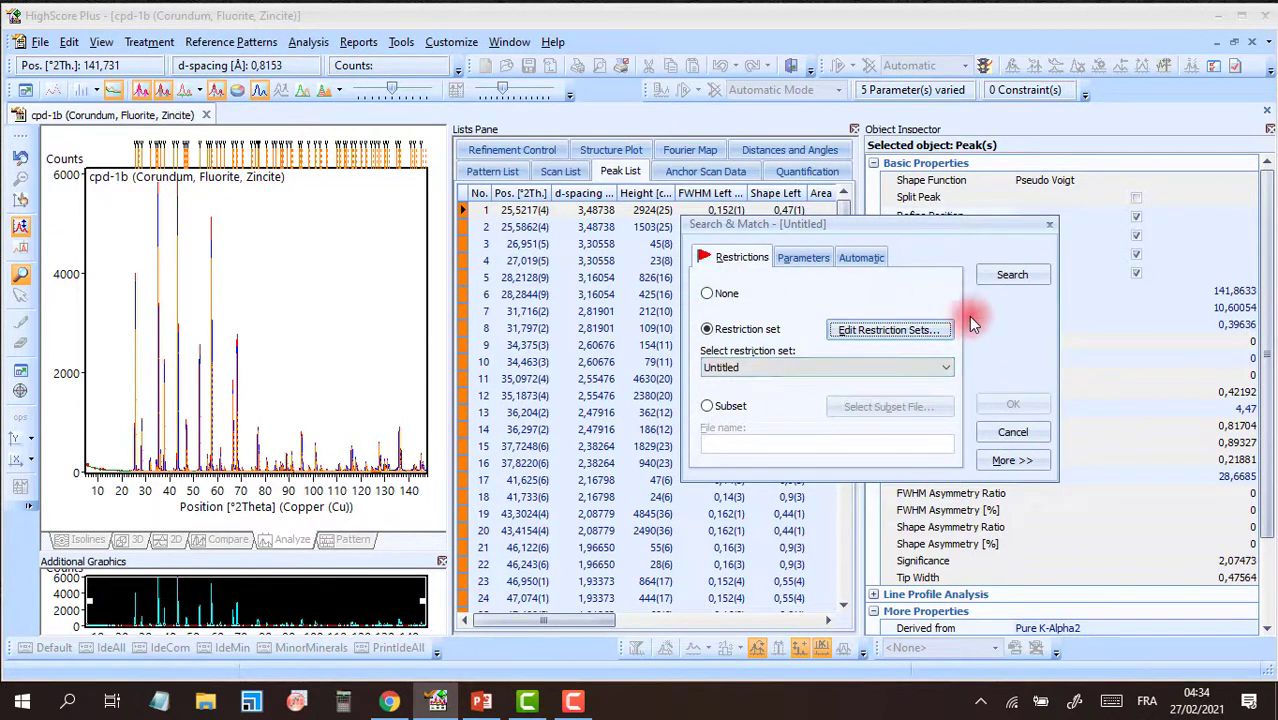
Run the phase search with the Untitled restriction set and accept its candidate list
click(1011, 281)
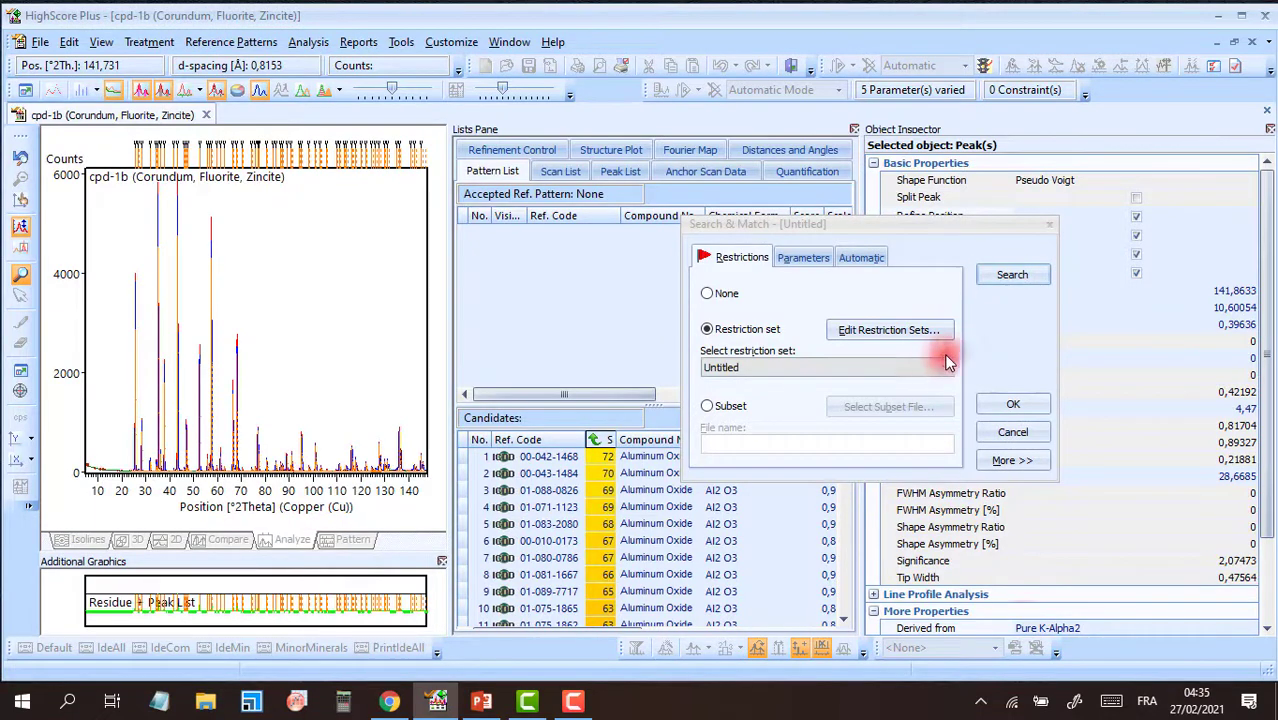
click(1010, 406)
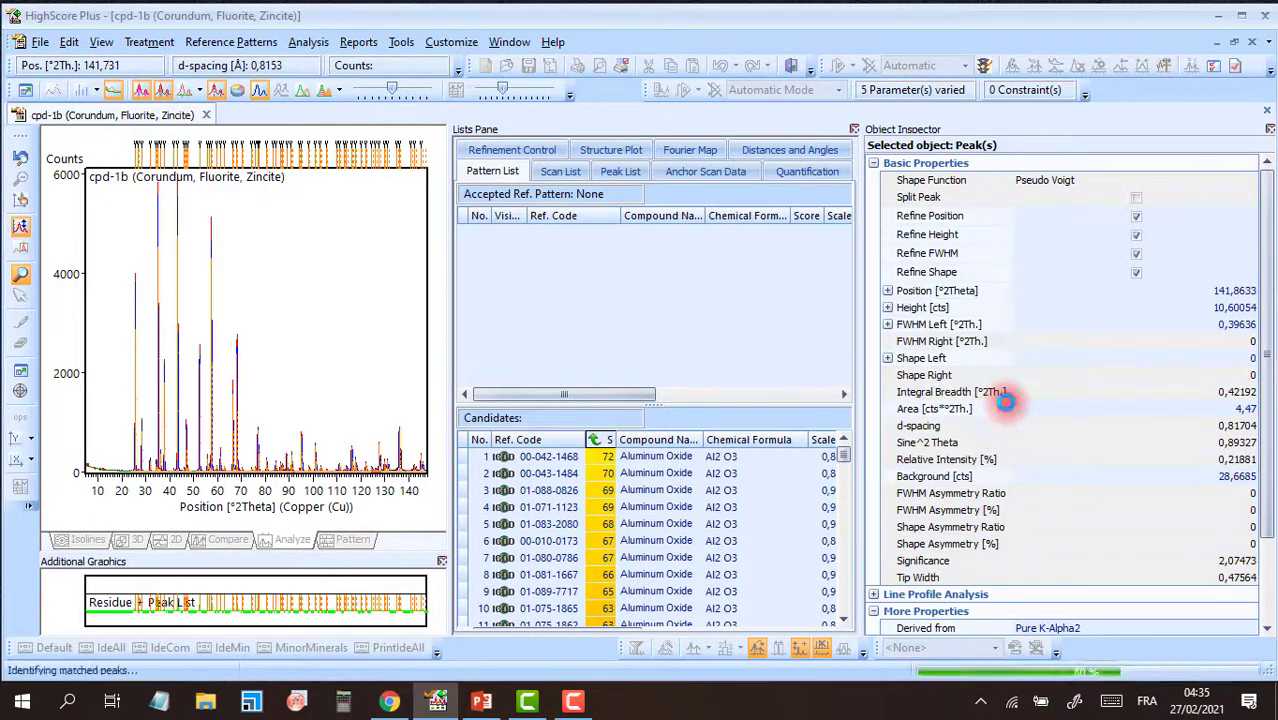
Move the top-scoring Aluminum Oxide candidate 00-042-1468 into the accepted reference patterns
mouse_move(668, 458)
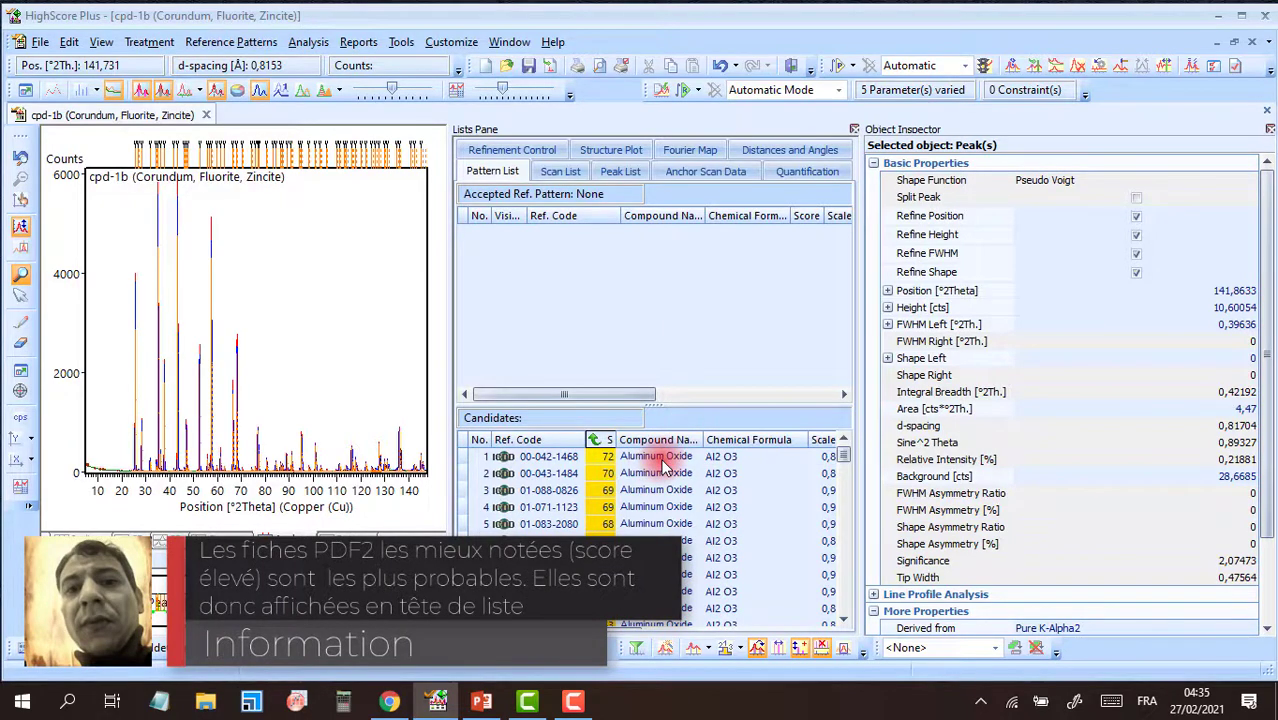
click(661, 461)
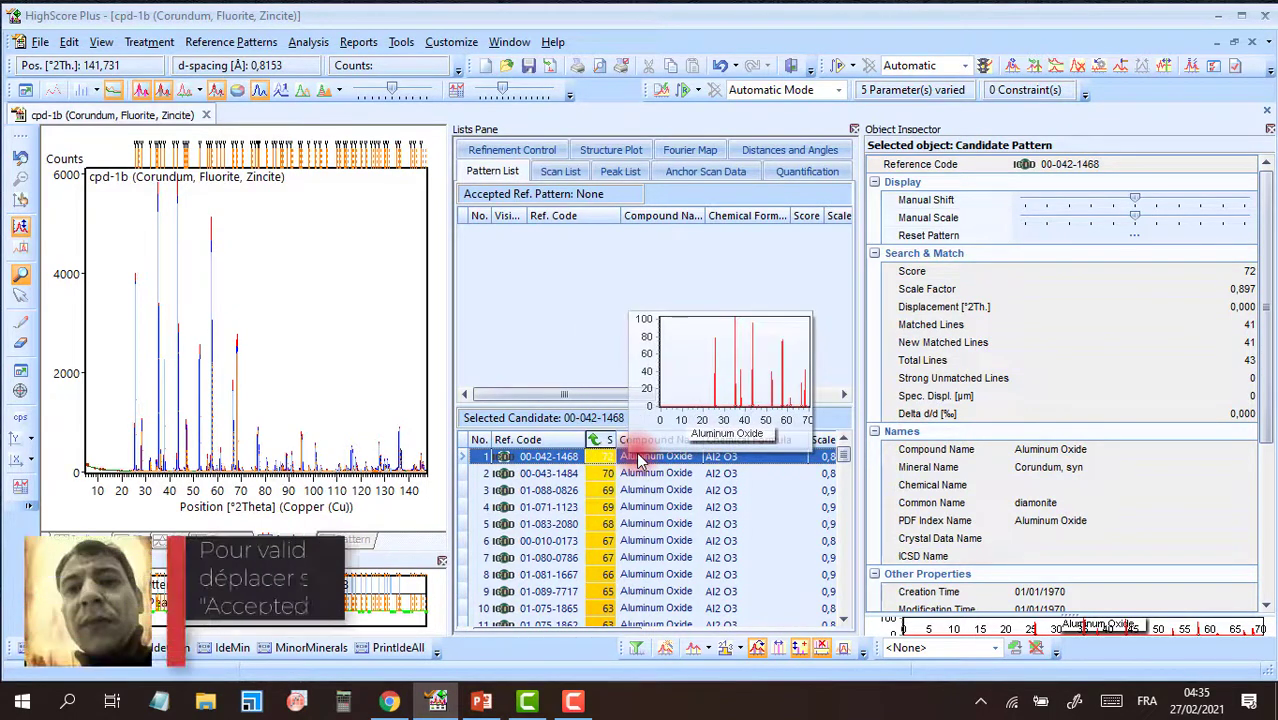
drag(638, 458, 590, 275)
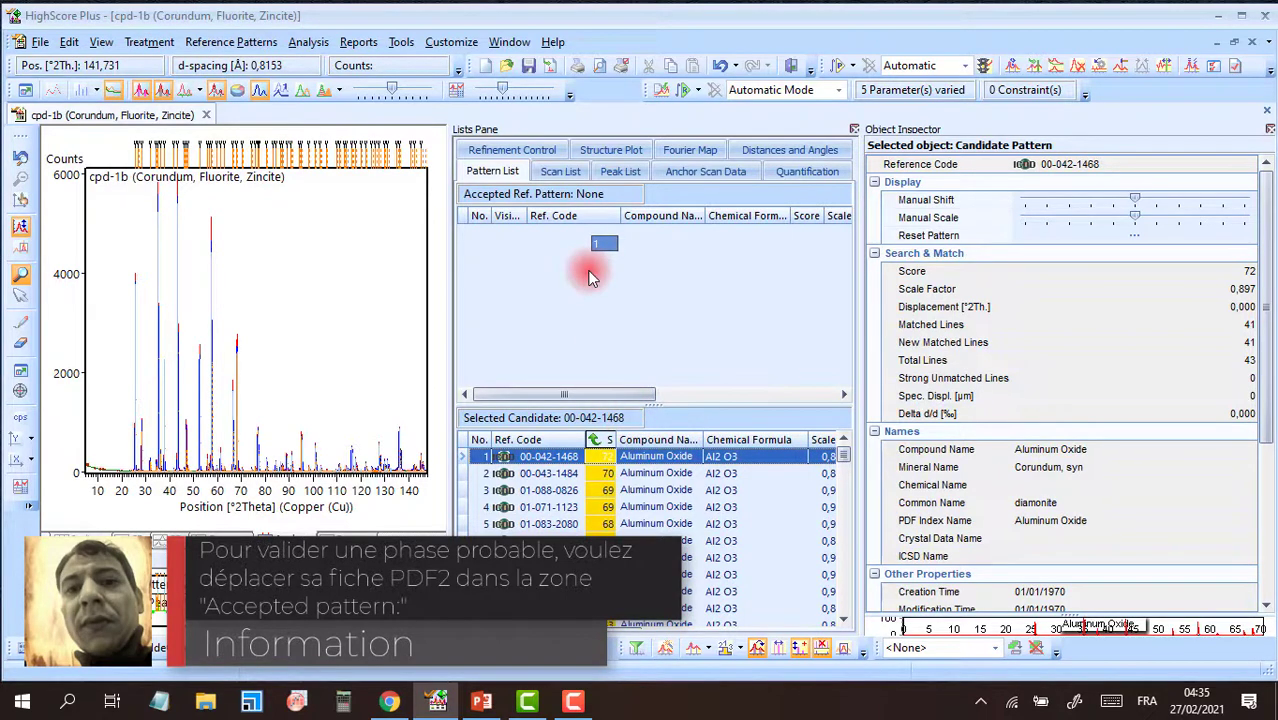
drag(590, 275, 590, 275)
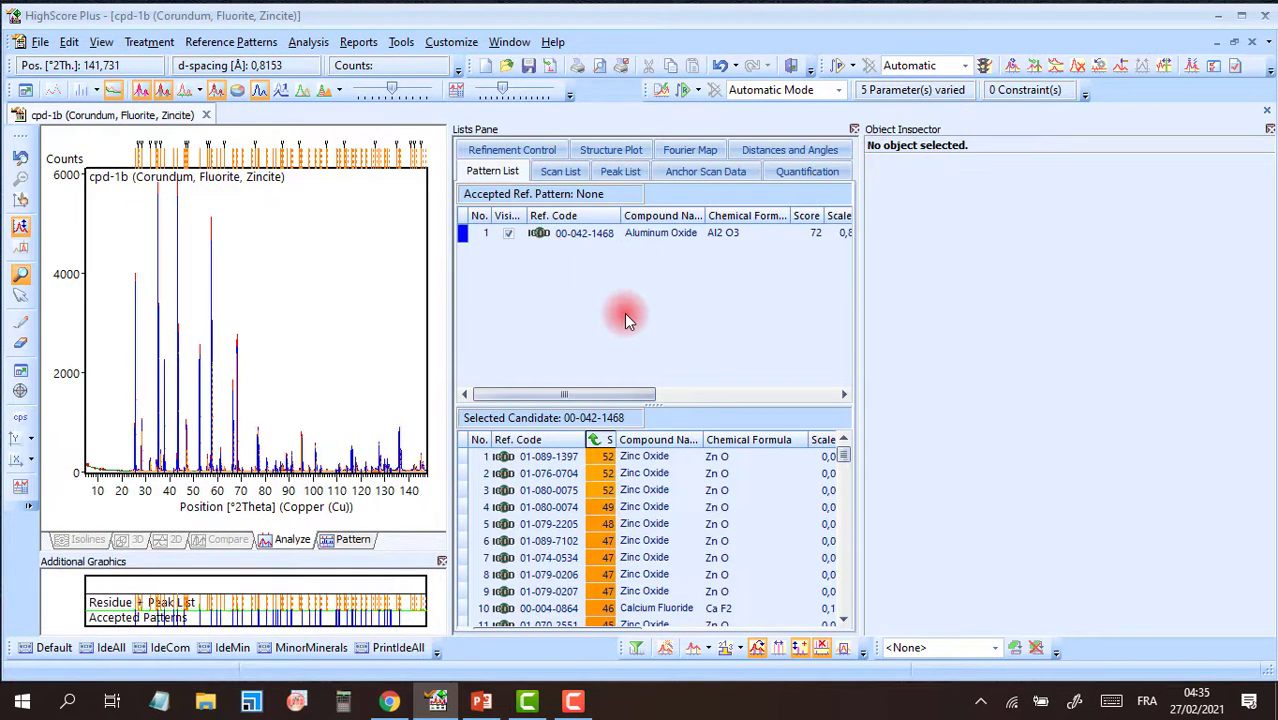
Open the reference card of pattern 00-042-1468 and examine its crystal system, space group, cell parameters, densities and cell volume
double_click(638, 240)
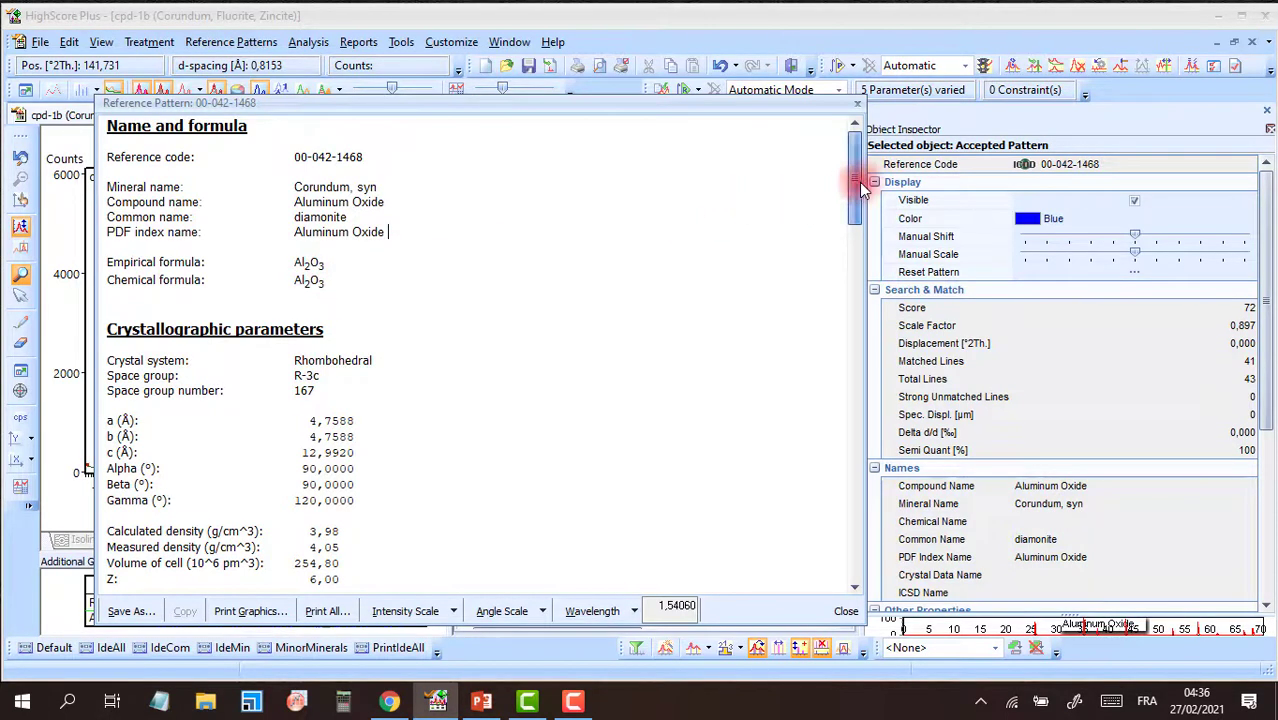
drag(859, 182, 864, 220)
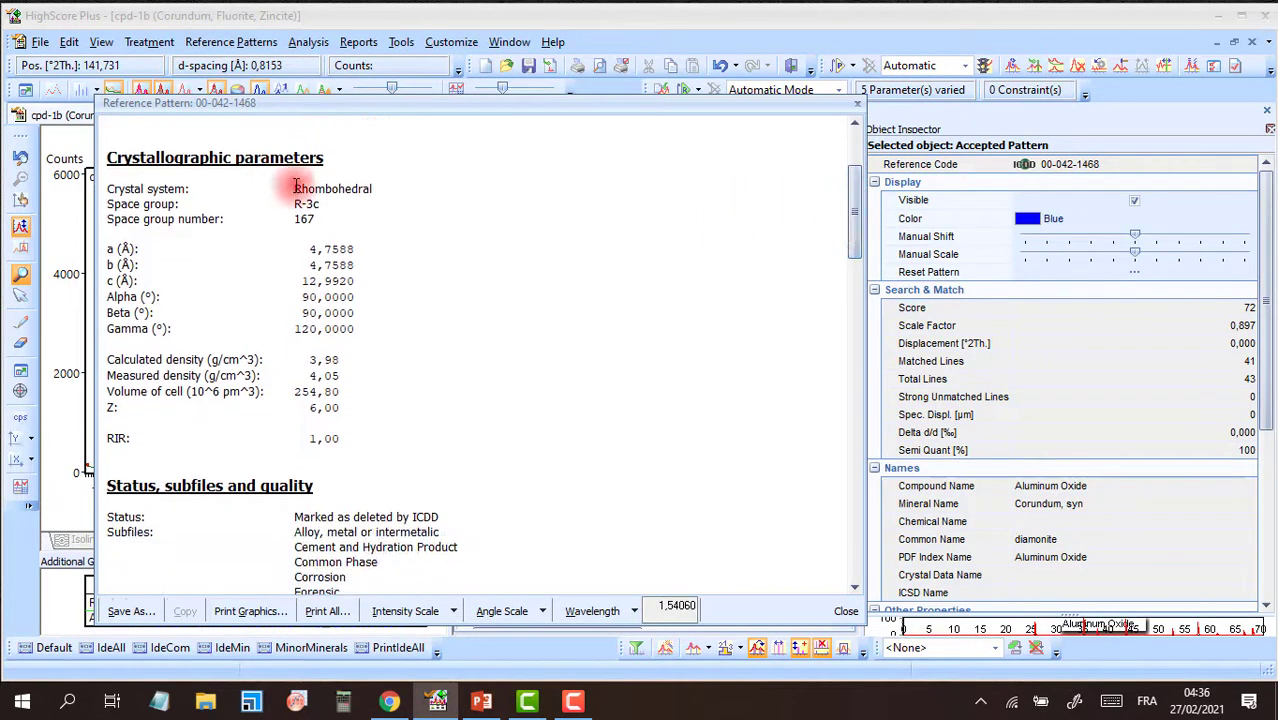
drag(294, 189, 370, 189)
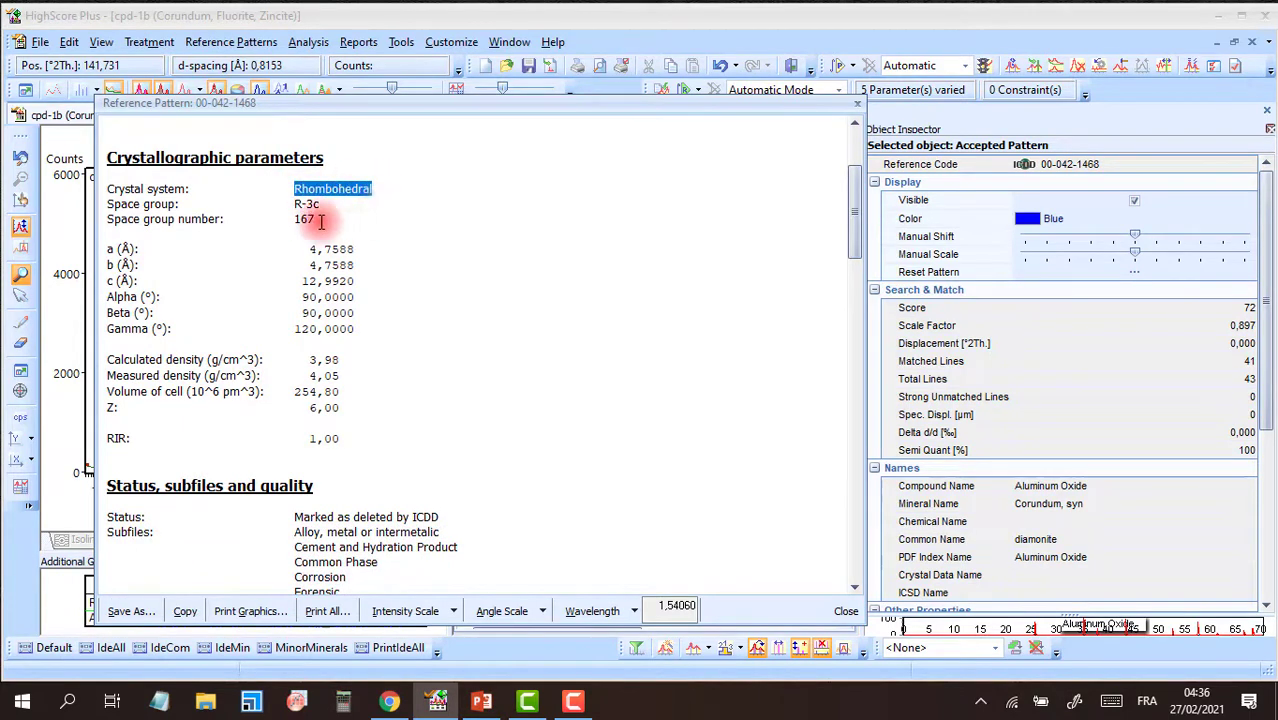
drag(295, 204, 268, 377)
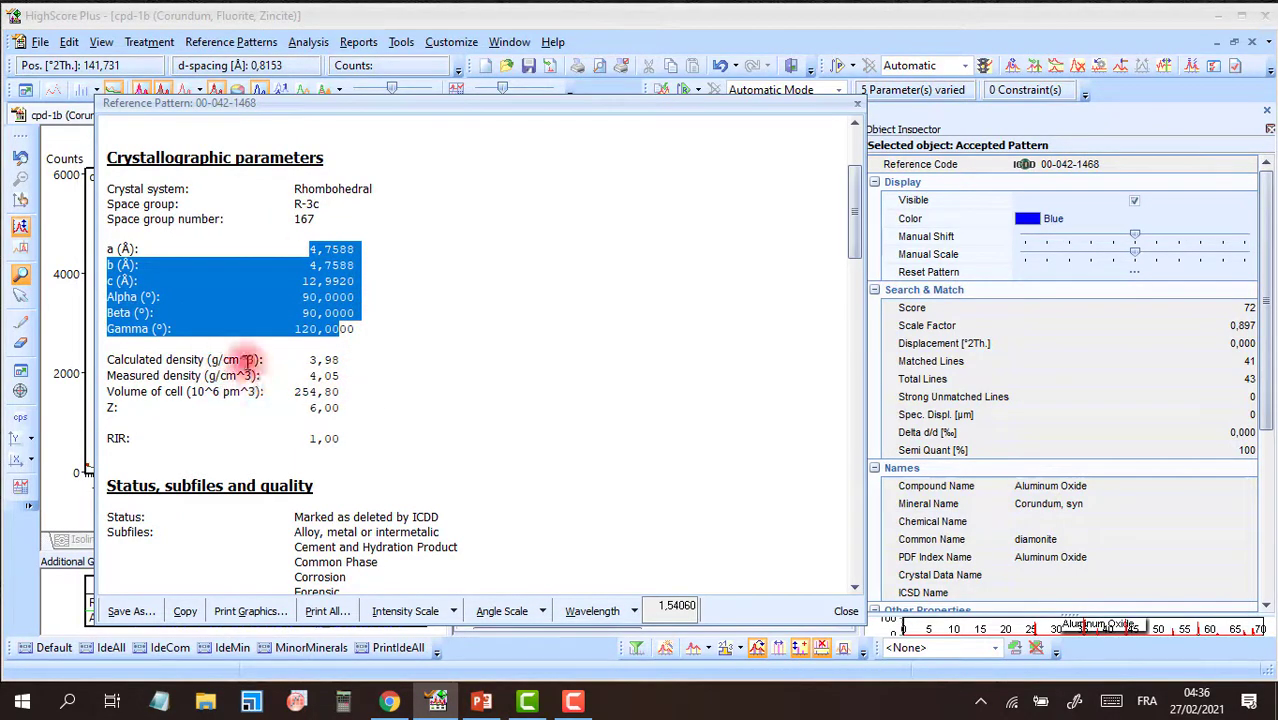
click(306, 359)
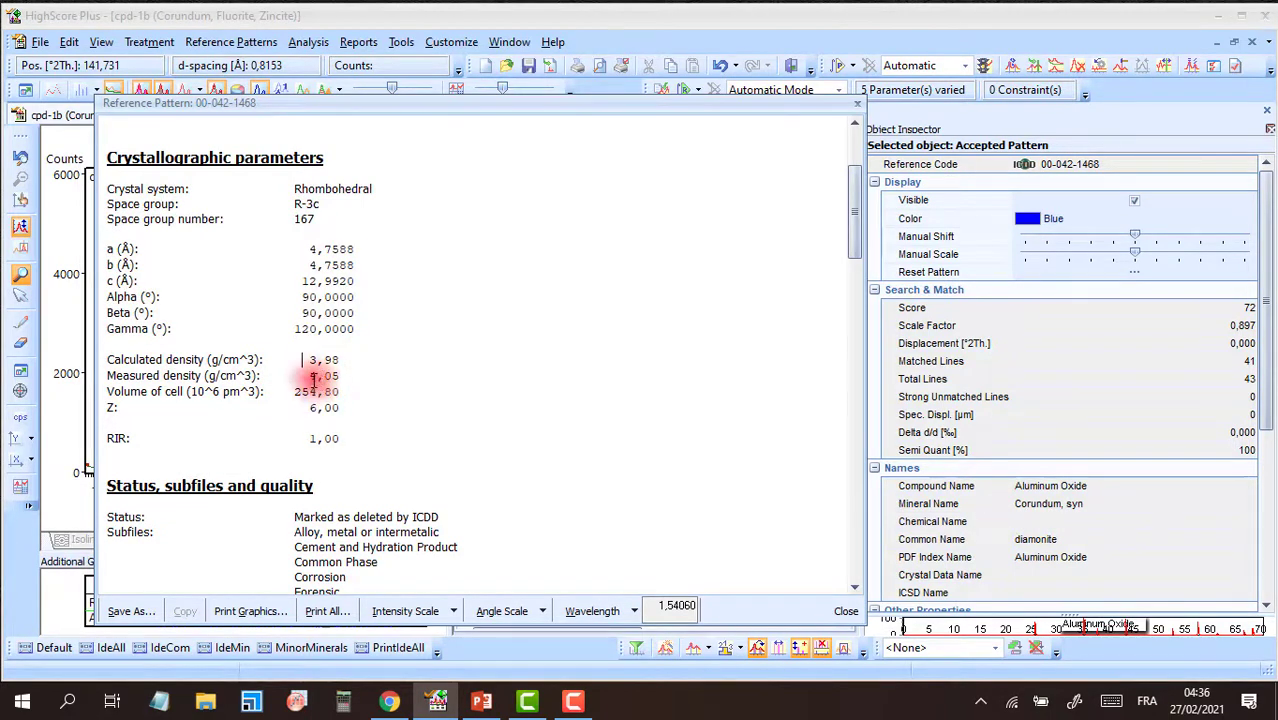
drag(311, 376, 338, 376)
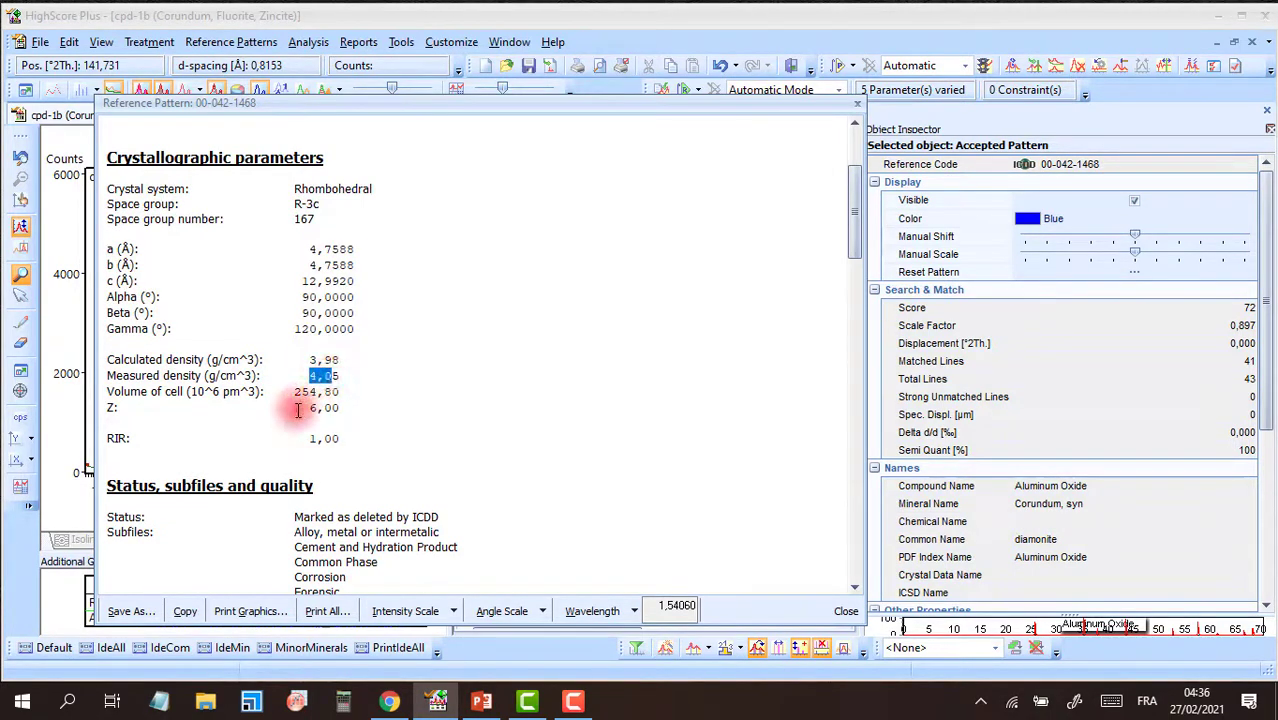
click(304, 396)
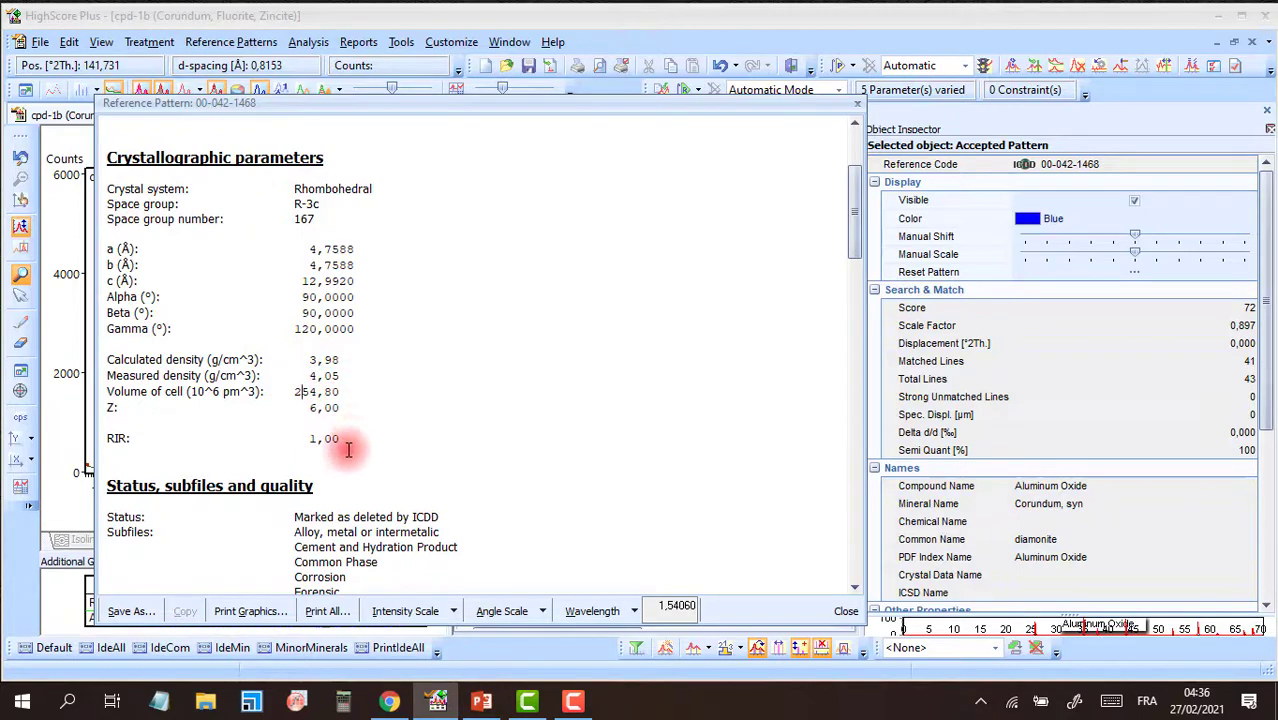
Examine the Z and RIR values, the hkl peak list and the stick pattern on the 00-042-1468 reference card
click(321, 408)
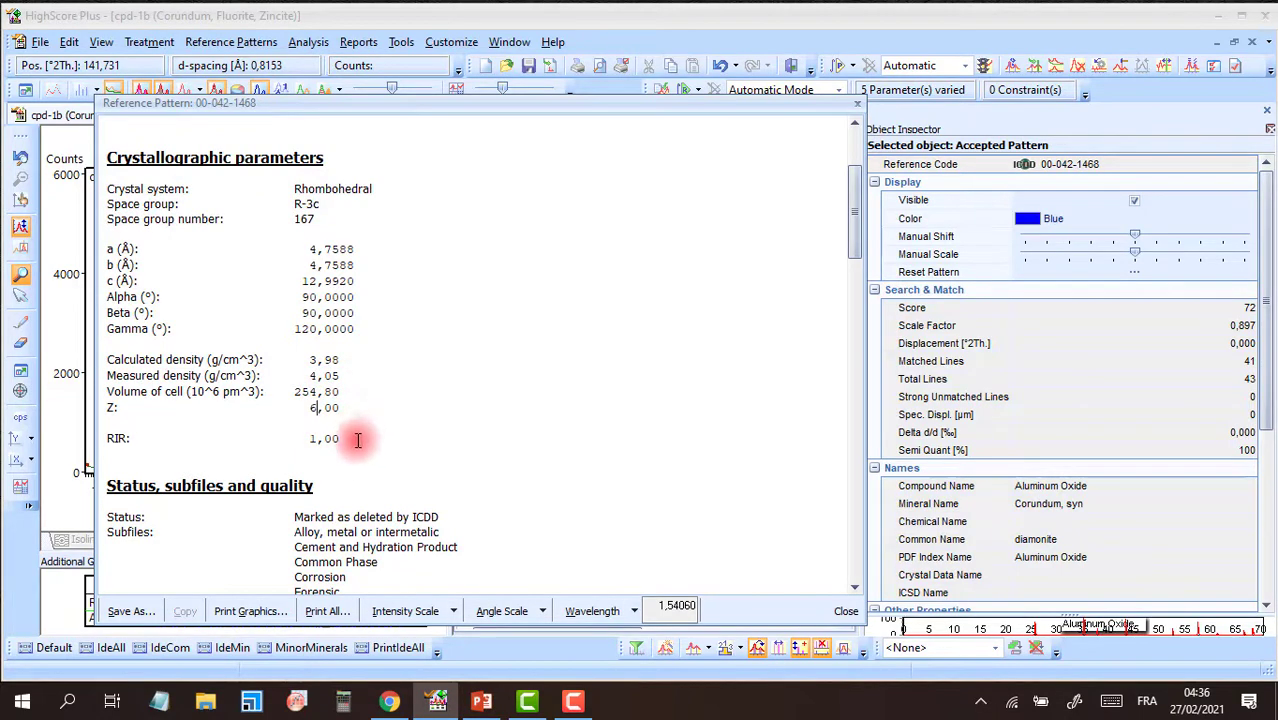
drag(309, 440, 342, 436)
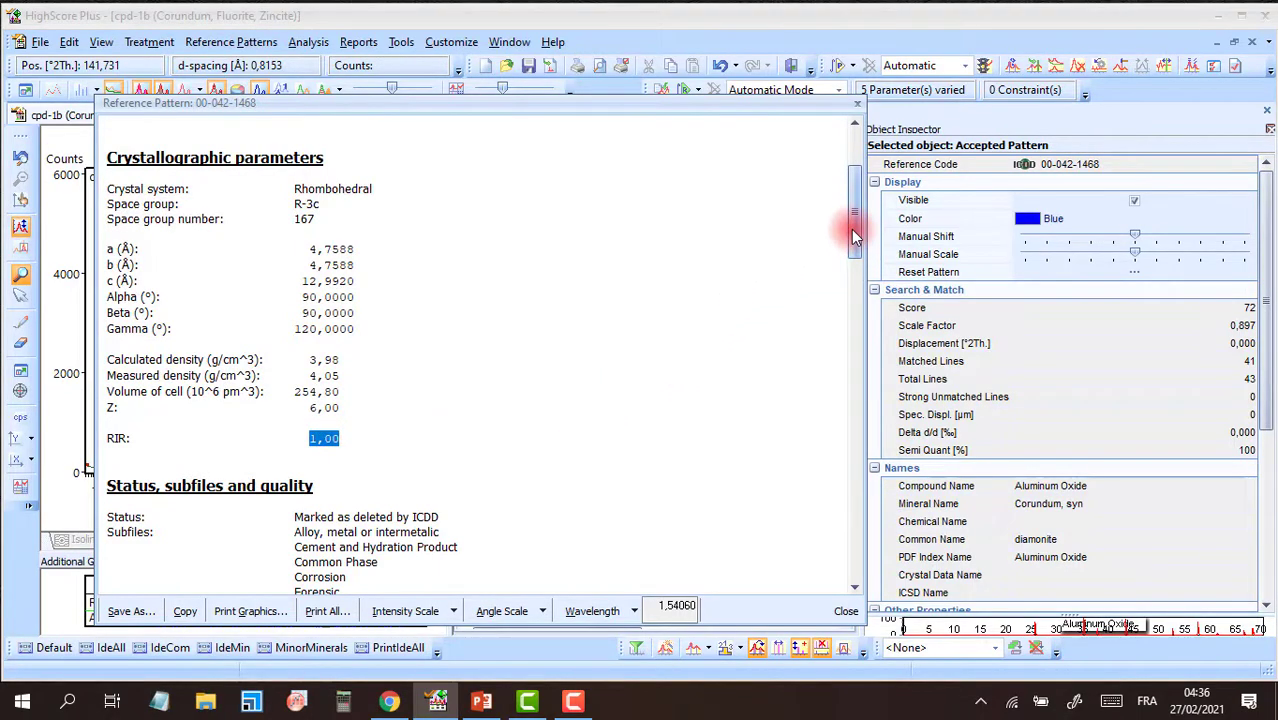
drag(855, 236, 858, 405)
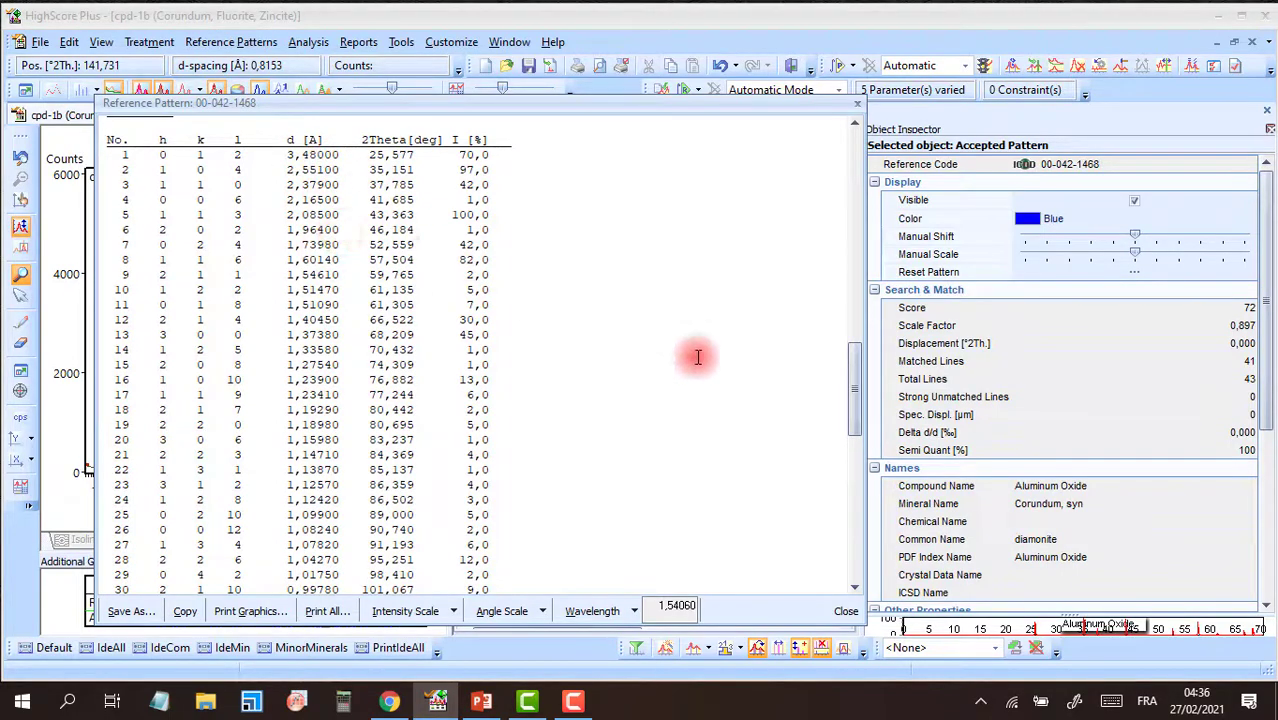
drag(857, 390, 856, 510)
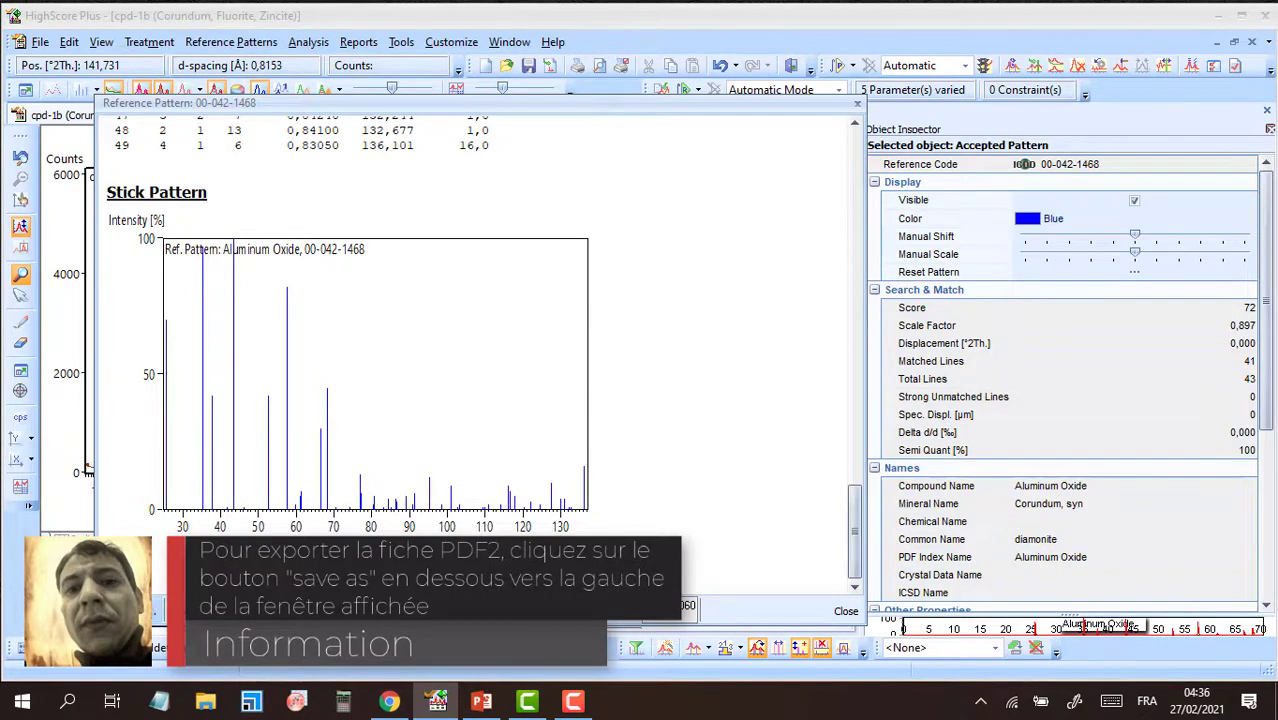
Try to export the reference card as rich text to the Desktop, and close the card
click(130, 611)
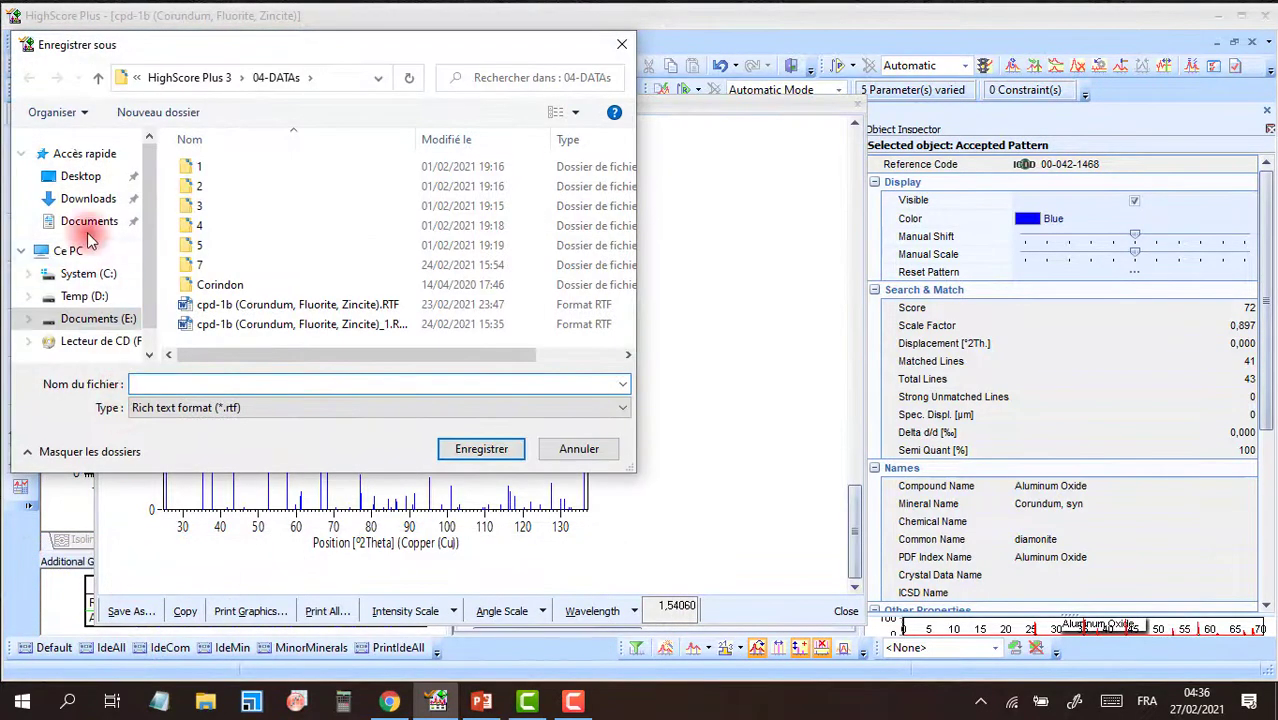
click(74, 182)
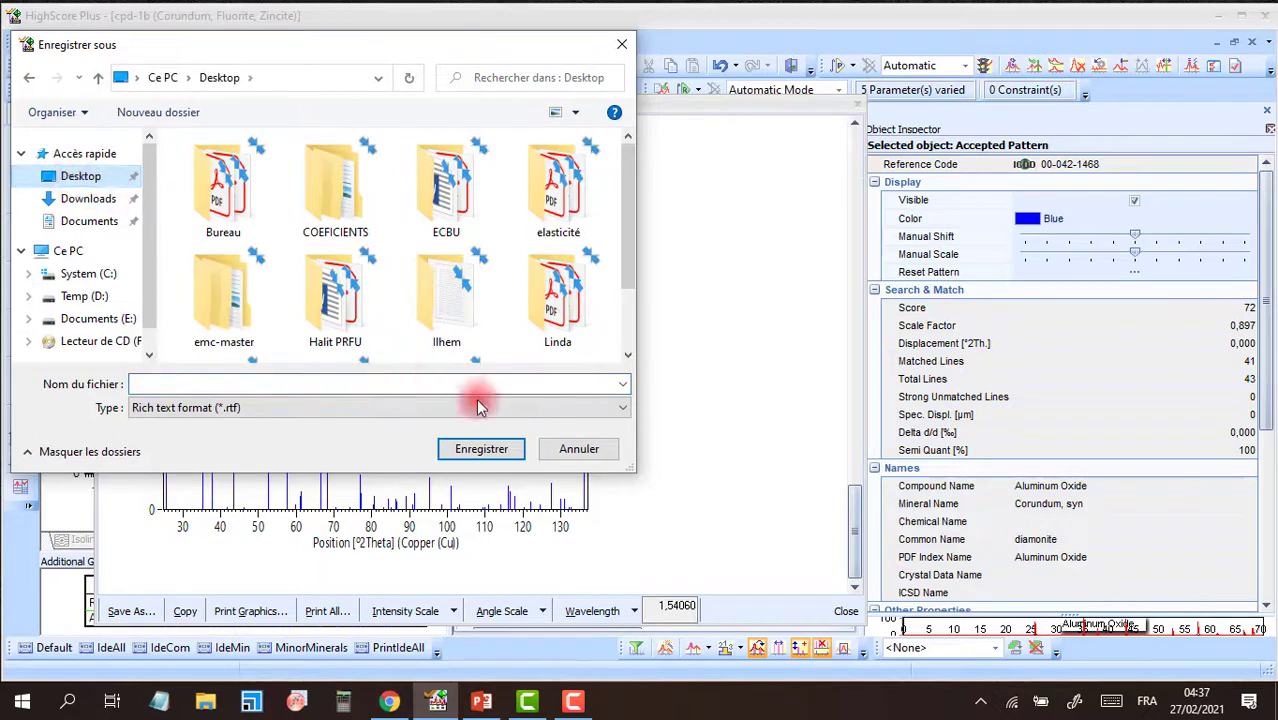
click(258, 385)
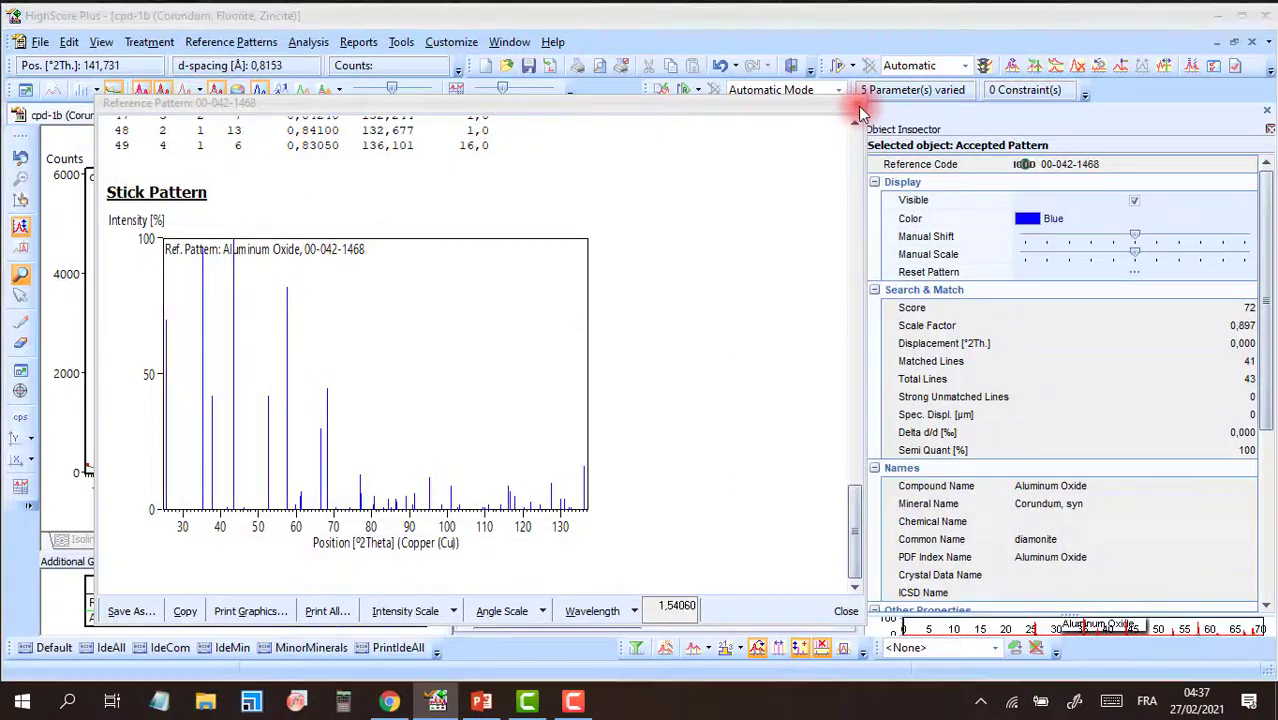
click(858, 106)
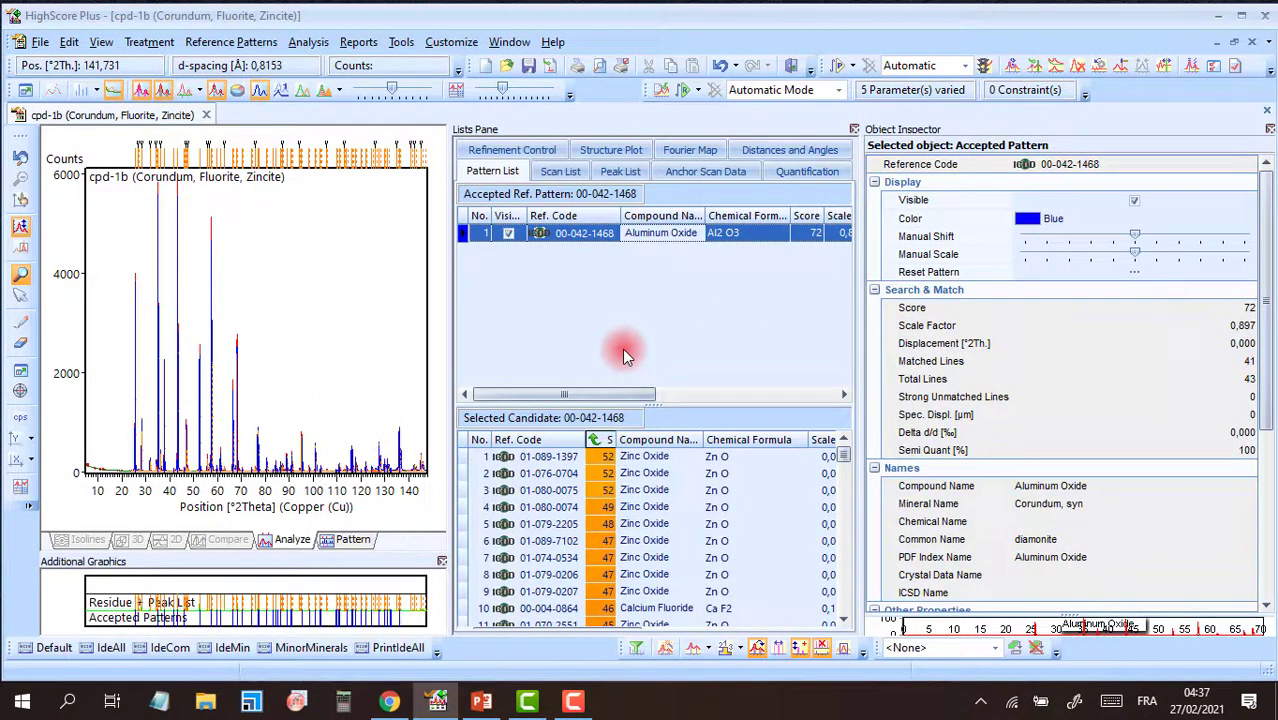
Examine the black markers of unassigned peaks above the scan, looking closely at about 23 to 39 °2Theta, and return to the full range
click(157, 152)
click(135, 152)
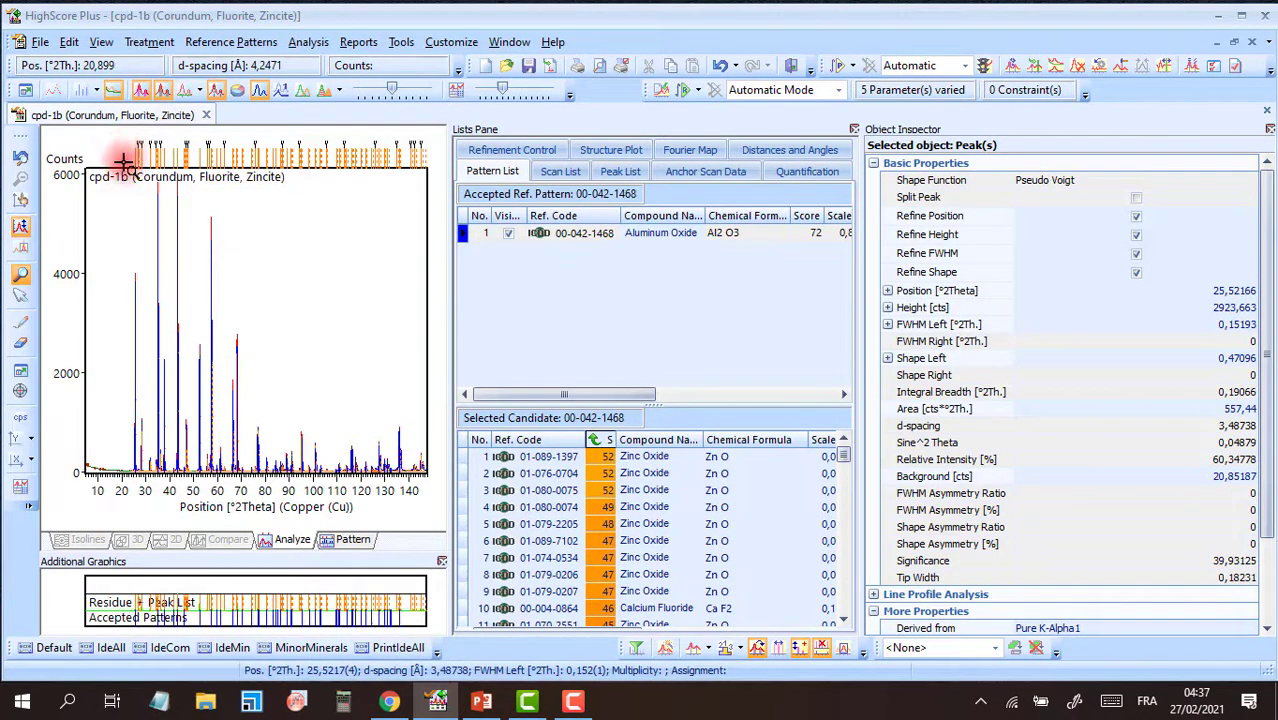
drag(123, 162, 422, 172)
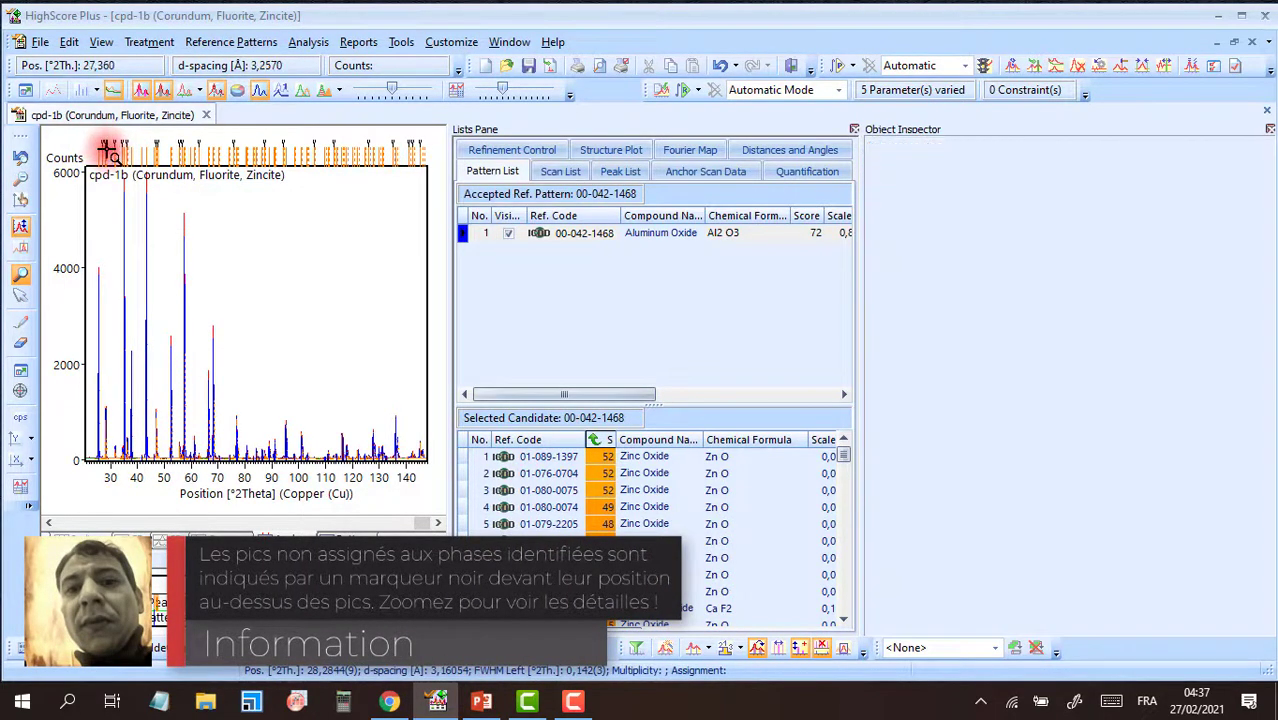
mouse_move(104, 153)
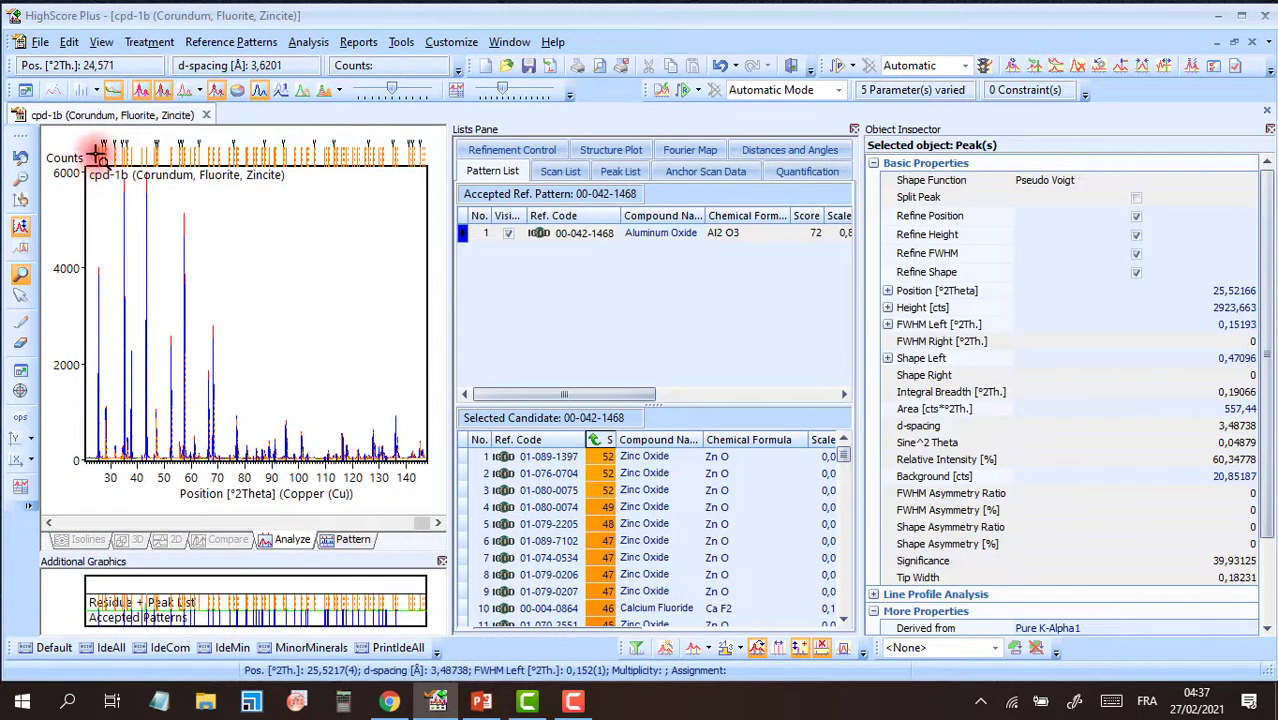
drag(91, 181, 139, 192)
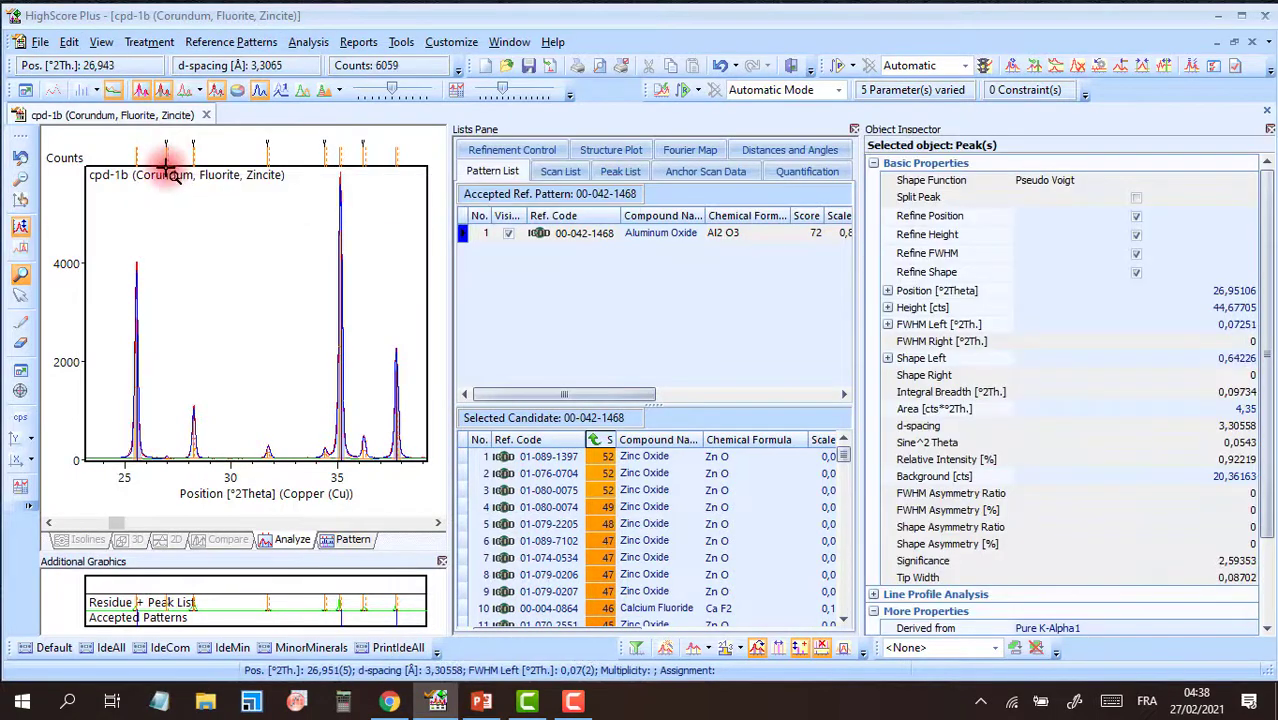
mouse_move(167, 148)
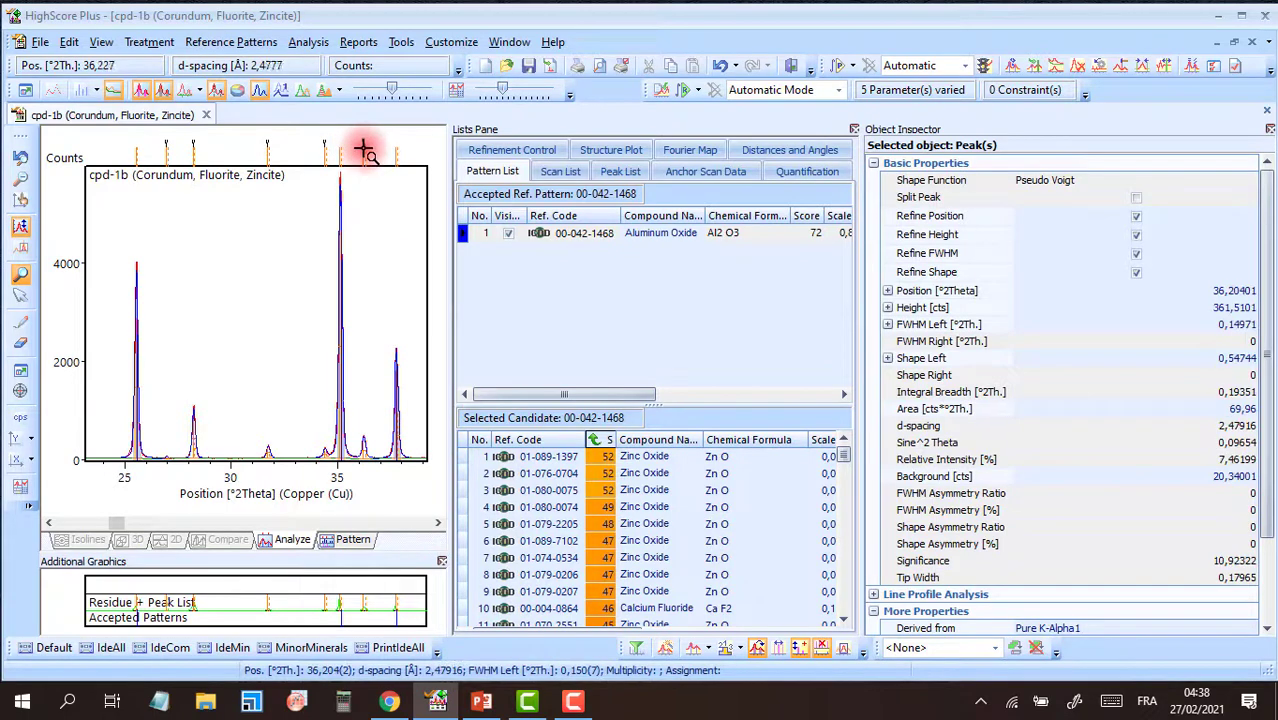
mouse_move(364, 158)
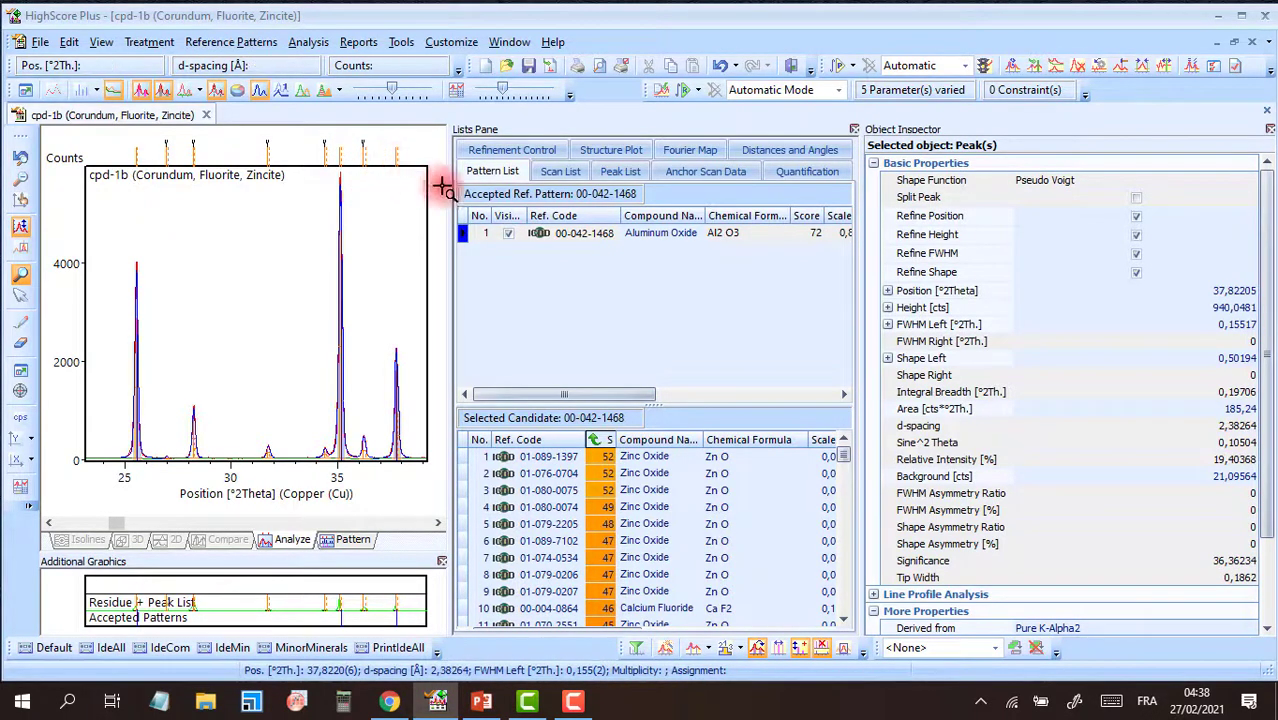
right_click(278, 266)
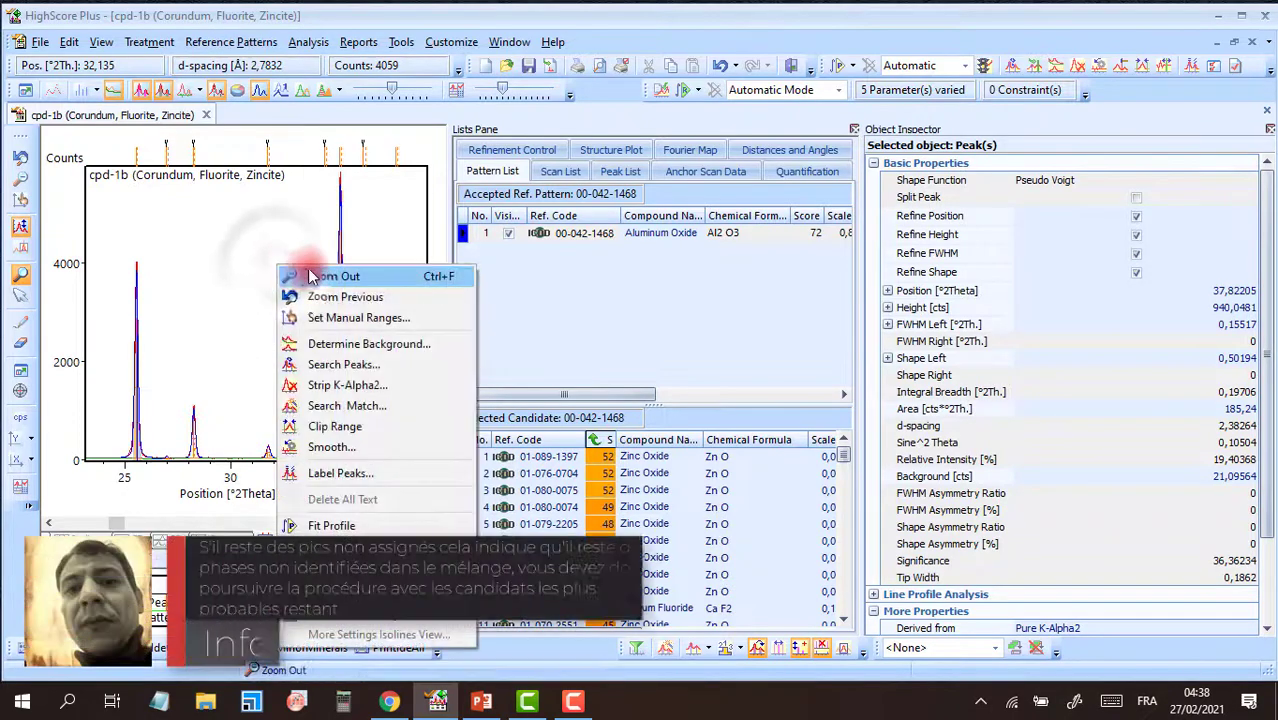
click(312, 274)
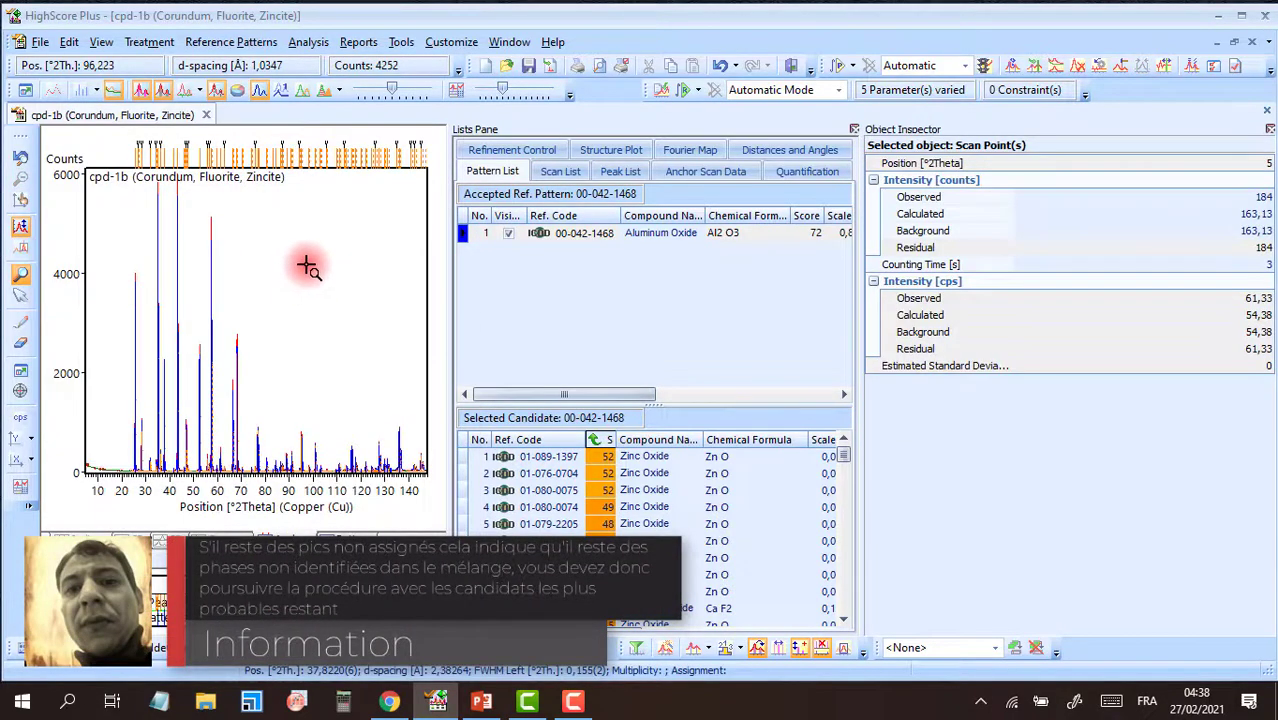
Move the top-scoring Zinc Oxide candidate 01-089-1397 and Calcium Fluoride candidate 00-004-0864 into the accepted reference patterns
mouse_move(640, 458)
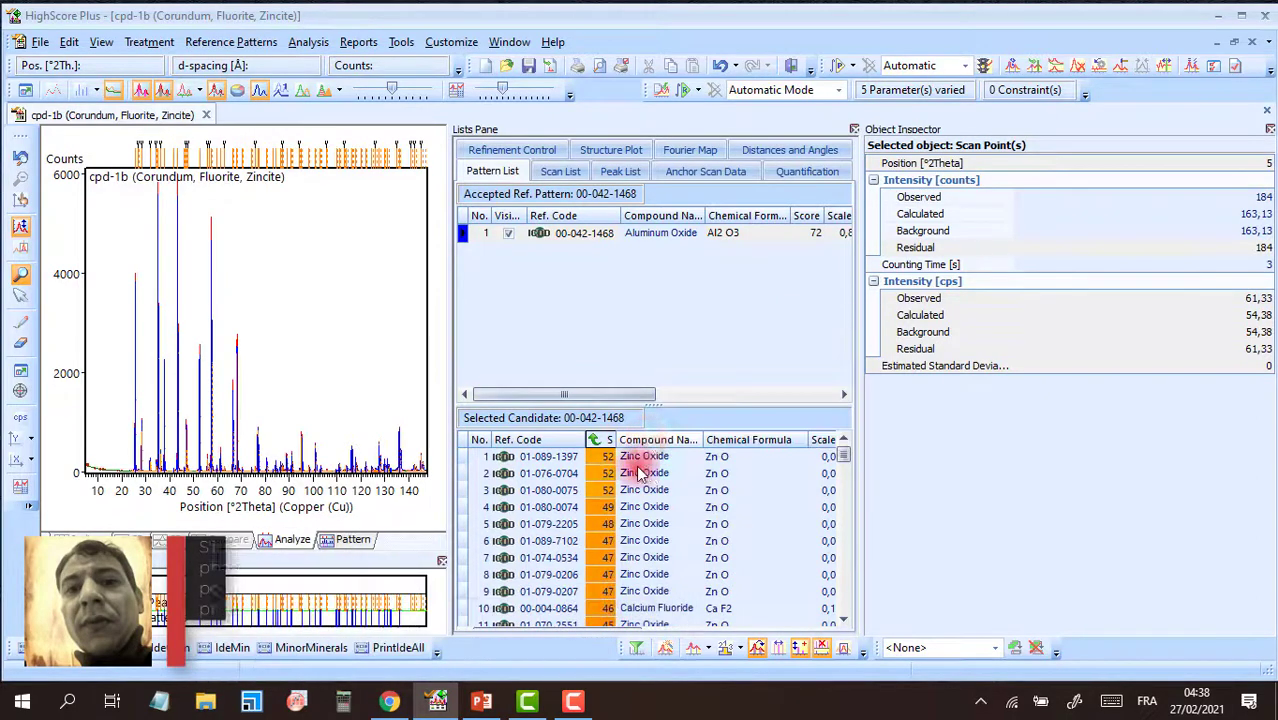
click(640, 458)
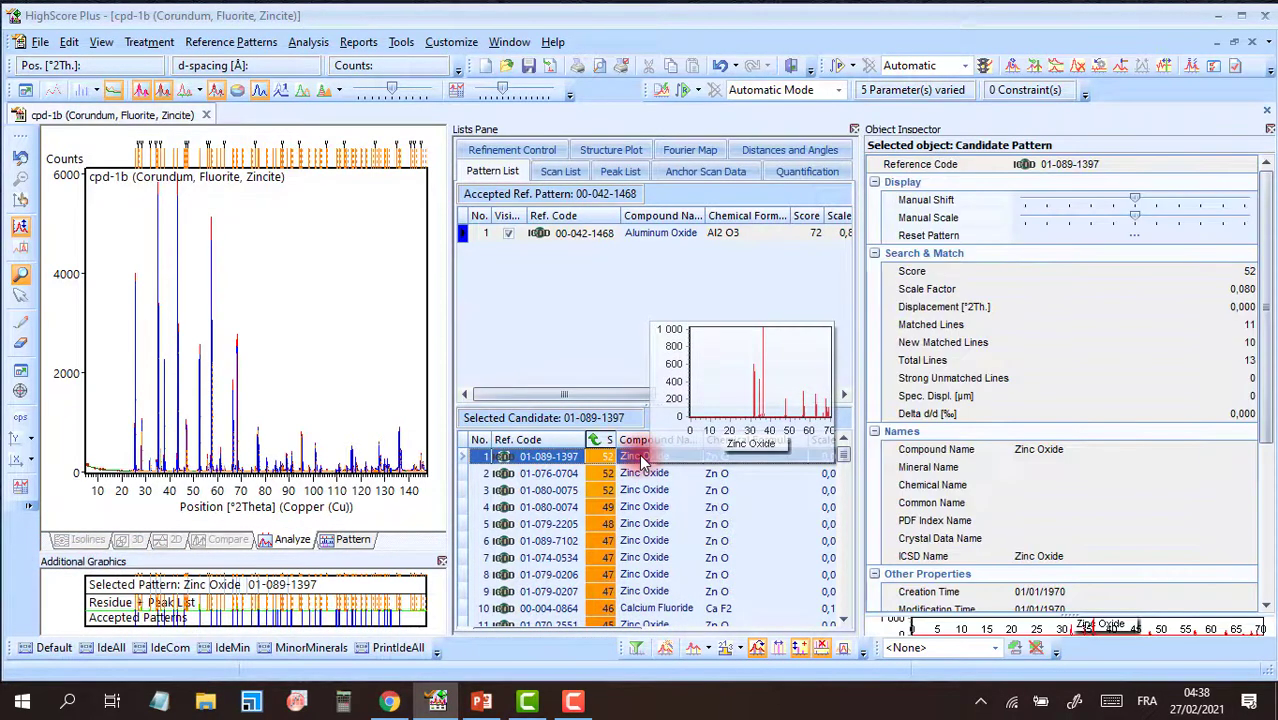
drag(637, 448, 592, 326)
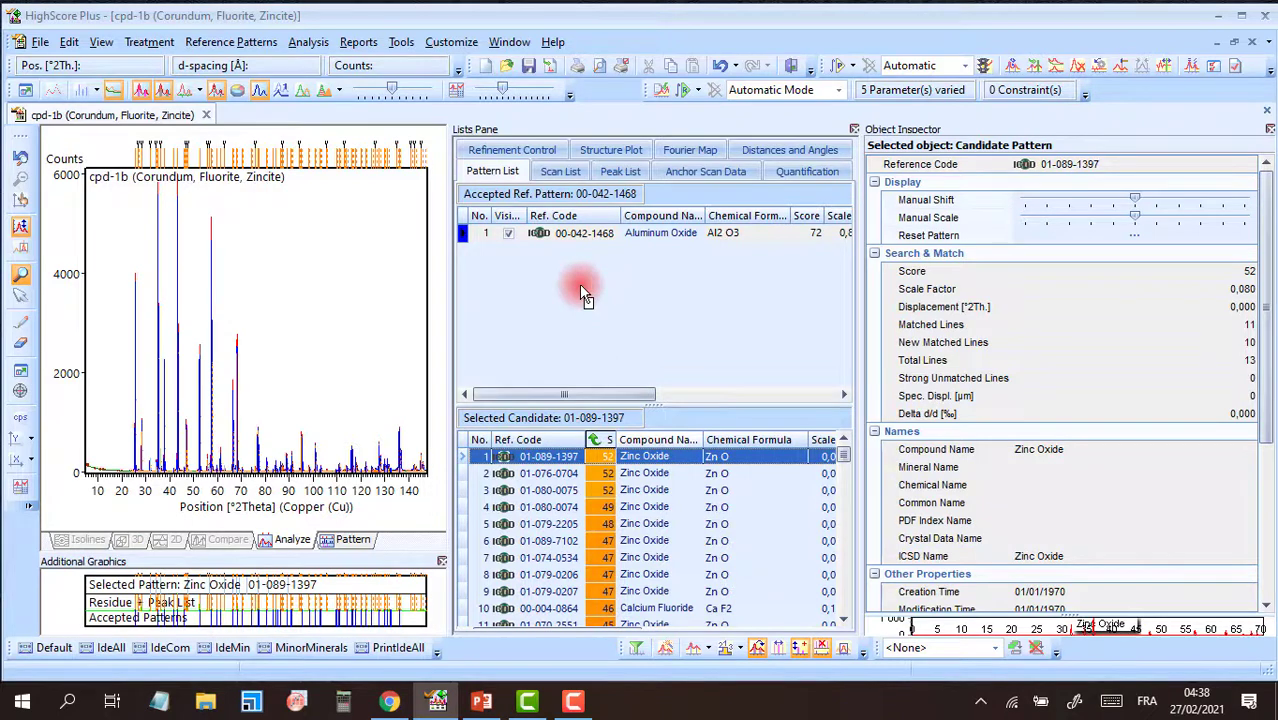
drag(580, 286, 580, 286)
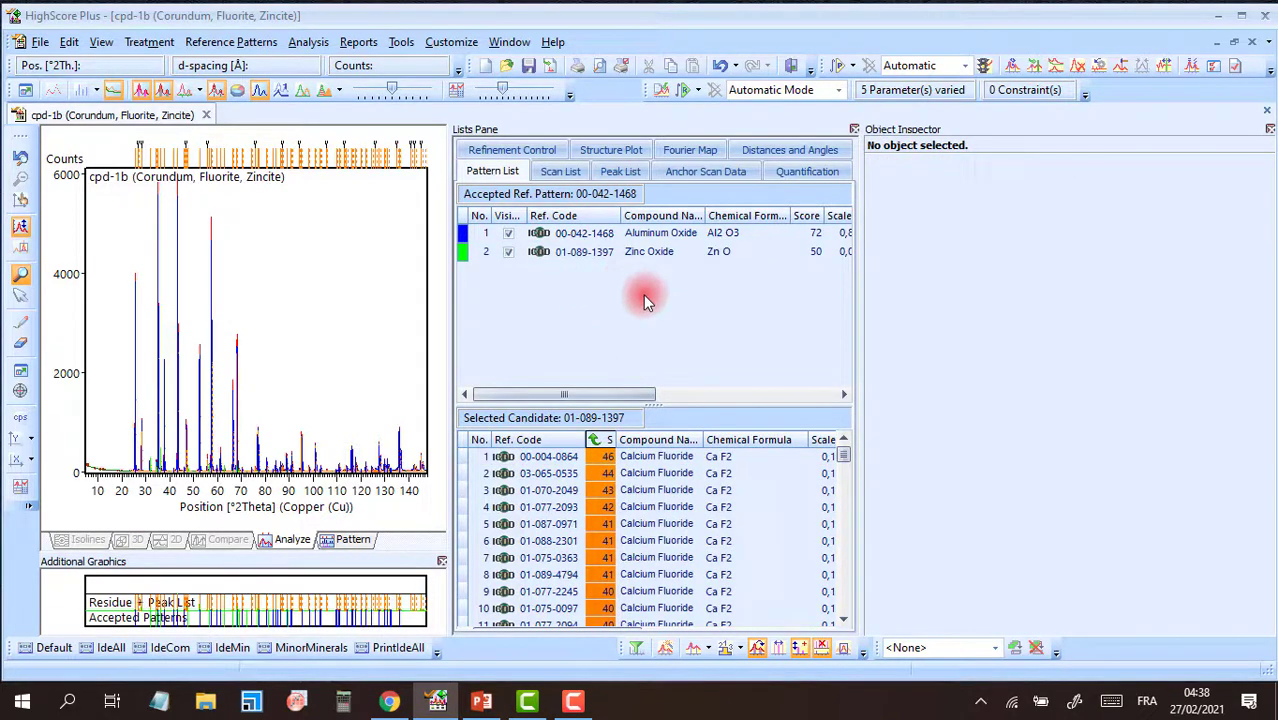
click(136, 163)
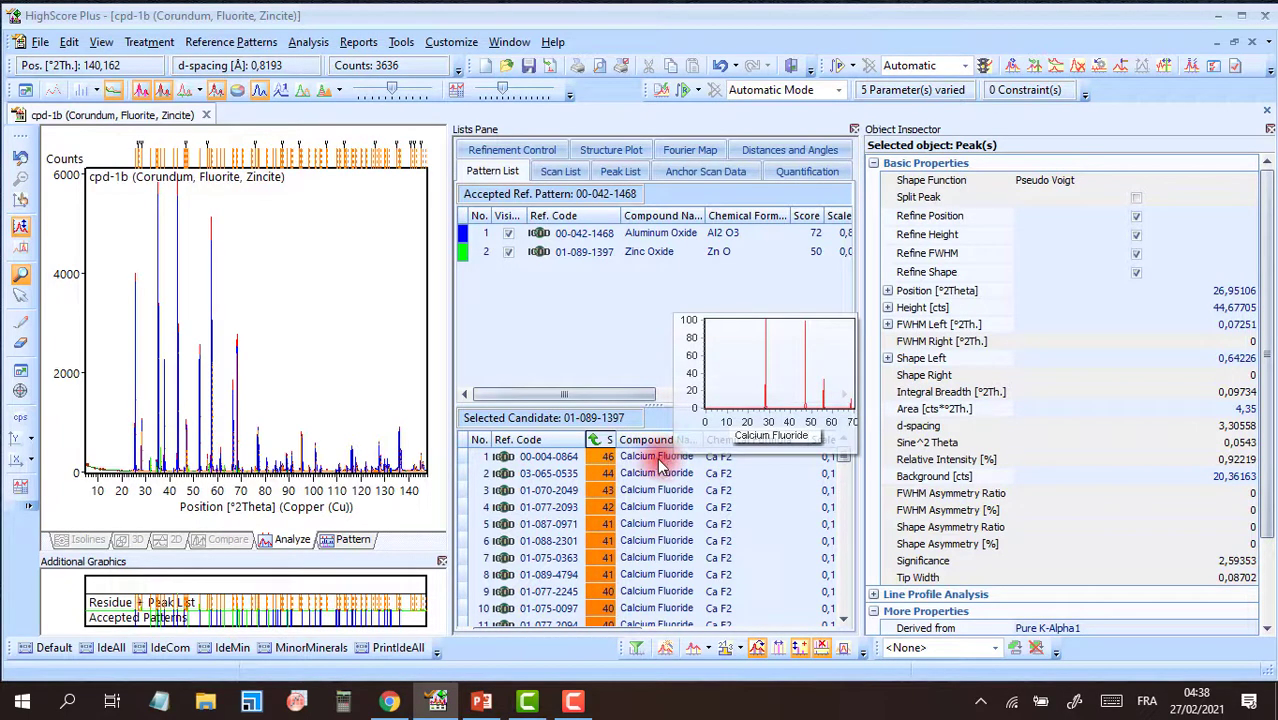
drag(658, 466, 607, 308)
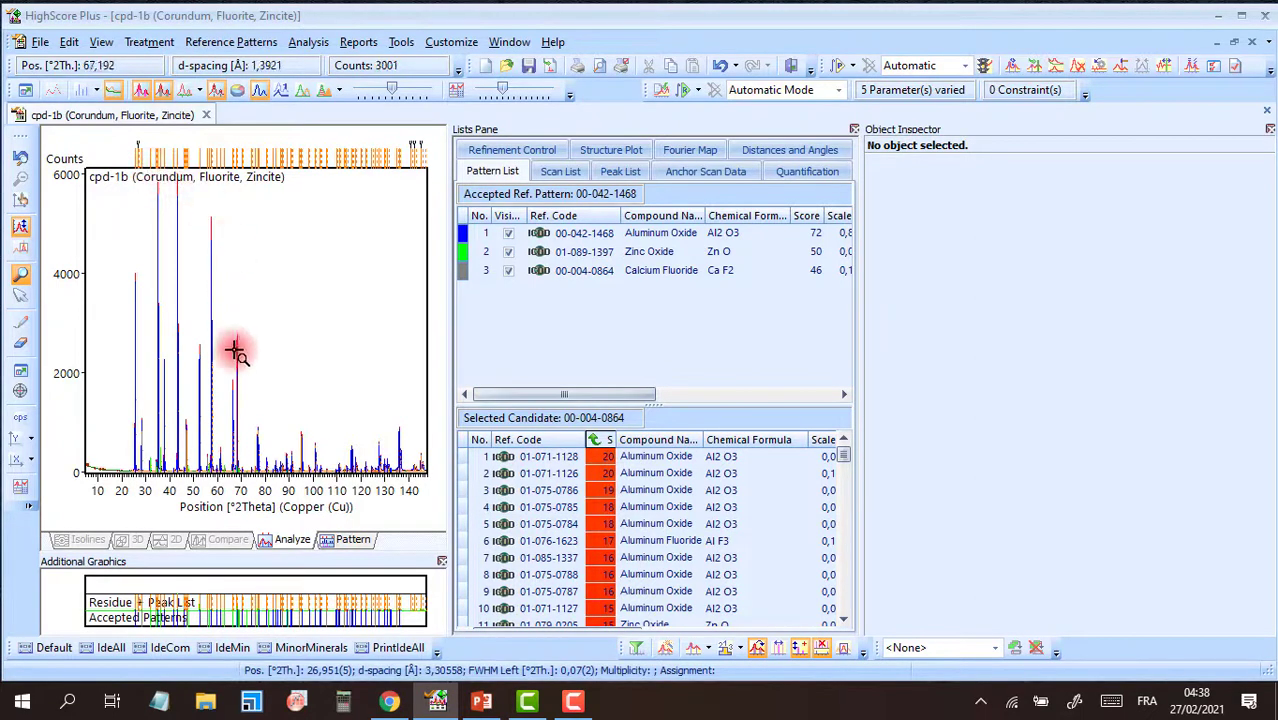
Examine the remaining unassigned peaks in the scan, especially the weak ones at the high-angle end up to about 142 °2Theta
click(321, 436)
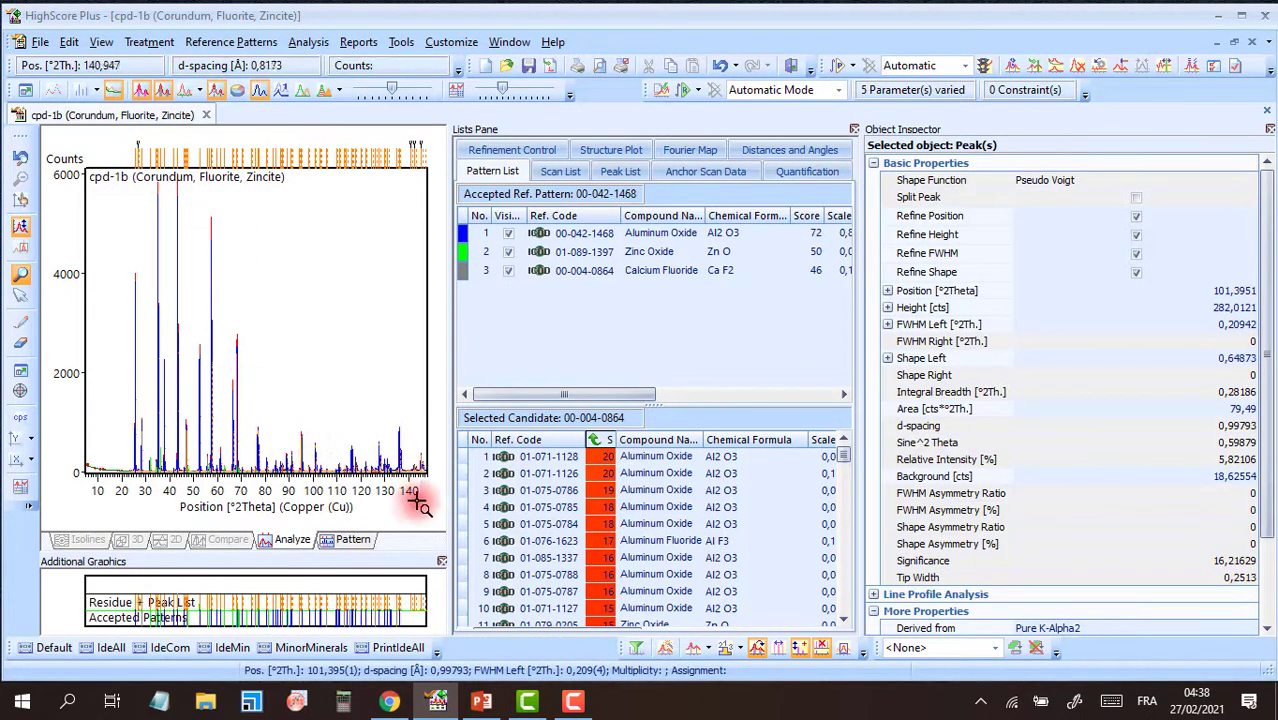
drag(355, 441, 105, 434)
click(405, 425)
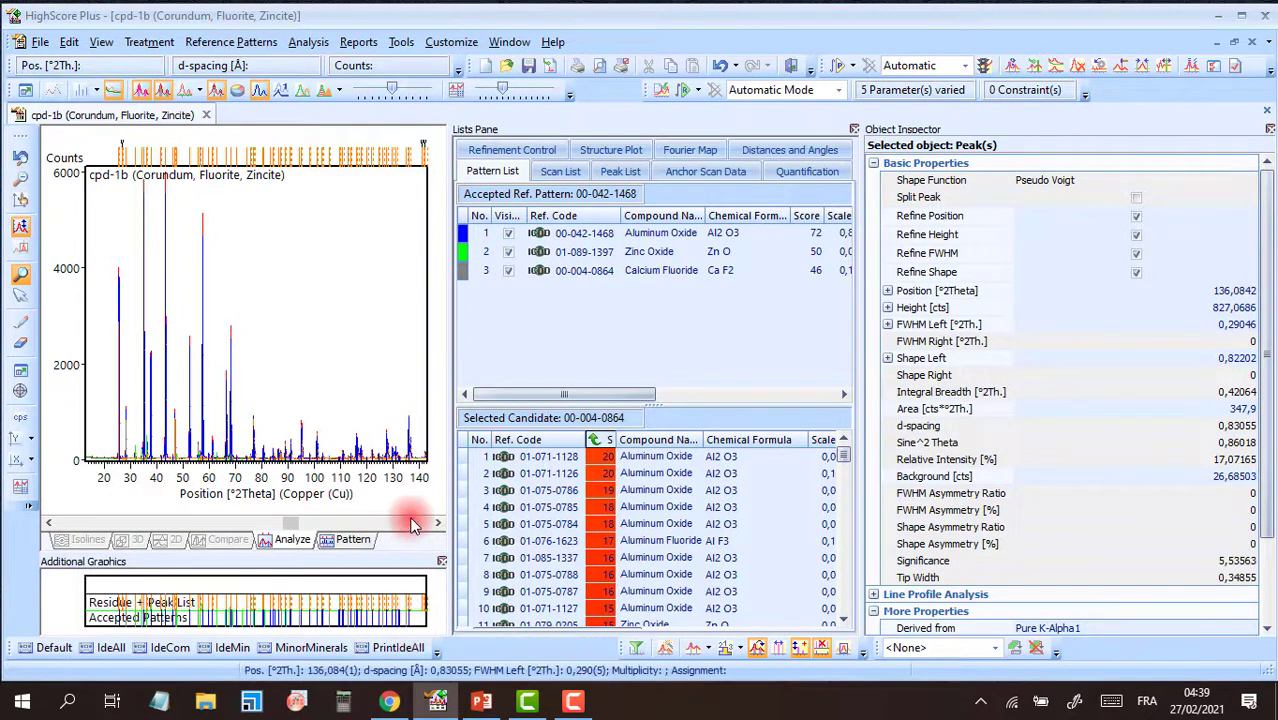
click(396, 456)
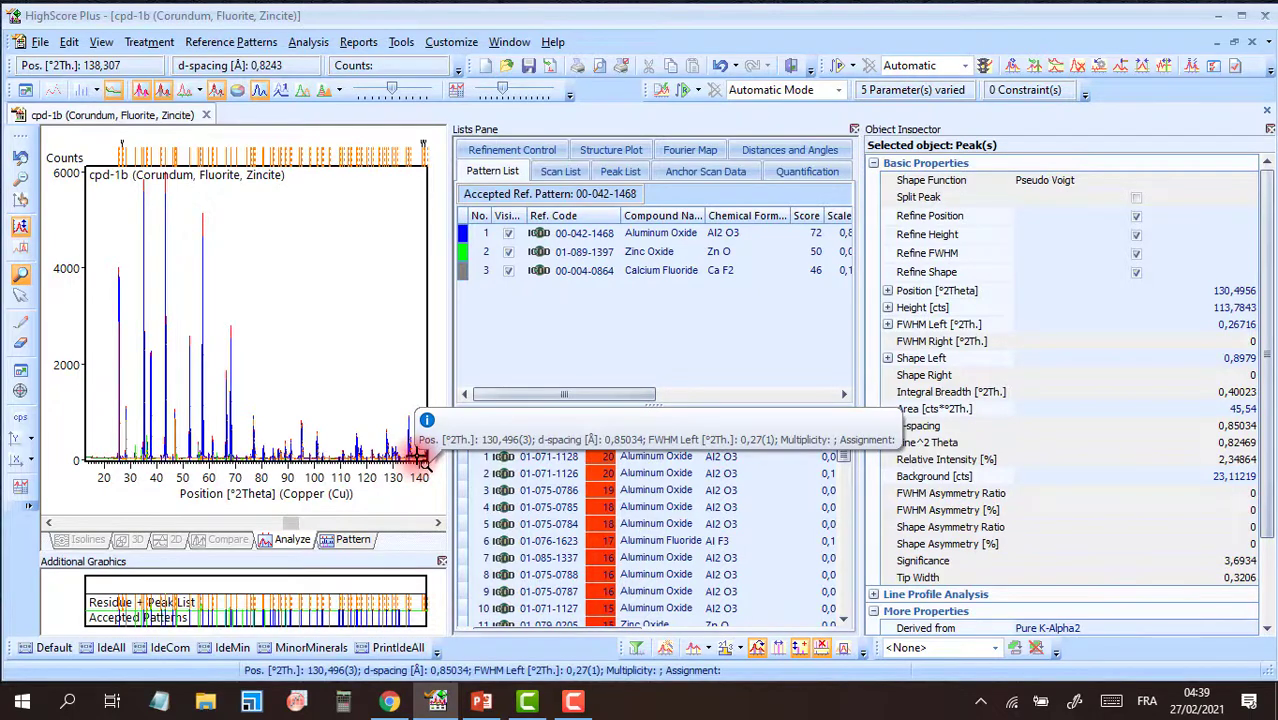
click(422, 458)
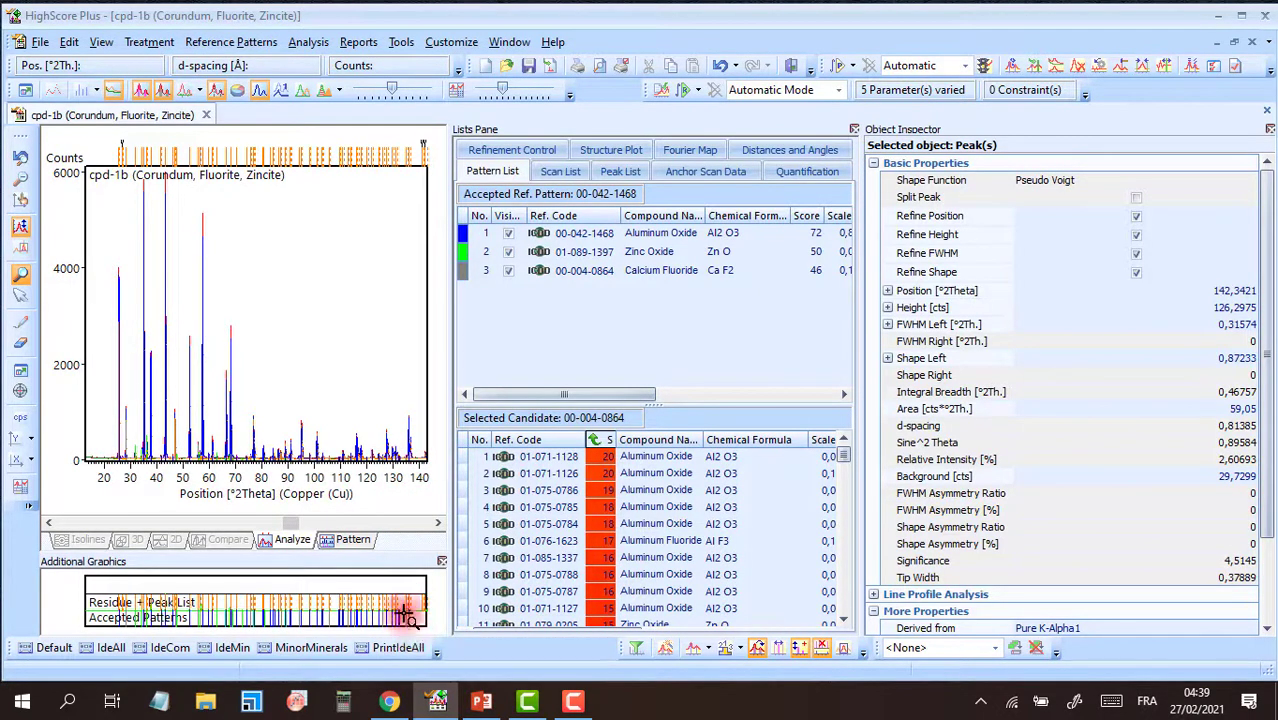
Compare the measured peak list with the stick patterns of the three accepted phases, and return to the scan analysis view
click(350, 541)
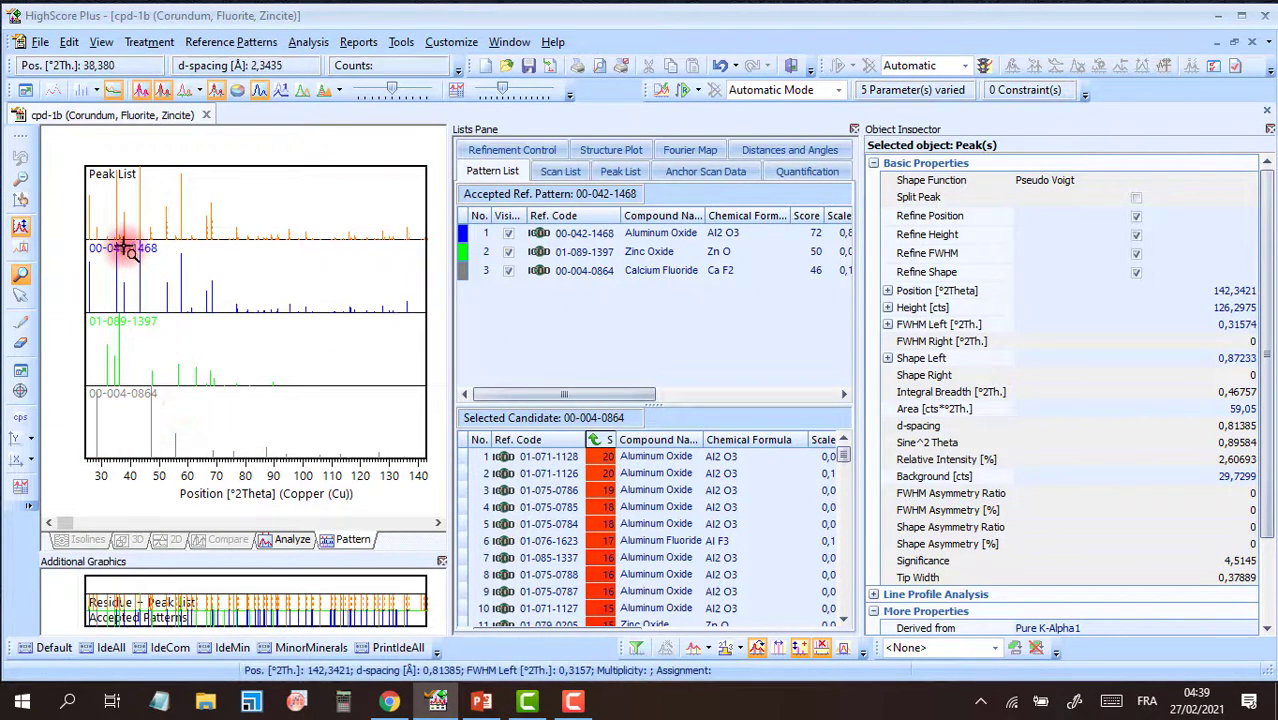
drag(83, 232, 416, 257)
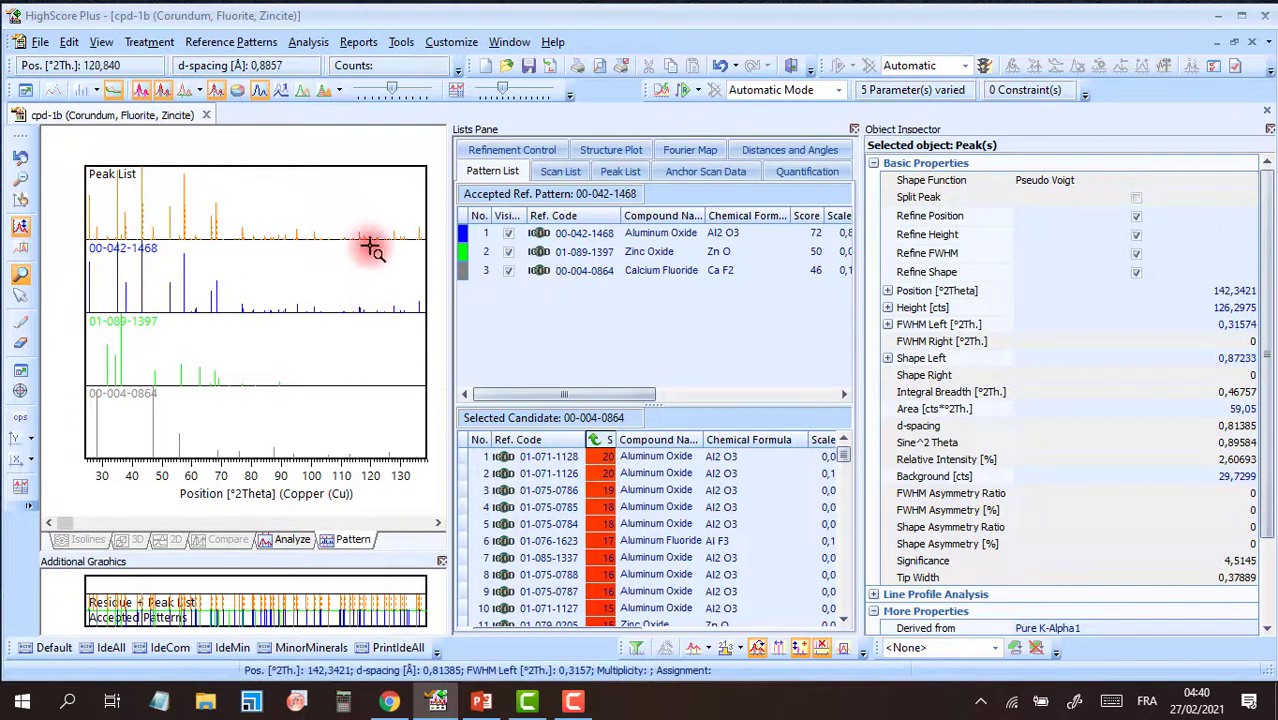
click(291, 540)
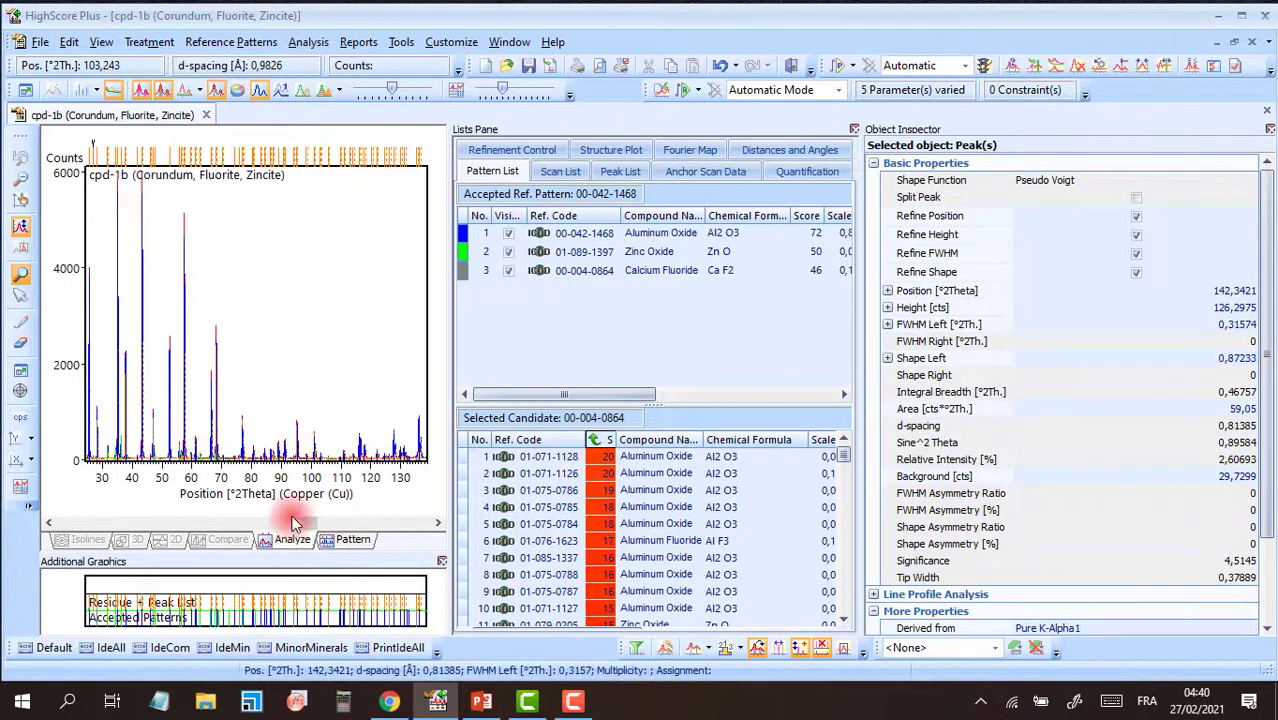
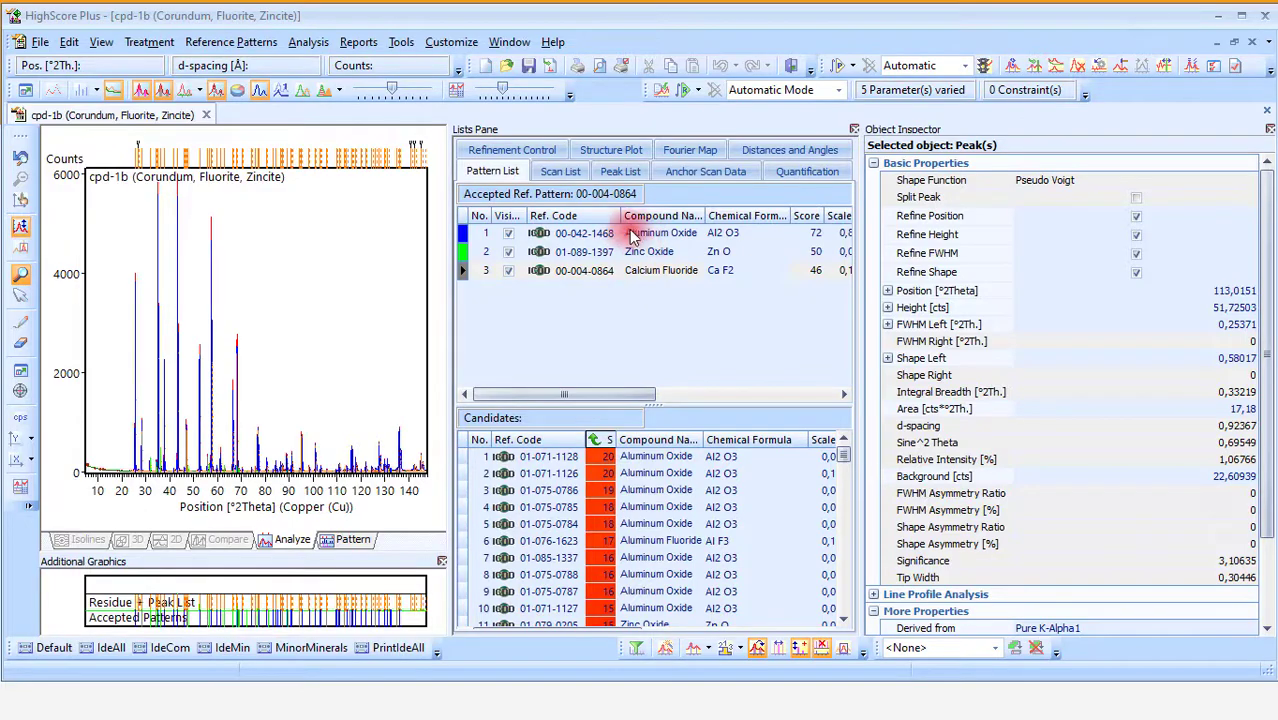
Check the RIR value on the accepted Zinc Oxide pattern's reference card, close it, and select the accepted Calcium Fluoride pattern
click(648, 252)
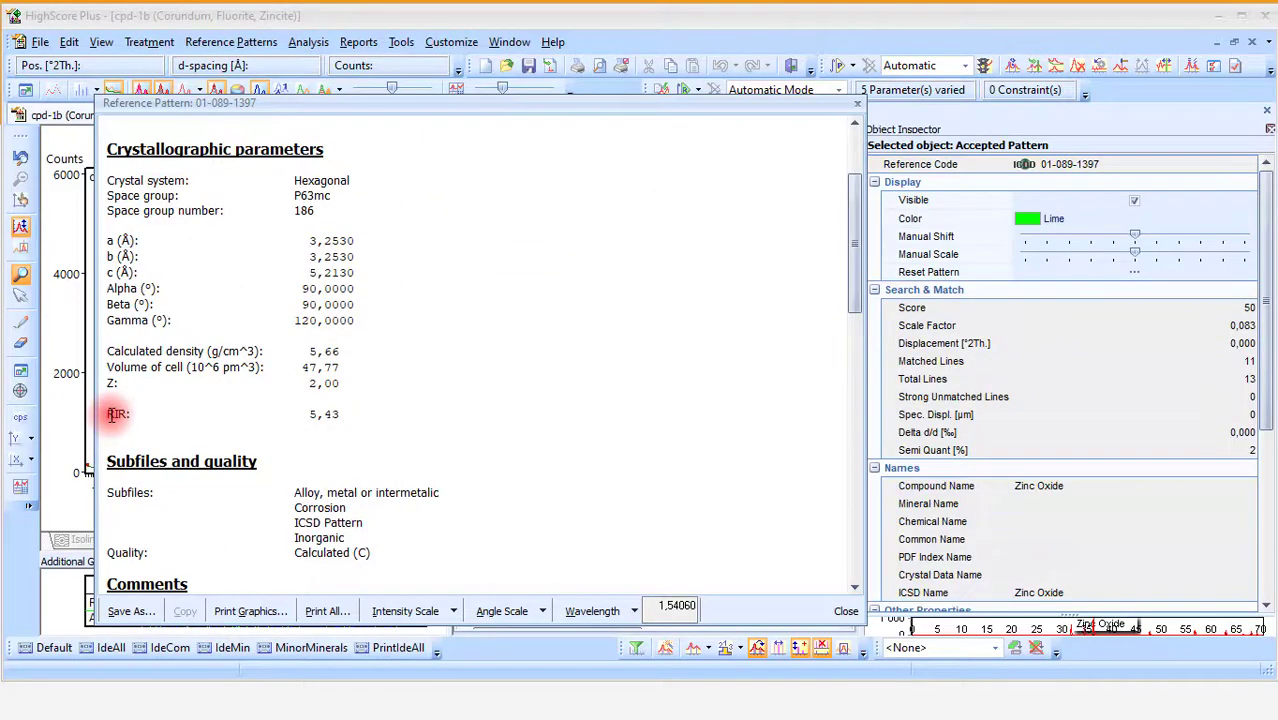
drag(112, 414, 131, 414)
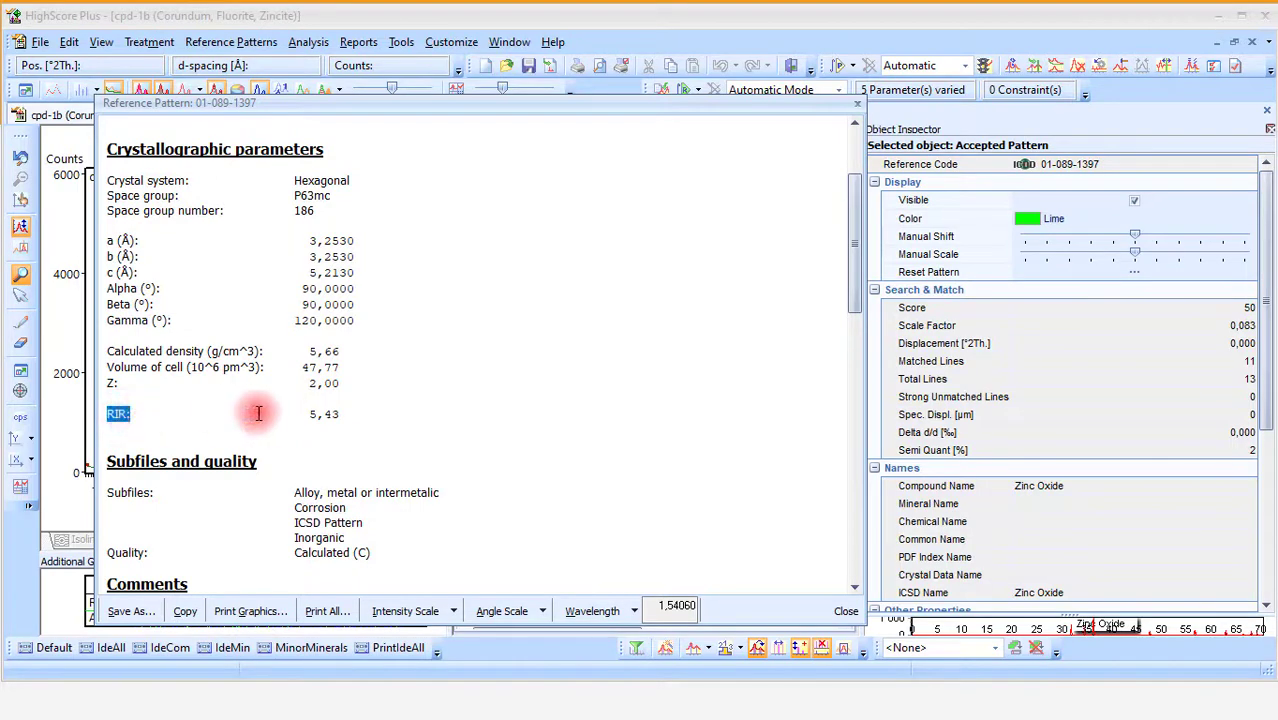
drag(314, 413, 340, 414)
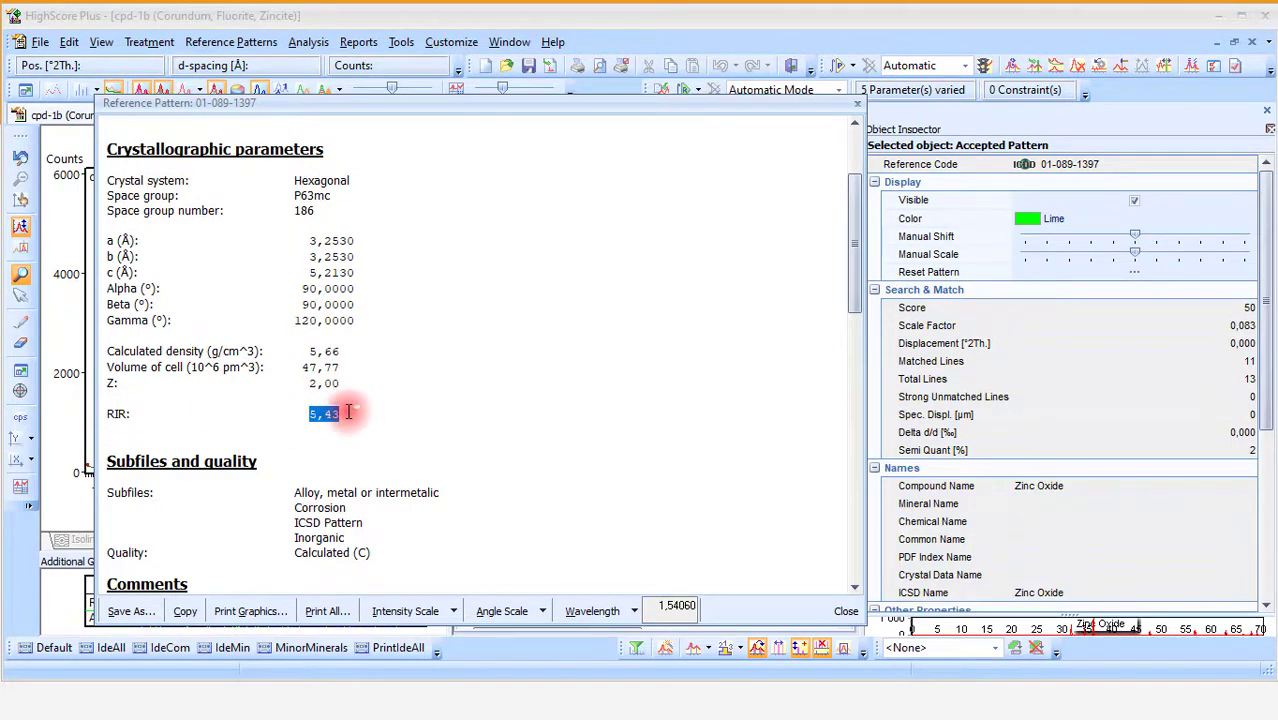
click(857, 110)
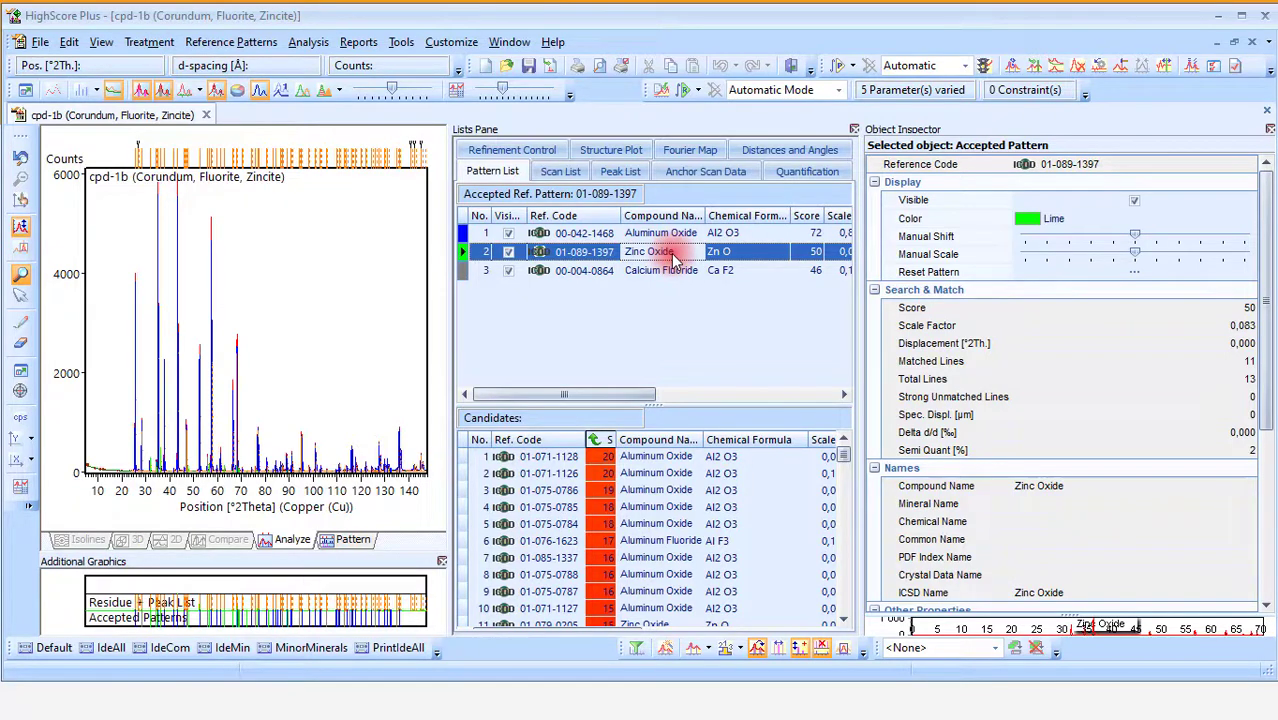
click(660, 272)
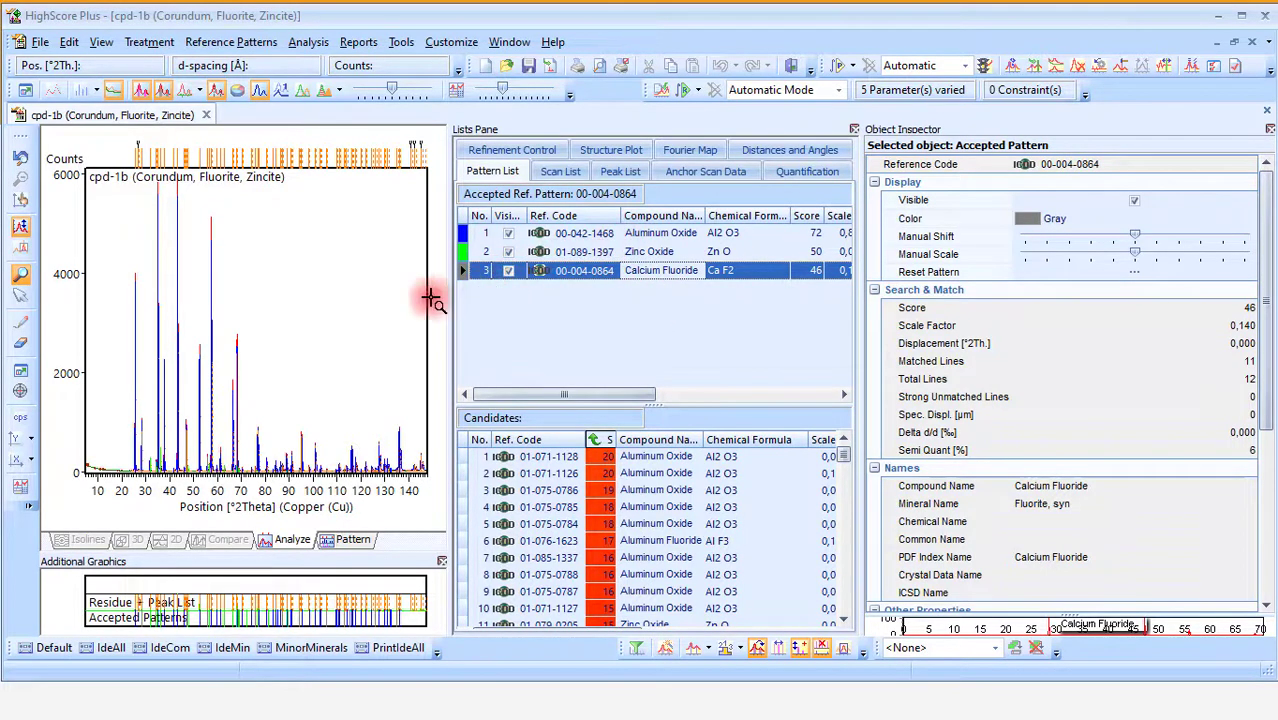
Display the quantification pie chart of the accepted phases
click(164, 400)
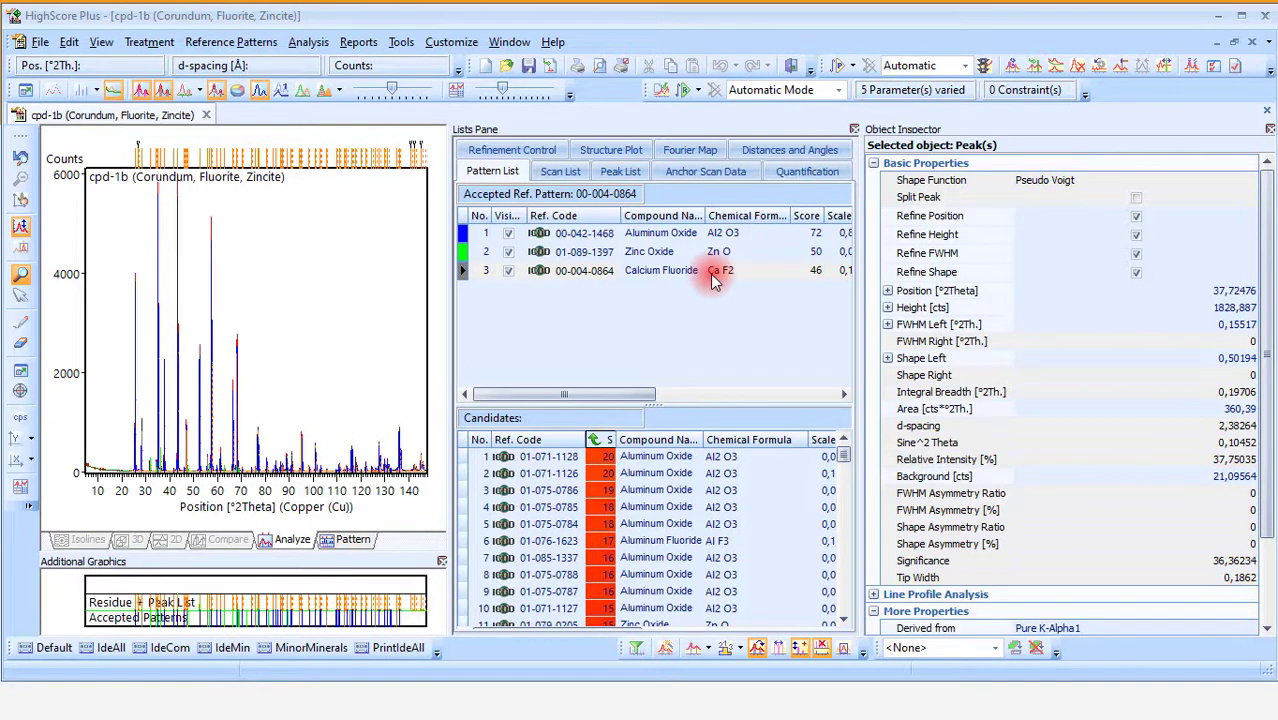
click(810, 174)
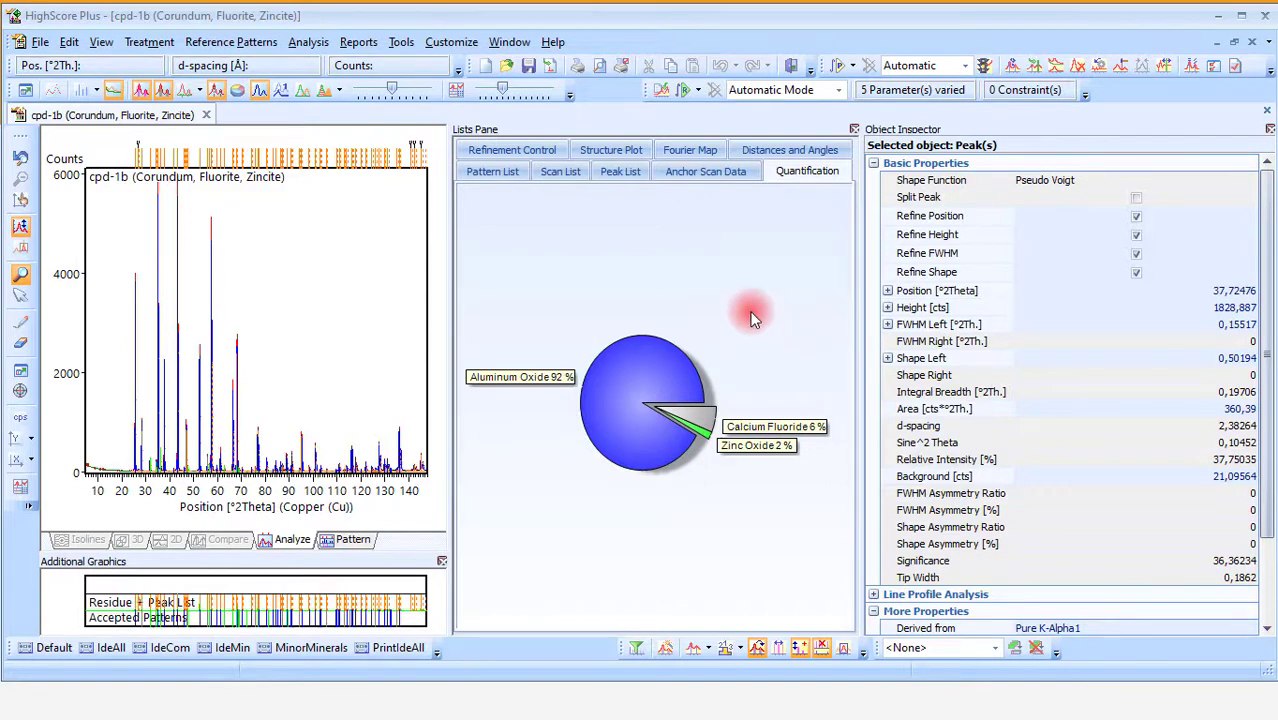
right_click(728, 335)
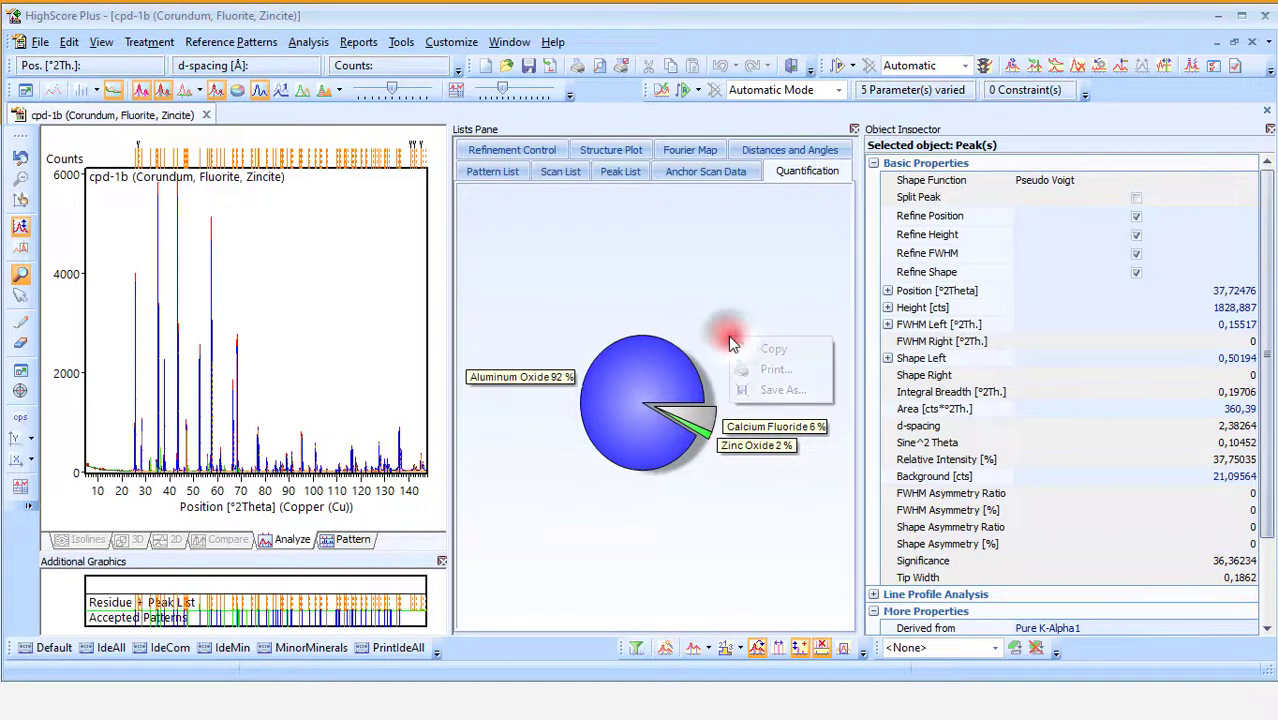
click(775, 392)
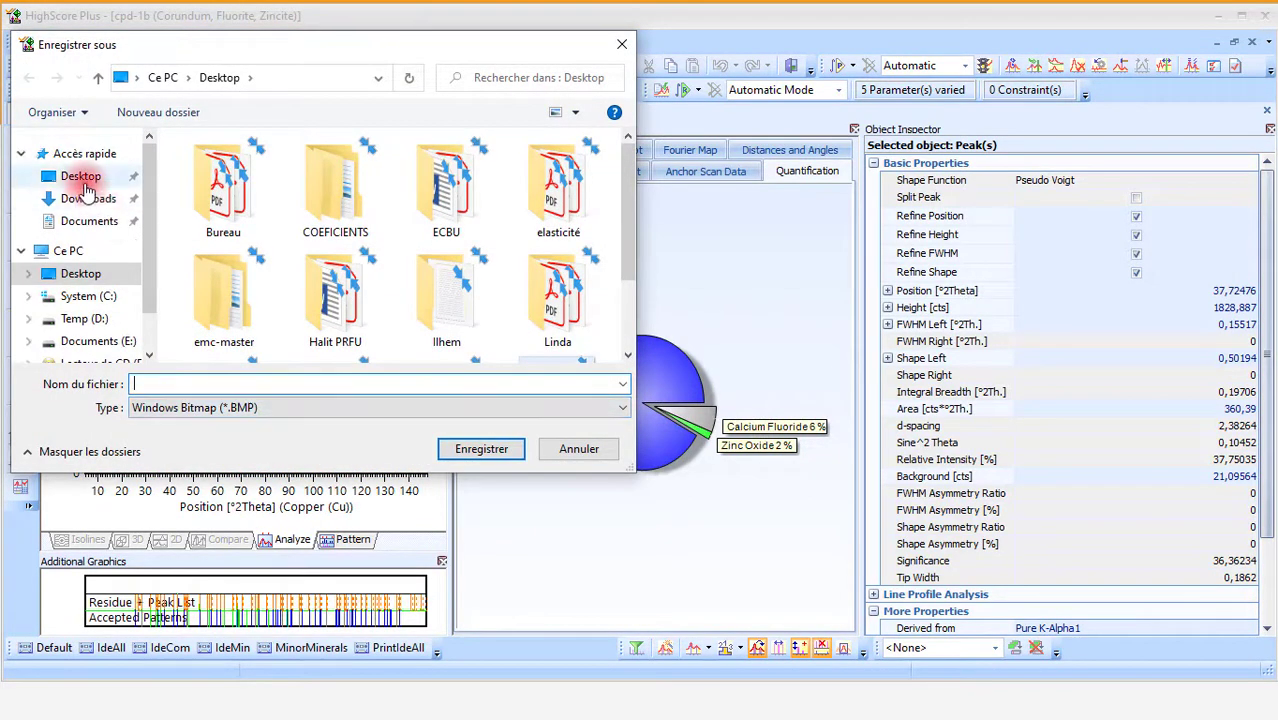
click(621, 44)
Save the quantification pie chart as a Windows Bitmap image on the Desktop
right_click(692, 289)
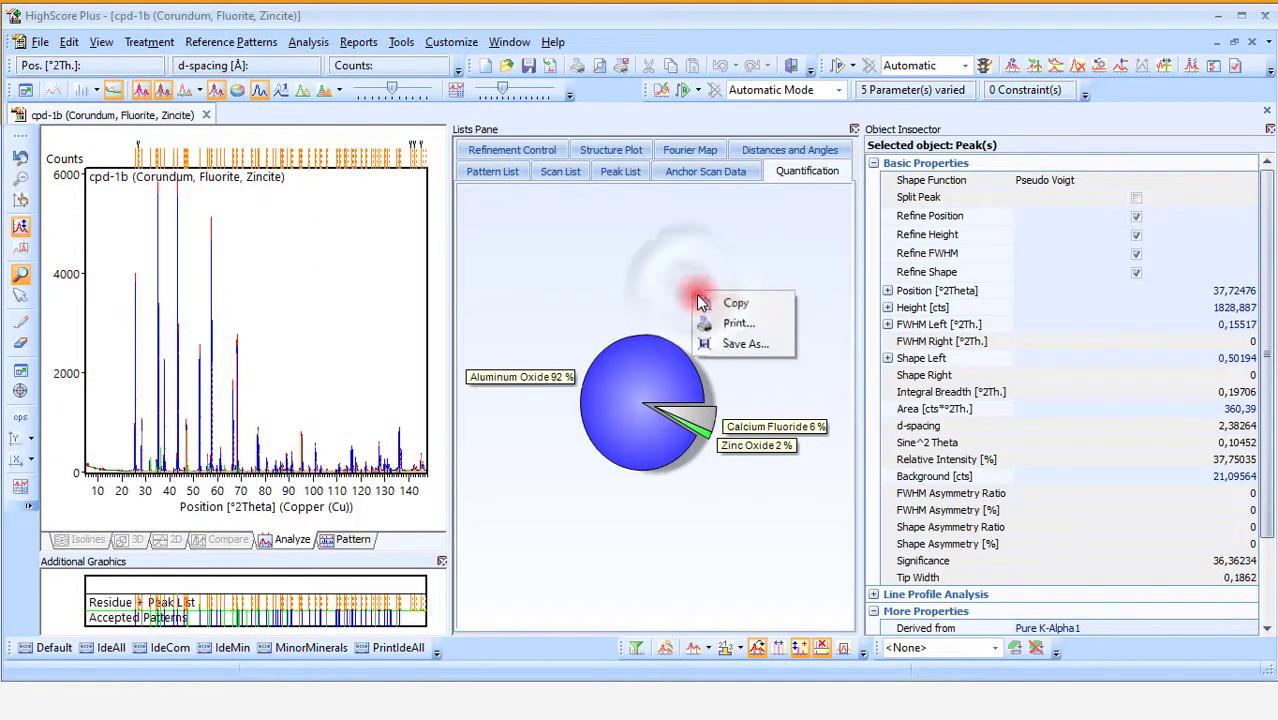
click(739, 352)
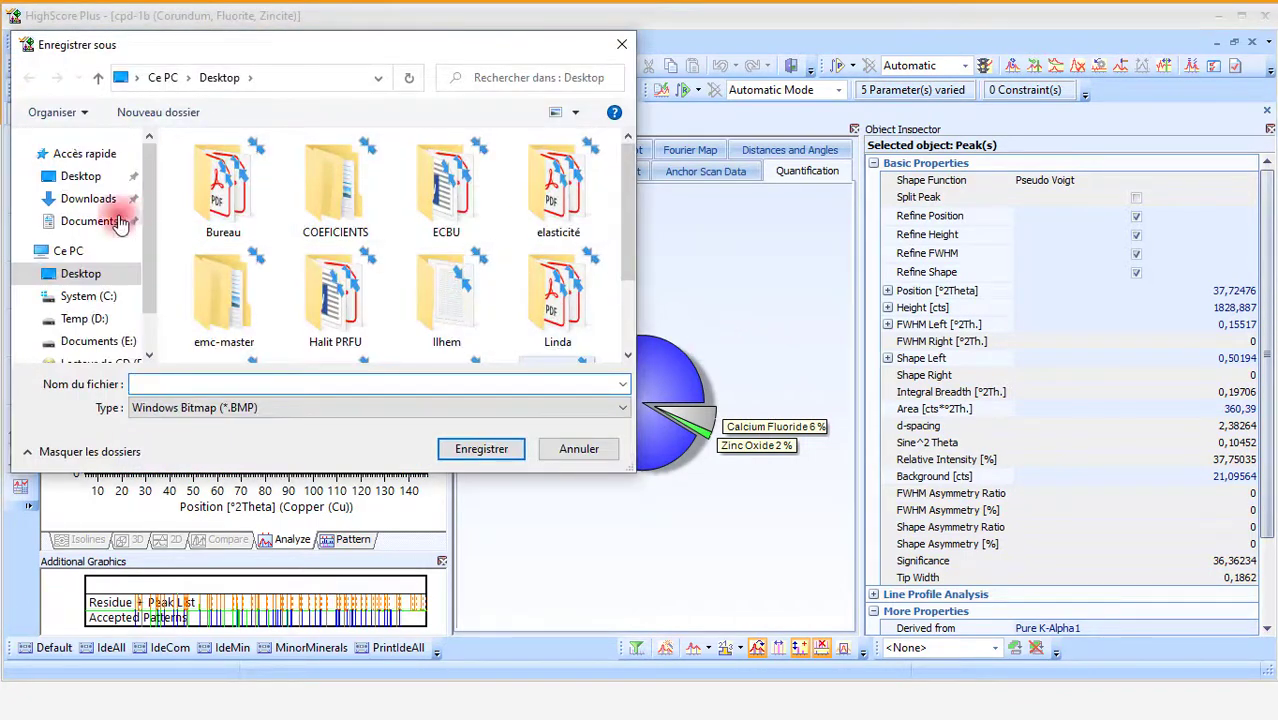
click(86, 177)
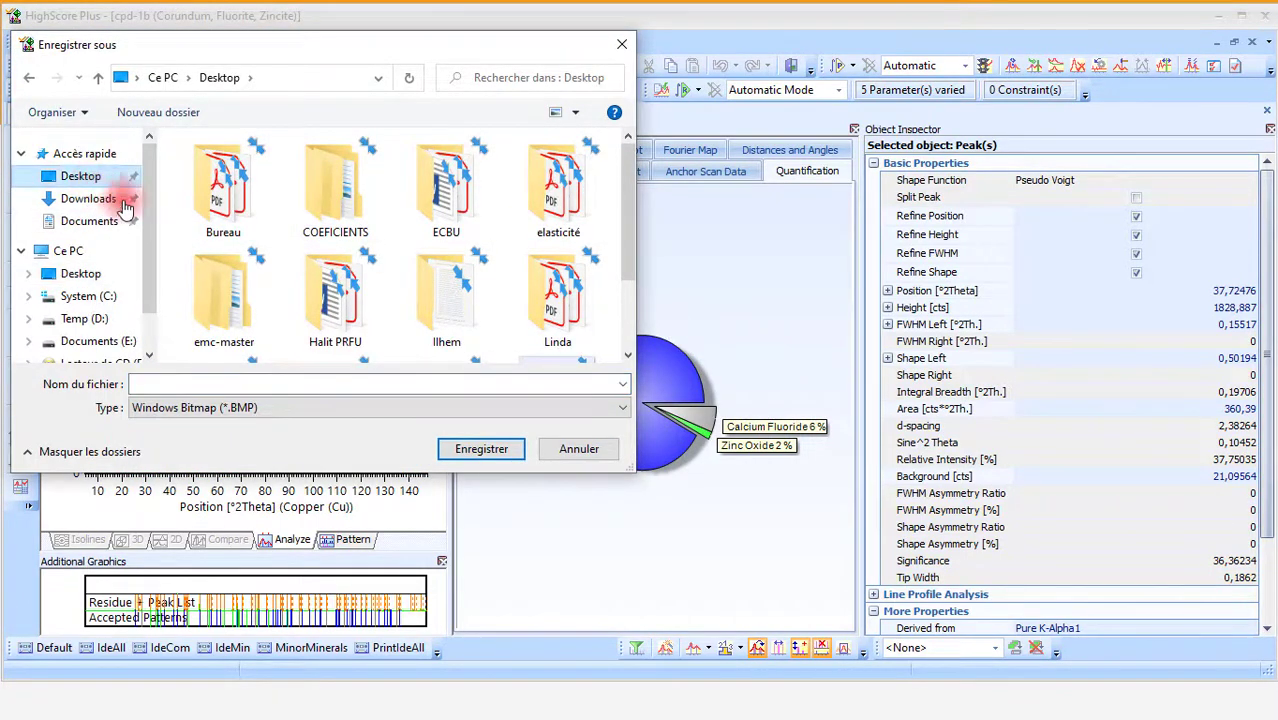
click(337, 383)
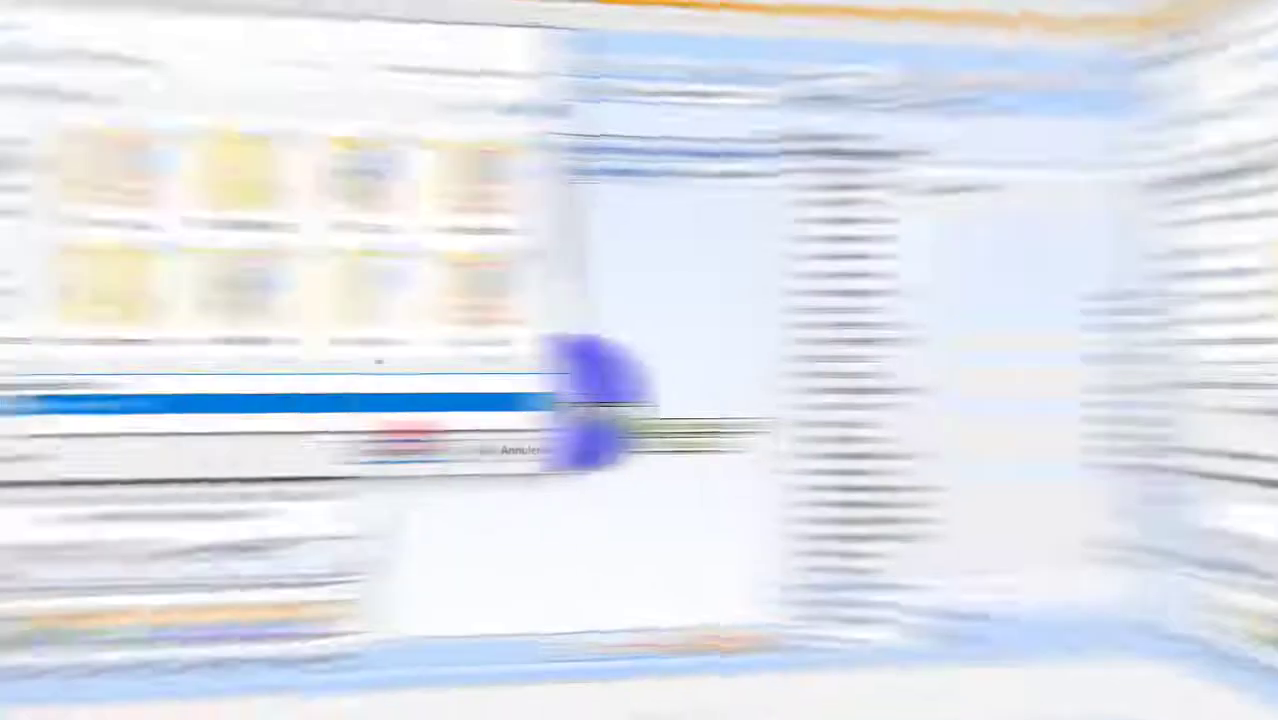
click(487, 451)
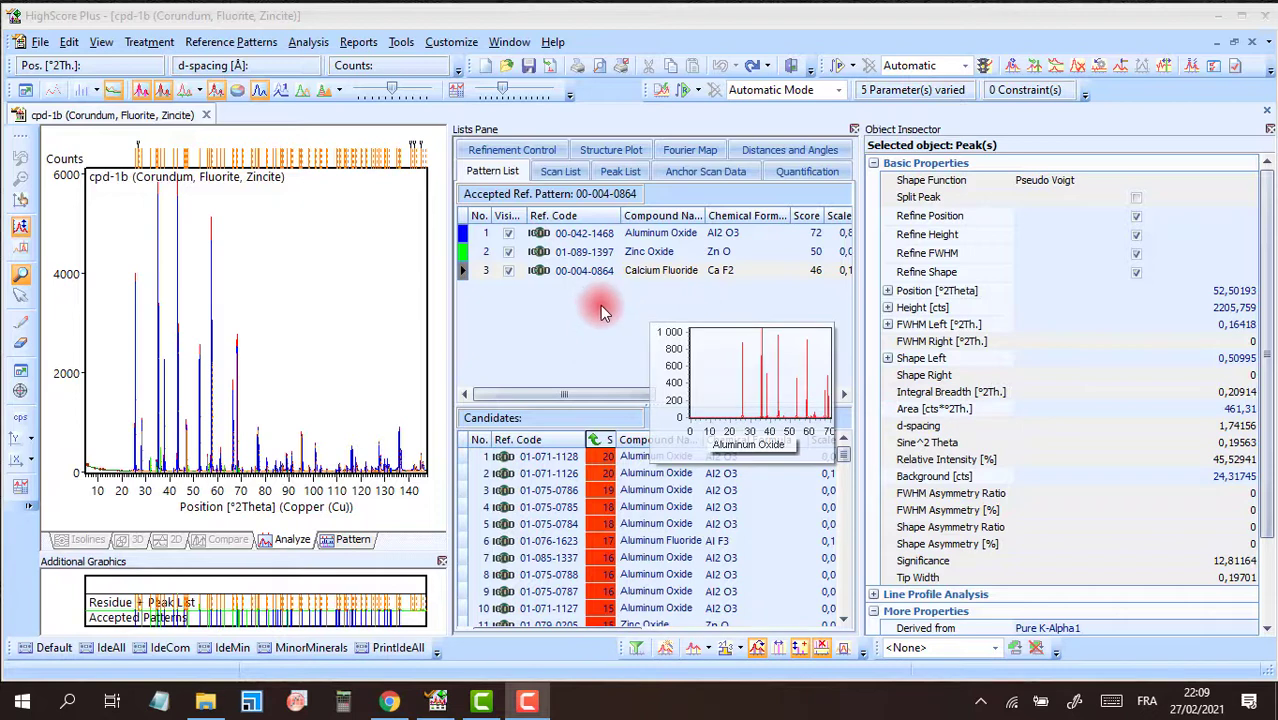
Check the crystal system, space group and cell parameters on the accepted Aluminum Oxide pattern's reference card, and close it
double_click(658, 240)
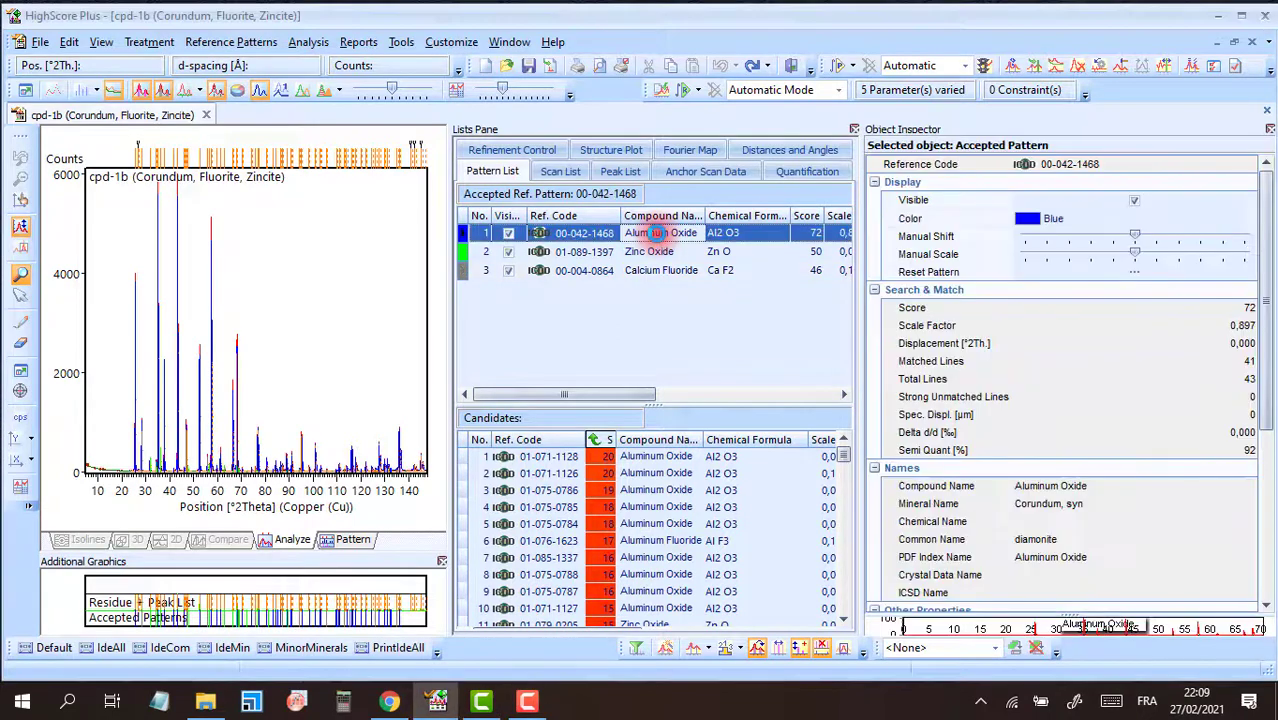
scroll(451, 377, down, 2)
scroll(451, 377, down, 1)
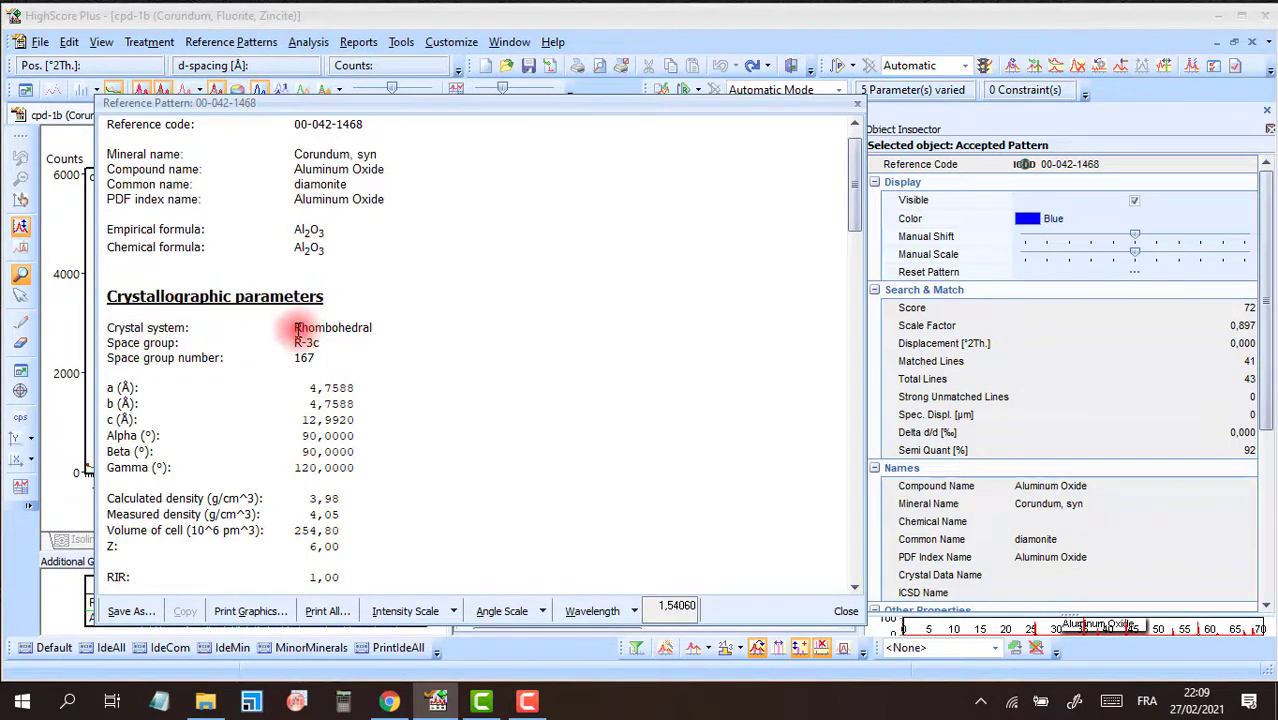
drag(294, 327, 371, 329)
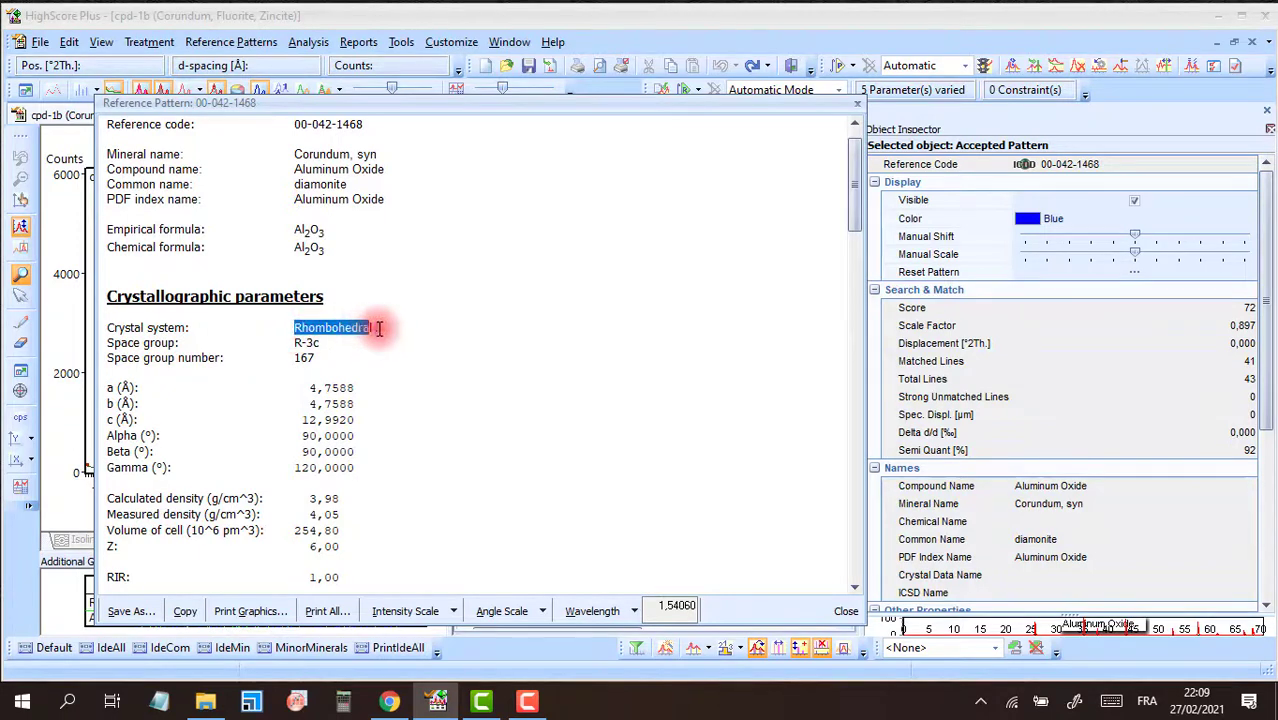
drag(295, 343, 347, 468)
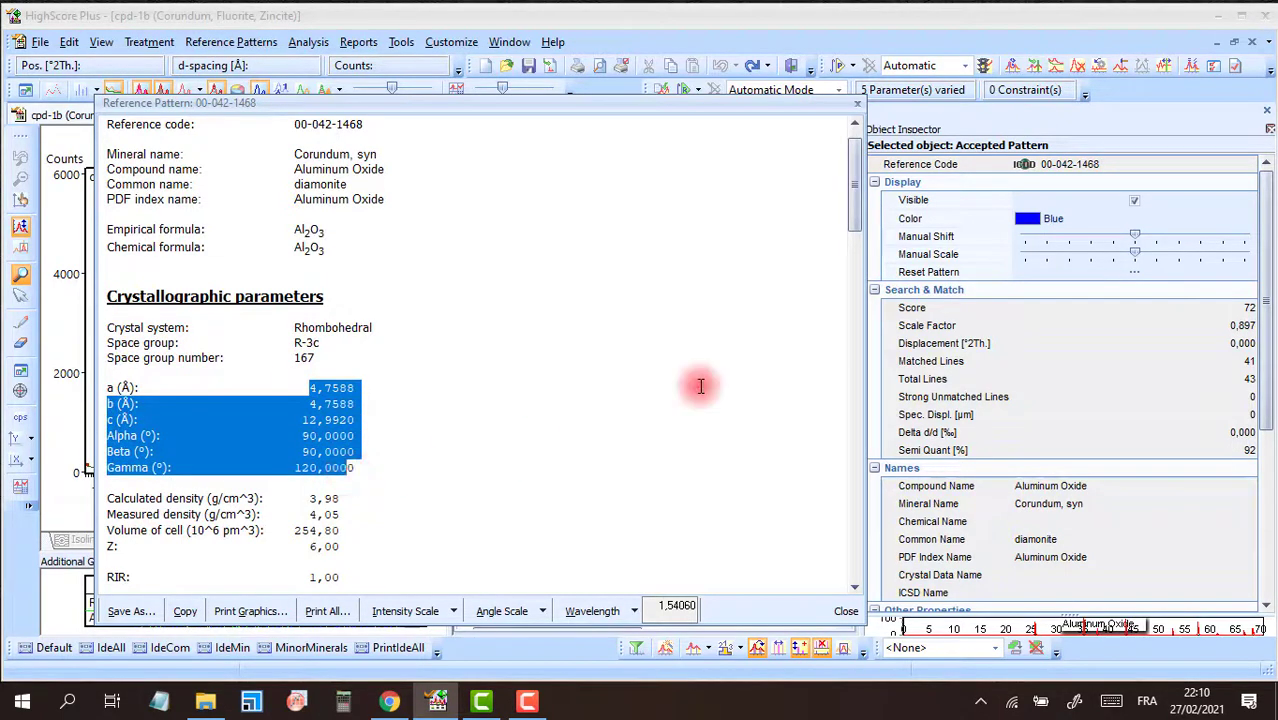
click(859, 102)
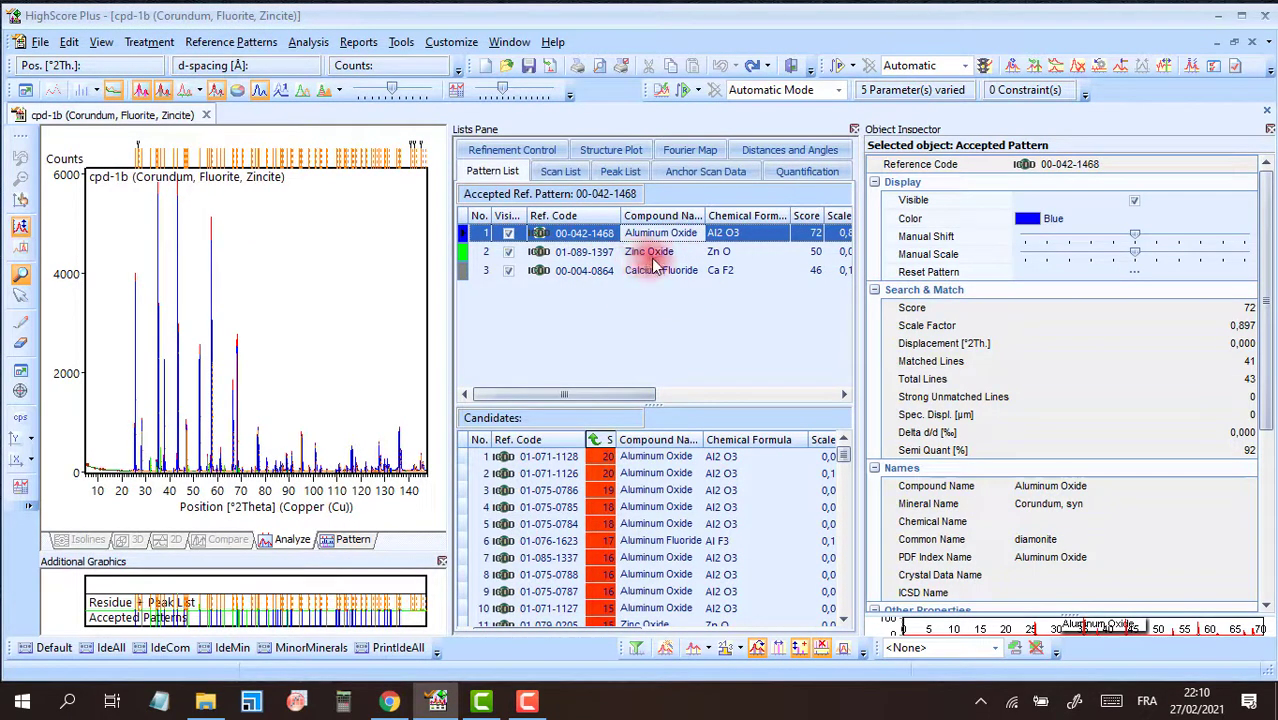
Convert the accepted Aluminum Oxide pattern 00-042-1468 to a phase
click(585, 254)
click(590, 270)
click(596, 236)
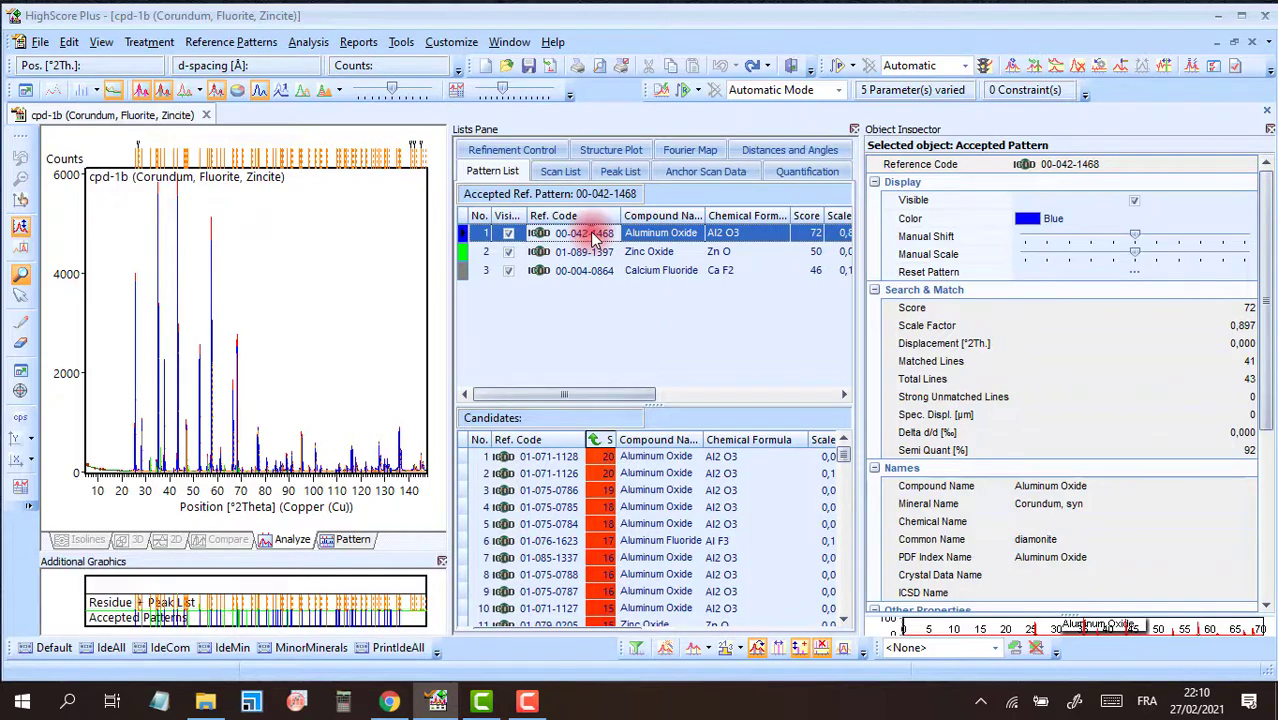
right_click(596, 237)
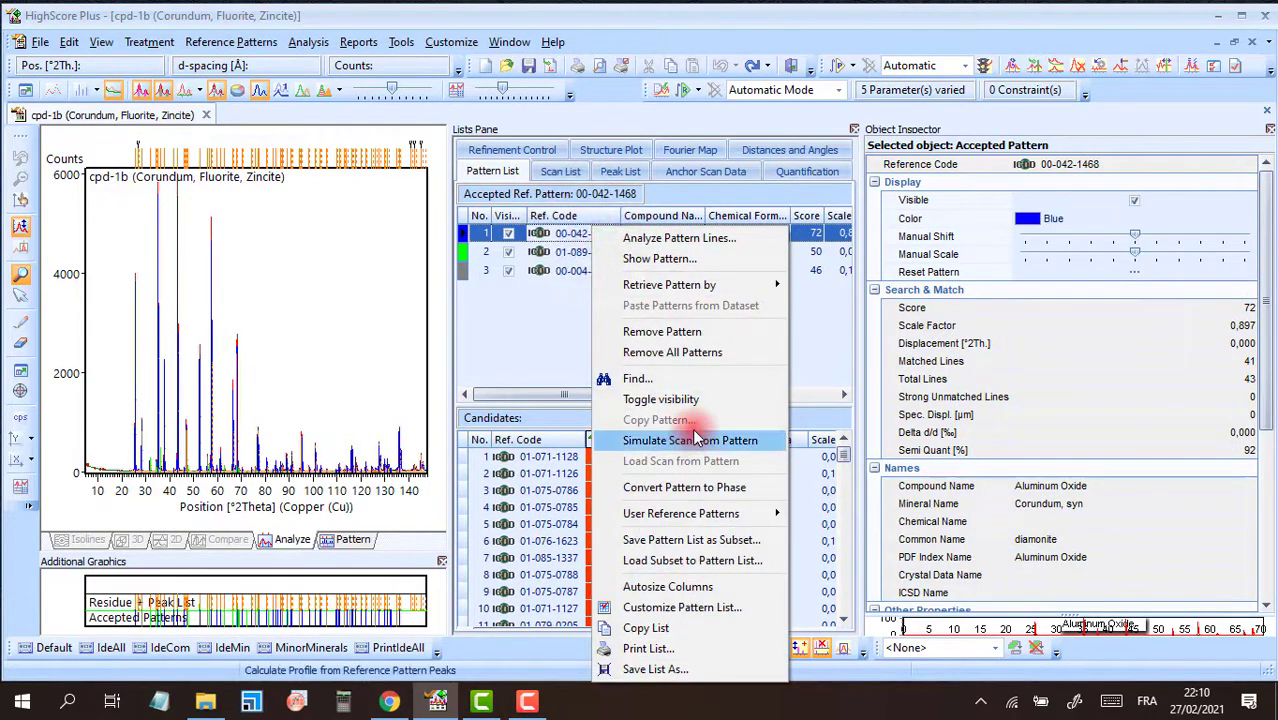
click(722, 490)
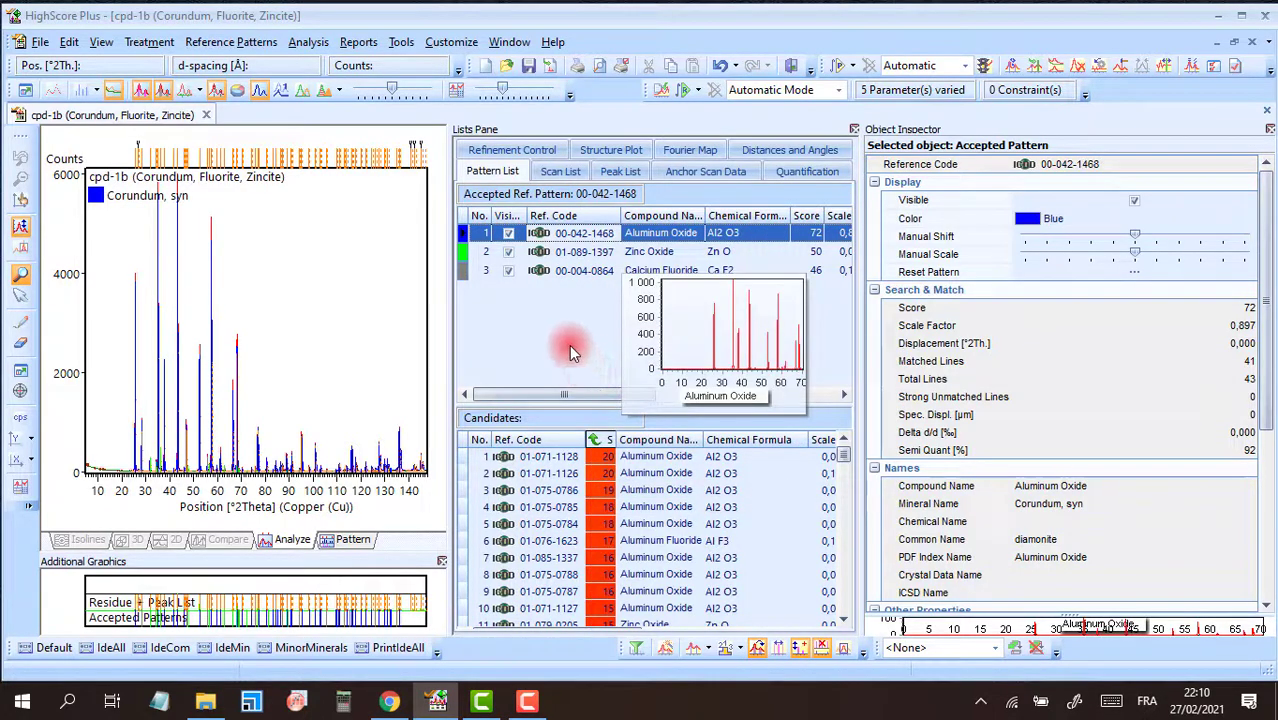
Convert the accepted Zinc Oxide pattern 01-089-1397 and Calcium Fluoride pattern 00-004-0864 to phases
click(614, 253)
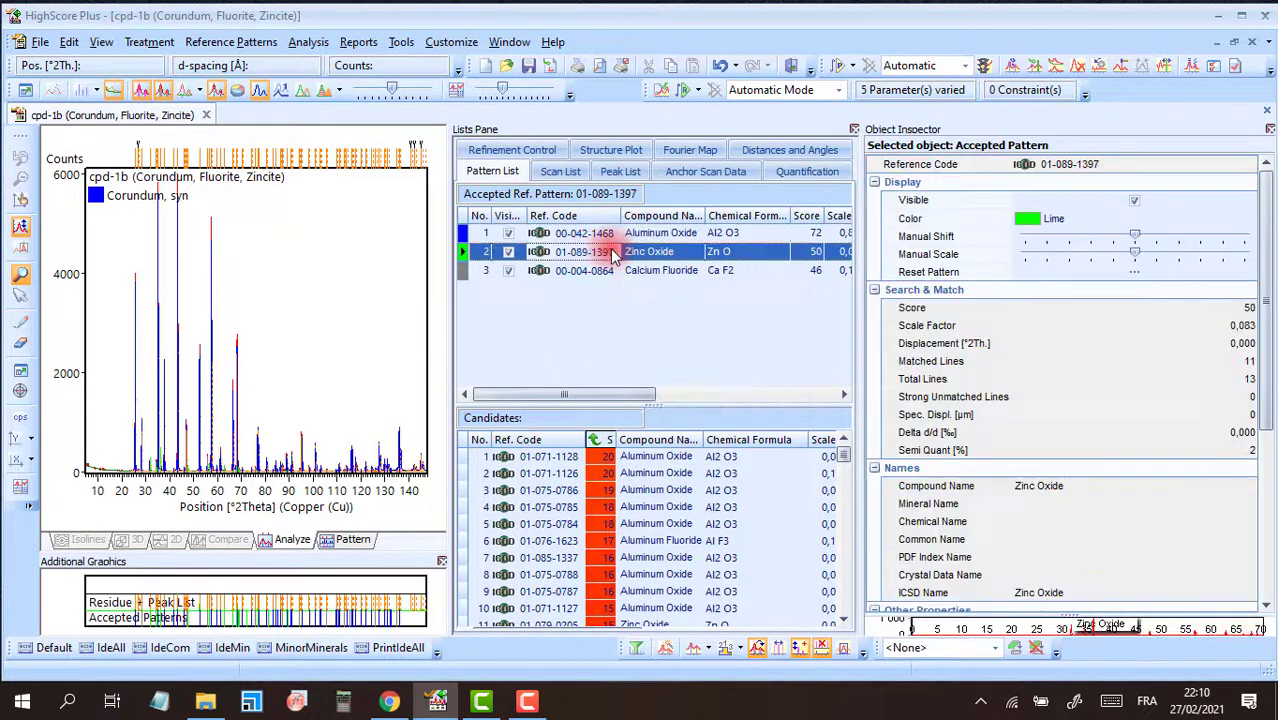
right_click(614, 255)
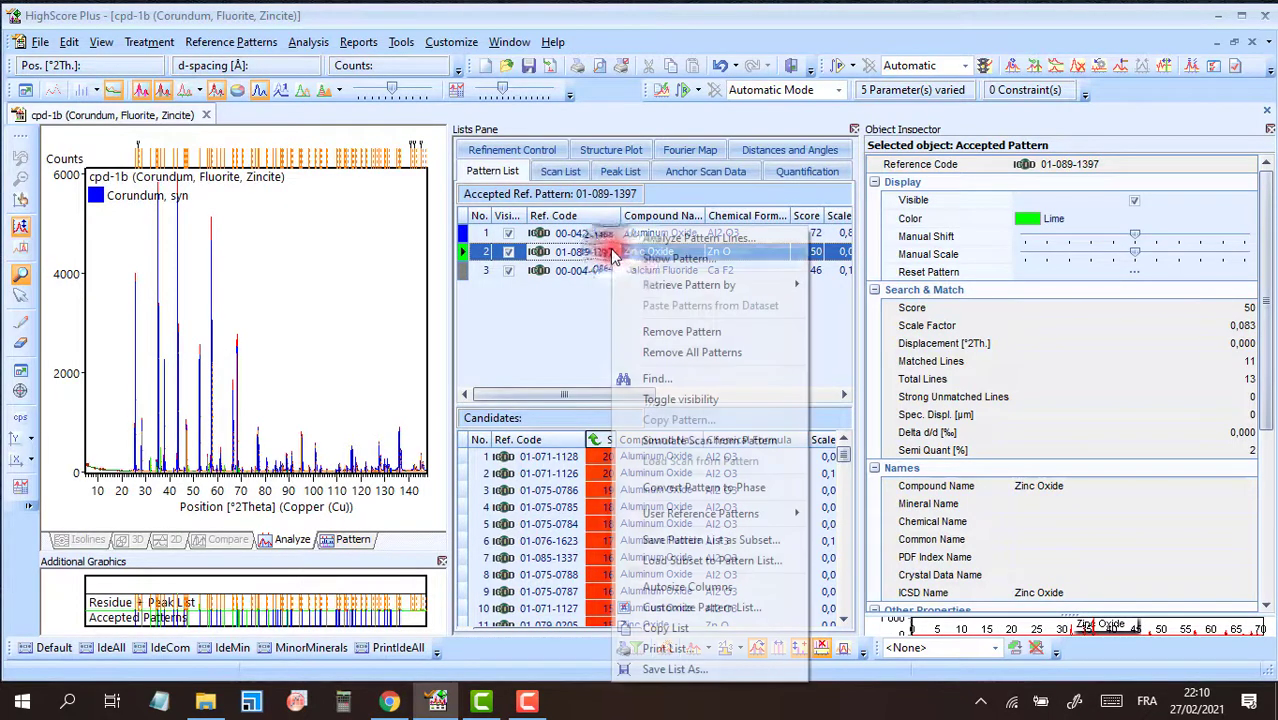
click(720, 490)
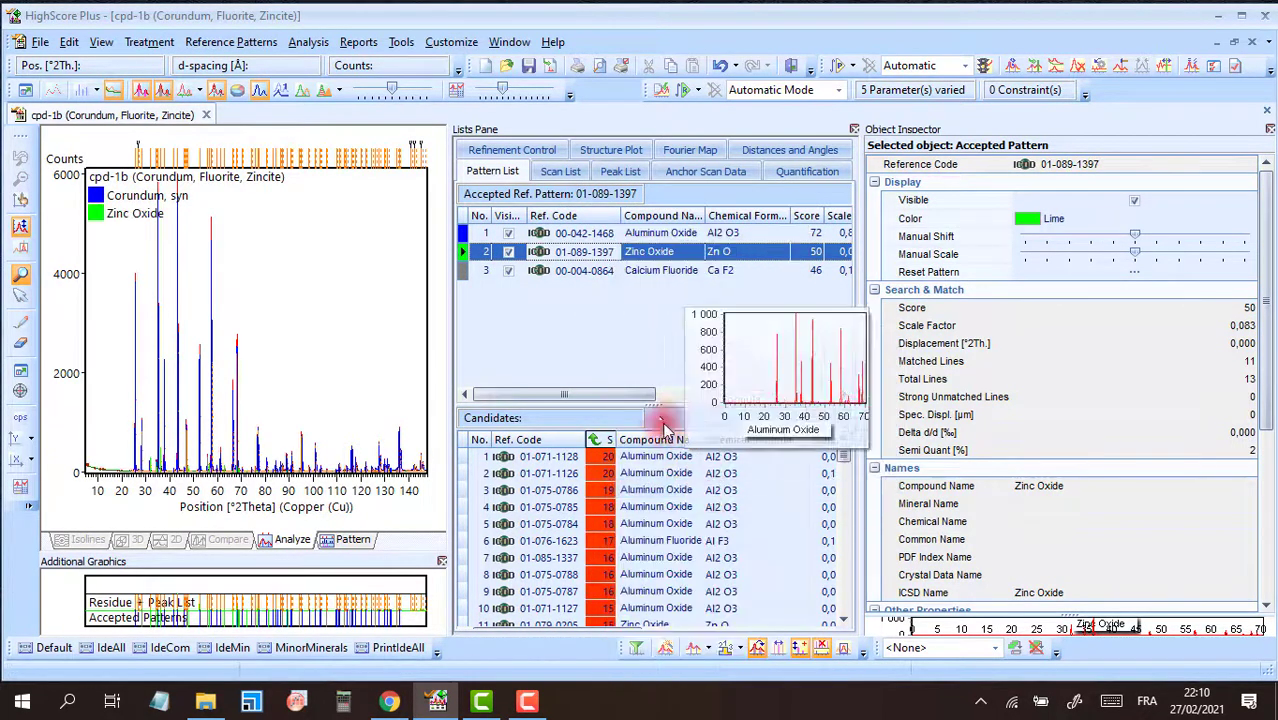
click(591, 271)
right_click(591, 271)
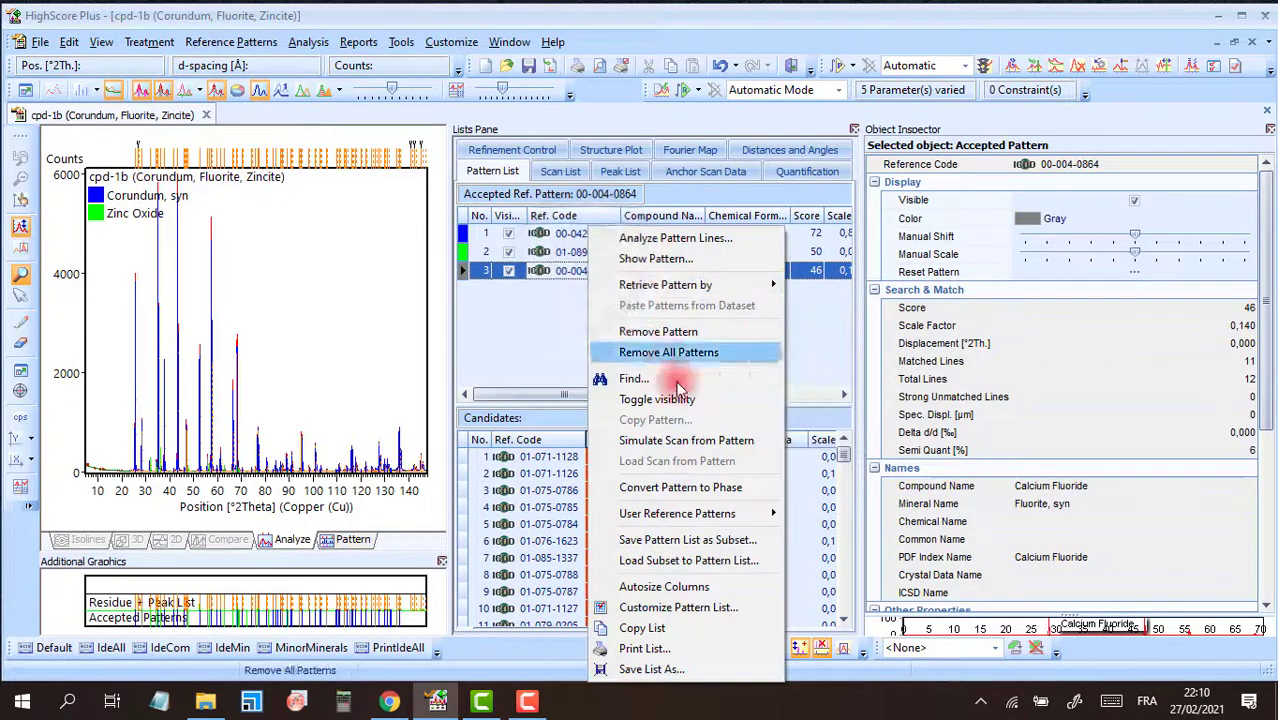
click(668, 488)
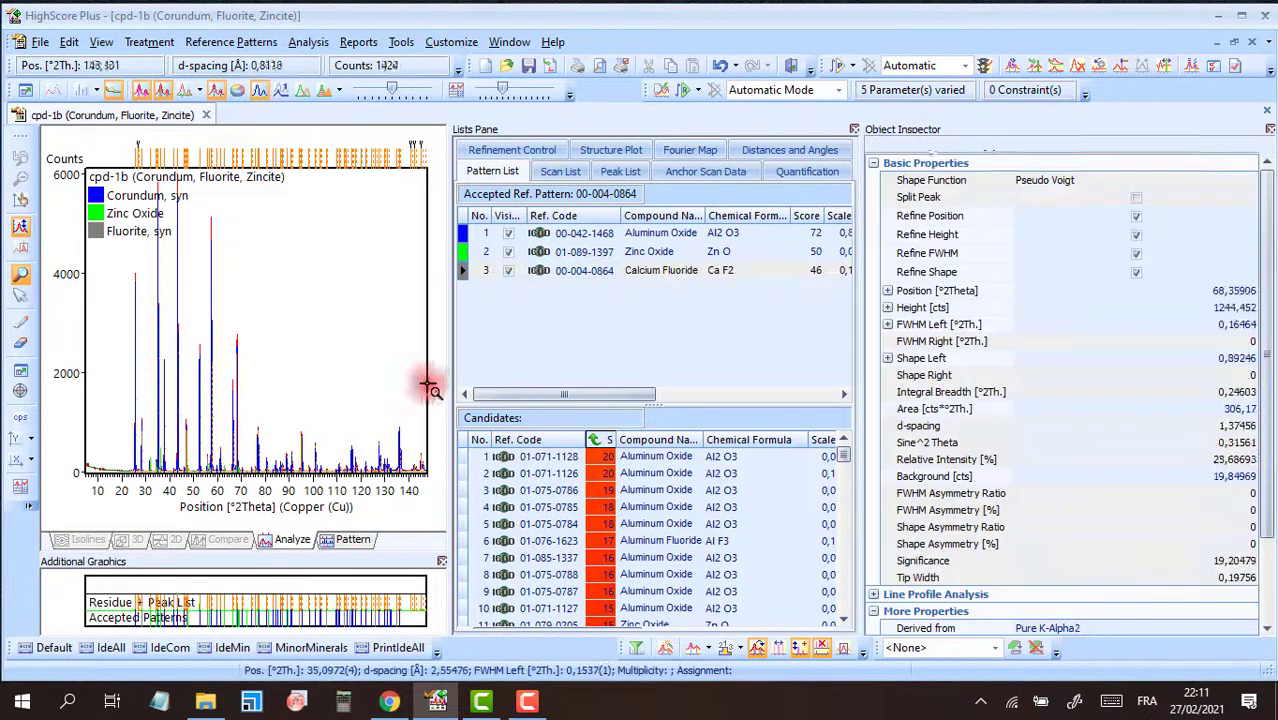
Check the cell parameters on the accepted Calcium Fluoride pattern's reference card, close it, and return to the scan
click(593, 271)
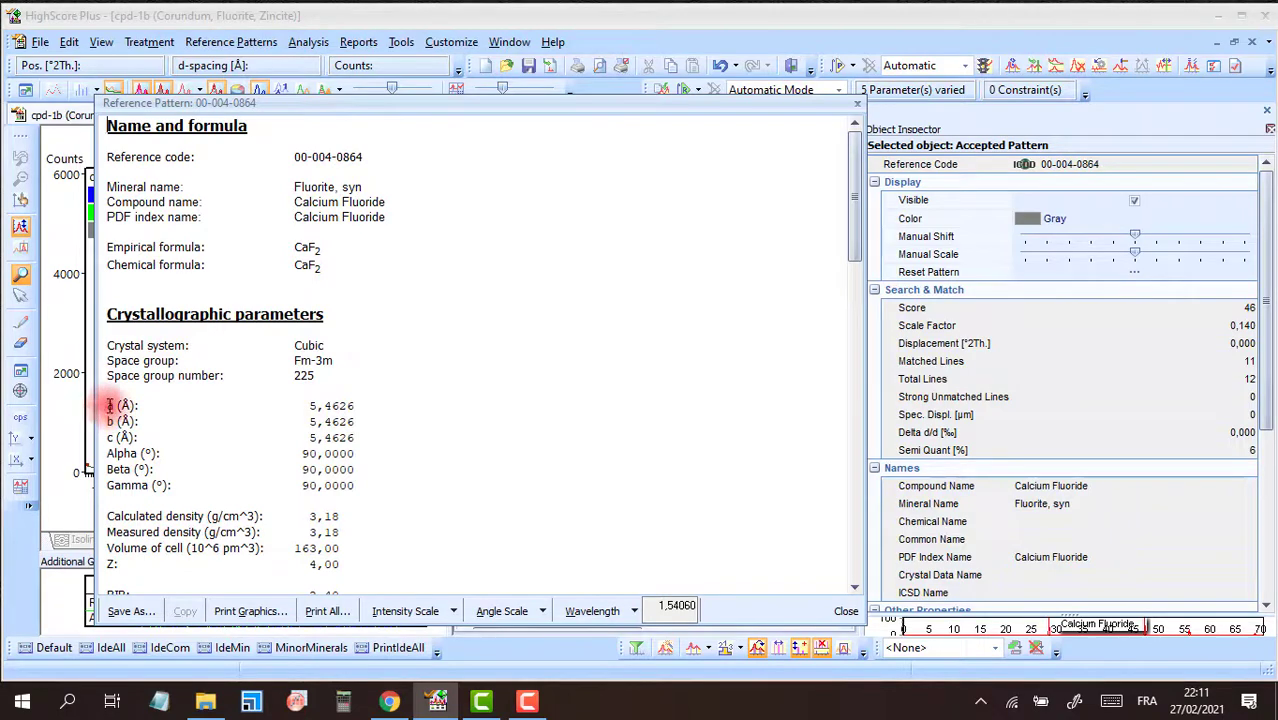
drag(100, 406, 365, 430)
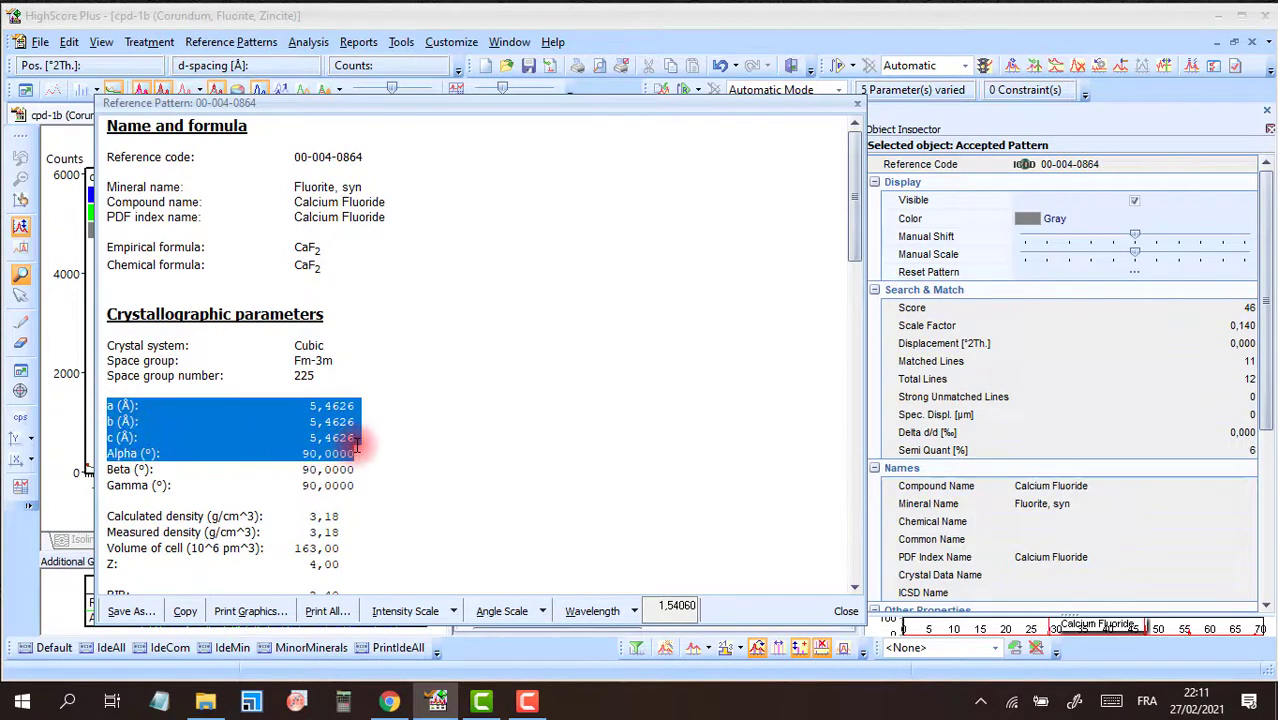
click(858, 106)
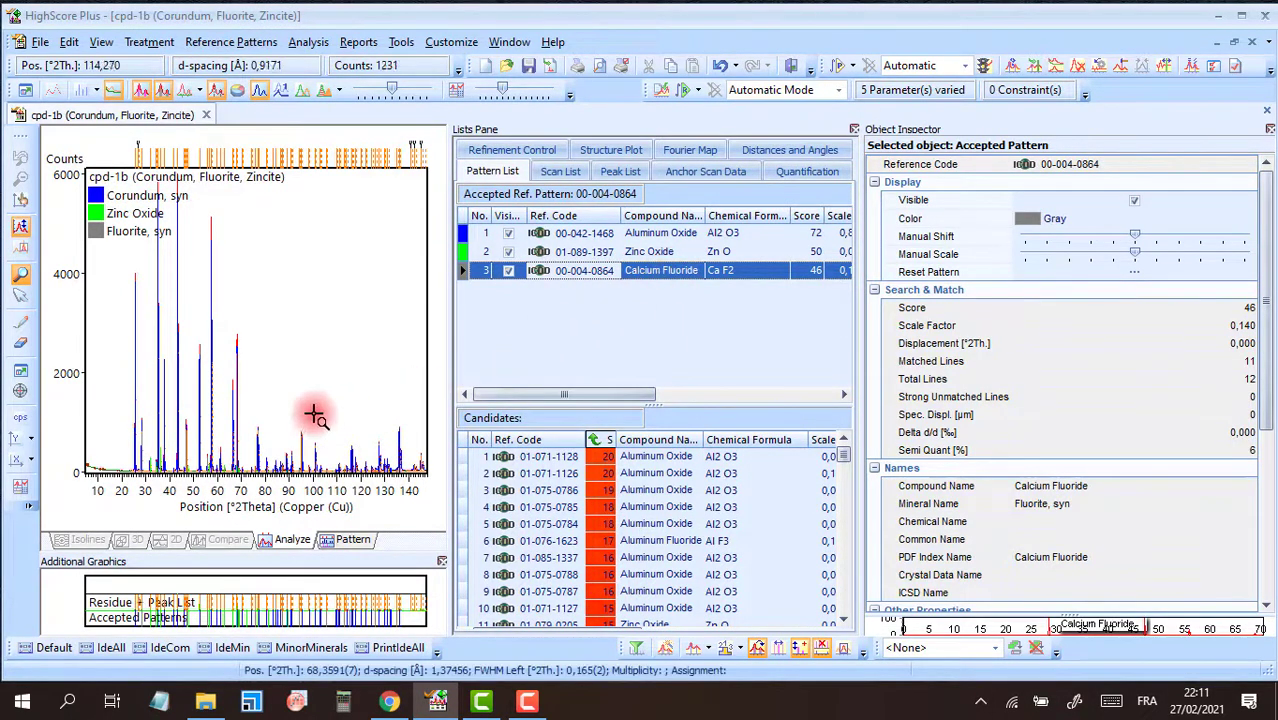
click(155, 340)
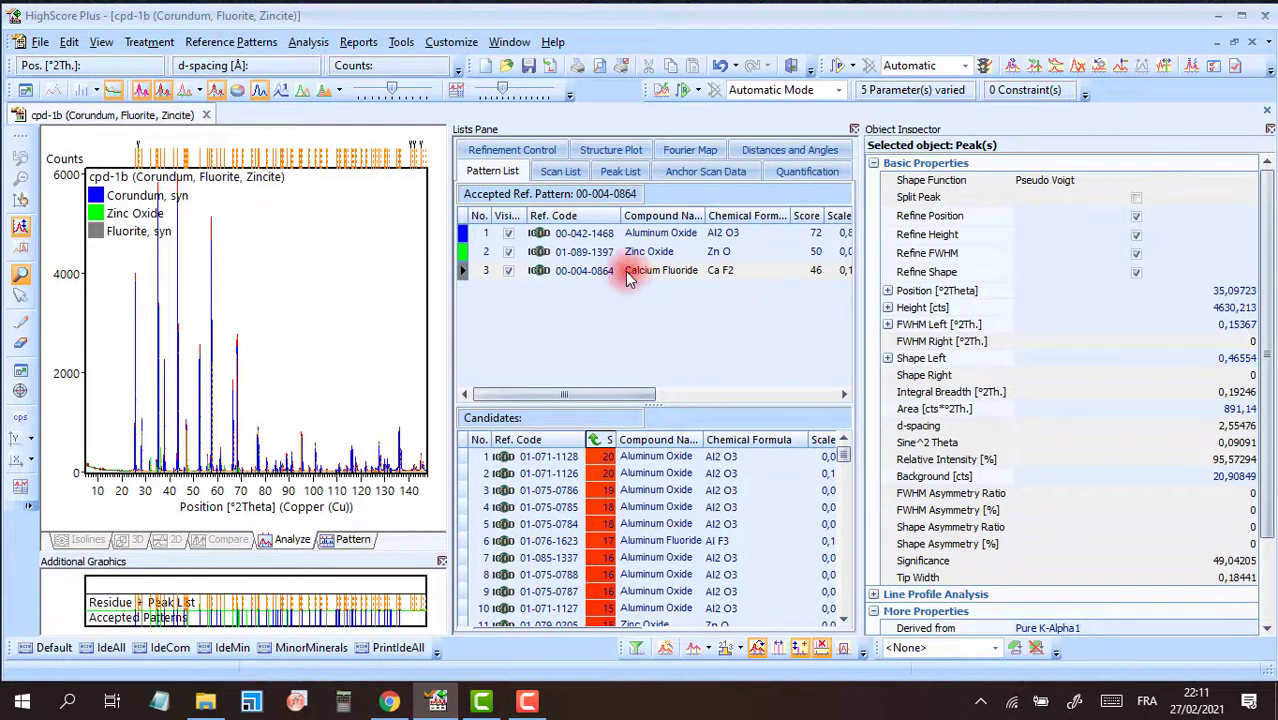
Refine the unit cell of the Corundum, syn phase, starting from its reference card parameters, and accept the refined cell
click(310, 44)
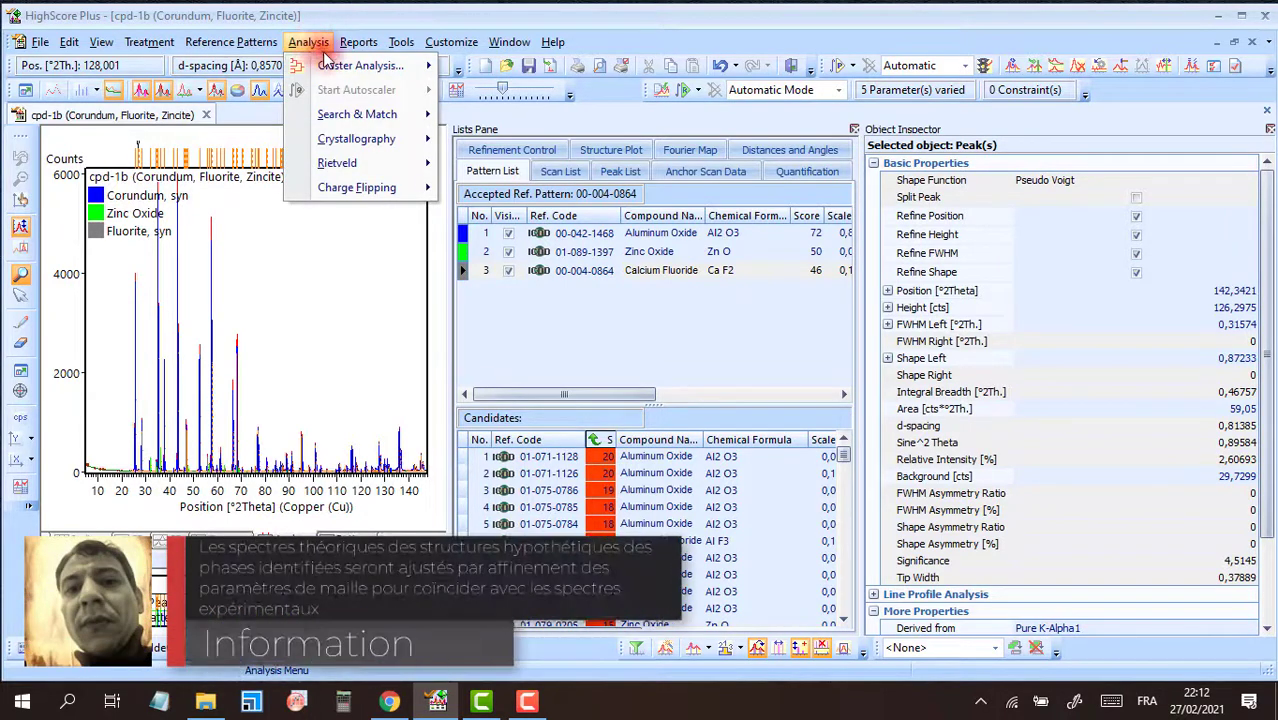
mouse_move(365, 140)
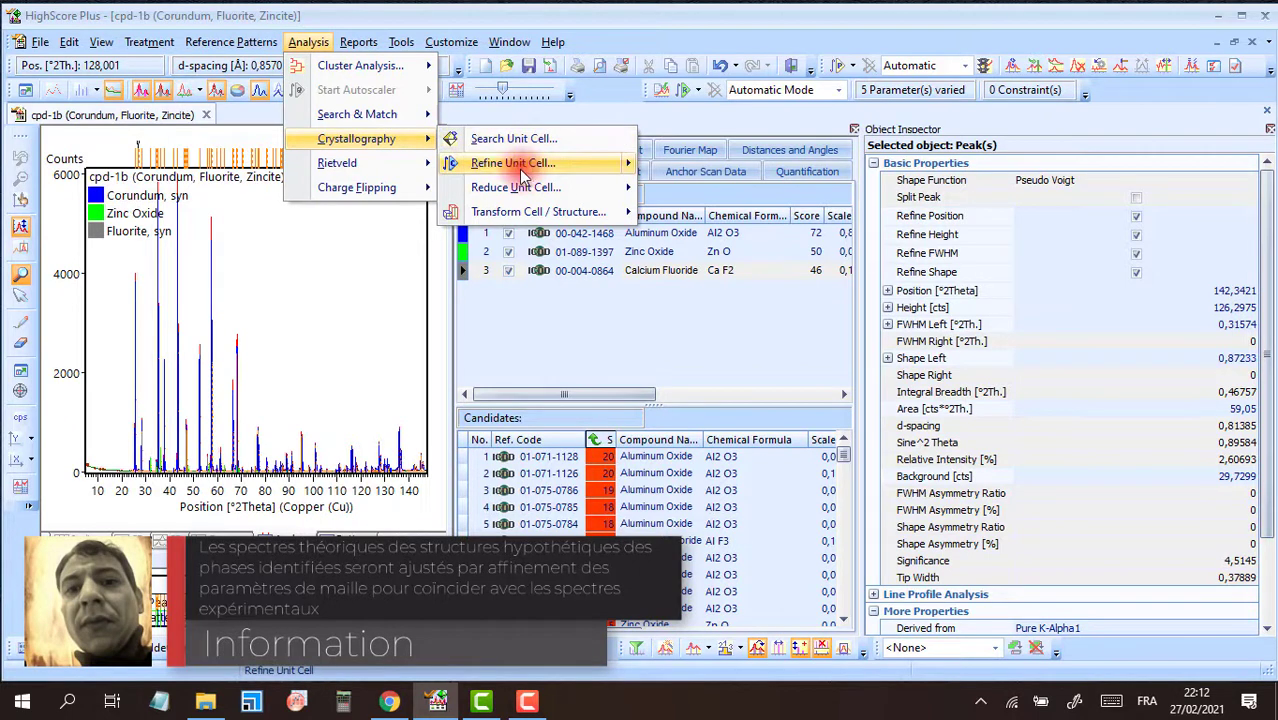
mouse_move(497, 172)
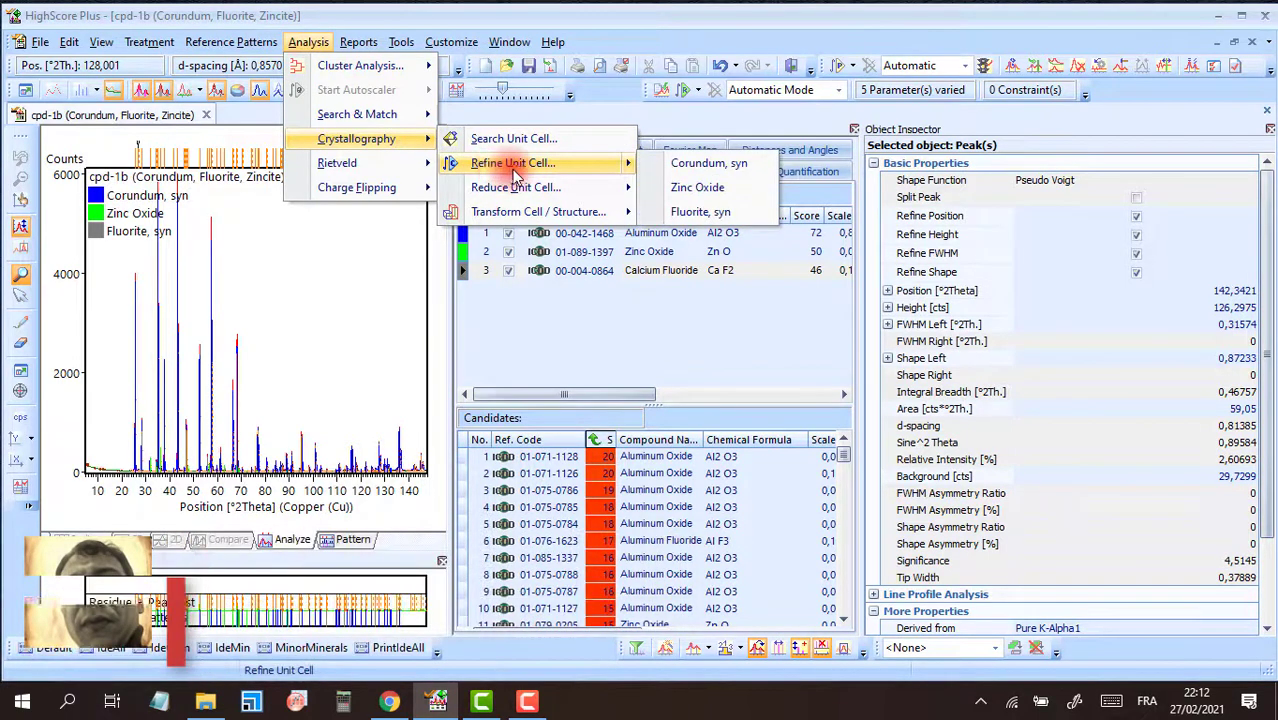
click(712, 169)
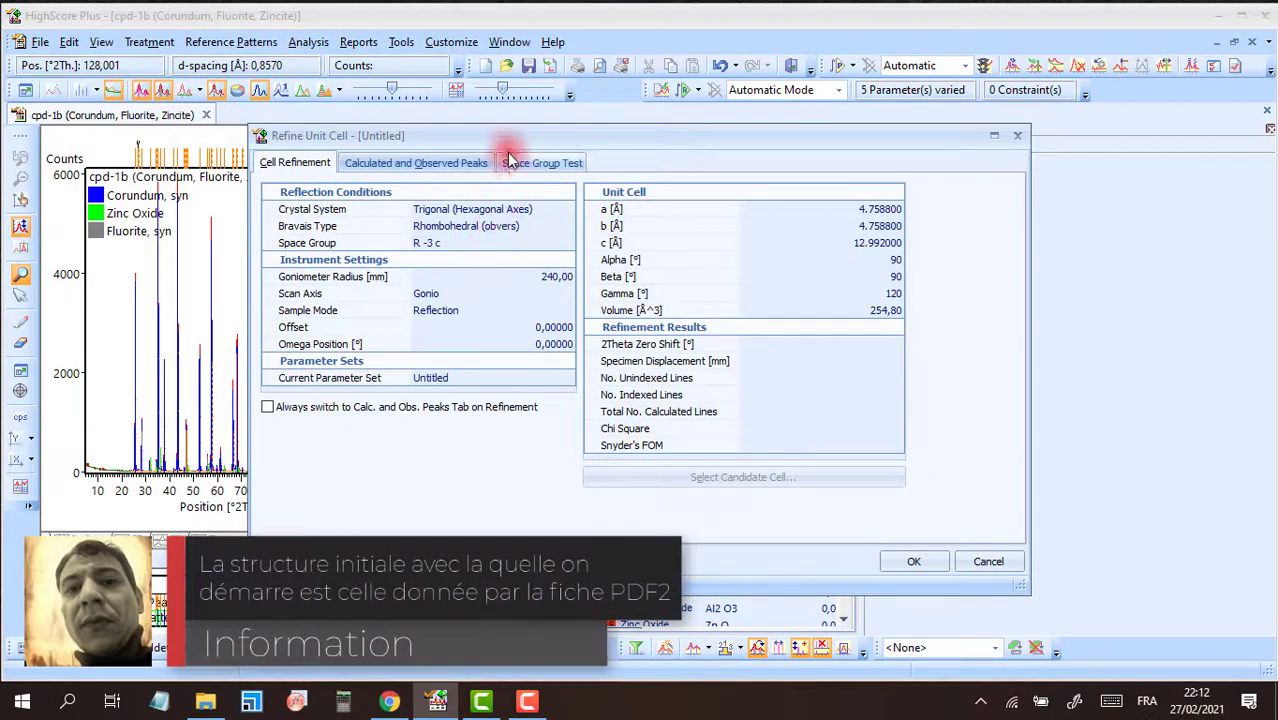
drag(510, 147, 549, 149)
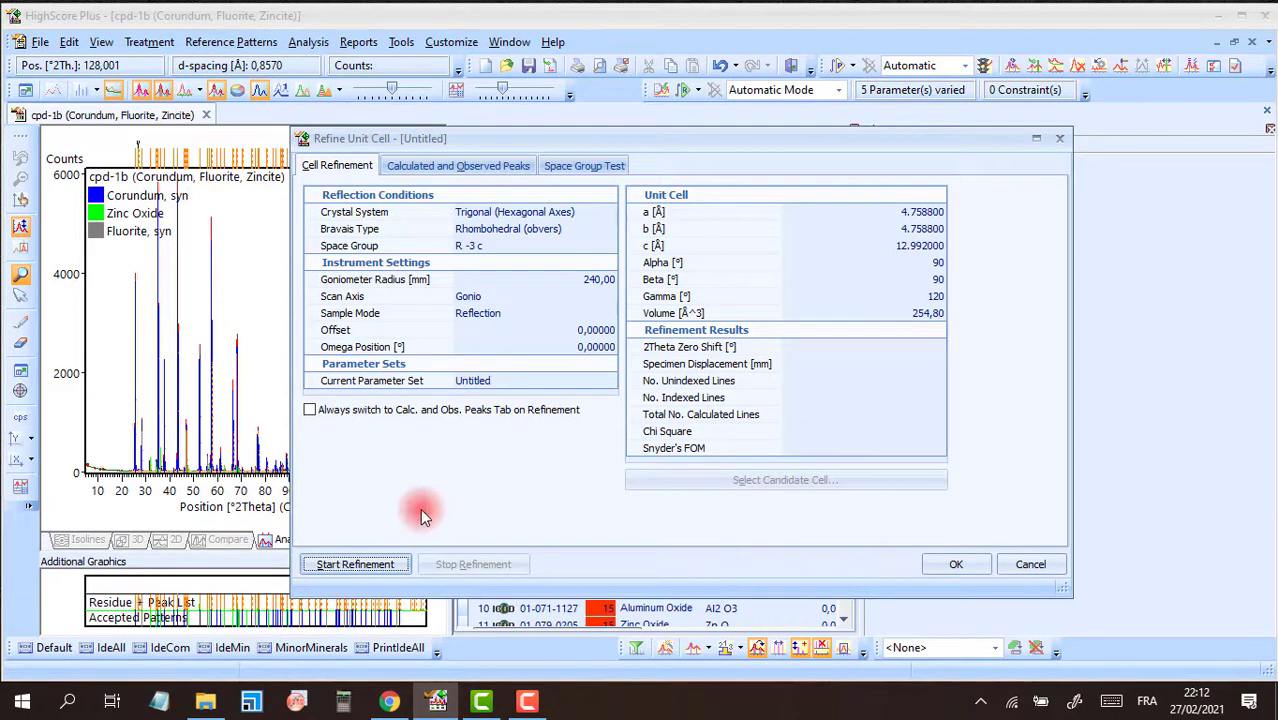
click(352, 567)
click(352, 567)
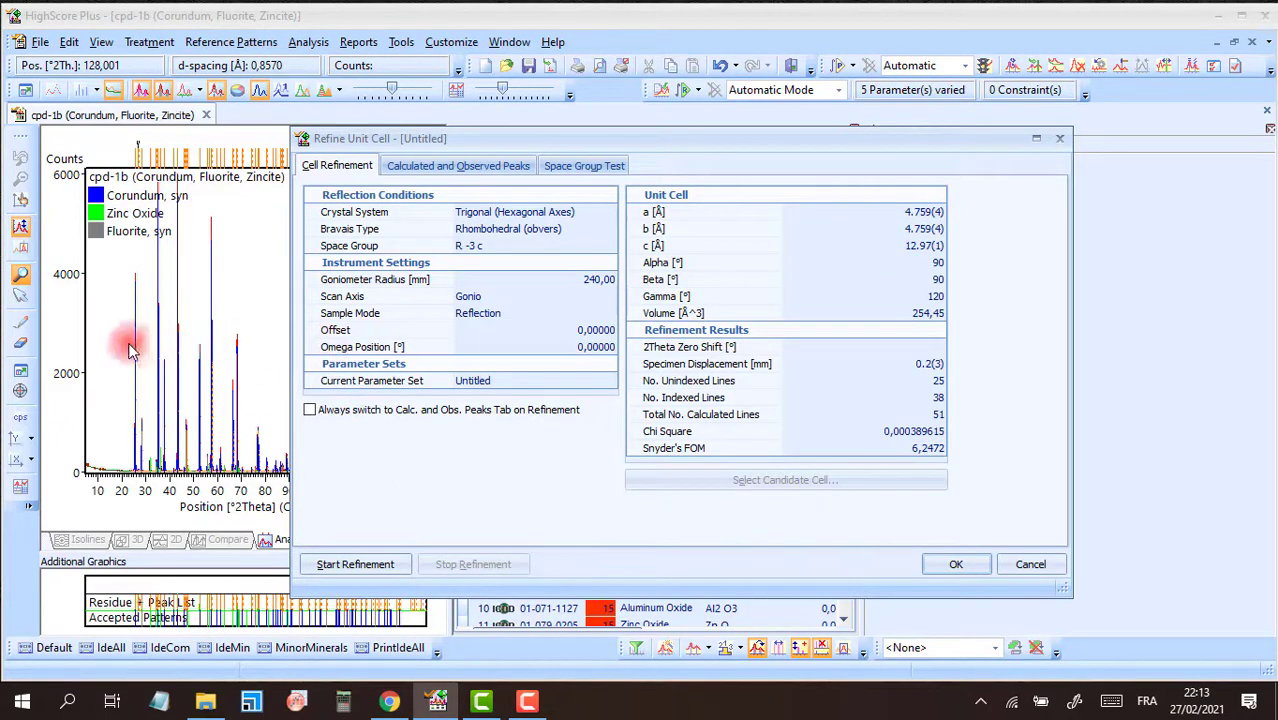
click(952, 566)
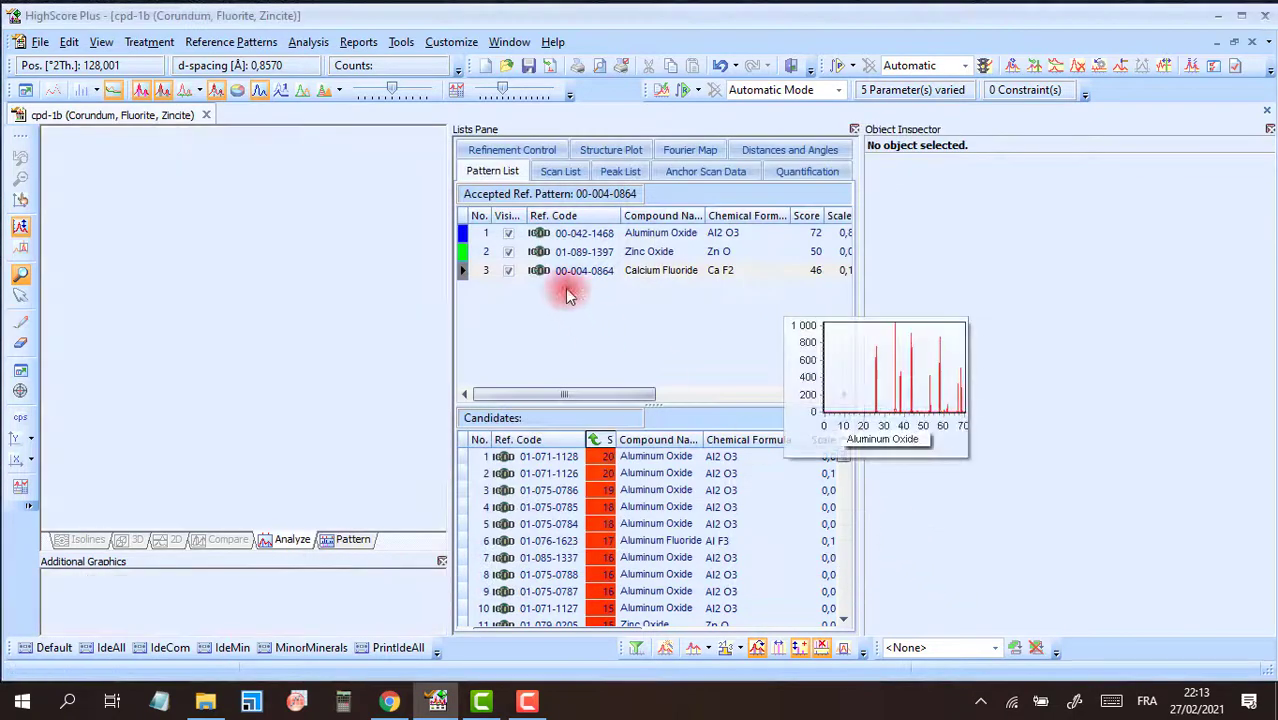
Refine the unit cell of the Zinc Oxide phase and accept the refined cell
click(308, 42)
mouse_move(380, 150)
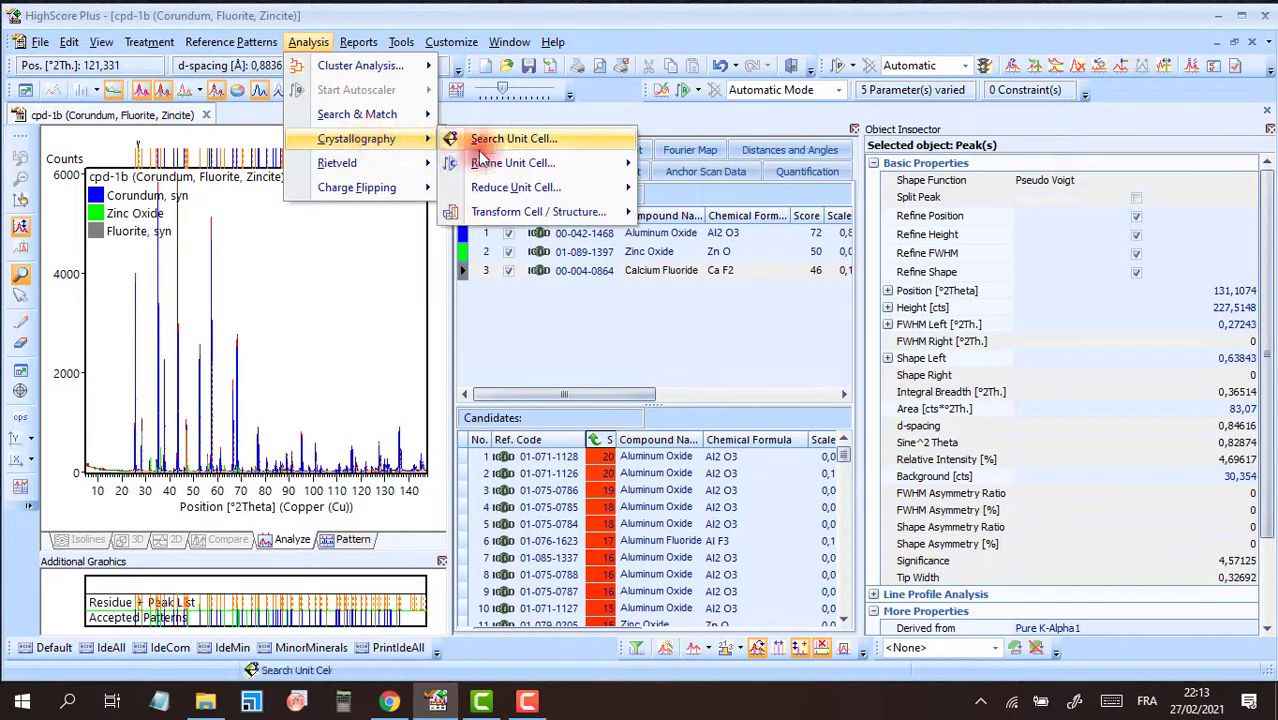
mouse_move(510, 163)
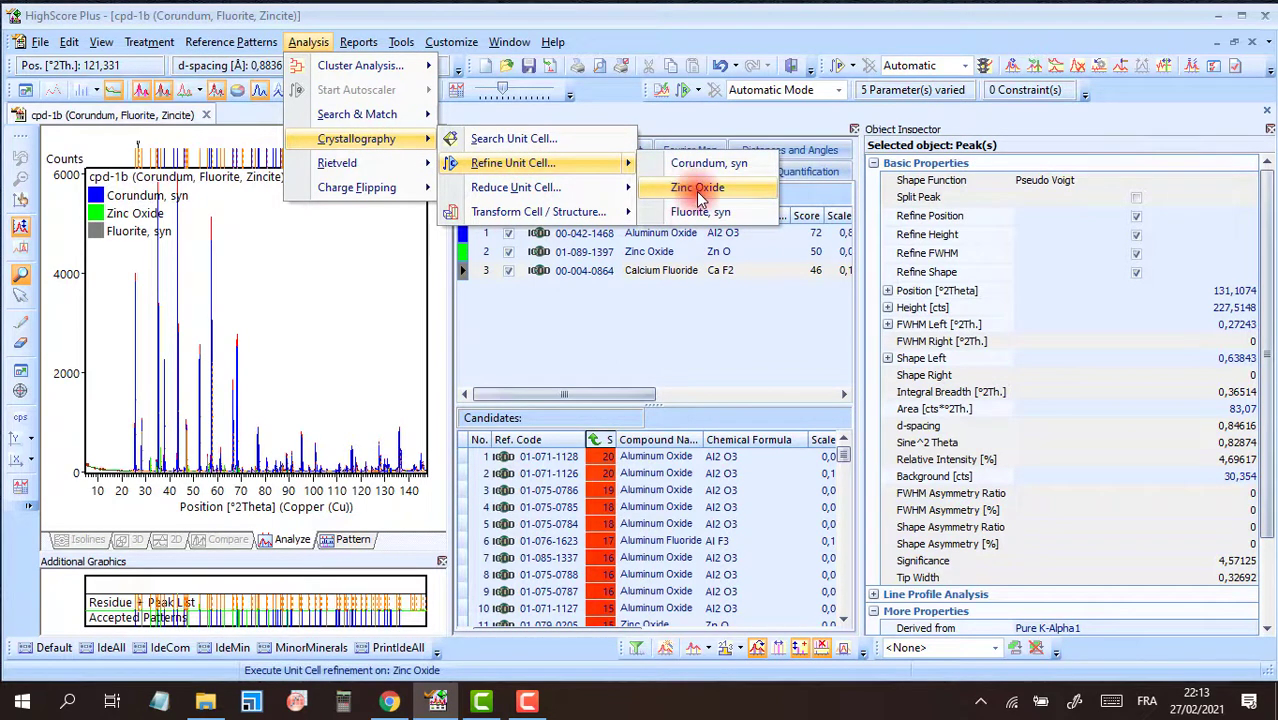
click(697, 189)
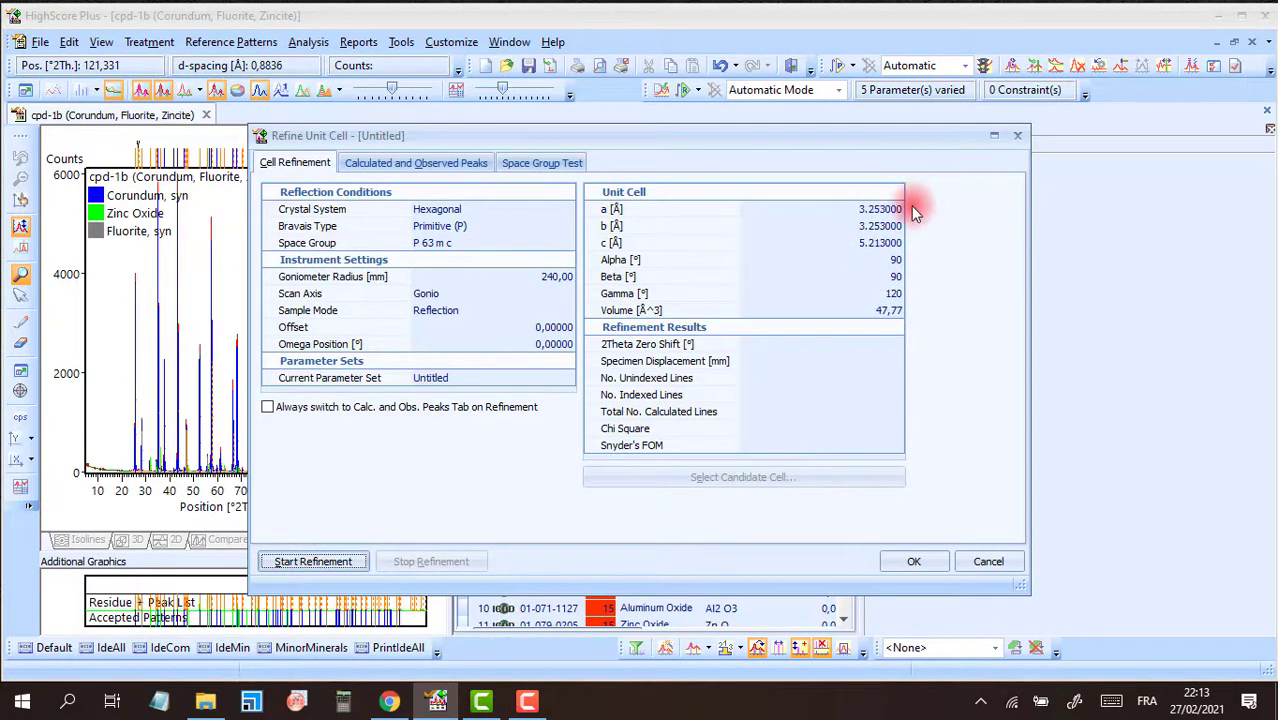
drag(633, 141, 678, 123)
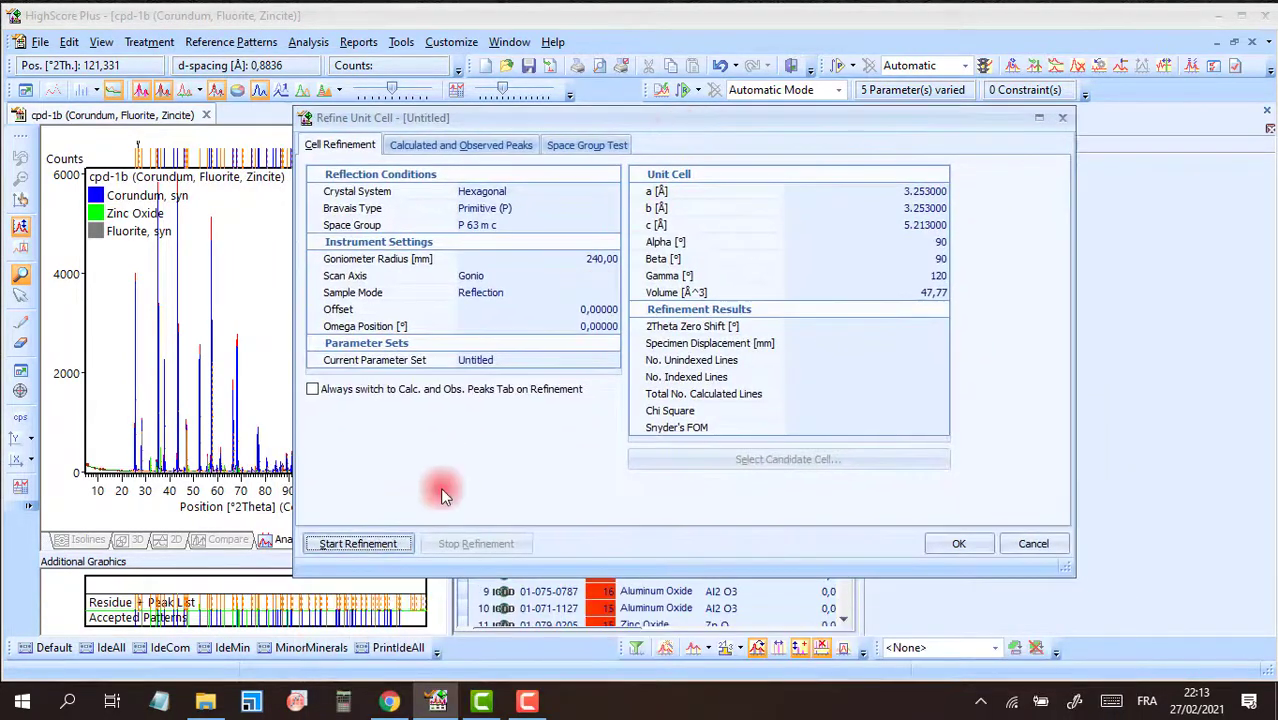
click(370, 543)
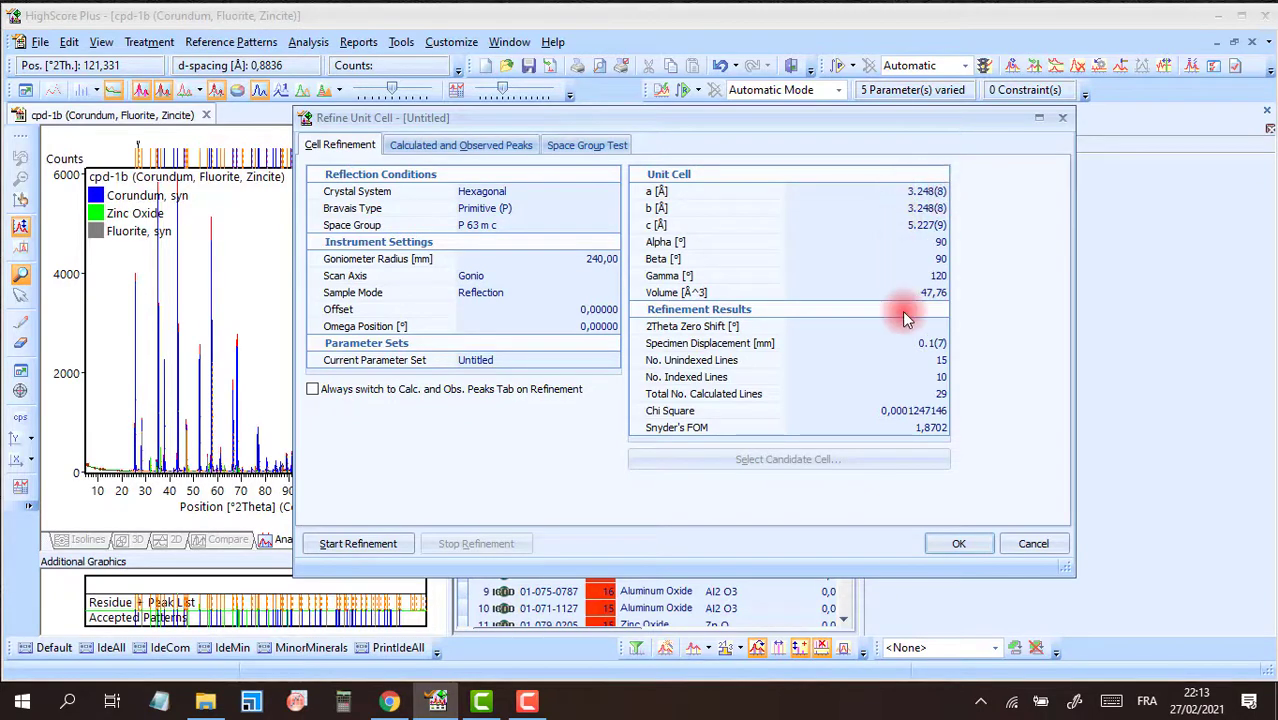
click(962, 545)
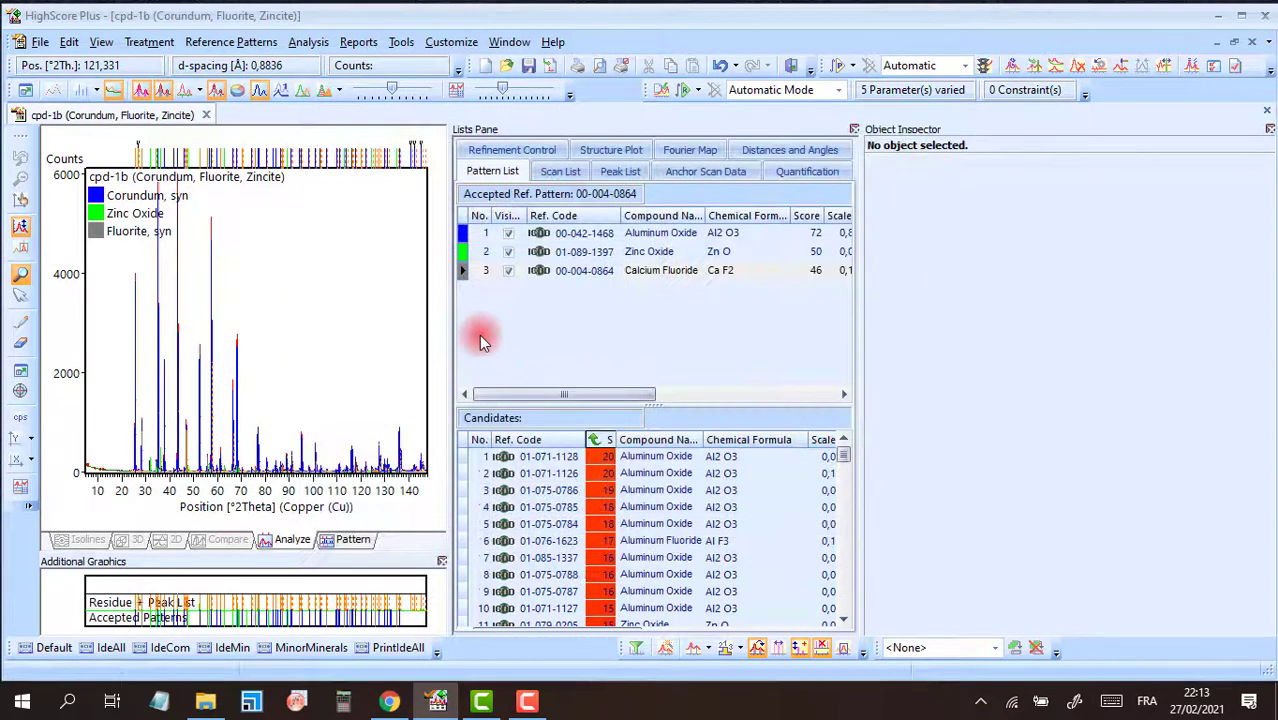
Refine the unit cell of the Fluorite, syn phase and accept the refined cell
click(307, 42)
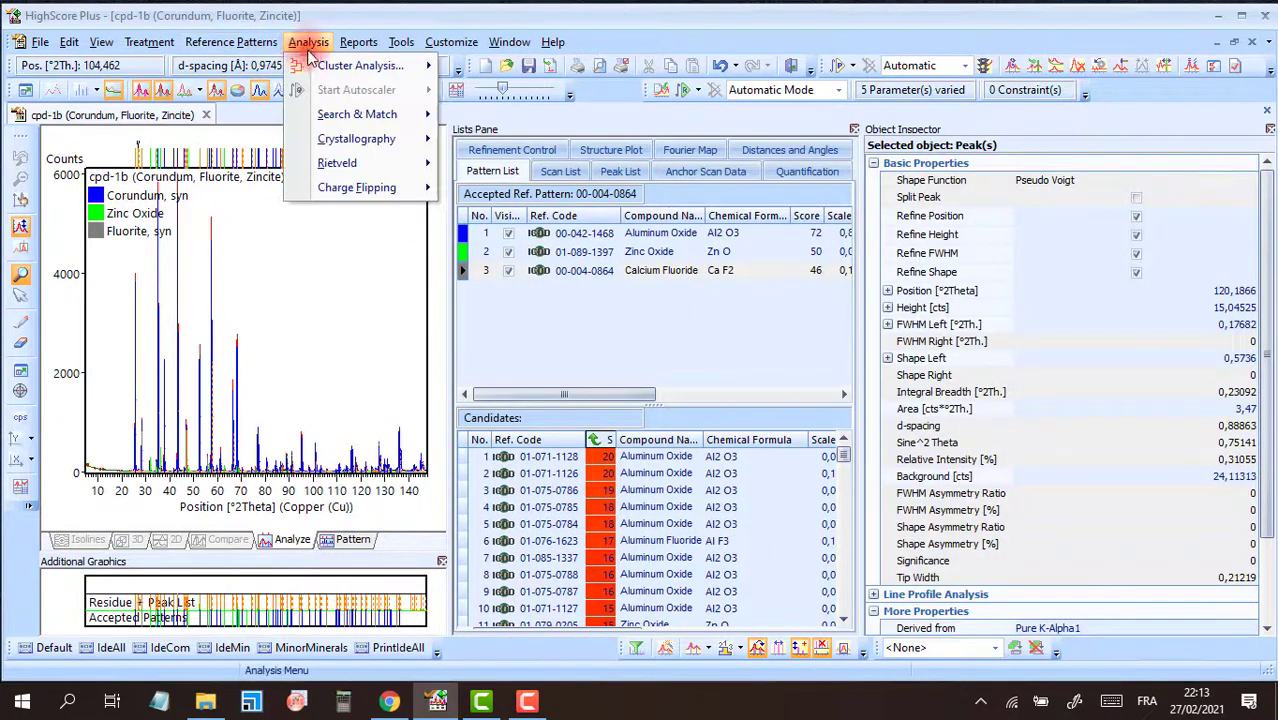
mouse_move(380, 139)
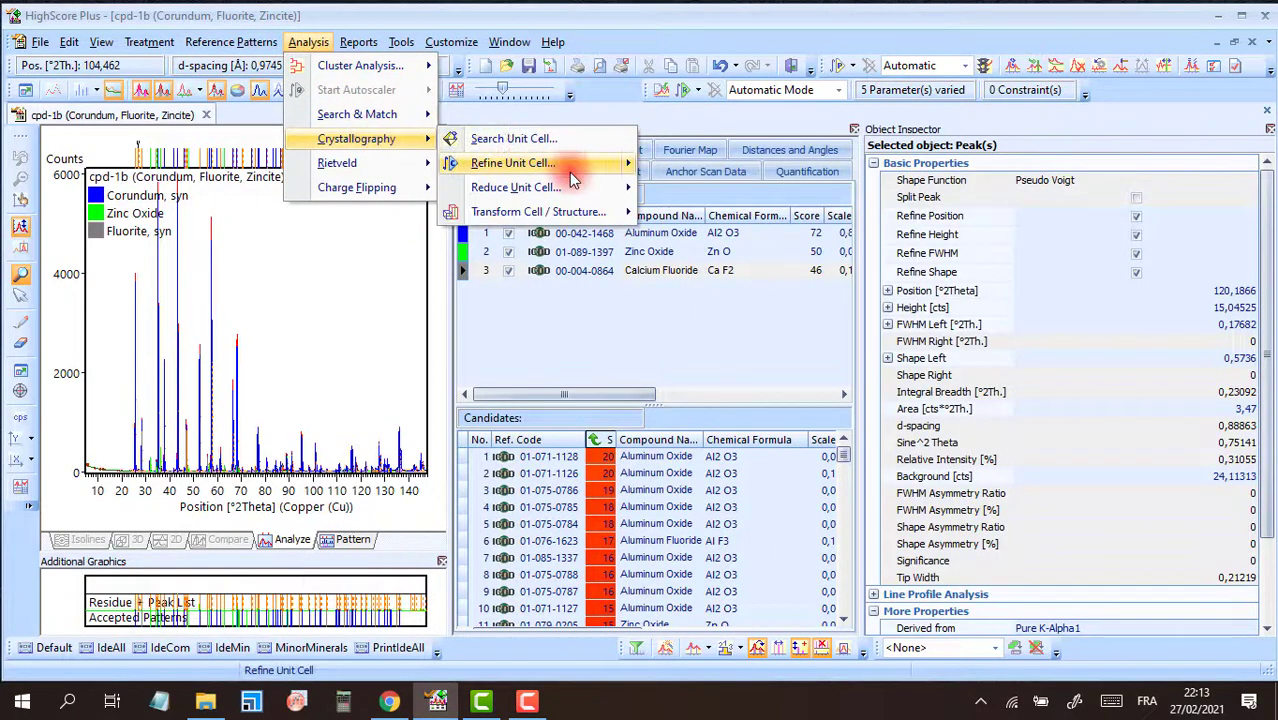
mouse_move(569, 168)
click(722, 212)
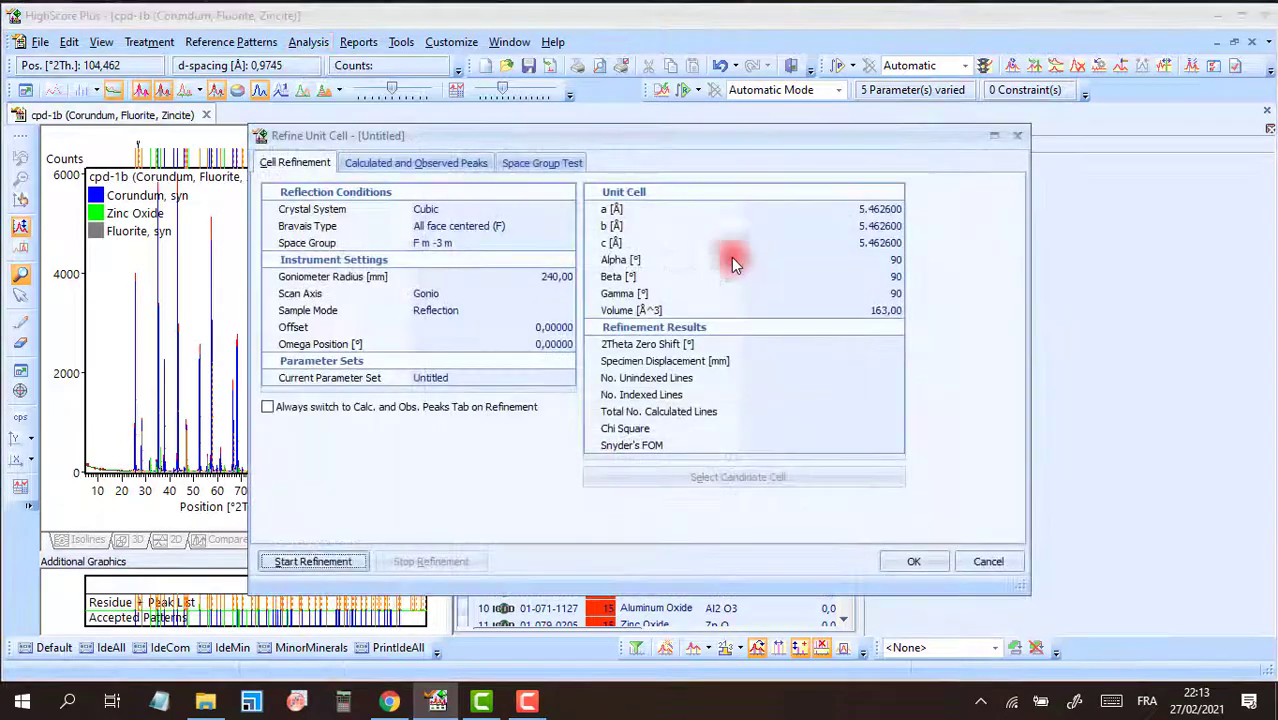
click(329, 560)
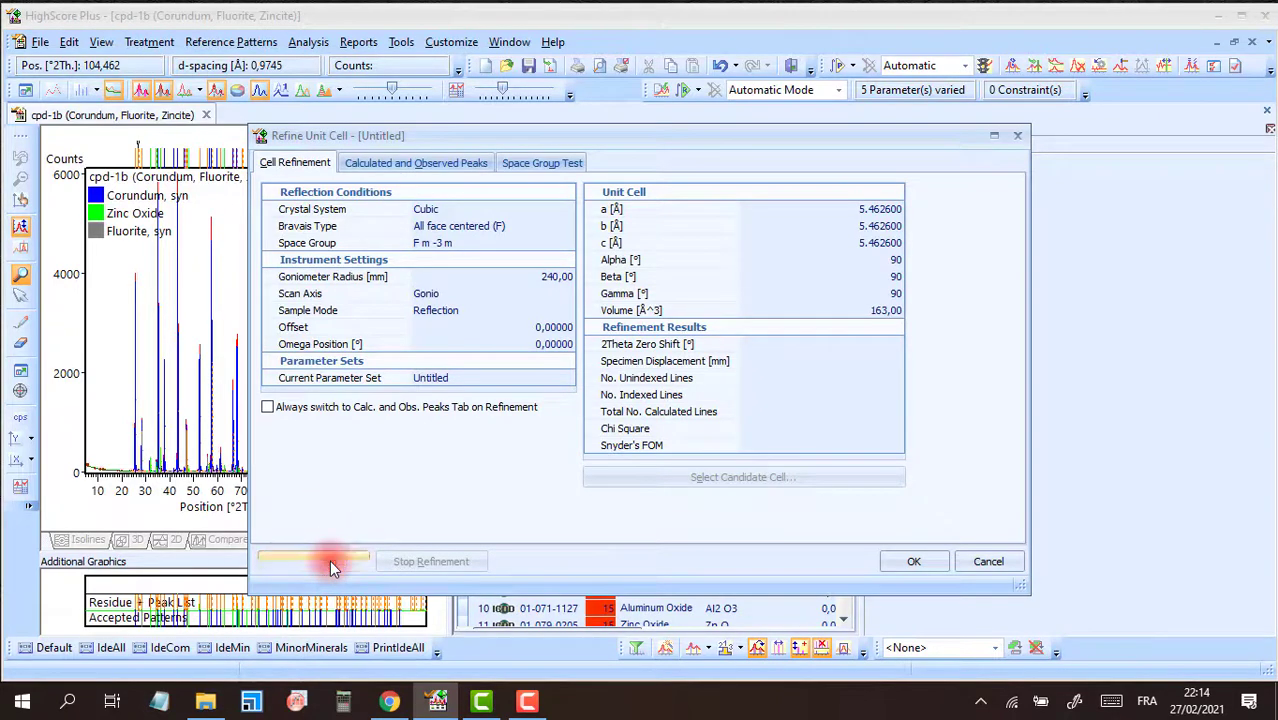
click(925, 563)
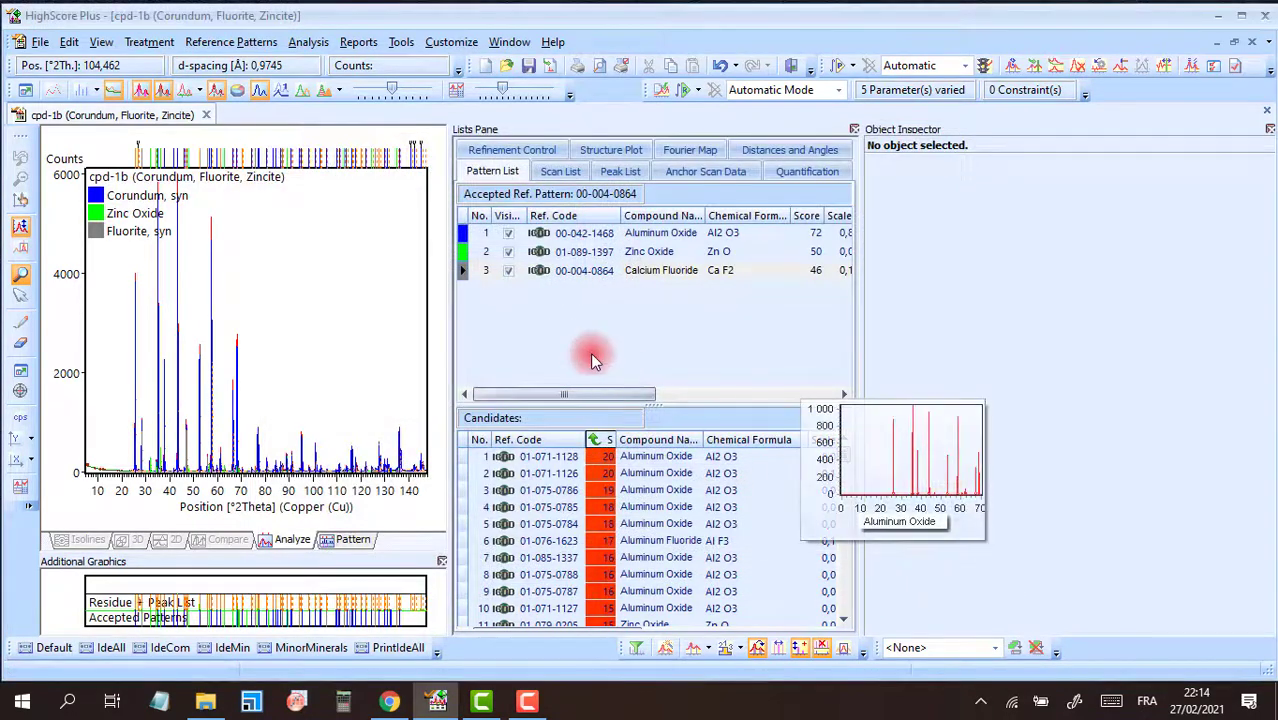
click(569, 343)
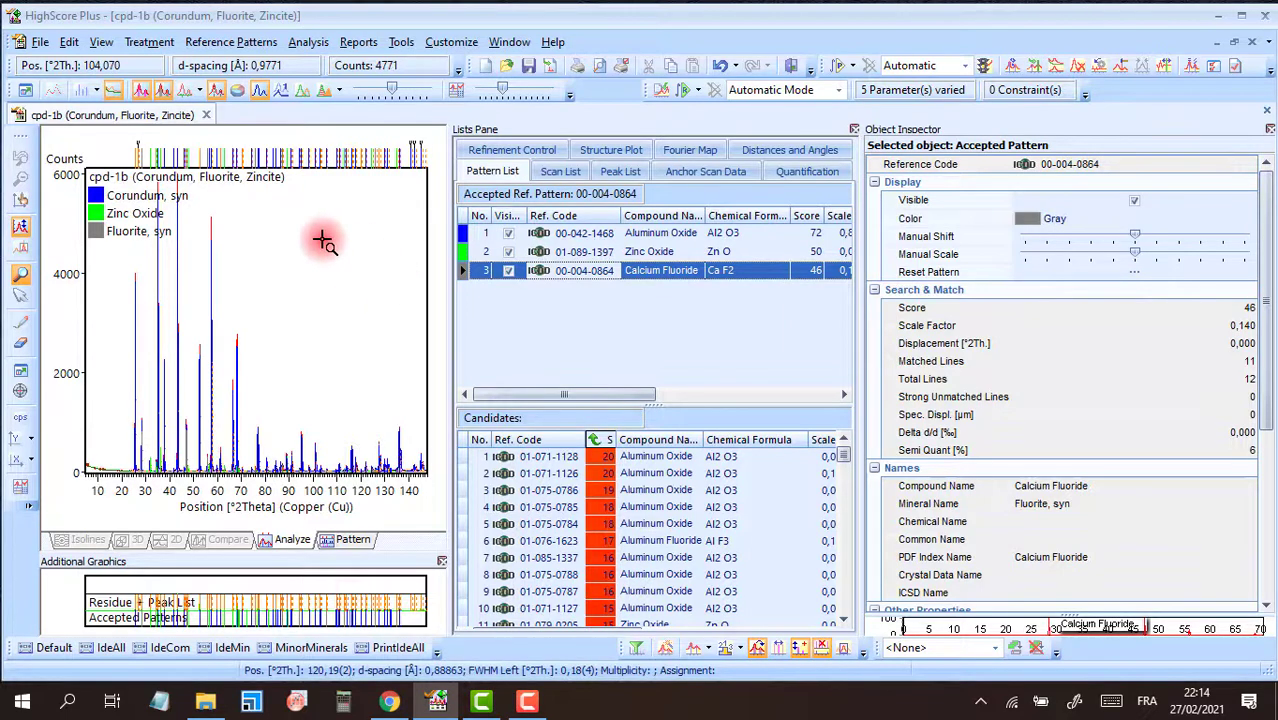
click(157, 401)
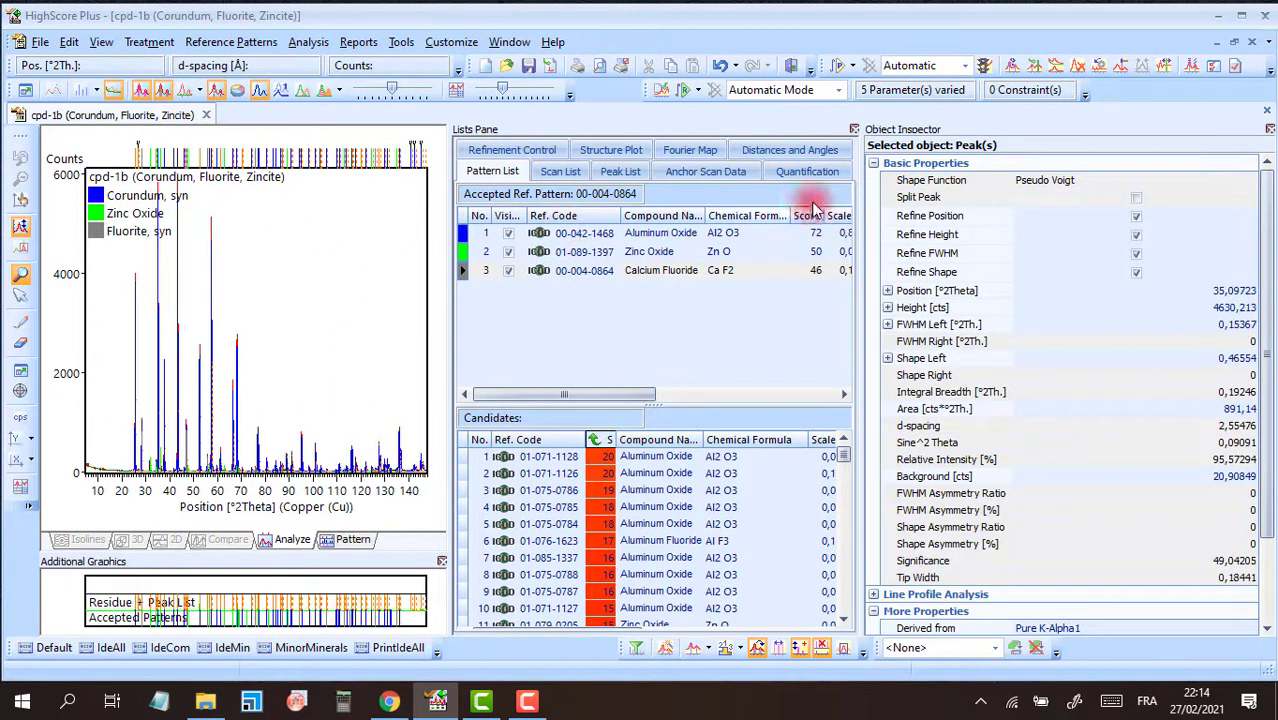
click(186, 428)
click(240, 398)
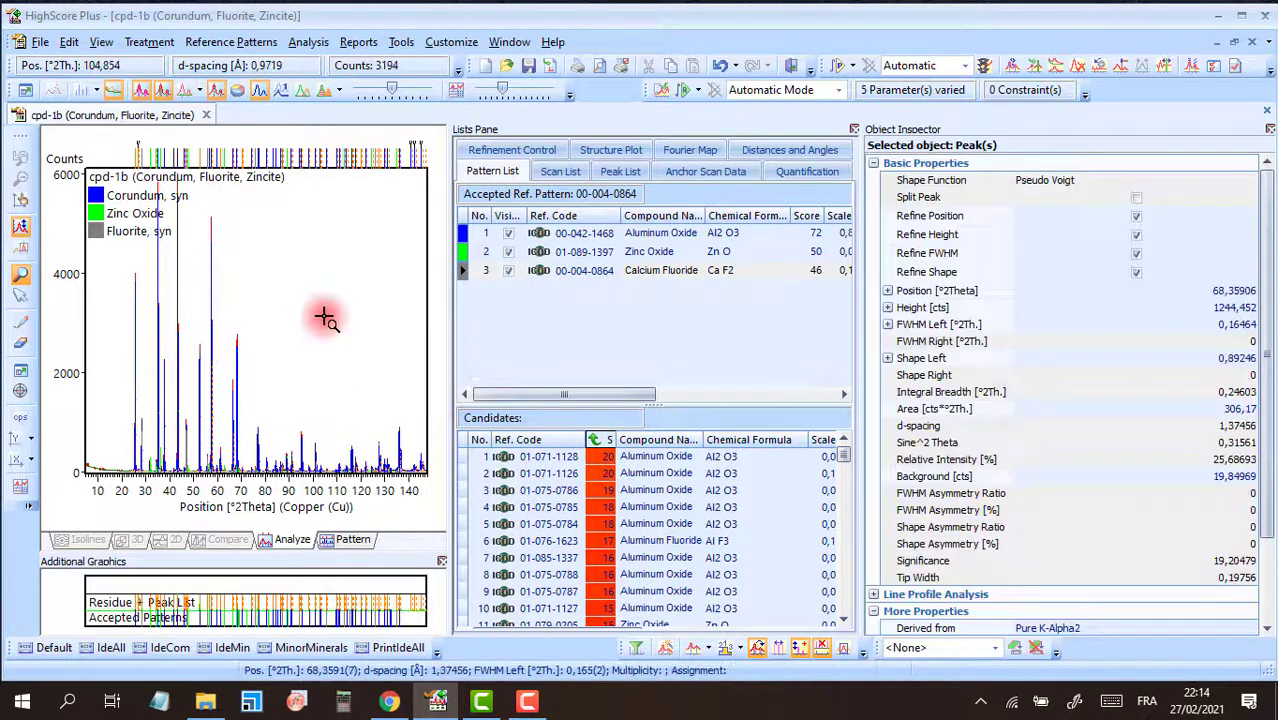
Label the scan's peaks with their HKL indices and chemical formula, and return to the full pattern
drag(100, 287, 206, 360)
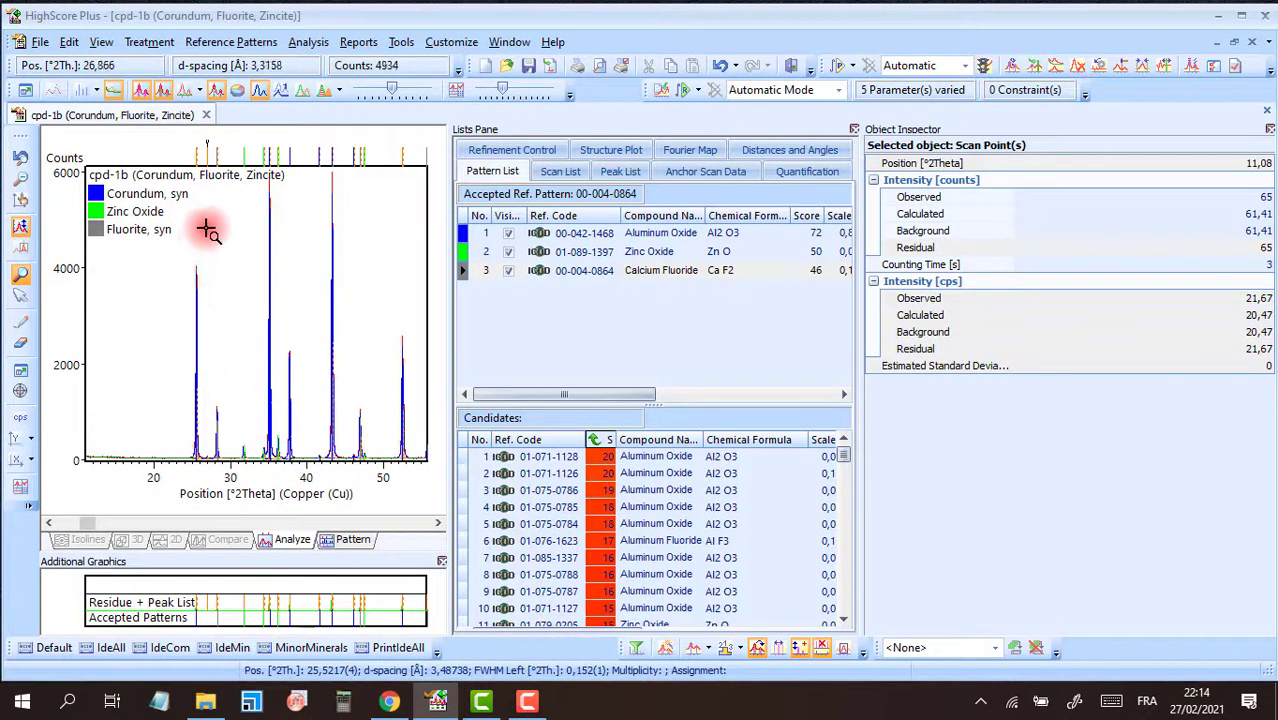
click(200, 445)
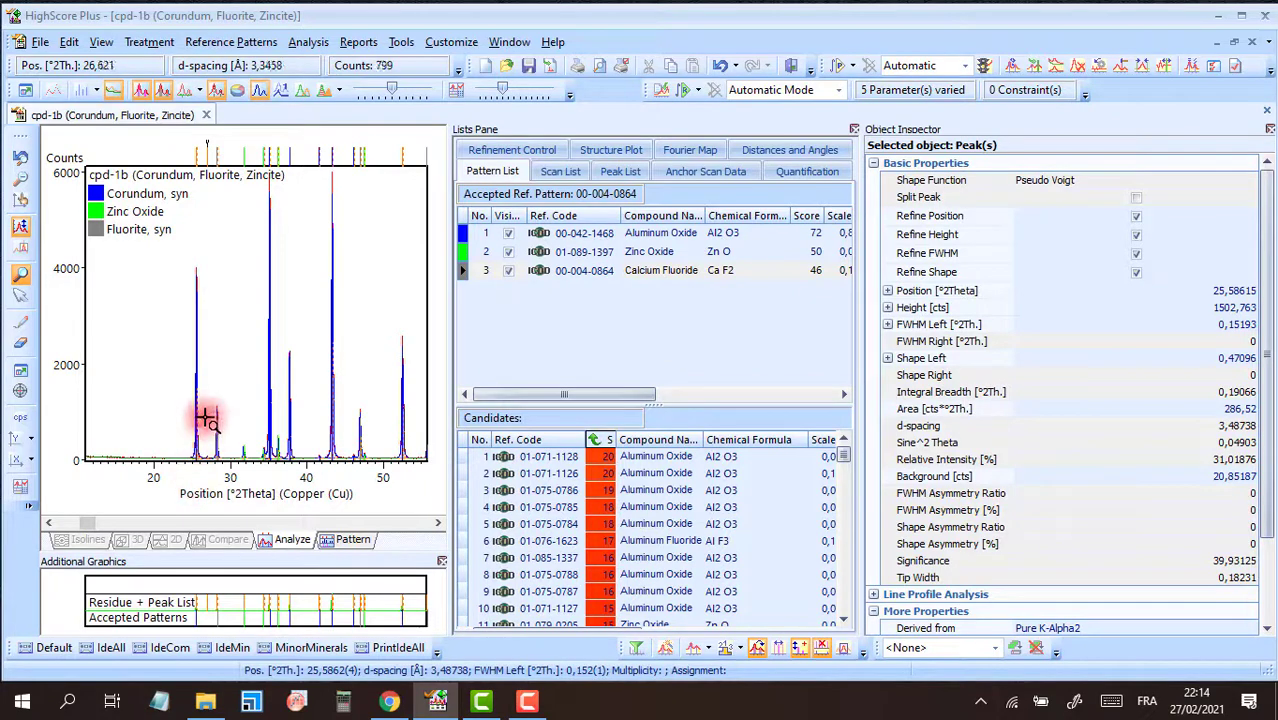
right_click(225, 248)
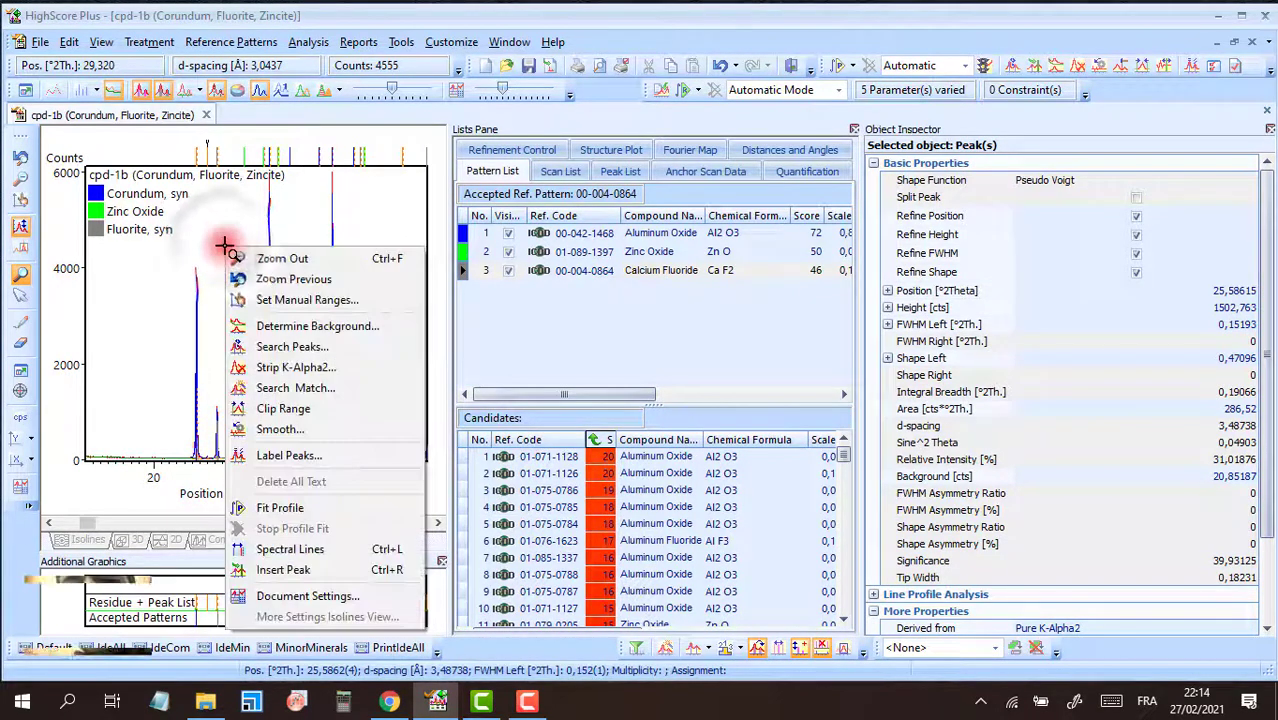
click(296, 456)
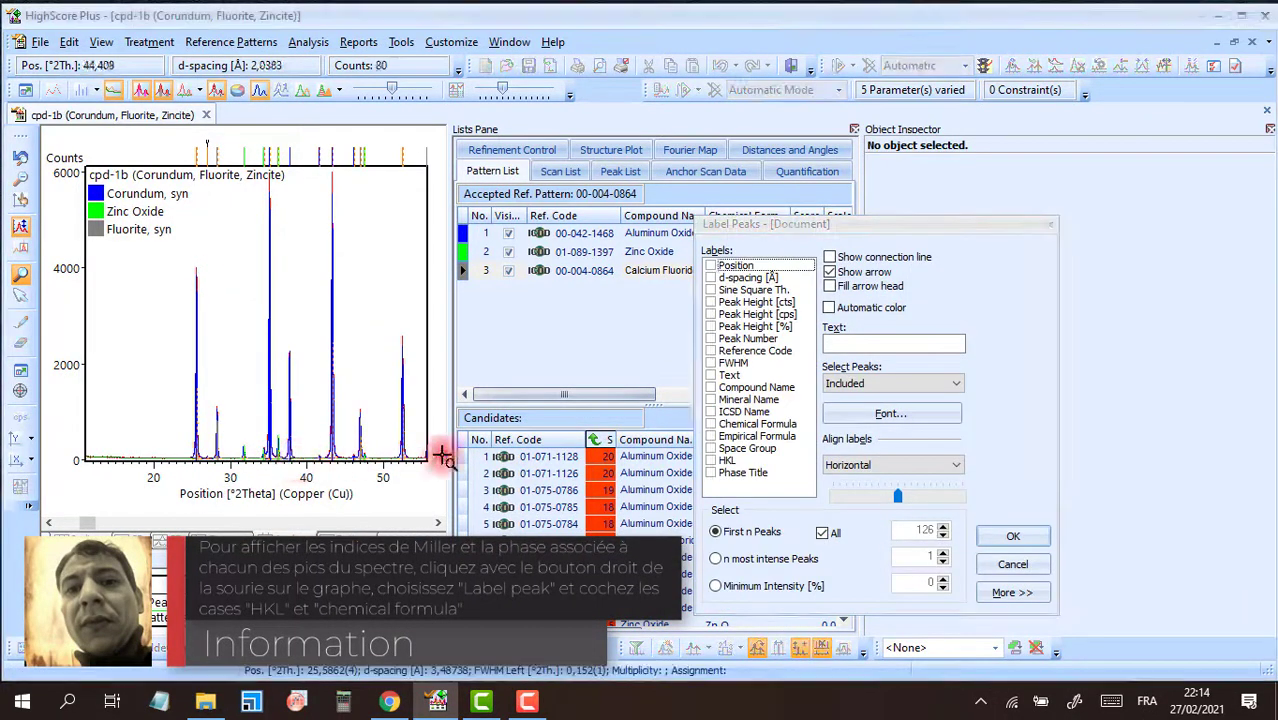
click(710, 460)
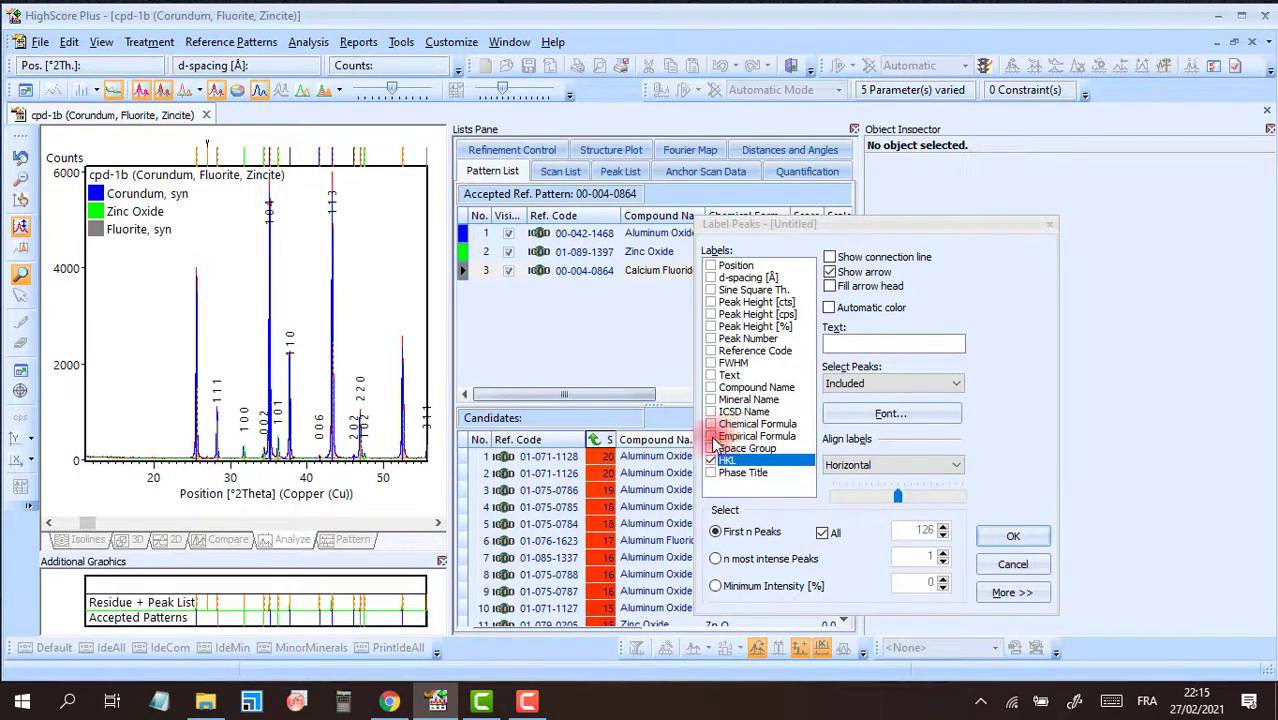
click(710, 425)
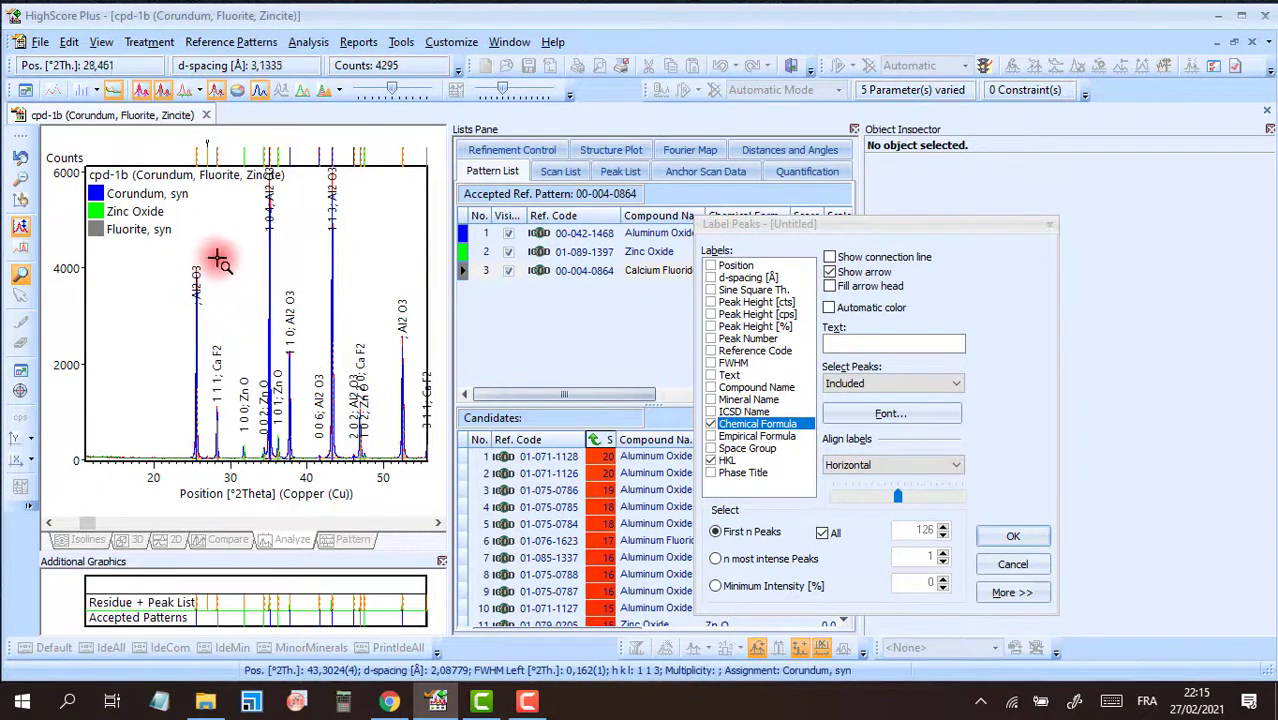
click(1009, 538)
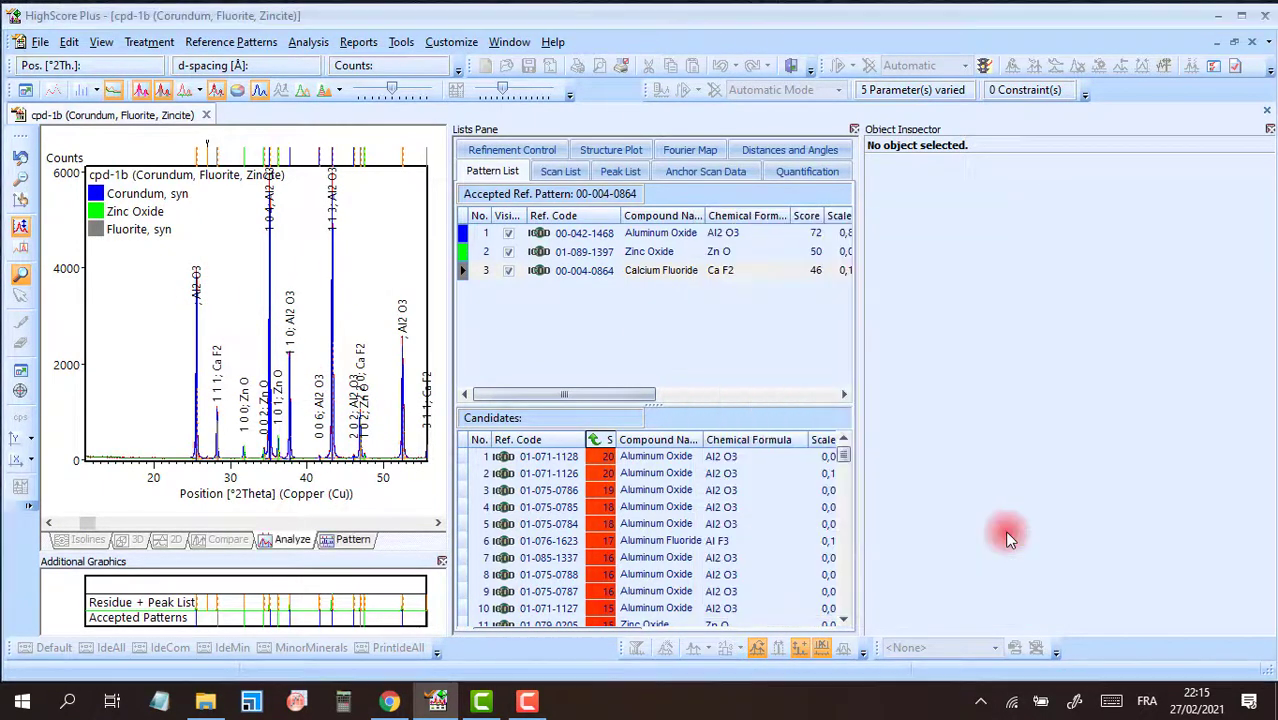
click(345, 333)
right_click(241, 272)
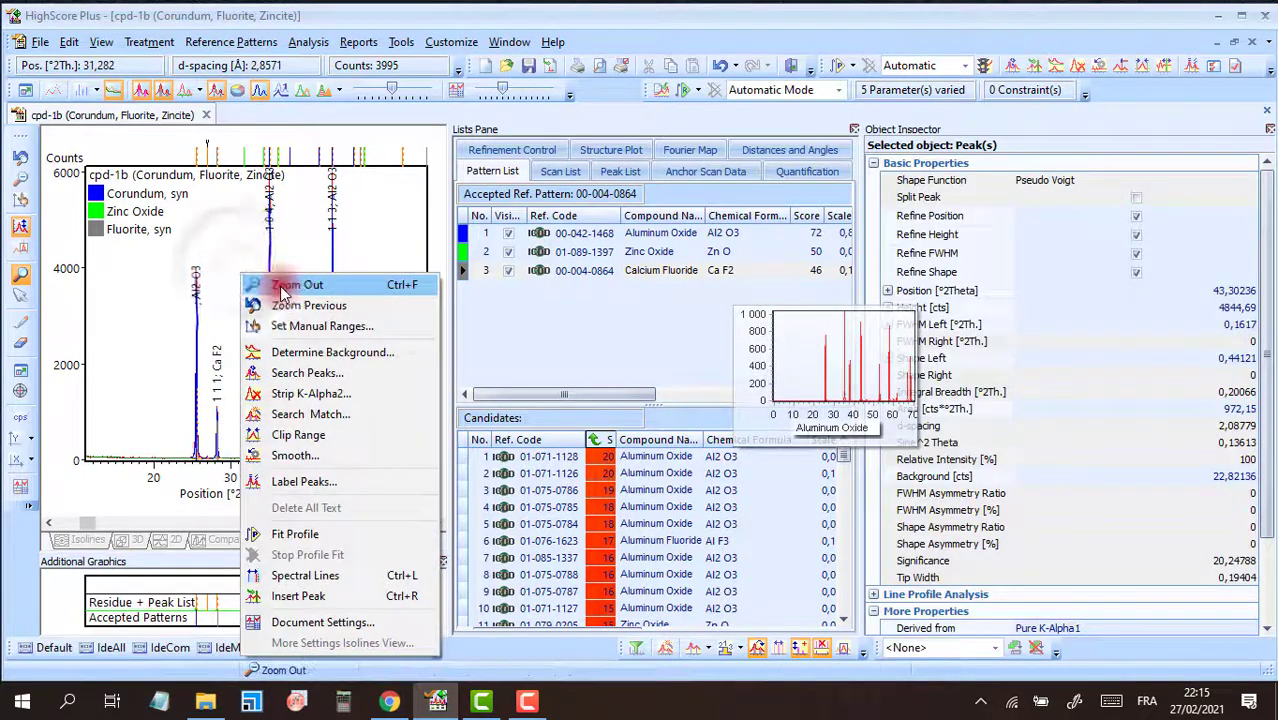
click(282, 284)
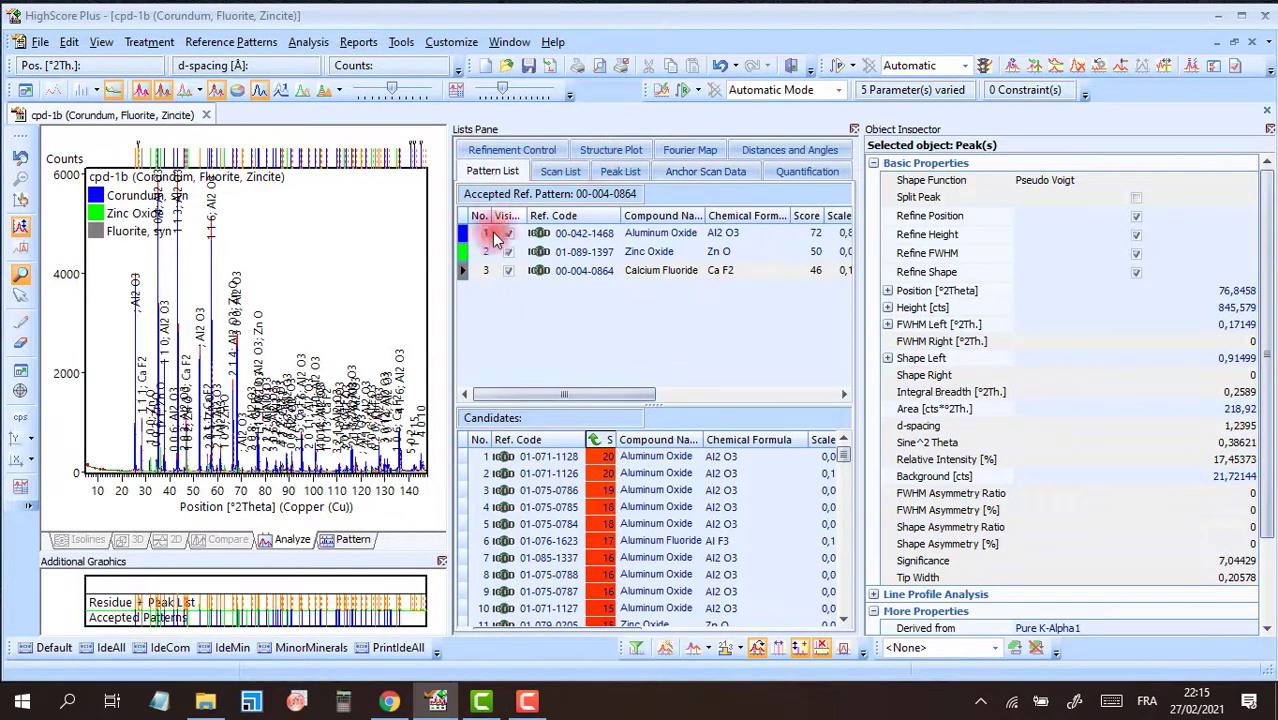
Create an RTF report of the analysis with the Fancy definition and enlarge the report window
click(430, 197)
click(365, 52)
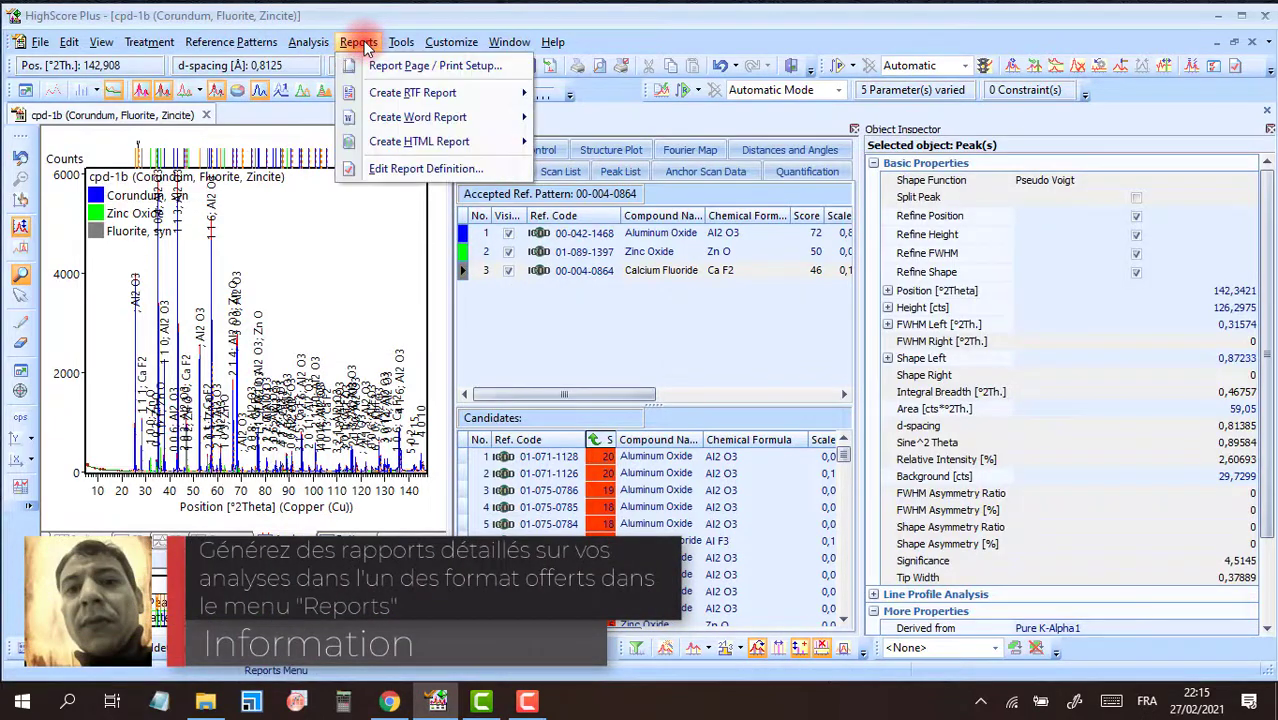
mouse_move(390, 94)
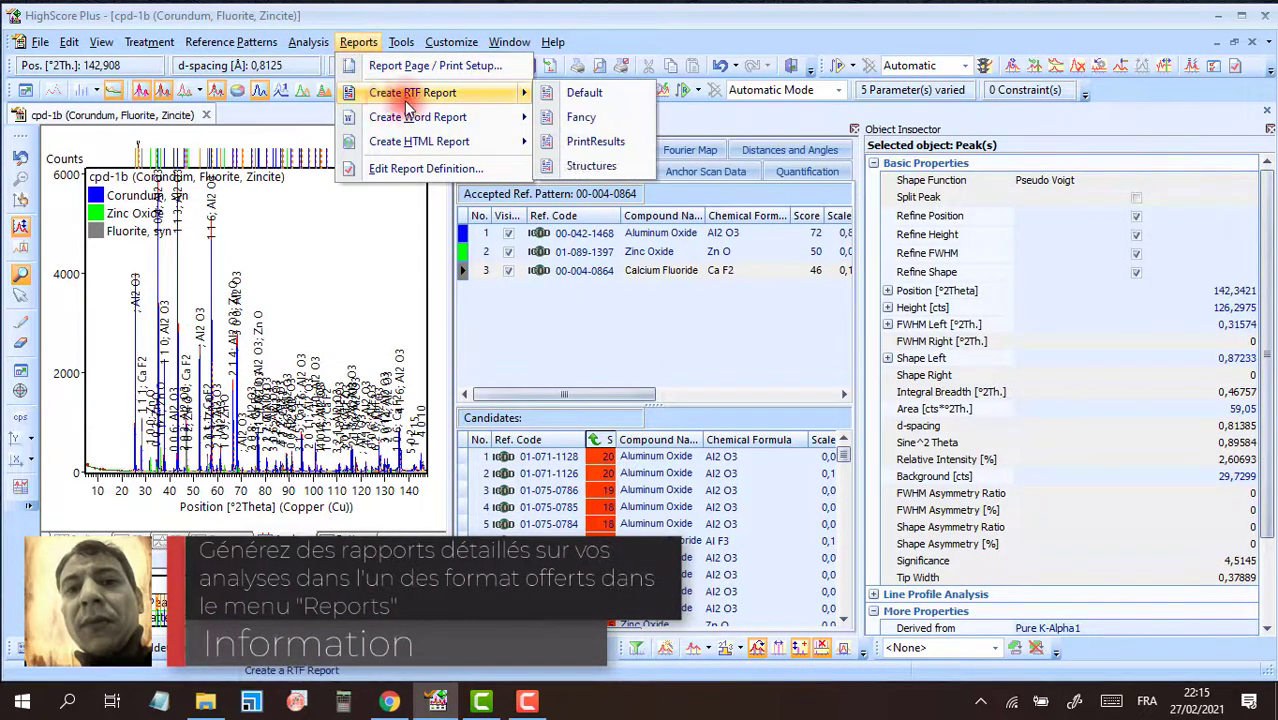
mouse_move(424, 127)
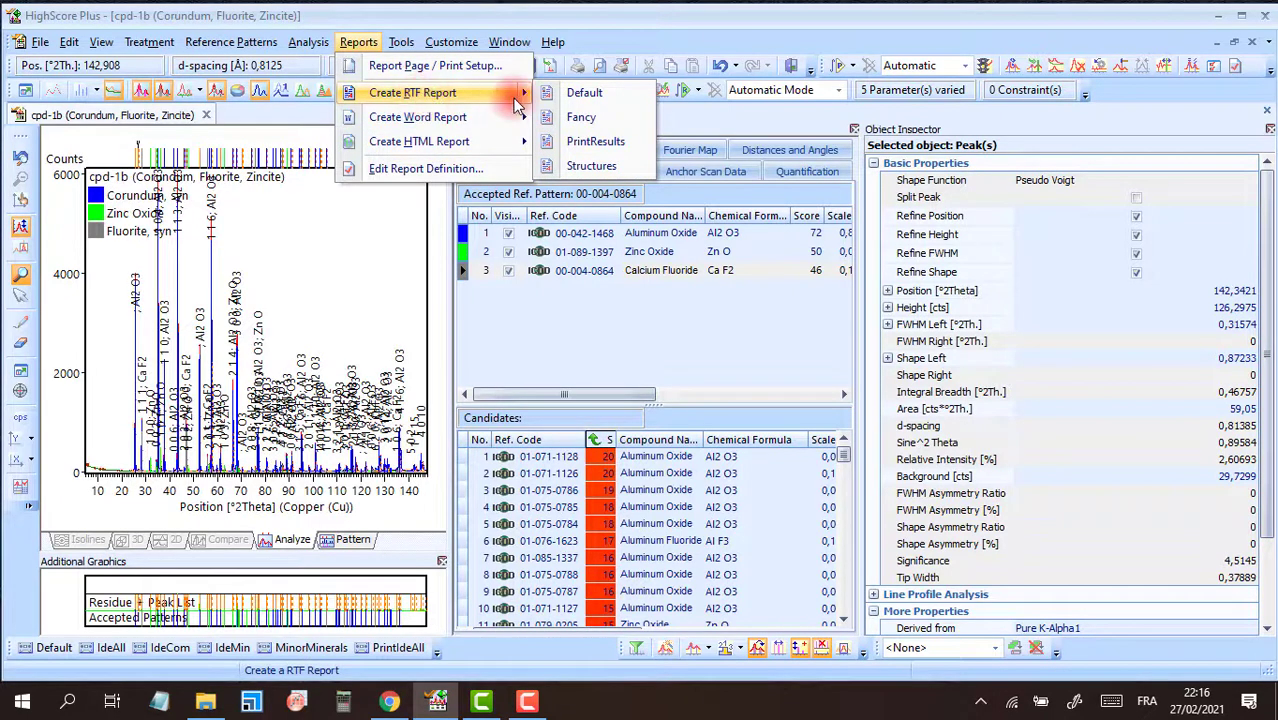
click(603, 125)
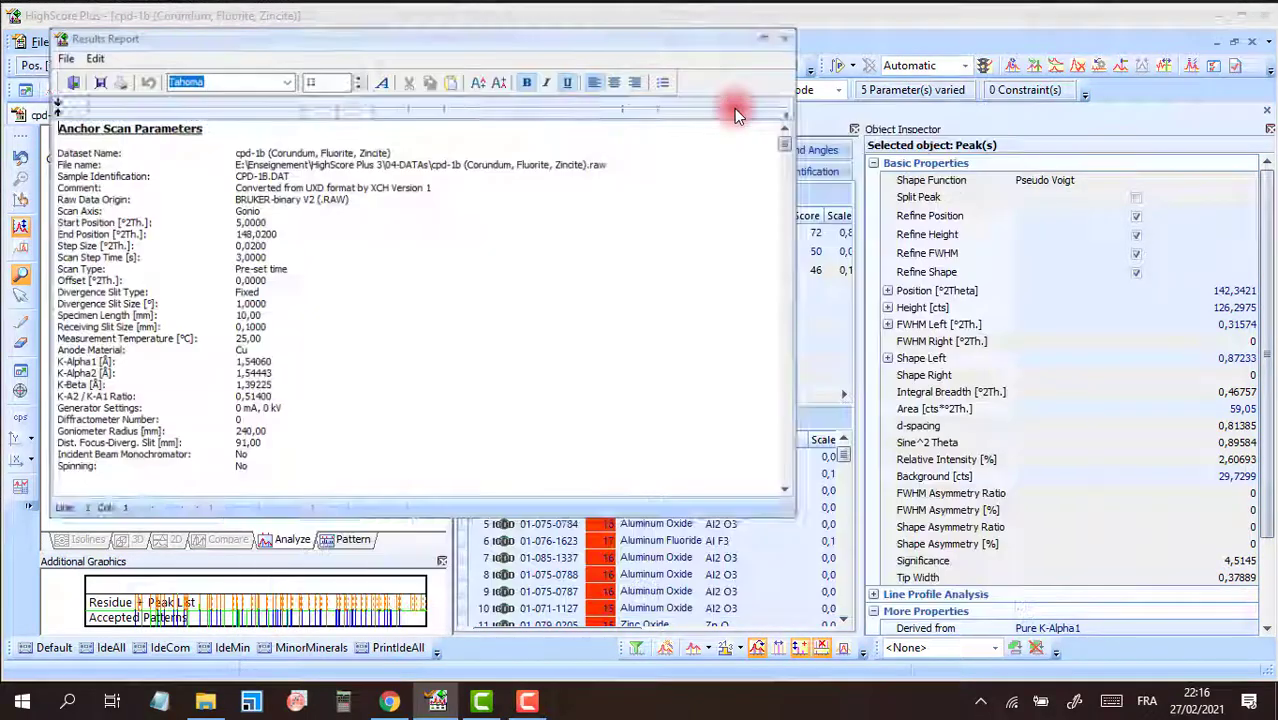
double_click(734, 110)
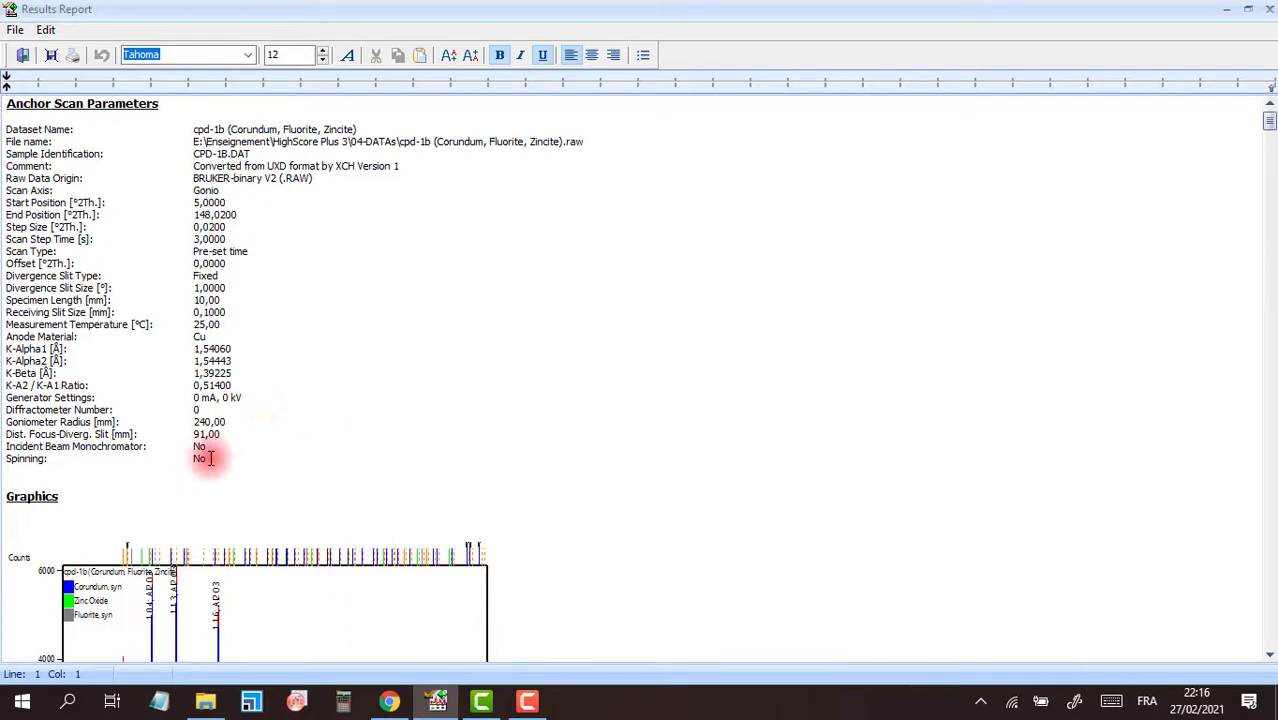
Review the anchor scan parameters and the labelled pattern graphic in the results report
drag(210, 457, 248, 455)
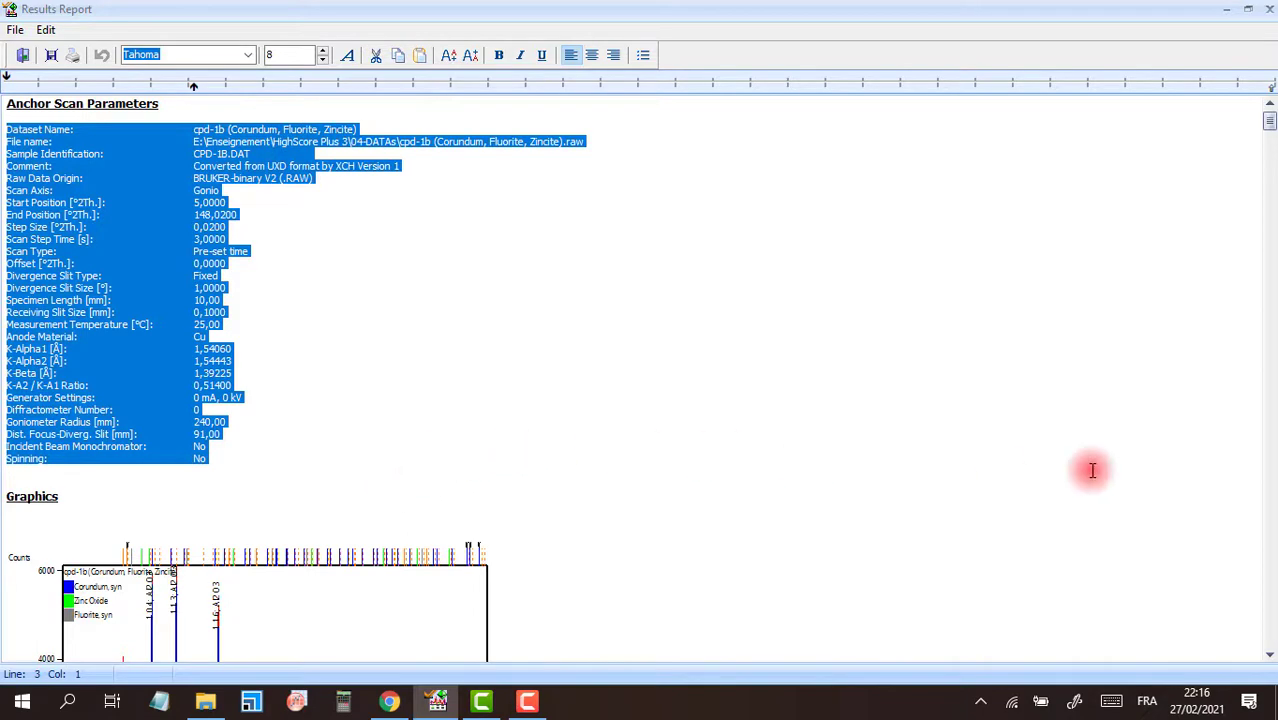
scroll(715, 342, down, 5)
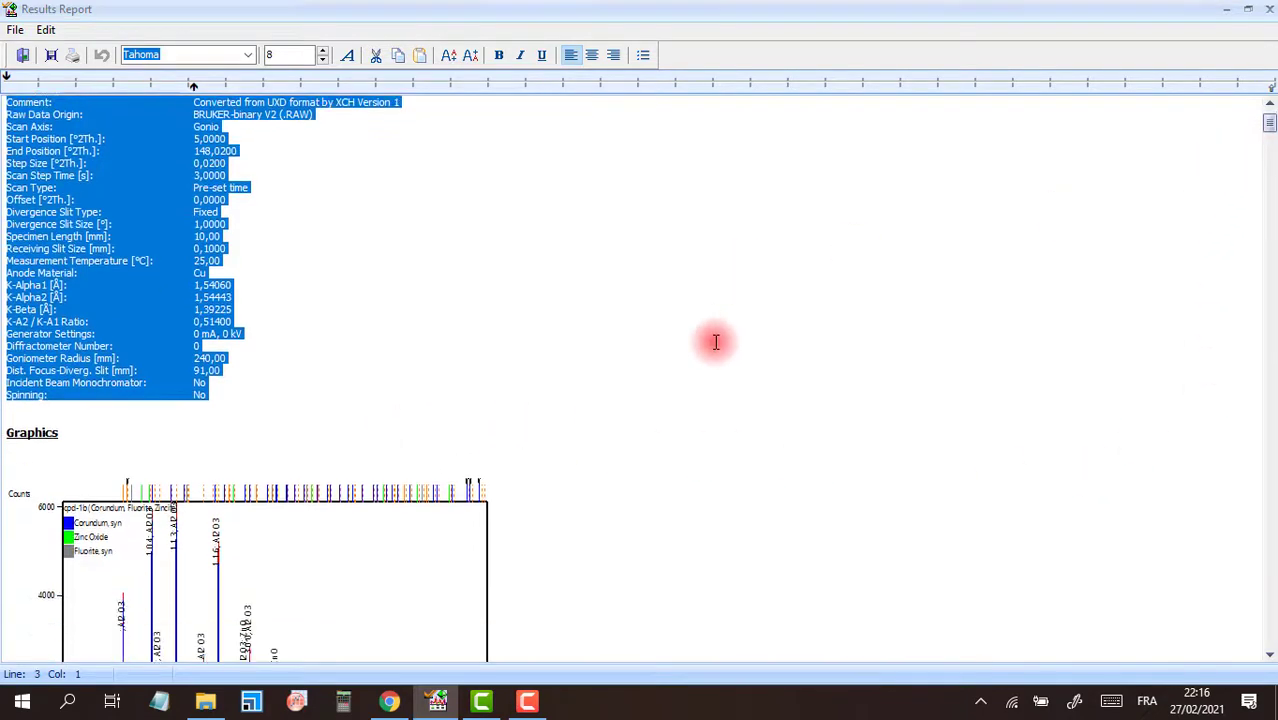
scroll(715, 342, down, 3)
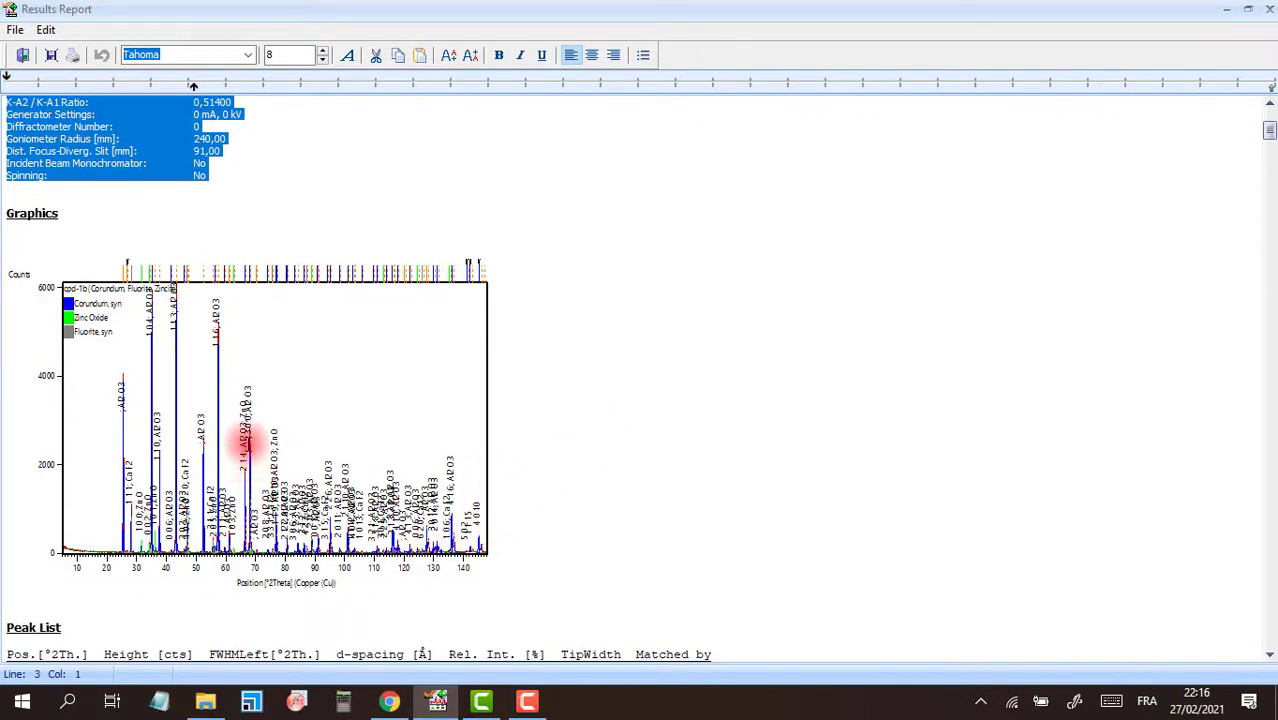
scroll(559, 379, up, 1)
scroll(562, 389, down, 3)
scroll(562, 389, down, 15)
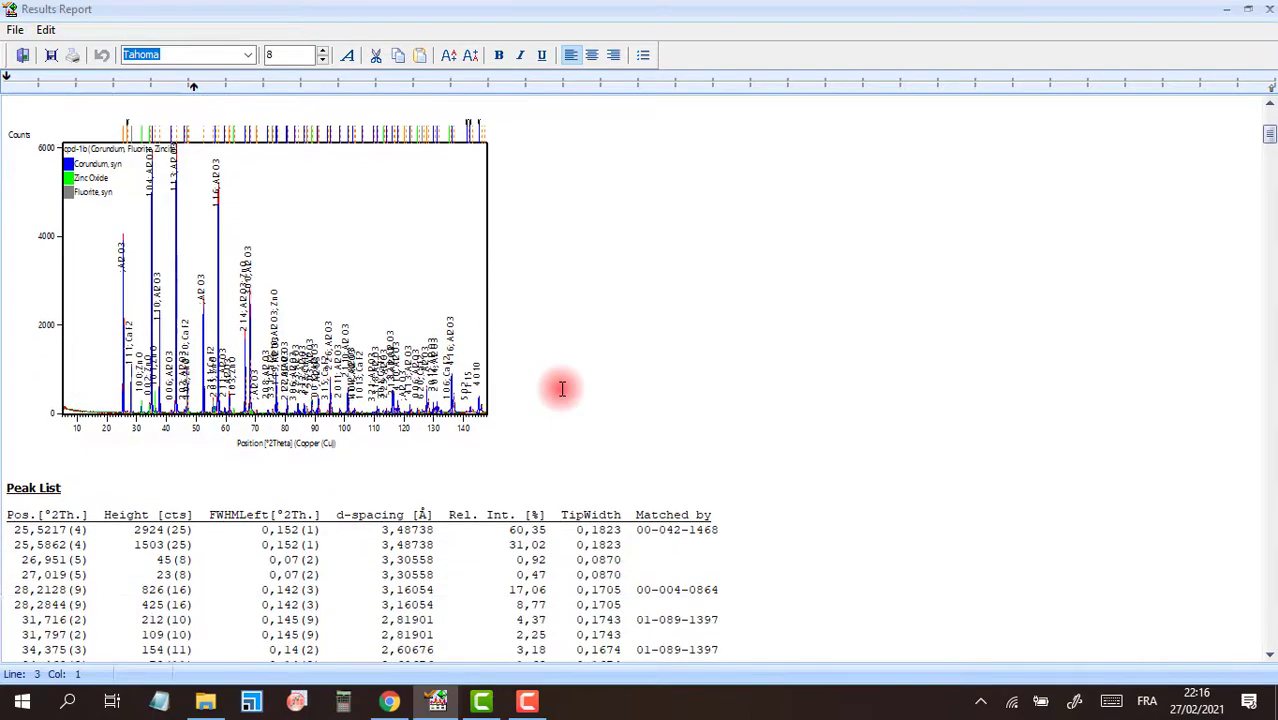
scroll(562, 387, up, 14)
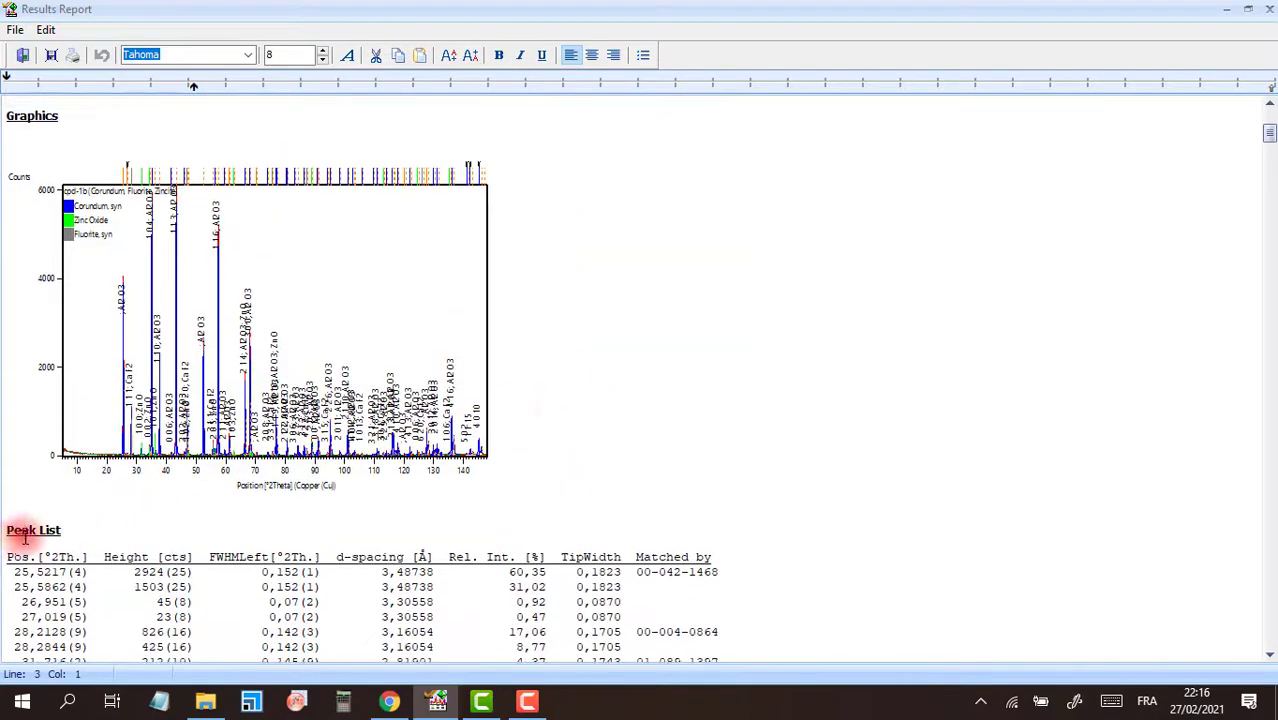
Examine the report's peak list and the reference patterns matched to each peak
scroll(716, 524, down, 9)
scroll(716, 524, down, 1)
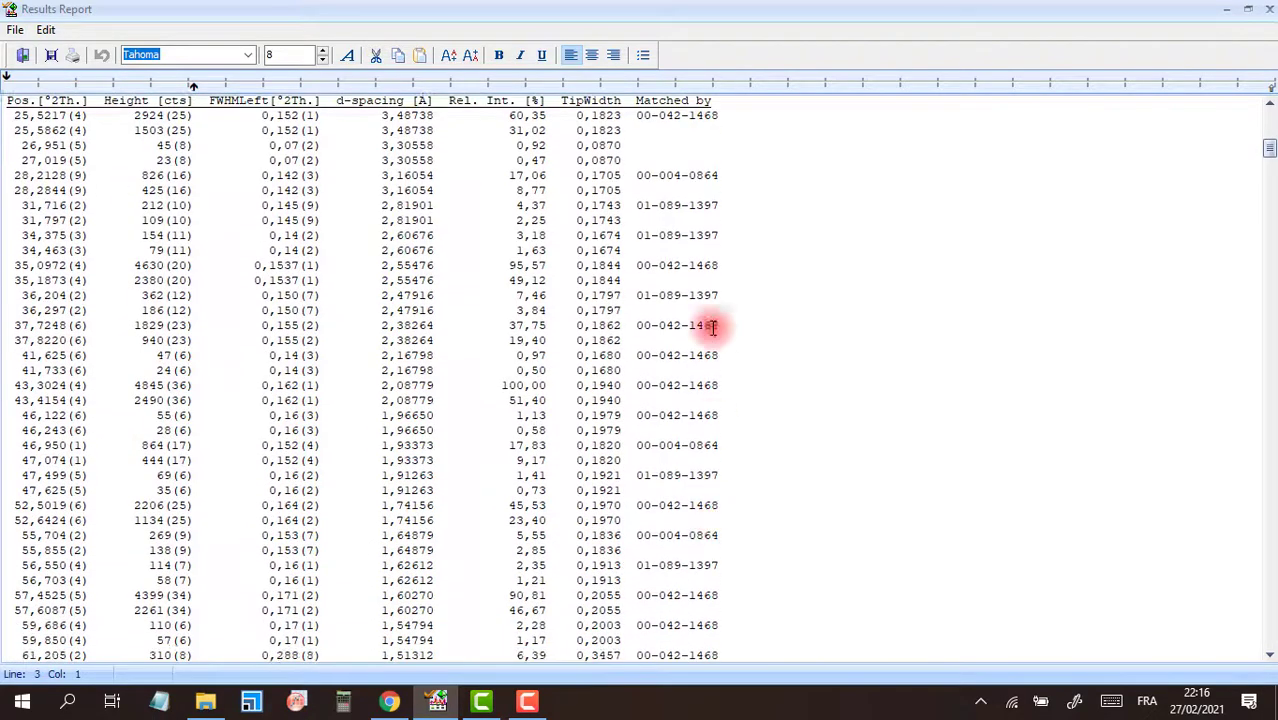
click(637, 178)
drag(574, 176, 642, 206)
scroll(660, 212, down, 8)
scroll(675, 215, down, 7)
scroll(668, 214, down, 1)
scroll(668, 214, up, 1)
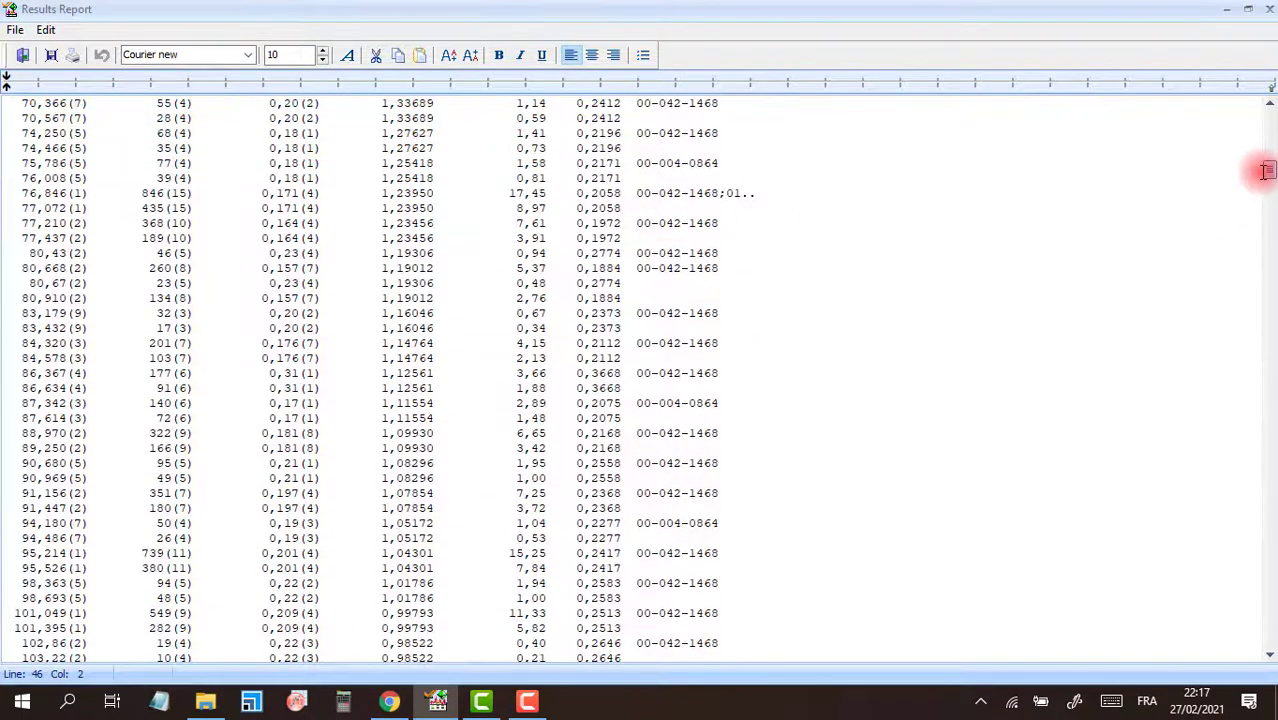
Review the reference codes, scores and chemical formulas in the report's Pattern List, and the stick-pattern graphic below it
drag(1268, 172, 1130, 203)
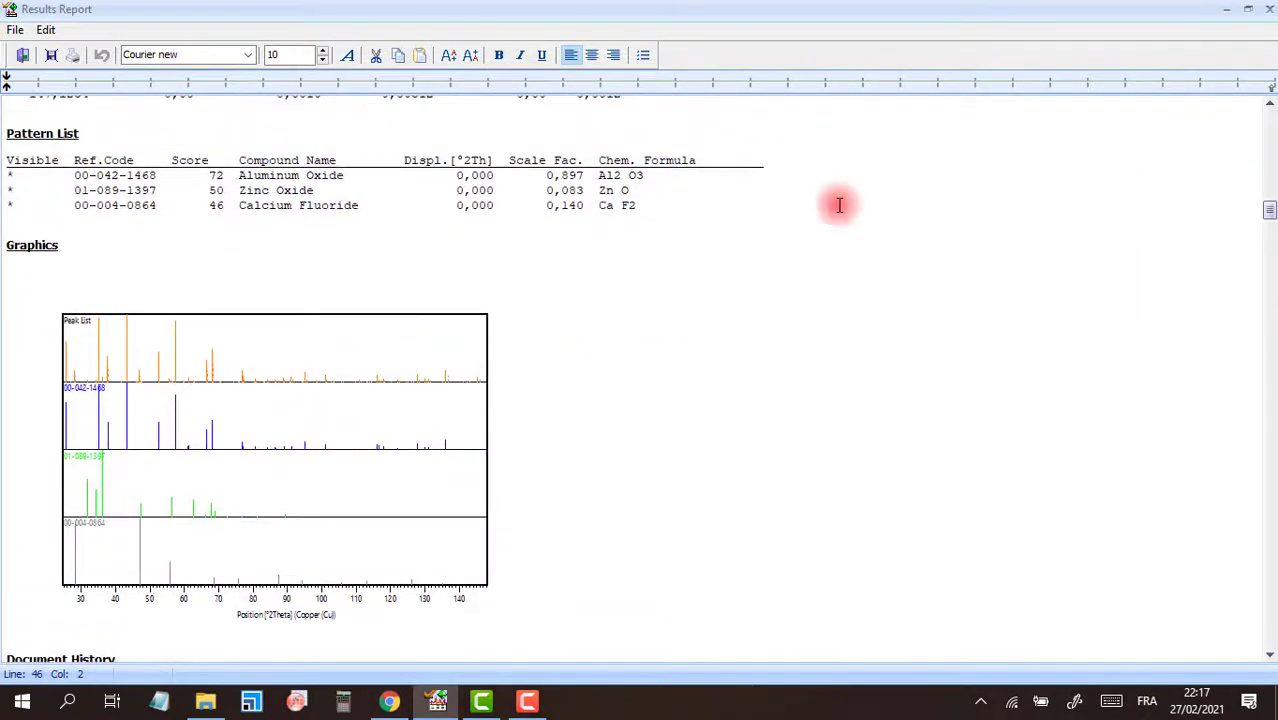
drag(50, 180, 148, 185)
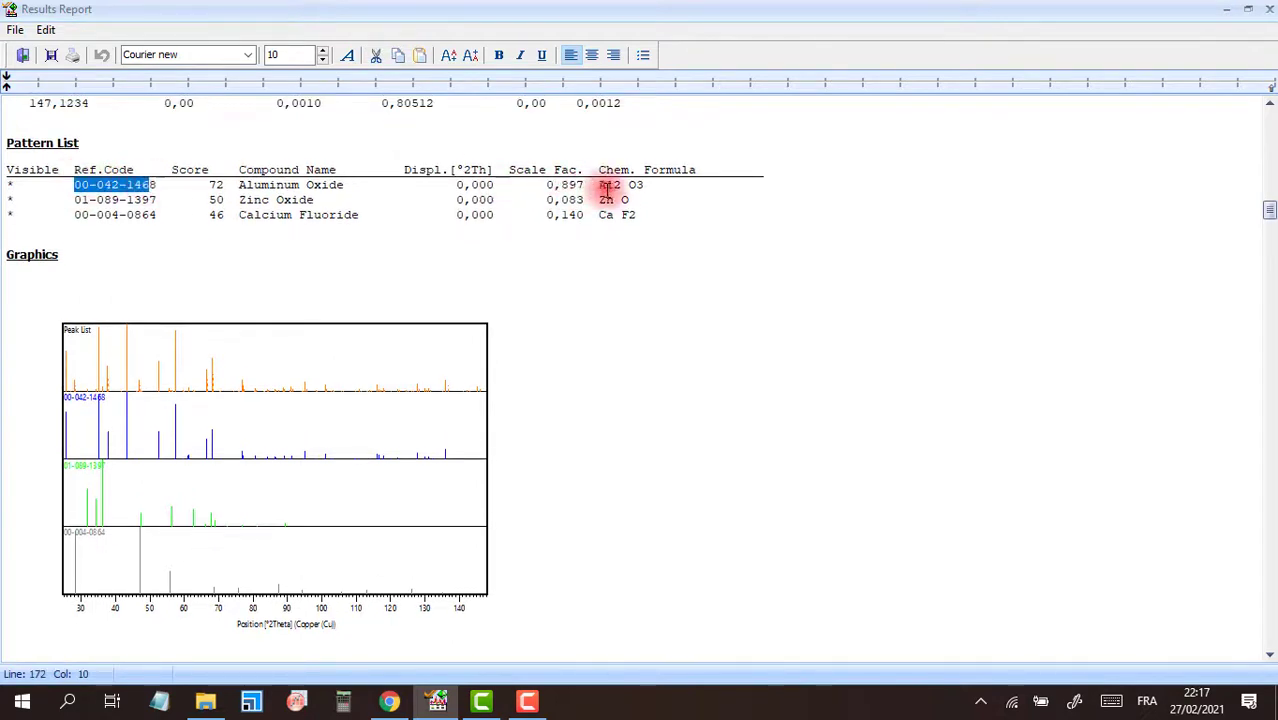
drag(598, 186, 649, 187)
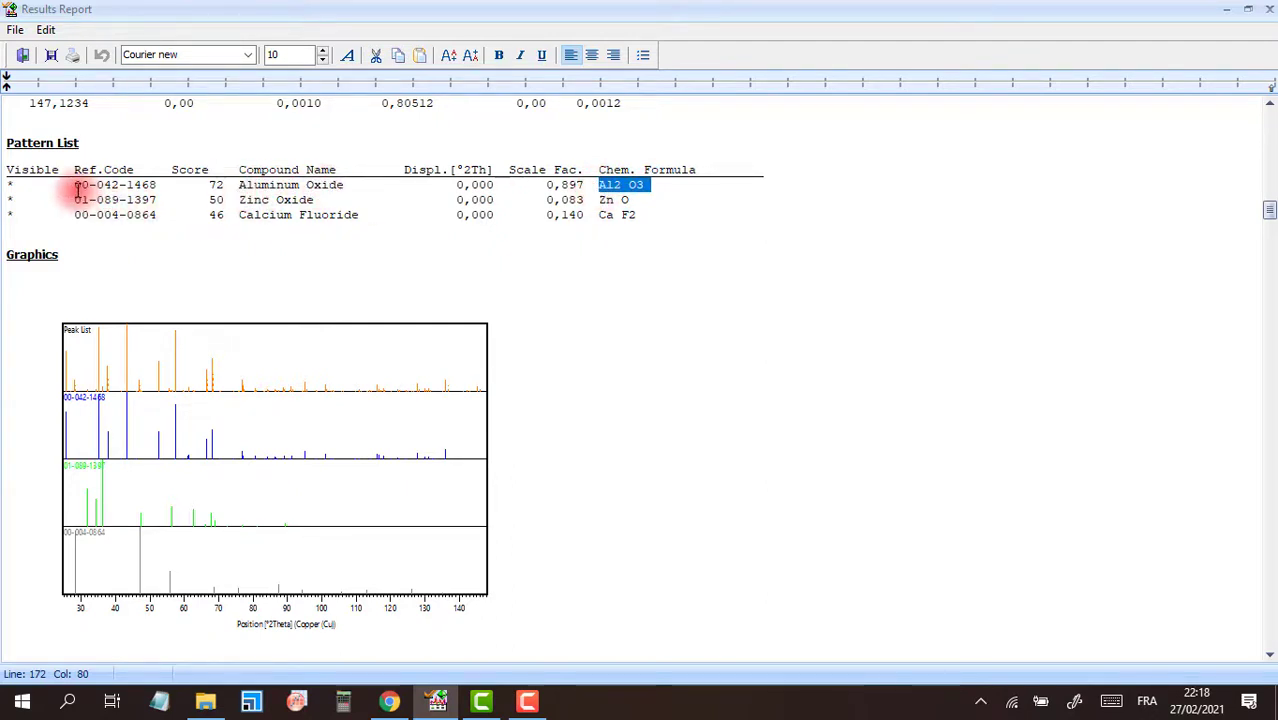
drag(78, 185, 161, 185)
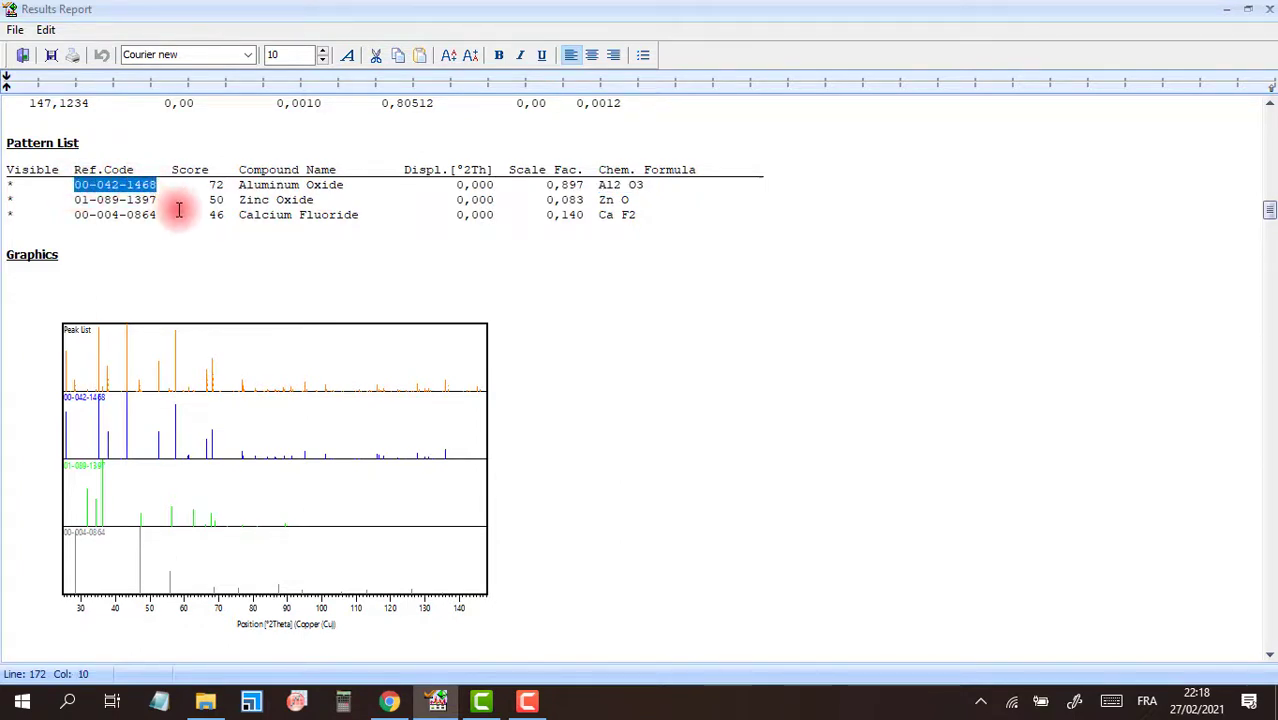
double_click(215, 186)
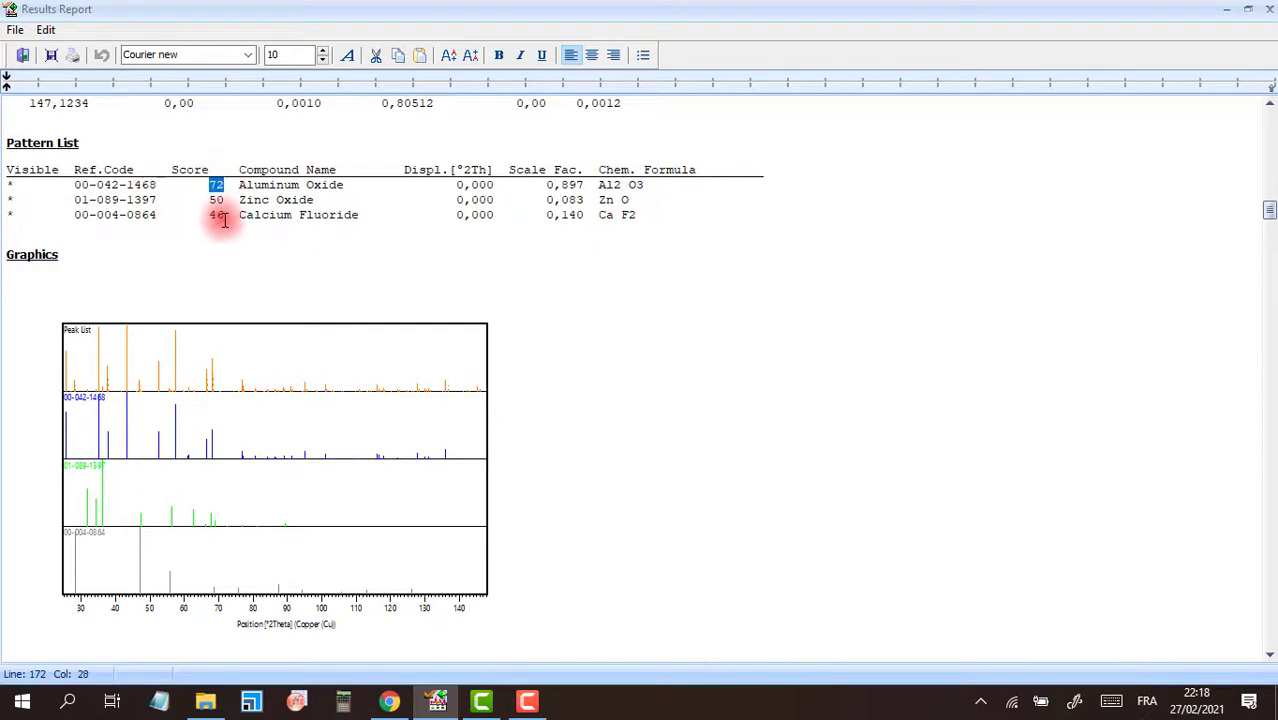
double_click(216, 215)
drag(212, 216, 211, 201)
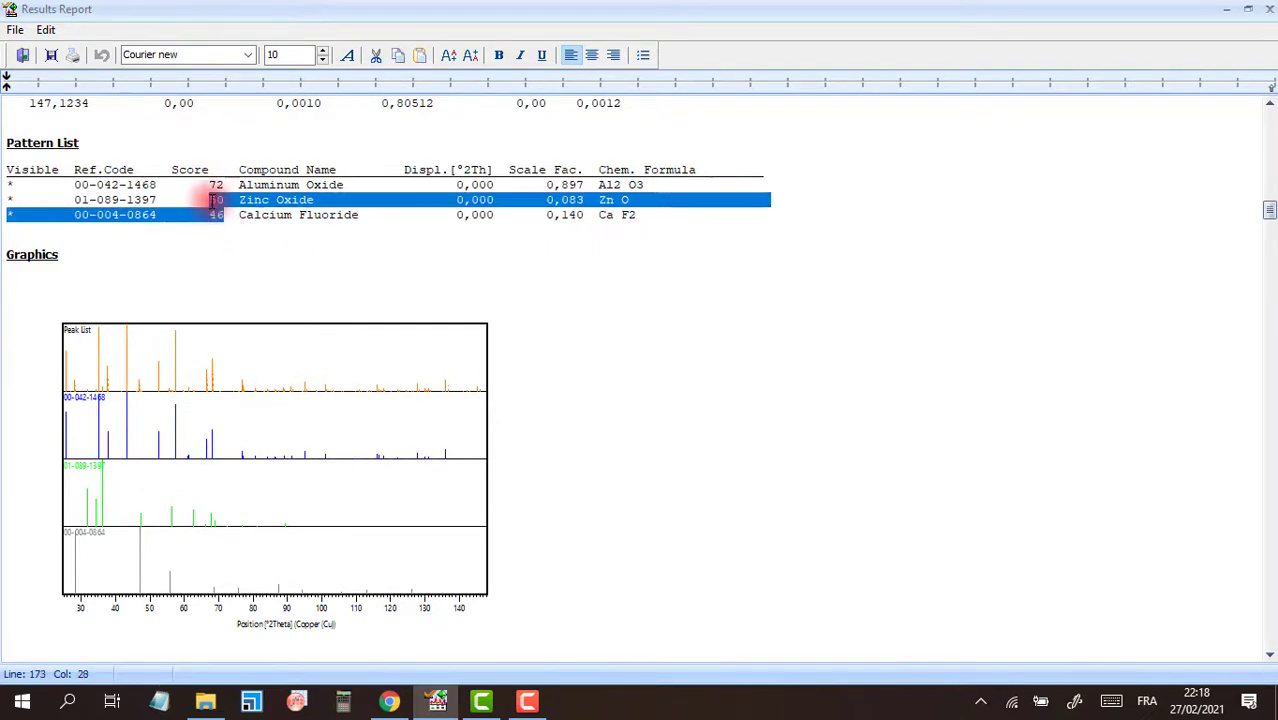
click(249, 219)
scroll(205, 340, down, 1)
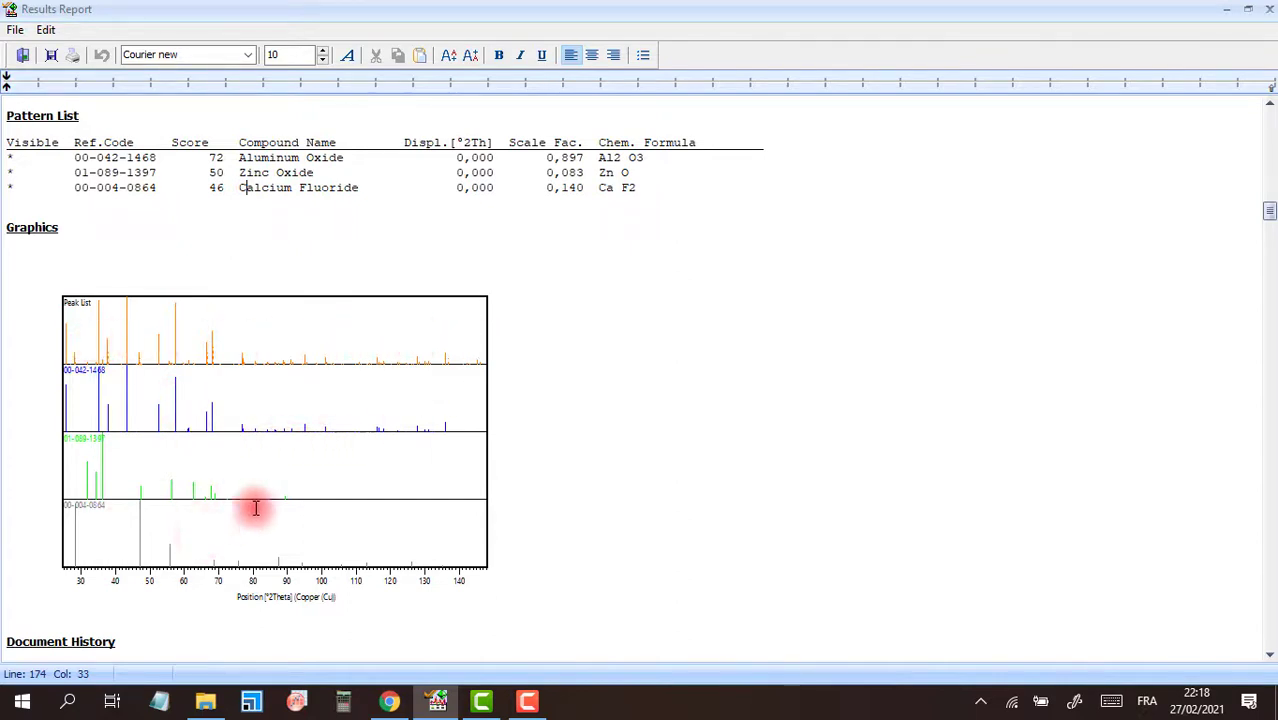
click(108, 372)
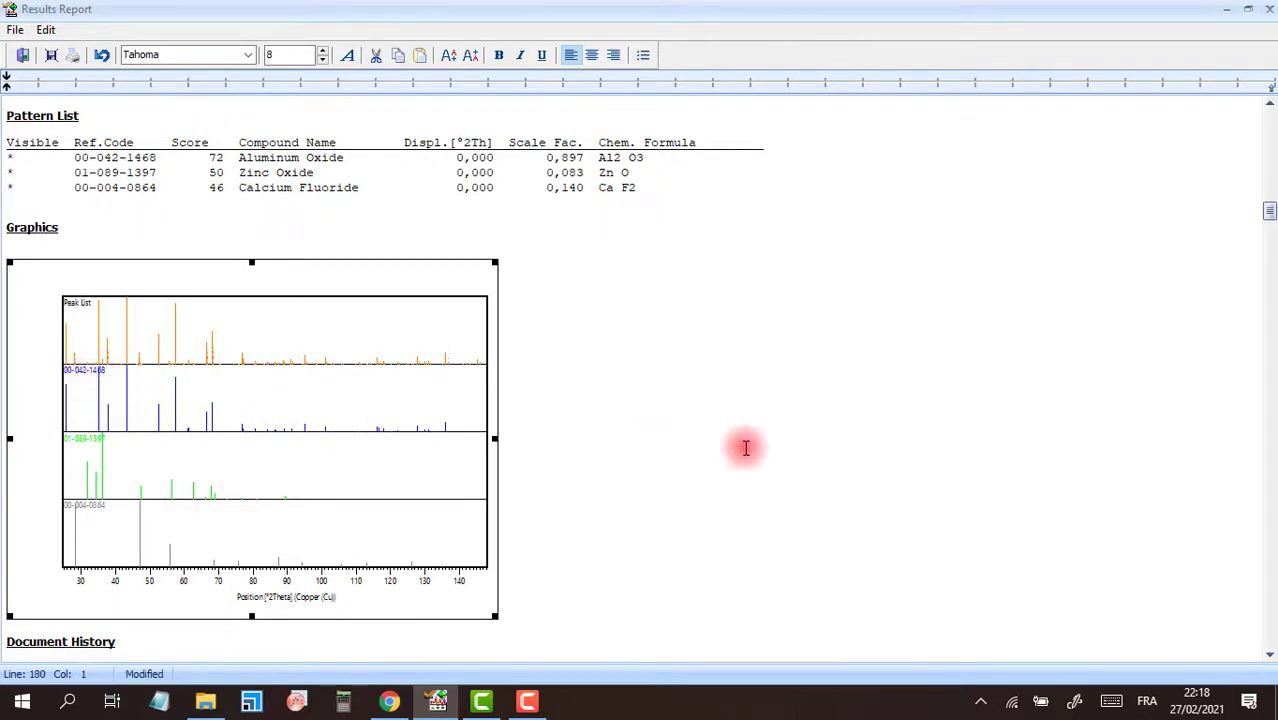
Delete the entire Document History section from the end of the report
scroll(765, 448, down, 3)
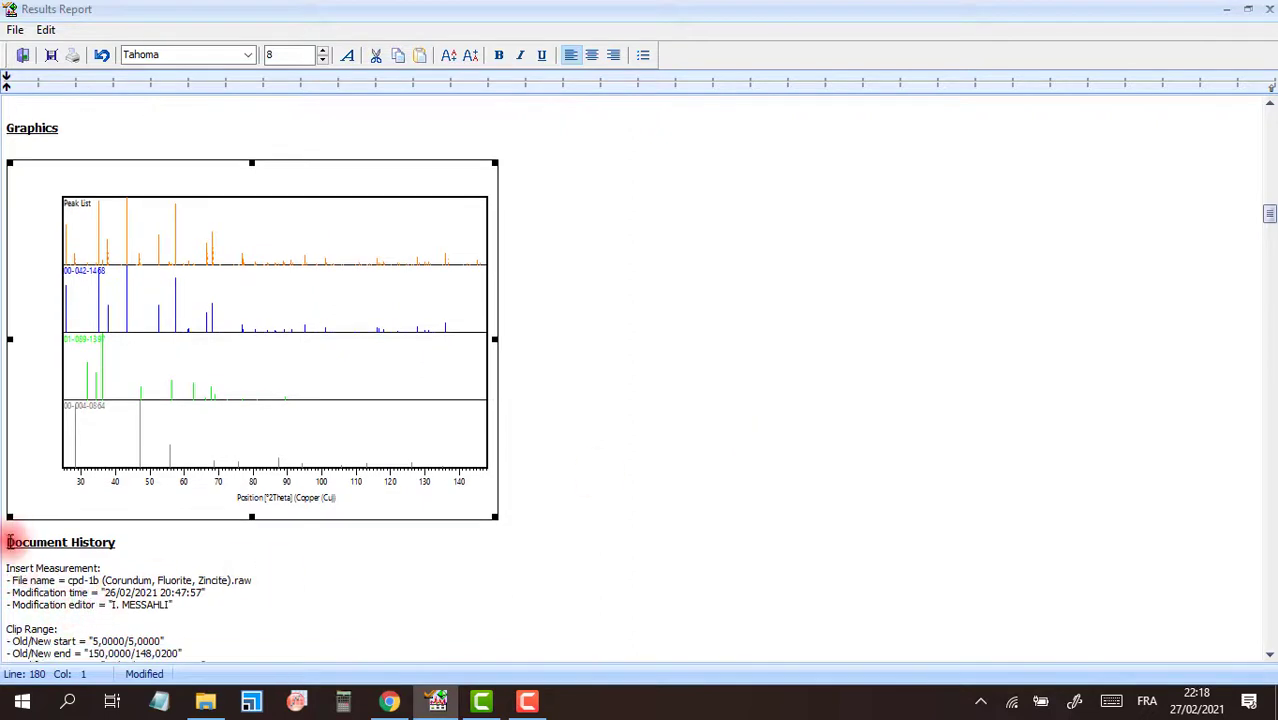
drag(7, 542, 155, 667)
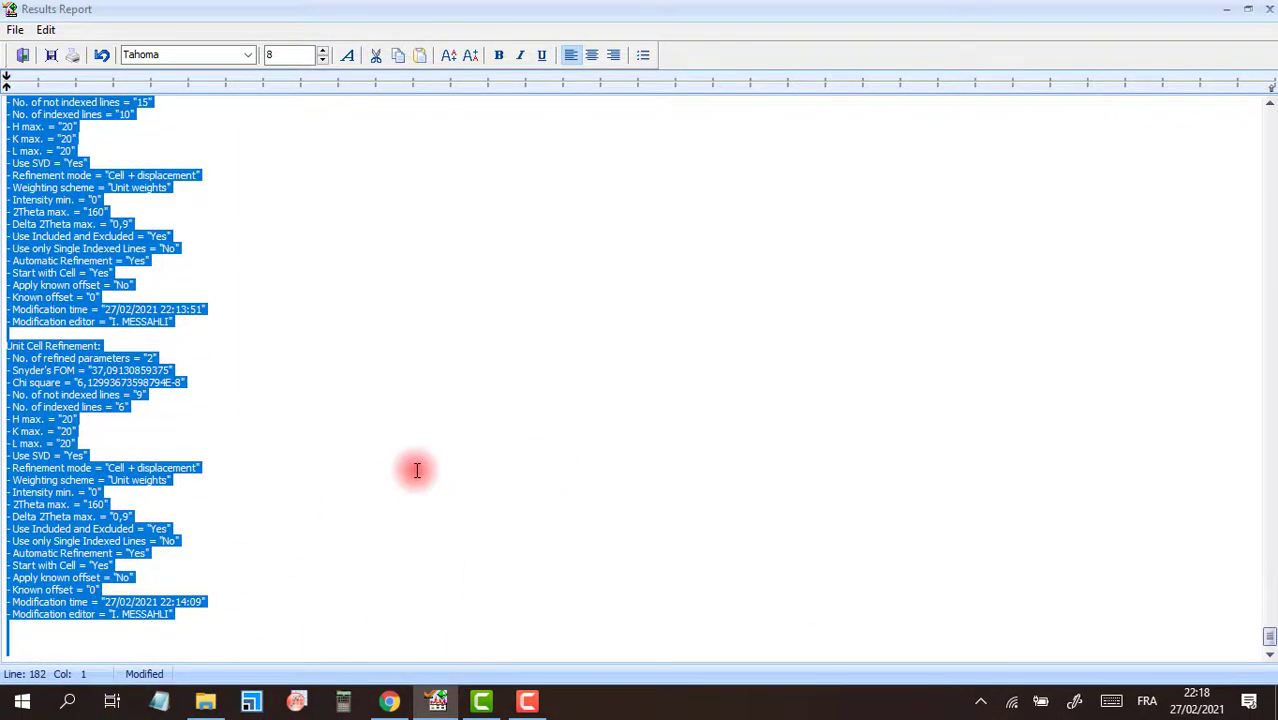
key(Delete)
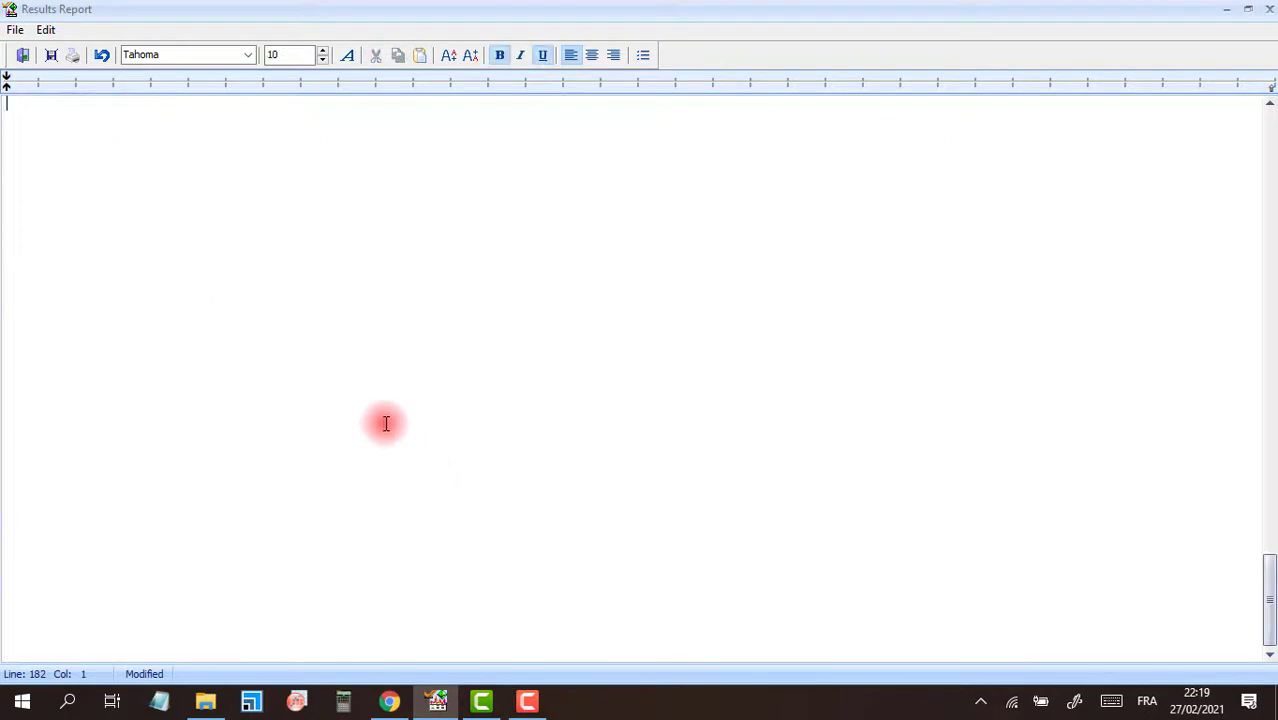
Save the report to the Desktop in rich text format as Teste 1 Fancy, and close the report window
click(15, 29)
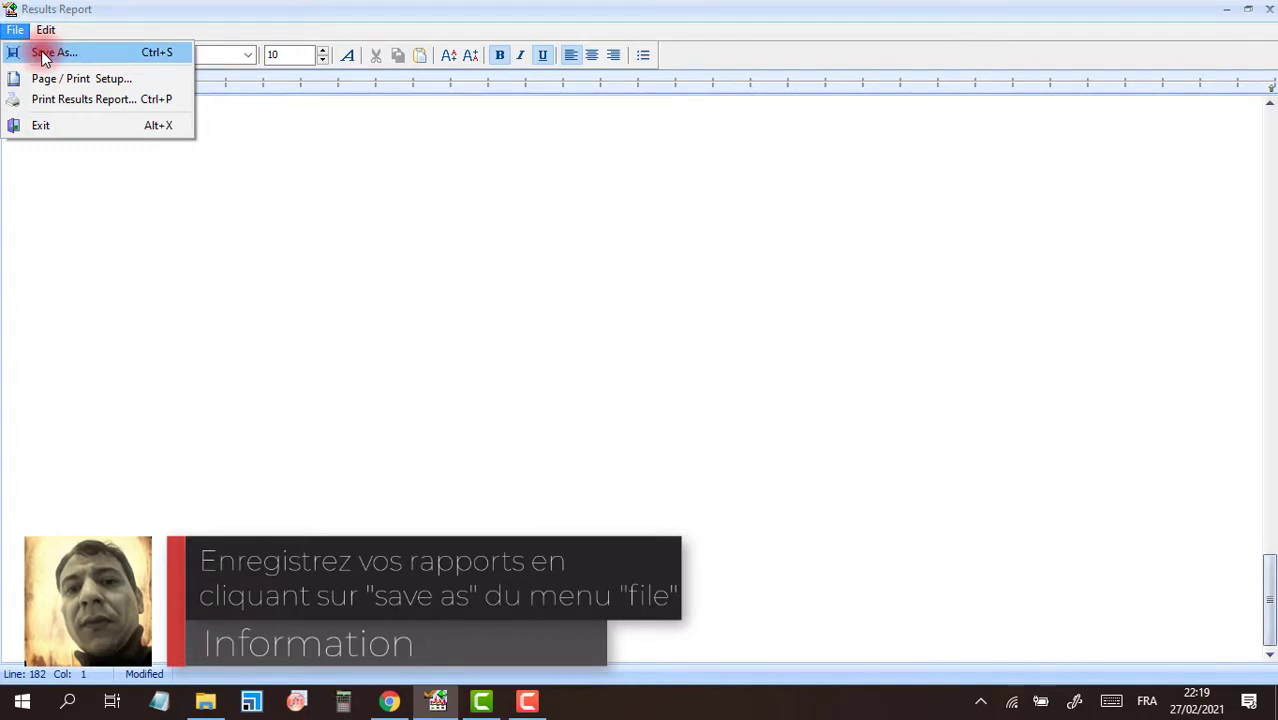
click(41, 52)
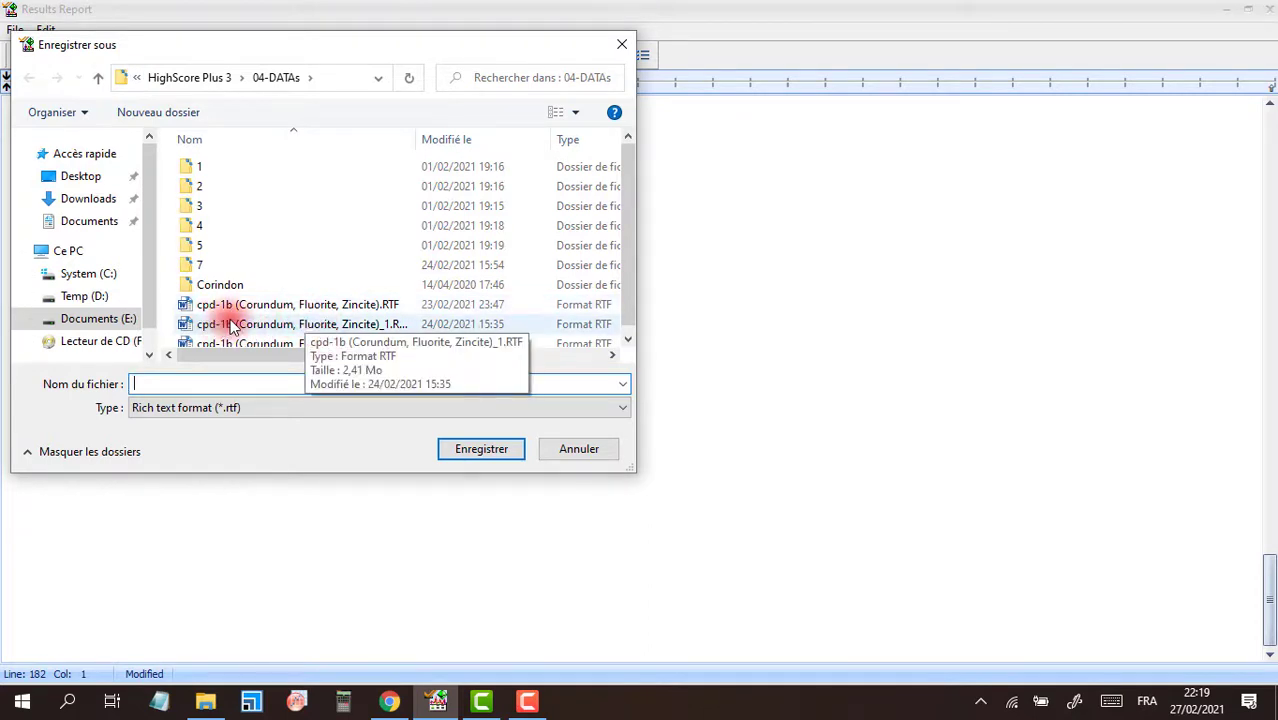
click(90, 180)
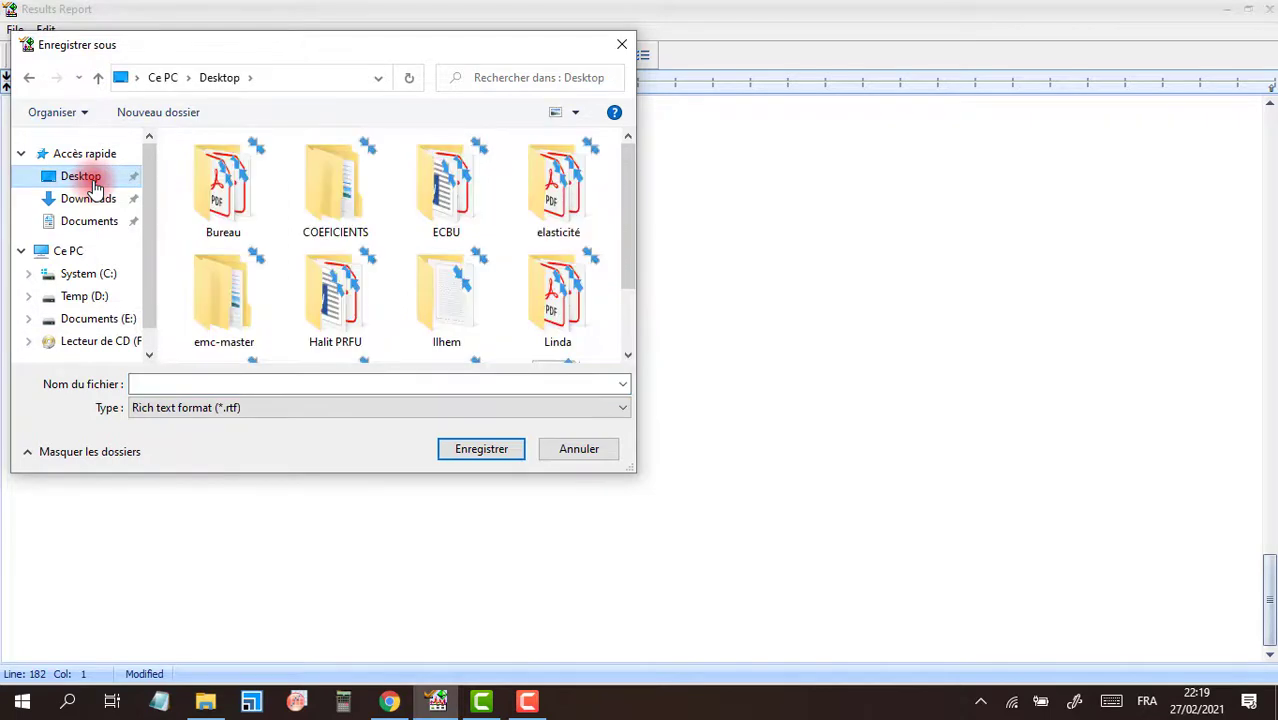
click(151, 384)
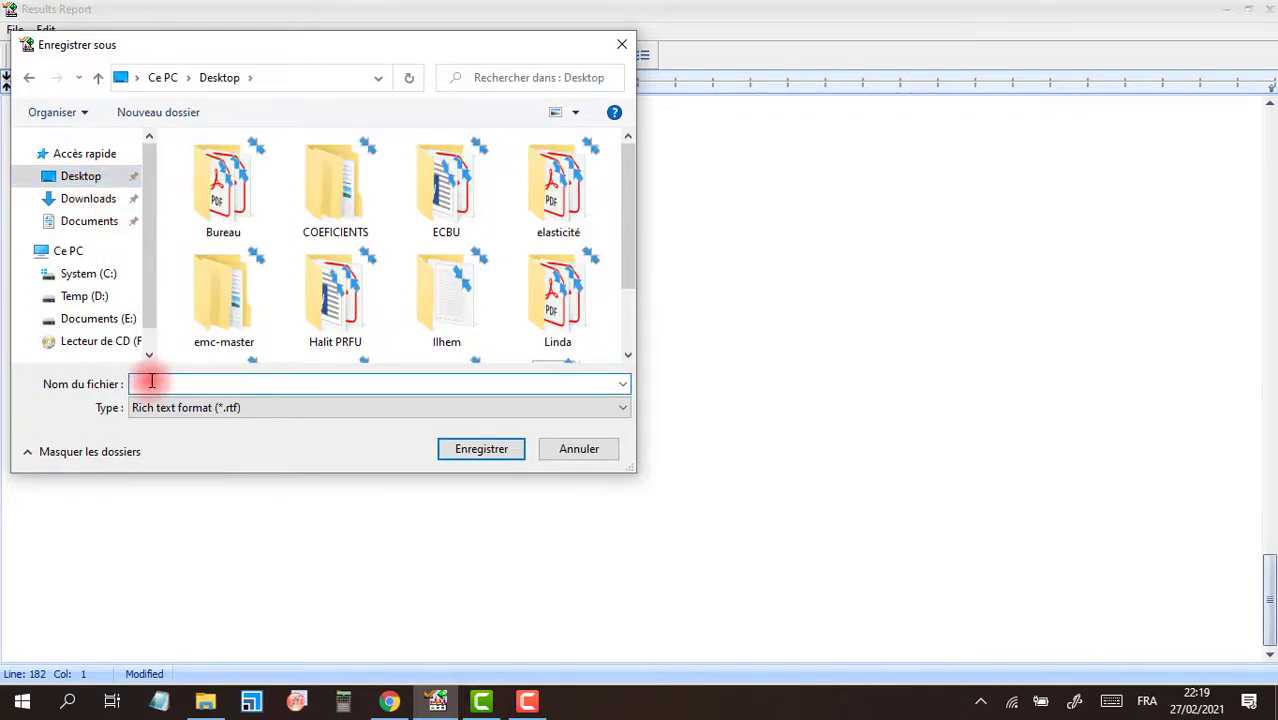
text(Teste 1)
text(F)
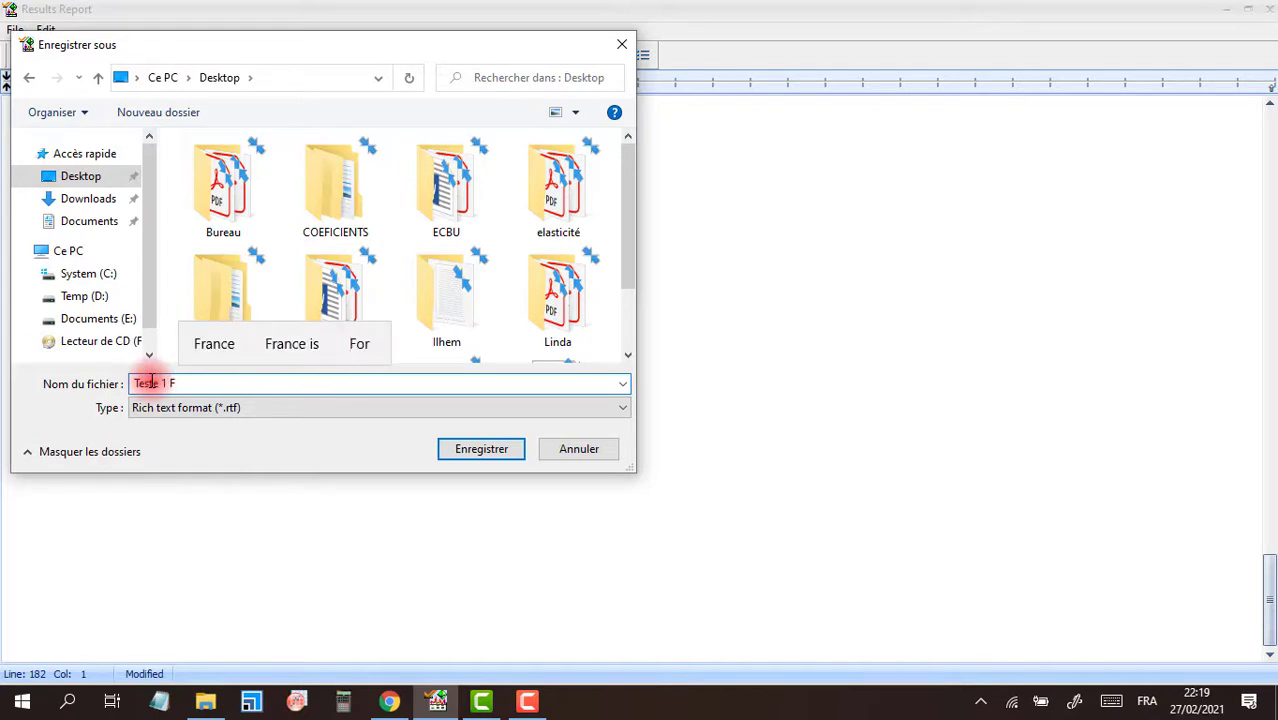
text(cy)
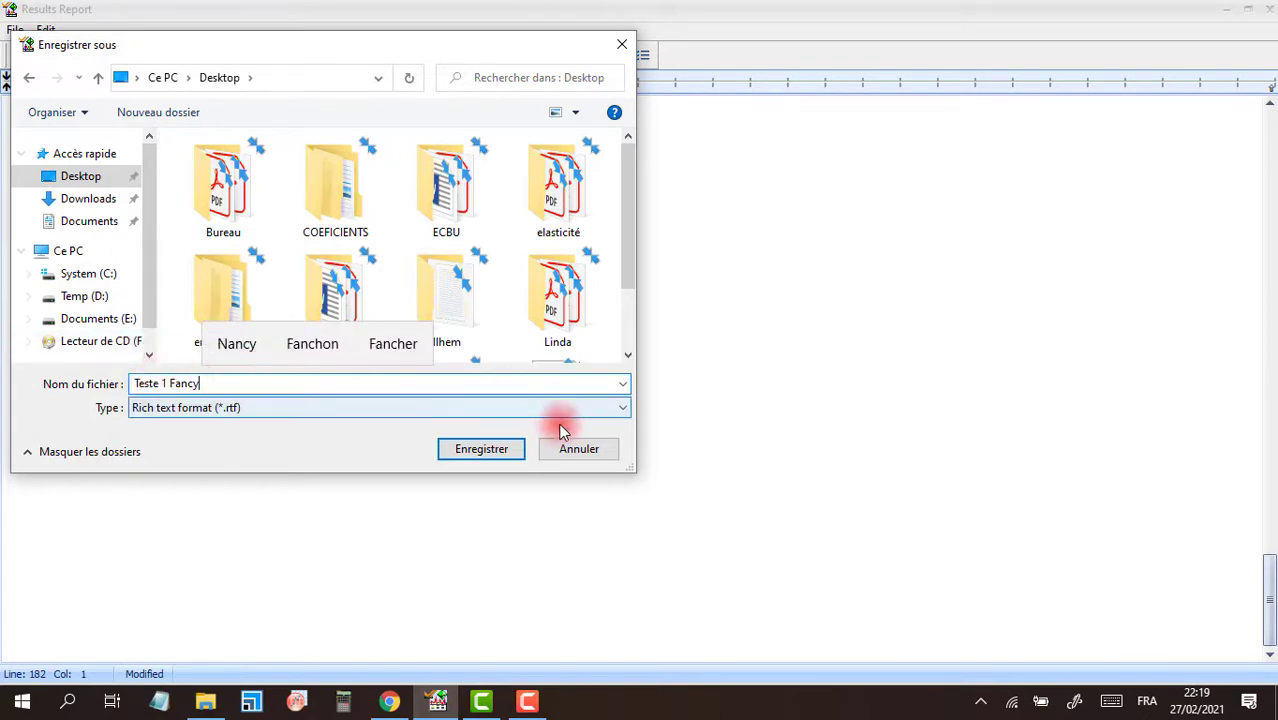
click(496, 448)
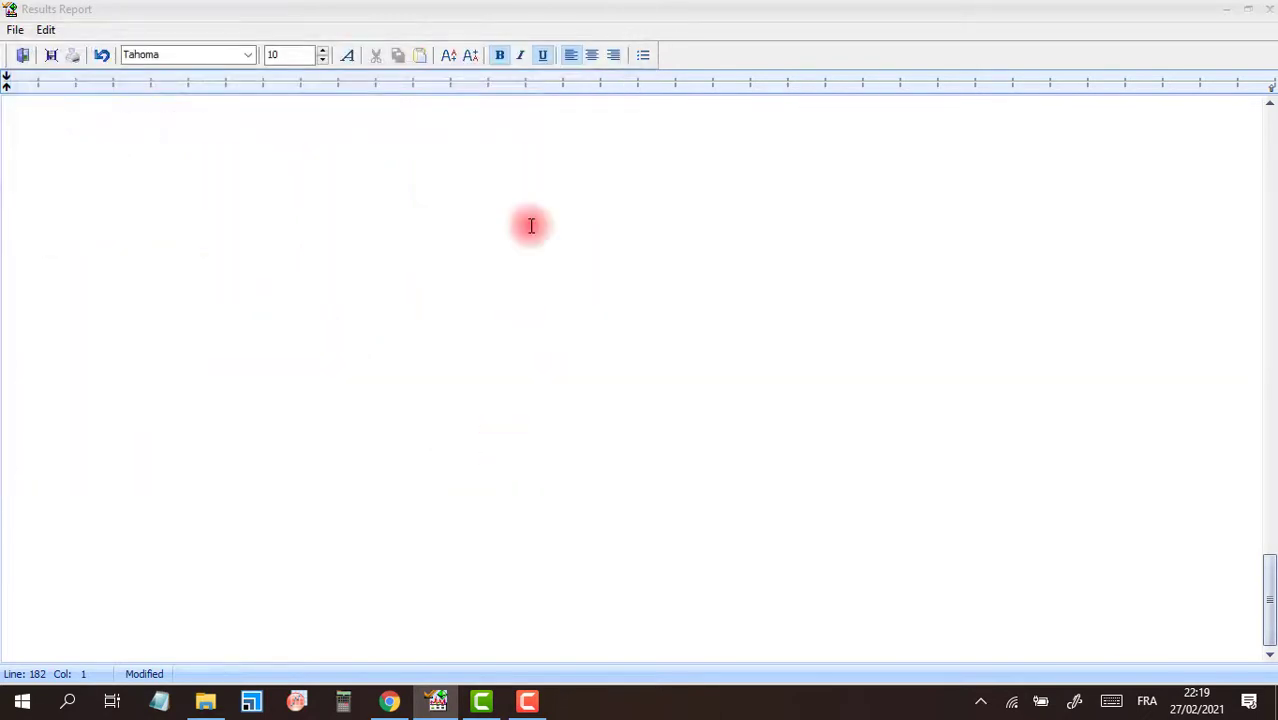
click(1272, 12)
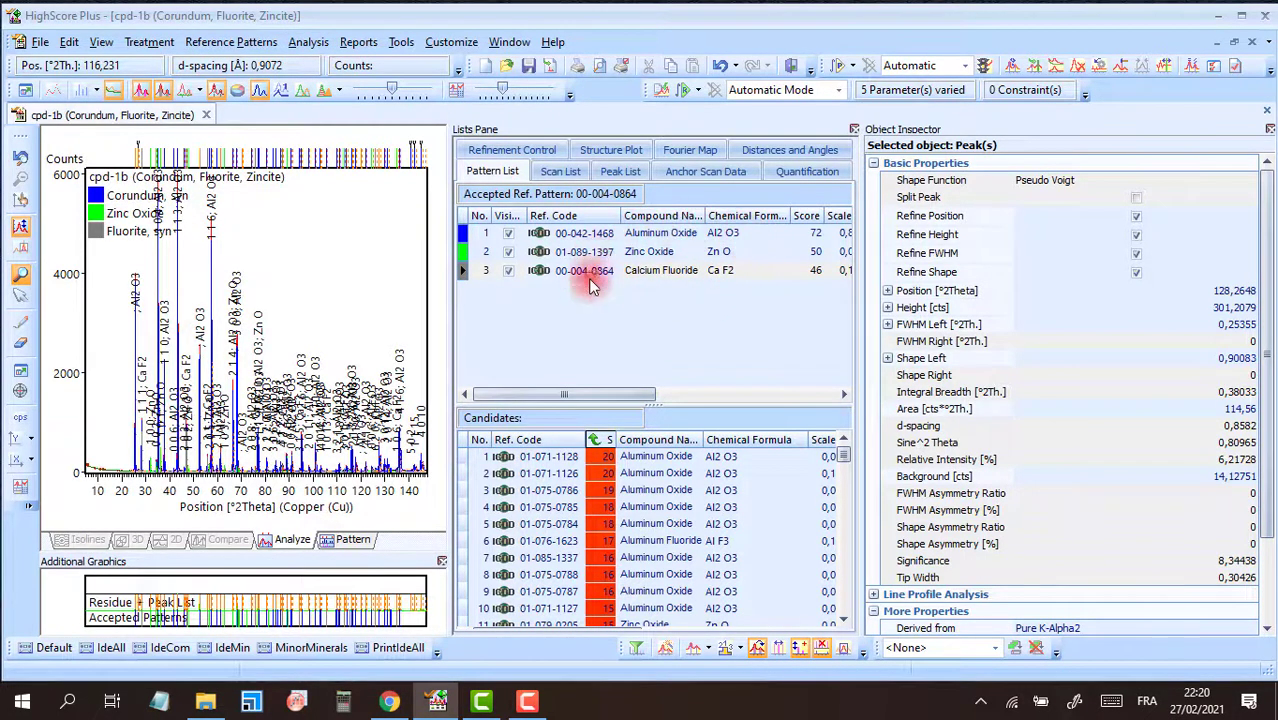
Create an RTF report of the analysis with the Structures definition and maximize the report window
click(323, 46)
click(352, 44)
click(362, 46)
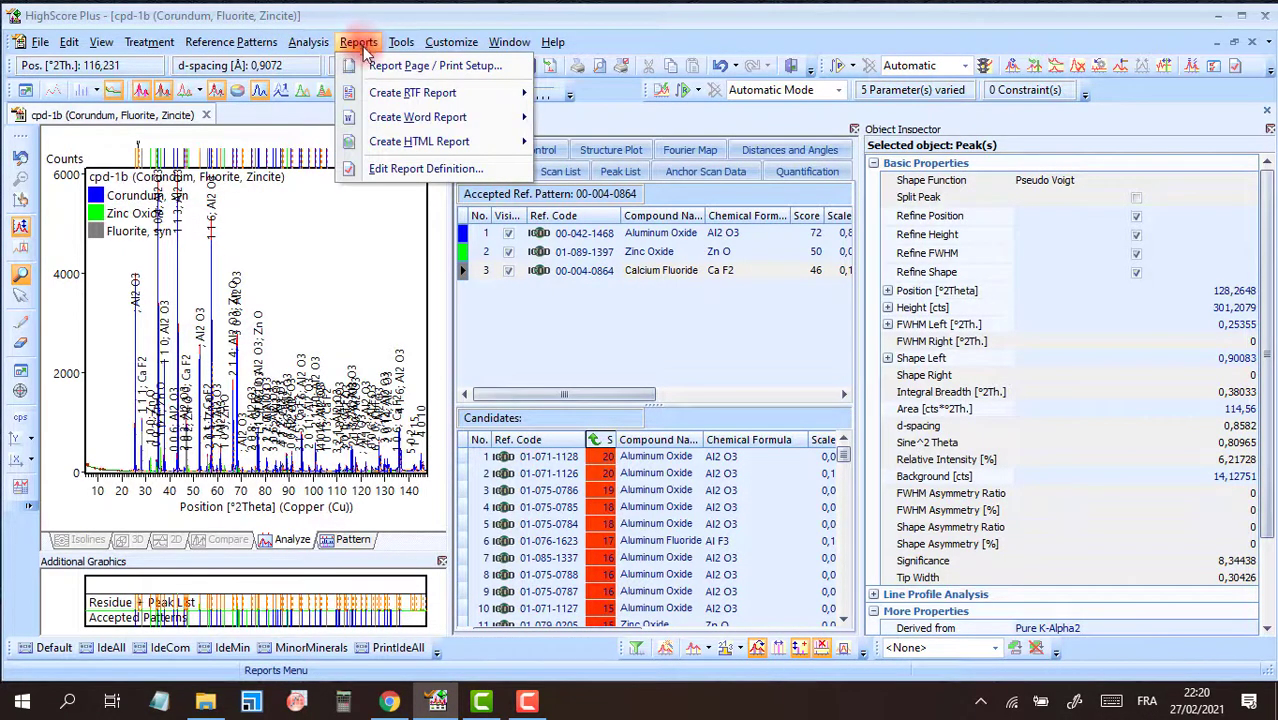
mouse_move(402, 96)
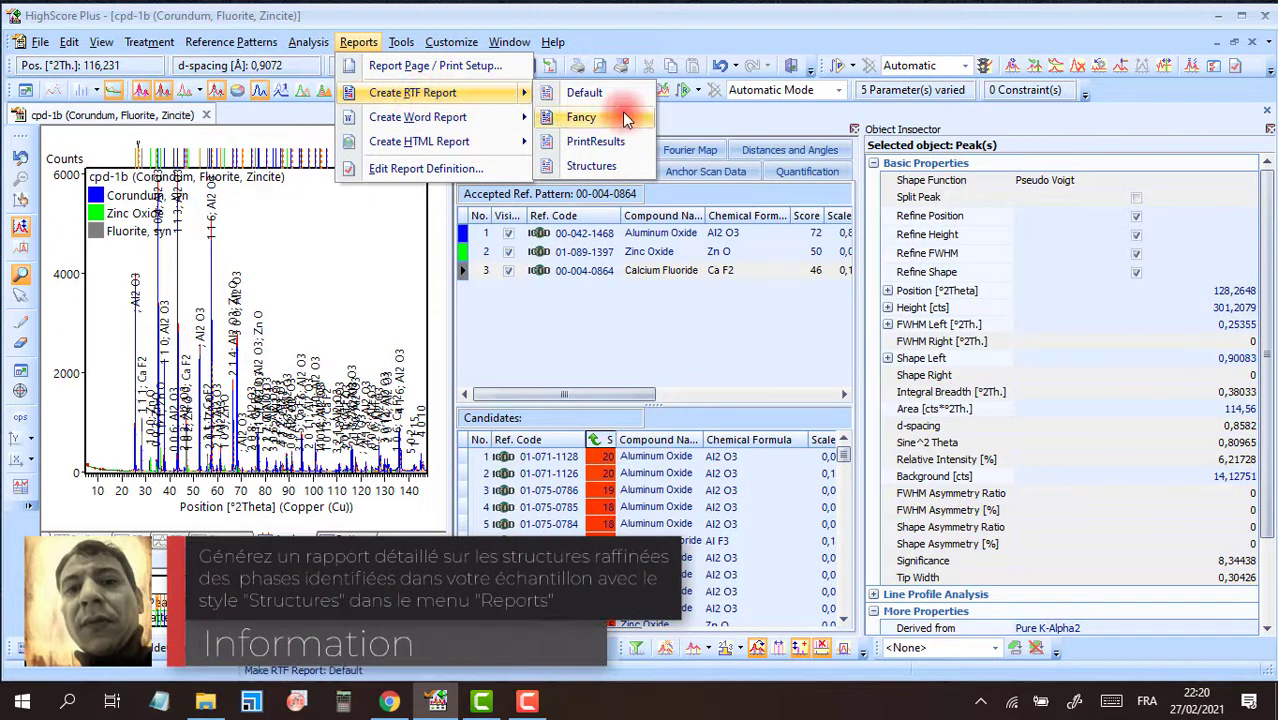
click(587, 167)
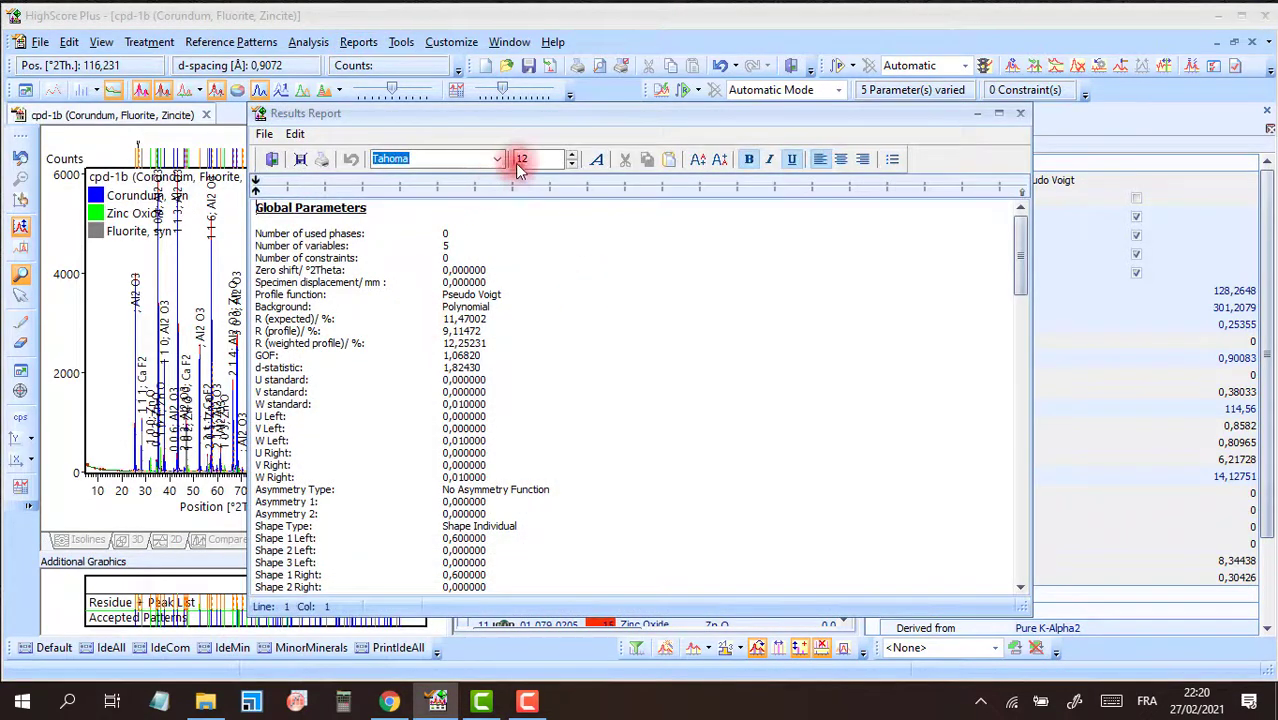
double_click(578, 115)
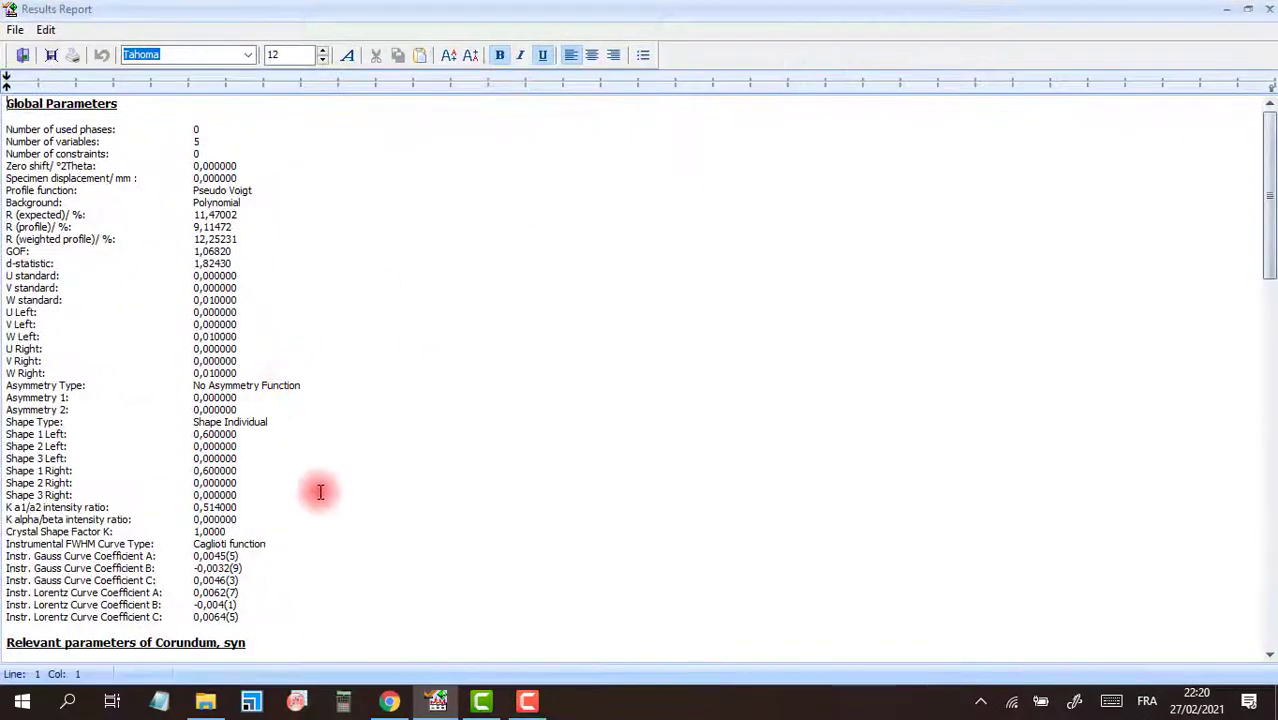
Remove the structure and profile data heading, formula mass, density and F(000) lines from the Corundum section, and review its space group and lattice parameters
scroll(262, 565, down, 1)
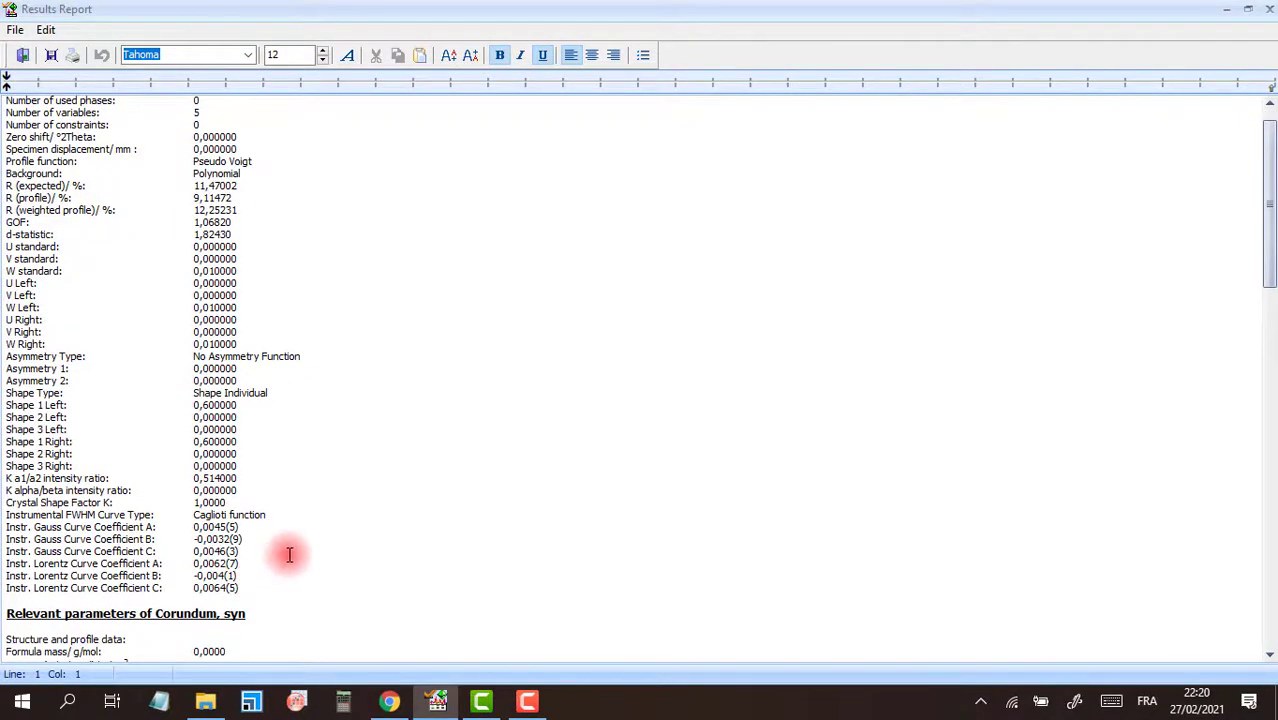
scroll(283, 558, down, 6)
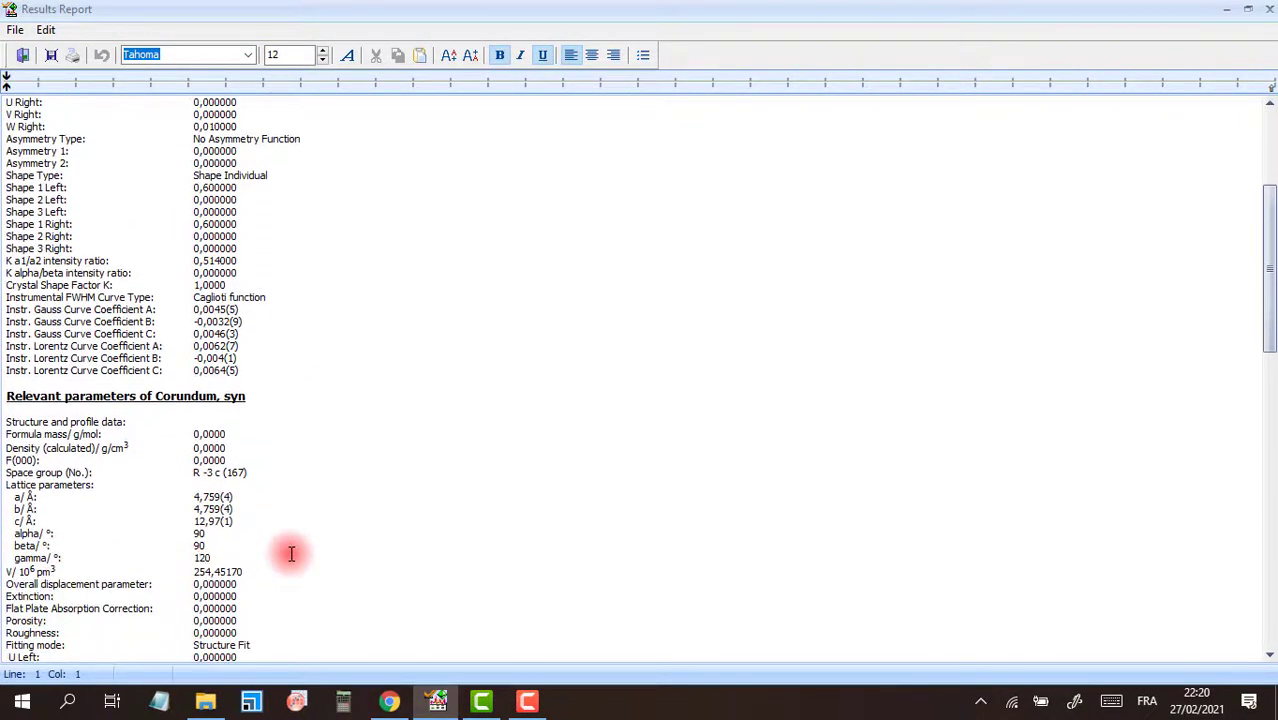
scroll(291, 554, down, 1)
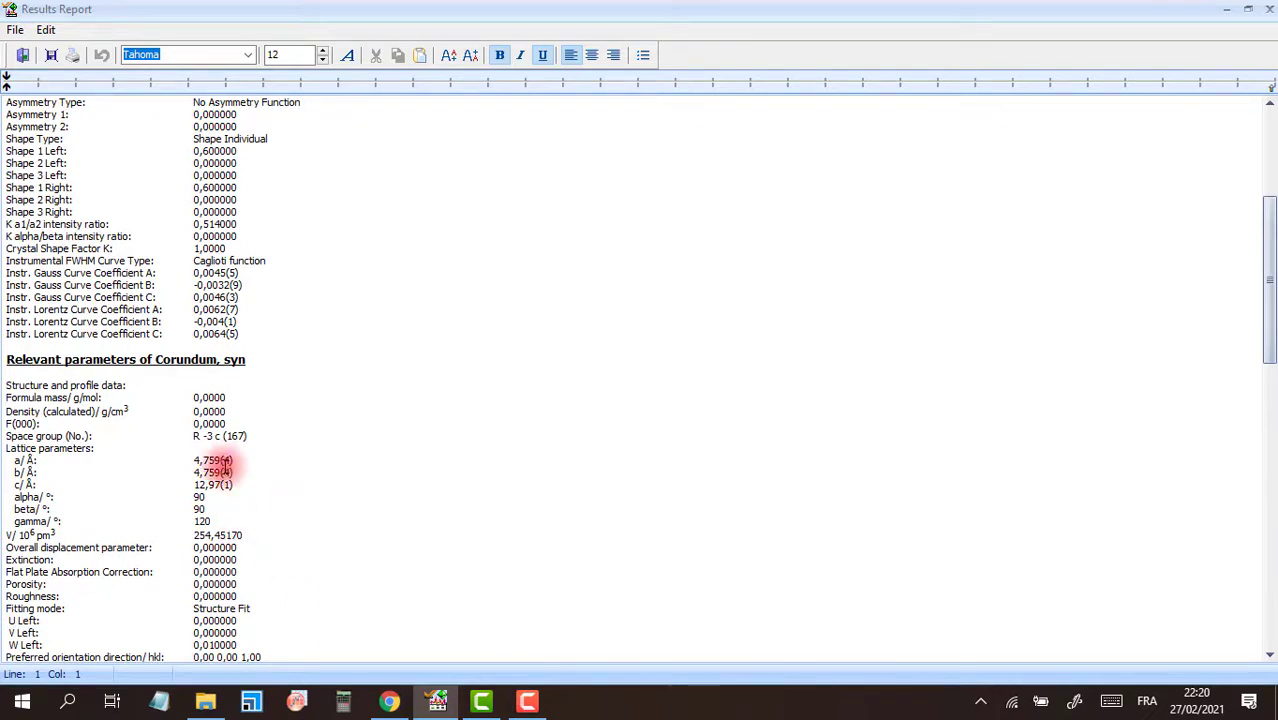
drag(230, 424, 4, 385)
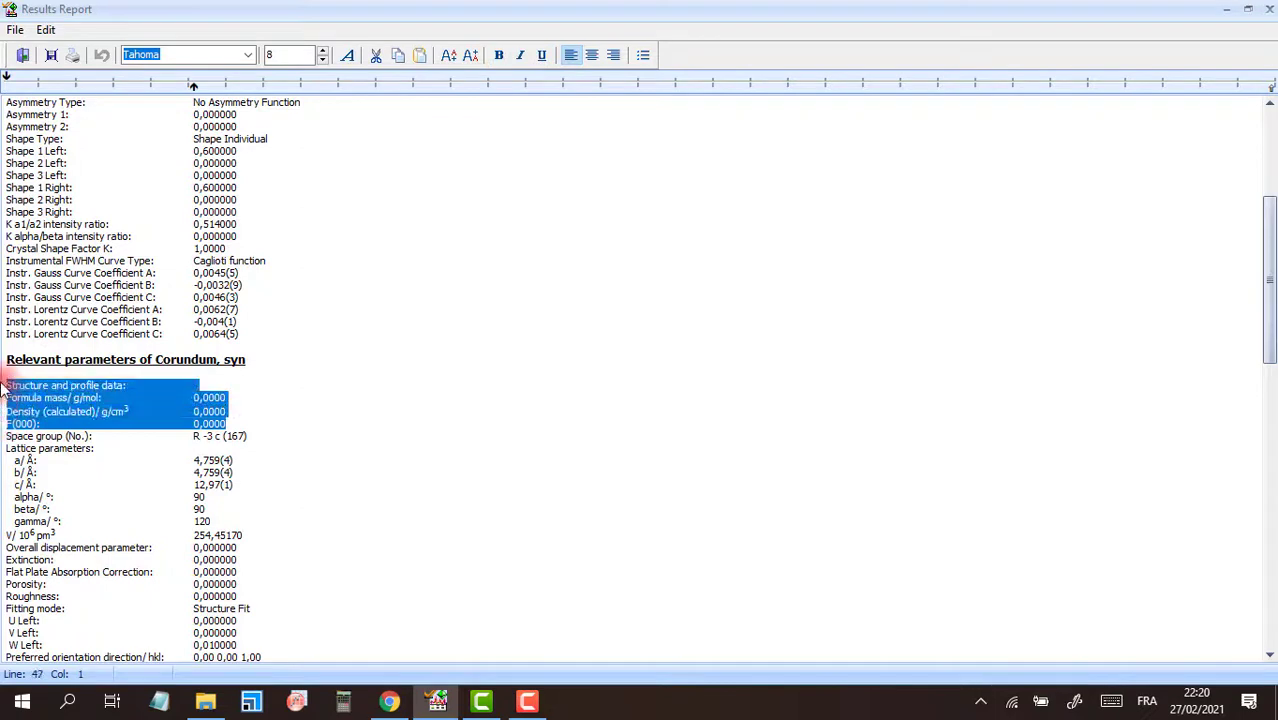
key(Delete)
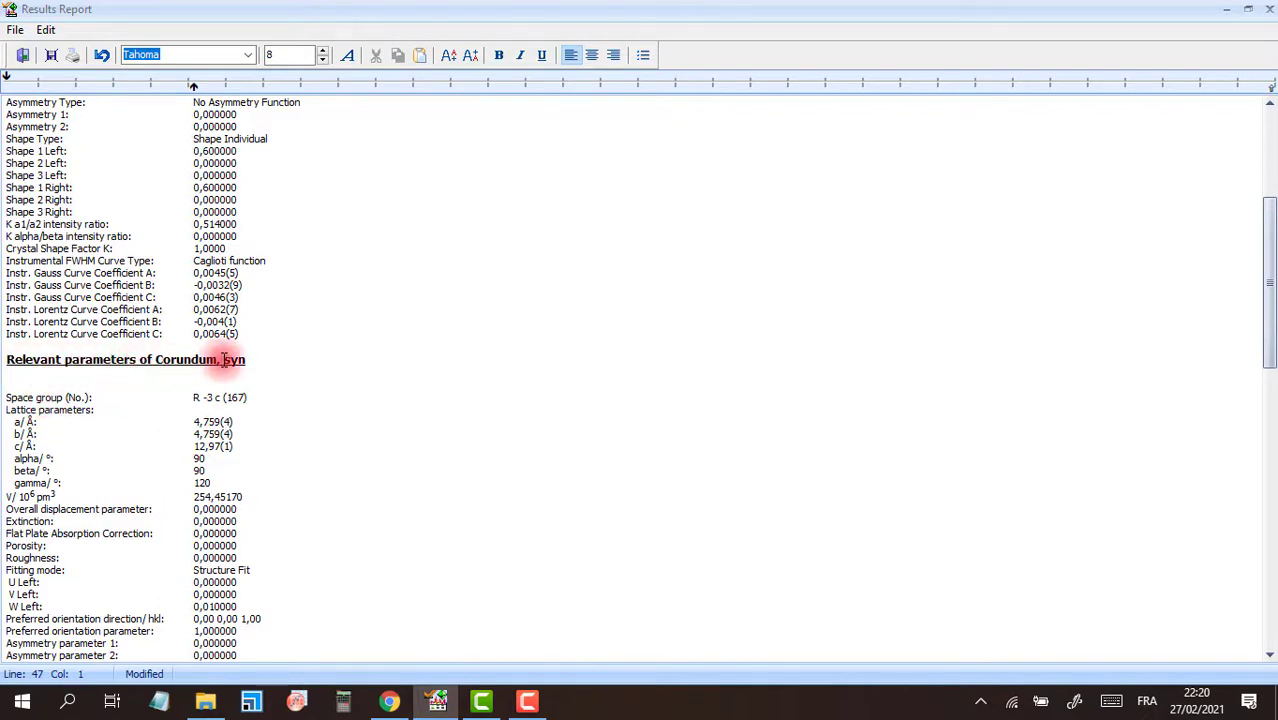
drag(155, 360, 259, 384)
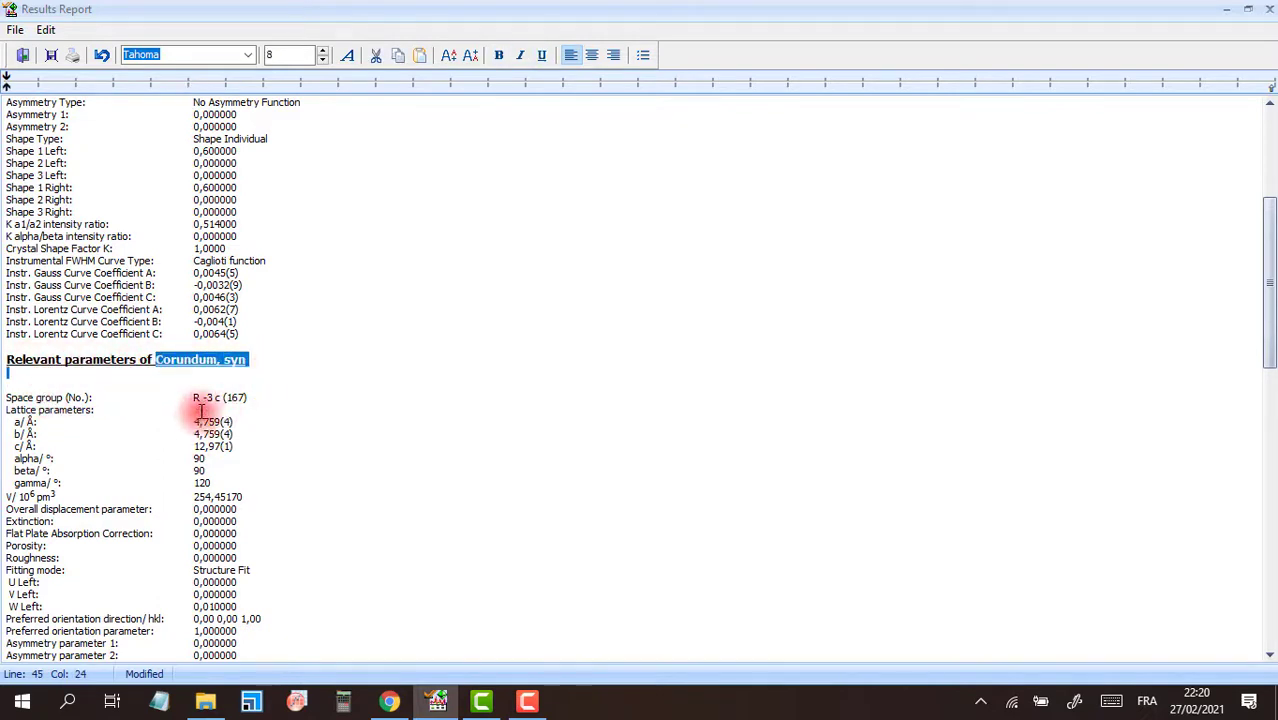
click(10, 398)
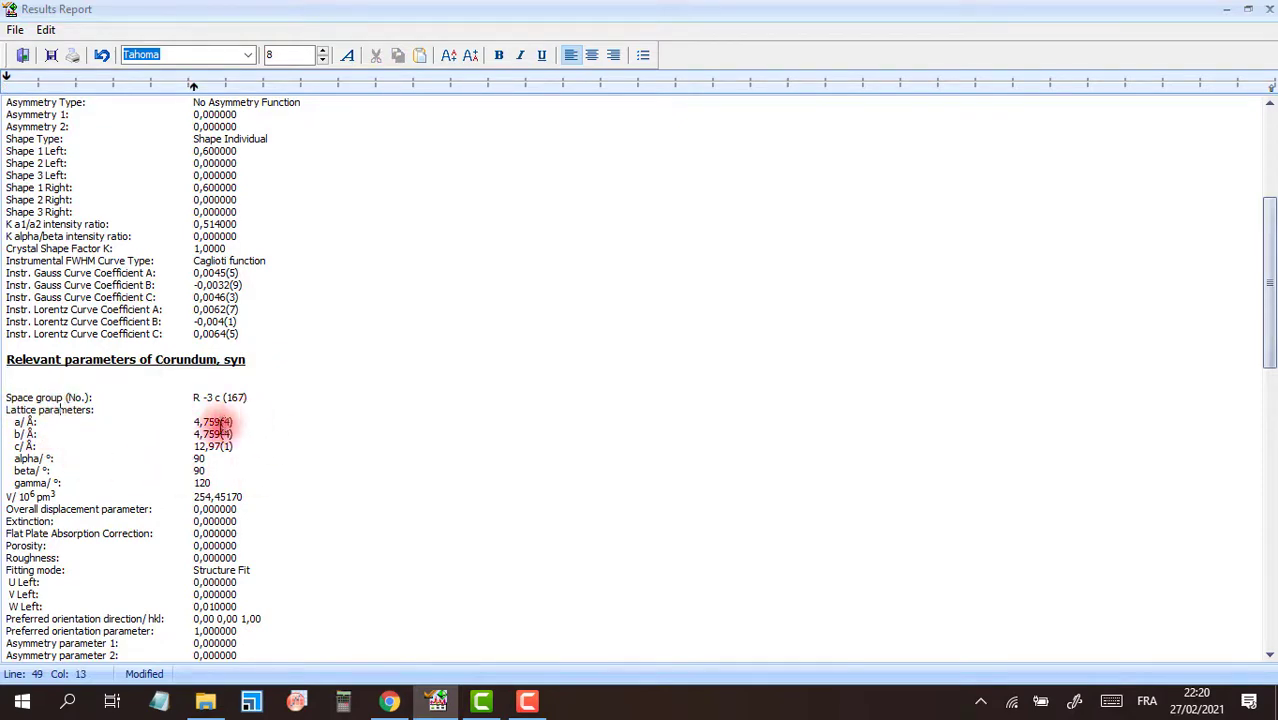
Remove the structure and profile data heading, formula mass, density and F(000) lines from the Zinc Oxide section
scroll(244, 517, down, 2)
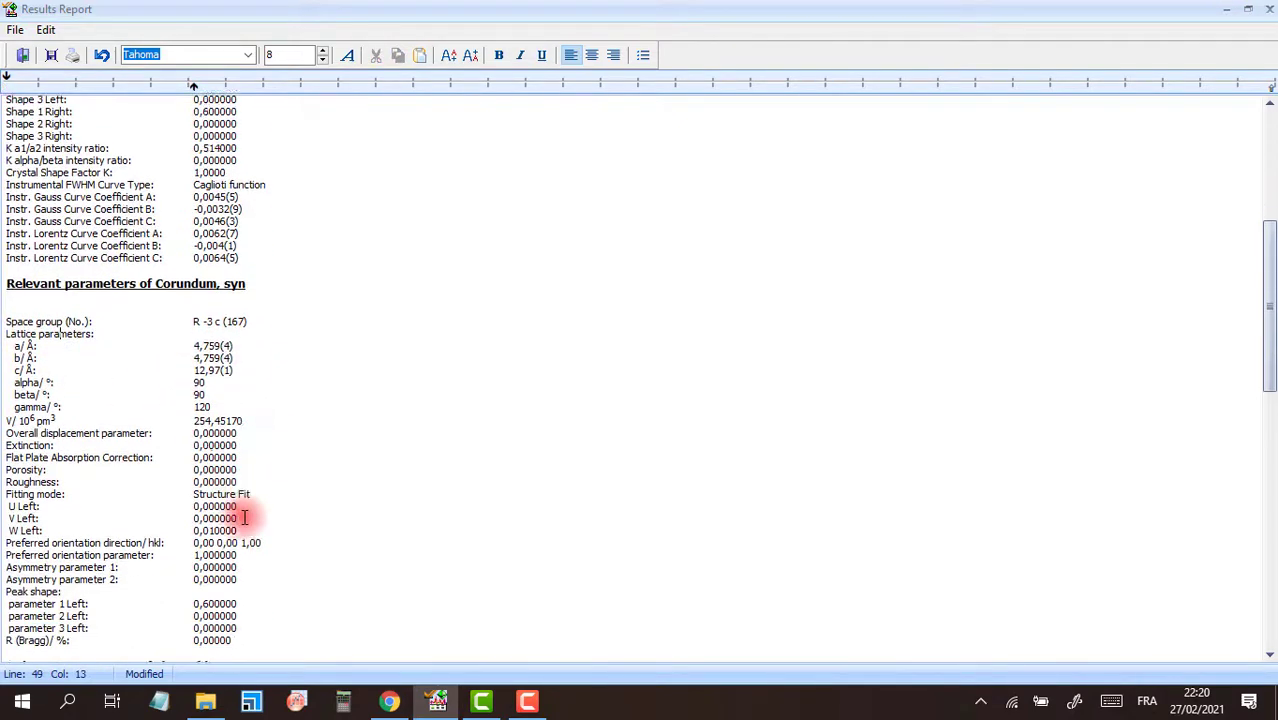
scroll(244, 517, down, 15)
scroll(240, 507, up, 4)
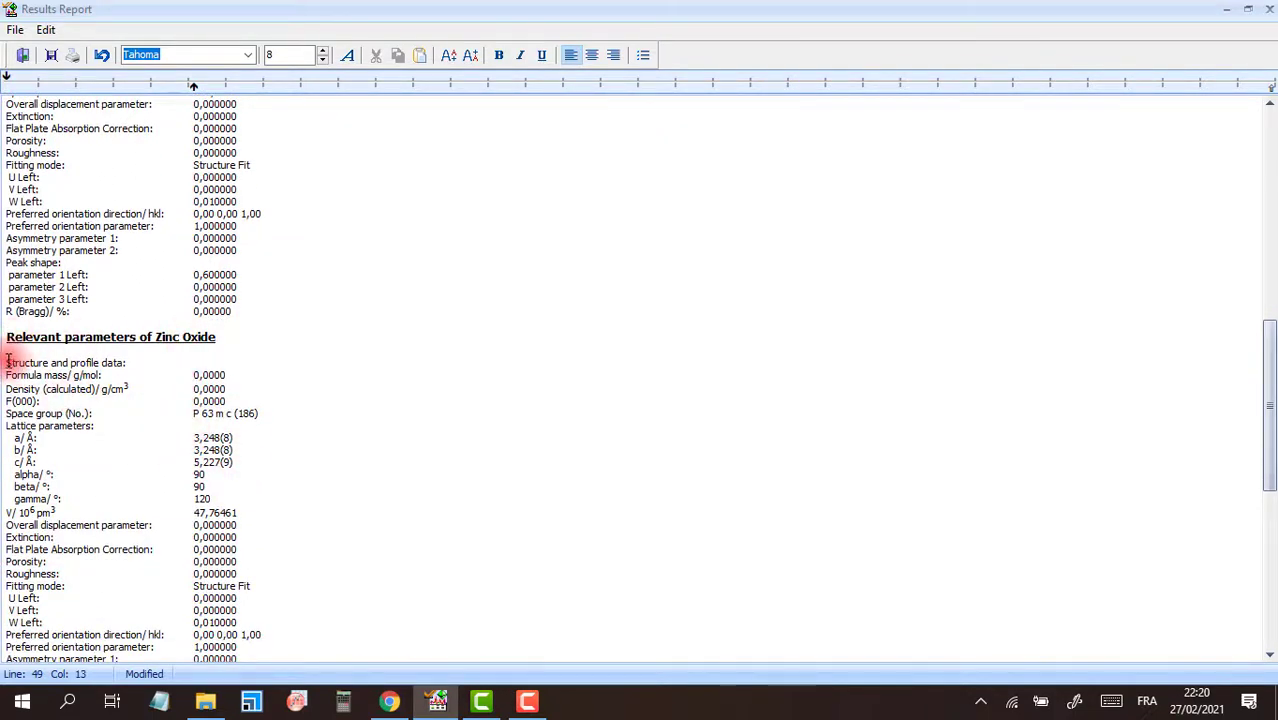
drag(11, 371, 260, 412)
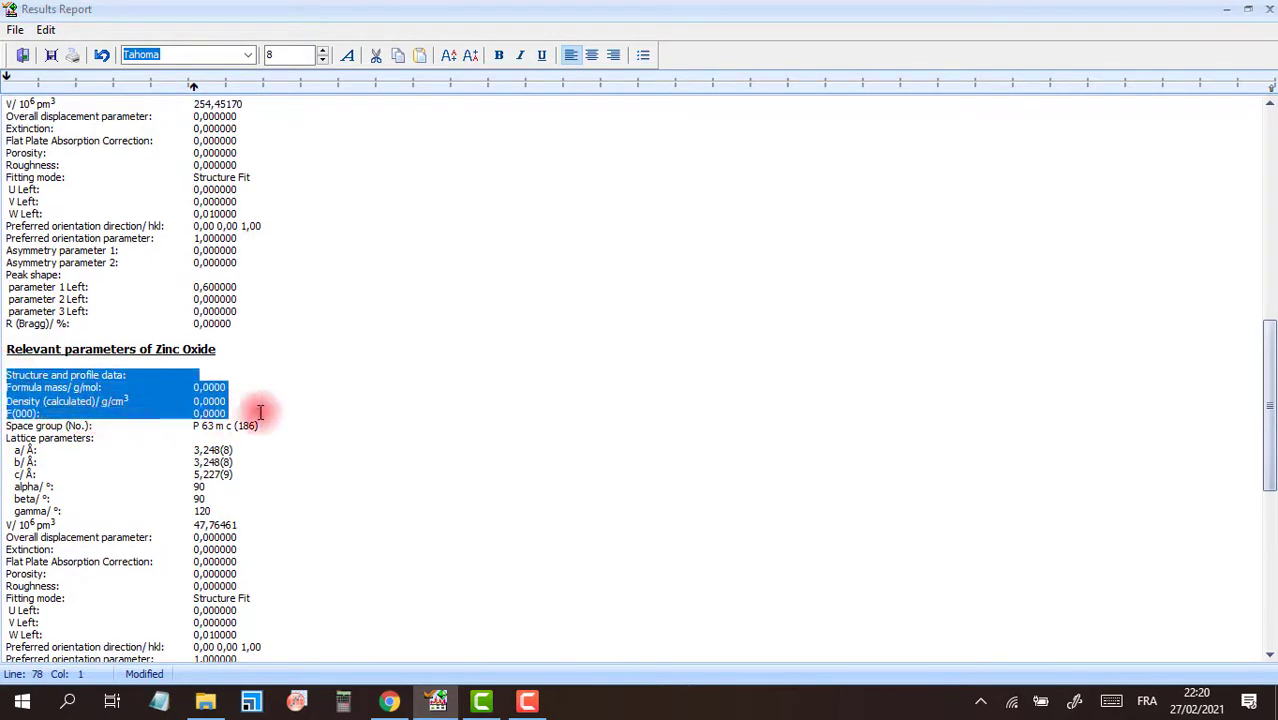
key(Delete)
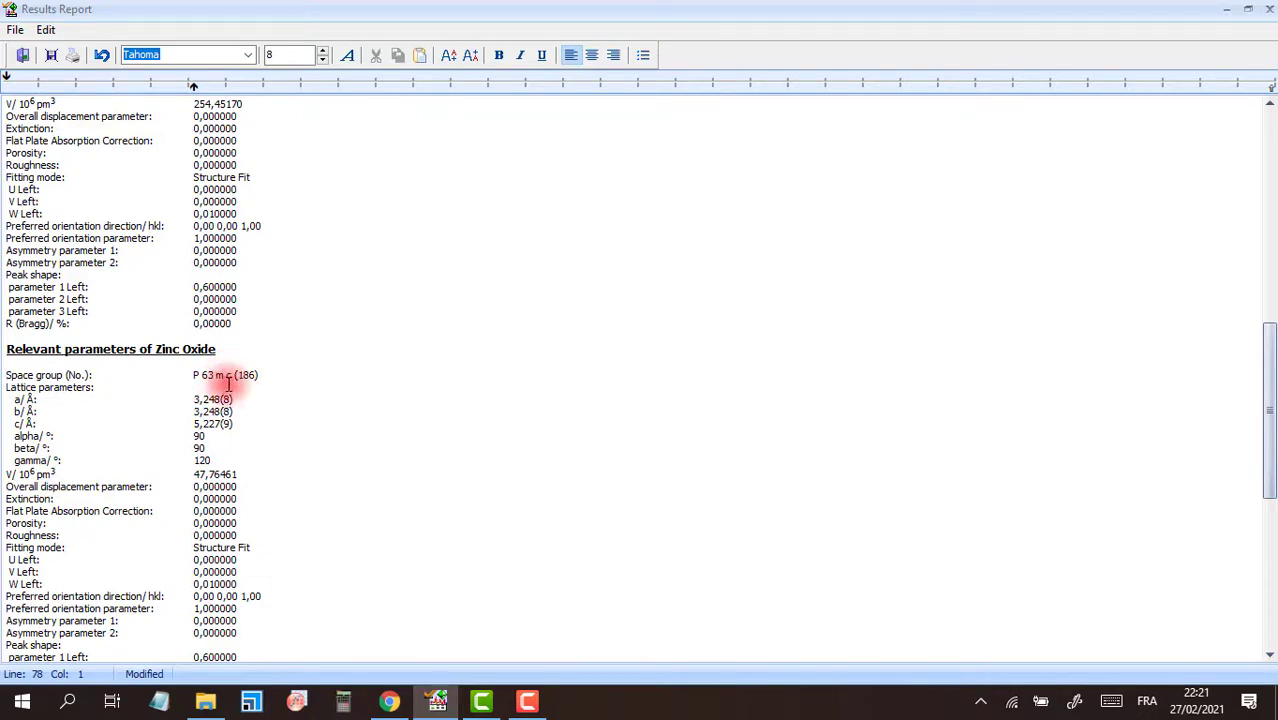
scroll(230, 399, down, 8)
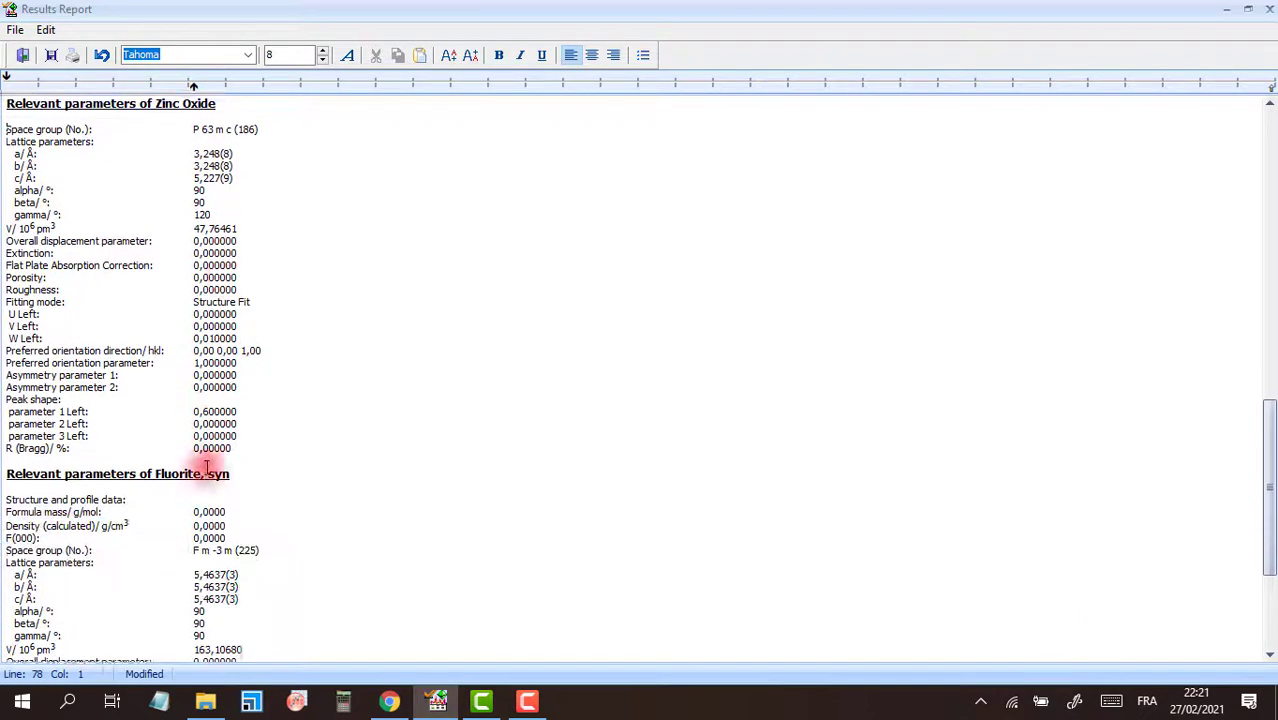
Remove the structure and profile data heading, formula mass, density and F(000) lines from the Fluorite section
scroll(204, 468, down, 3)
drag(230, 340, 195, 347)
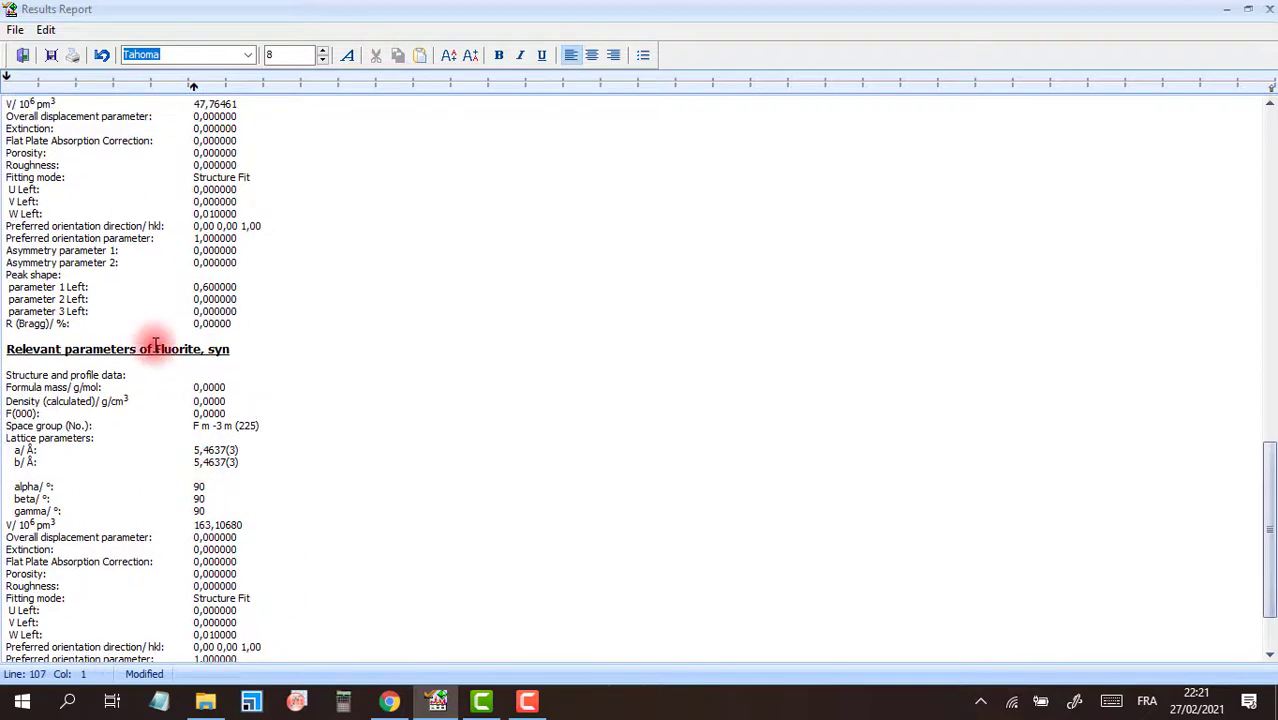
click(194, 376)
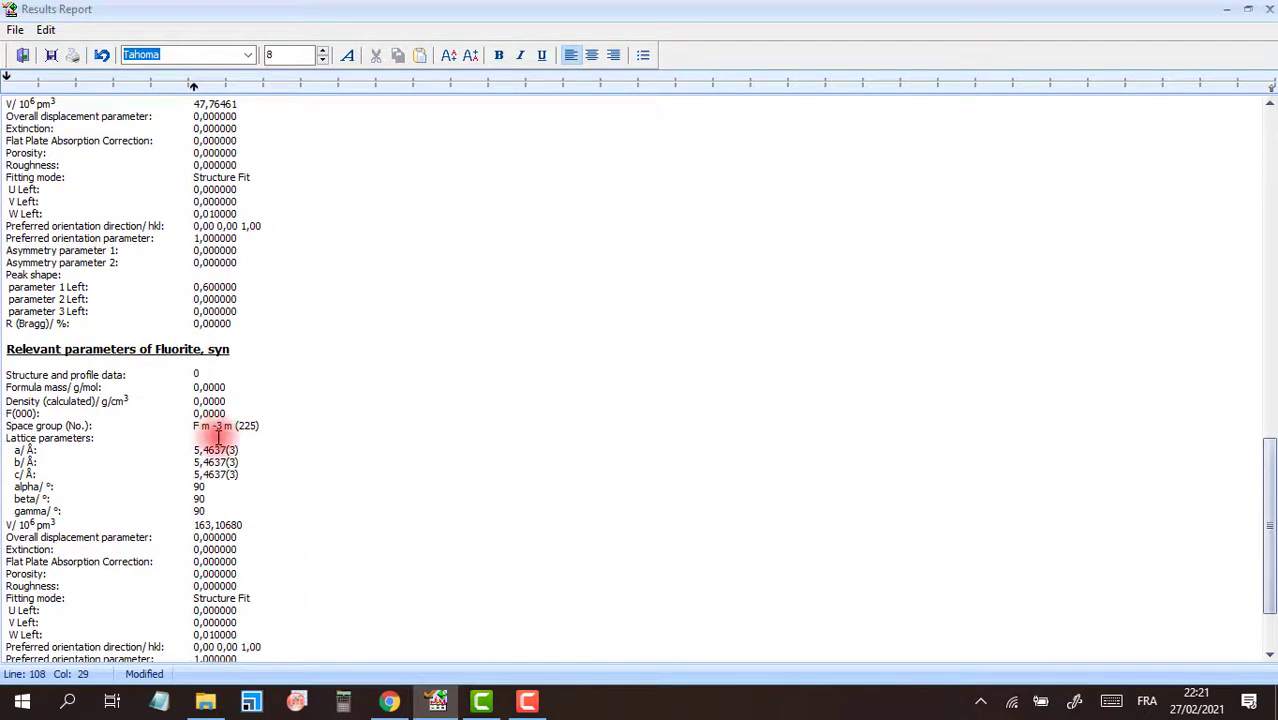
scroll(220, 420, down, 3)
drag(228, 314, 3, 273)
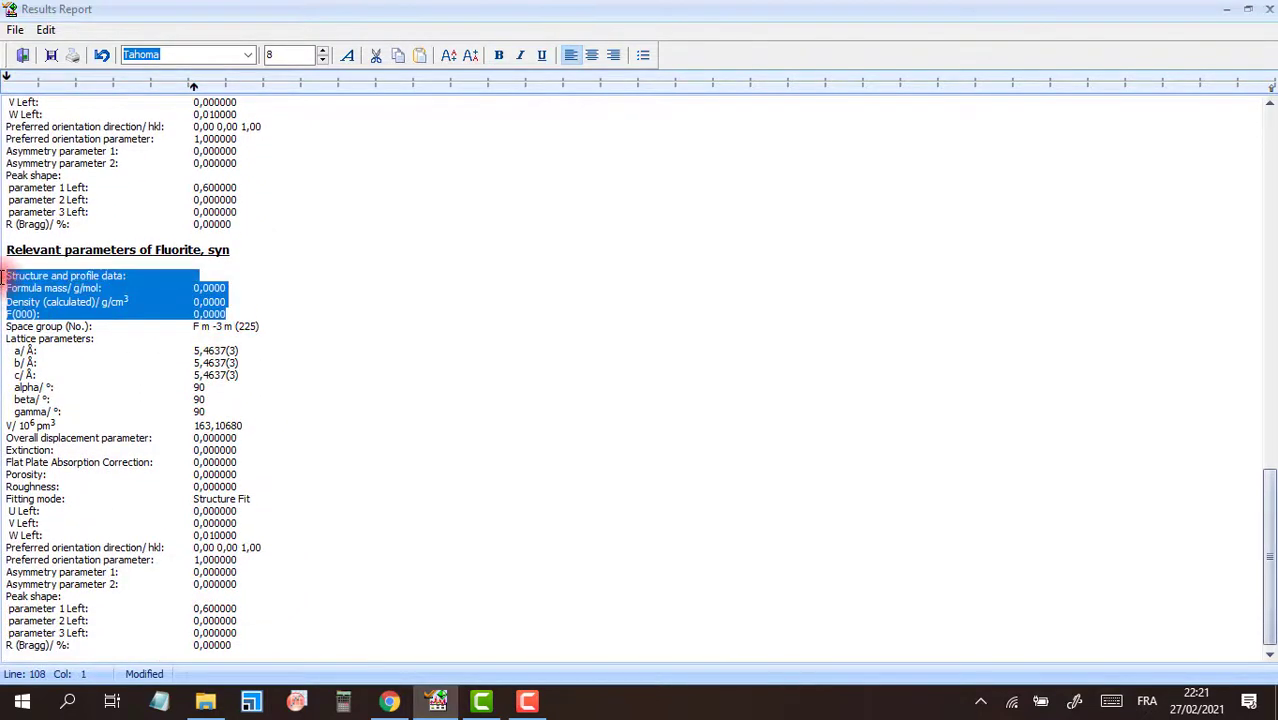
key(Delete)
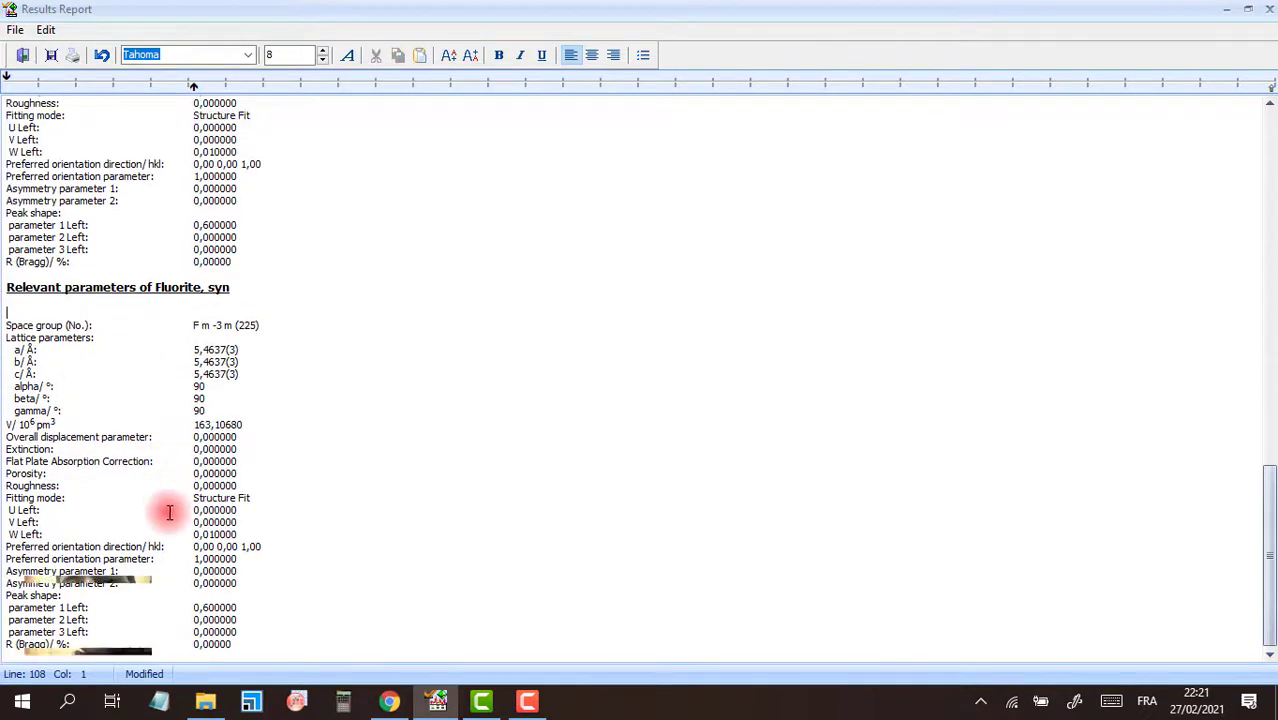
Save the report to the Desktop in rich text format as Test1 structure, and close the report window
click(44, 56)
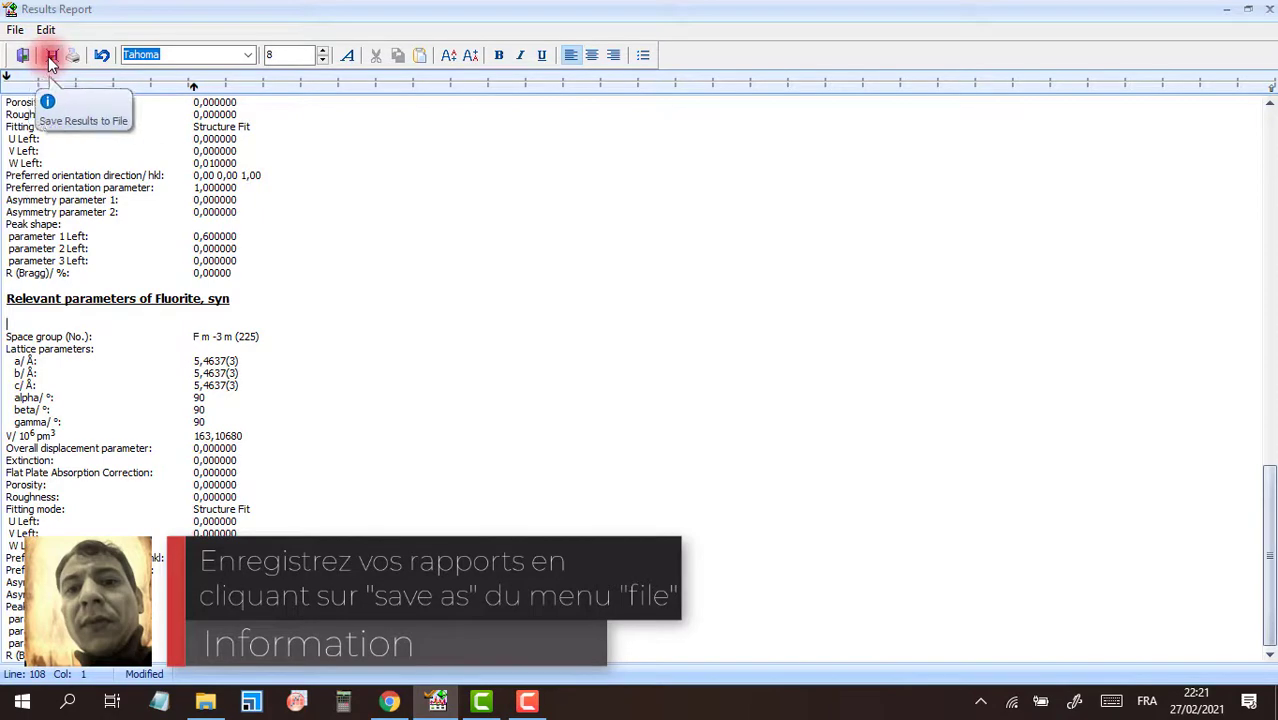
click(52, 58)
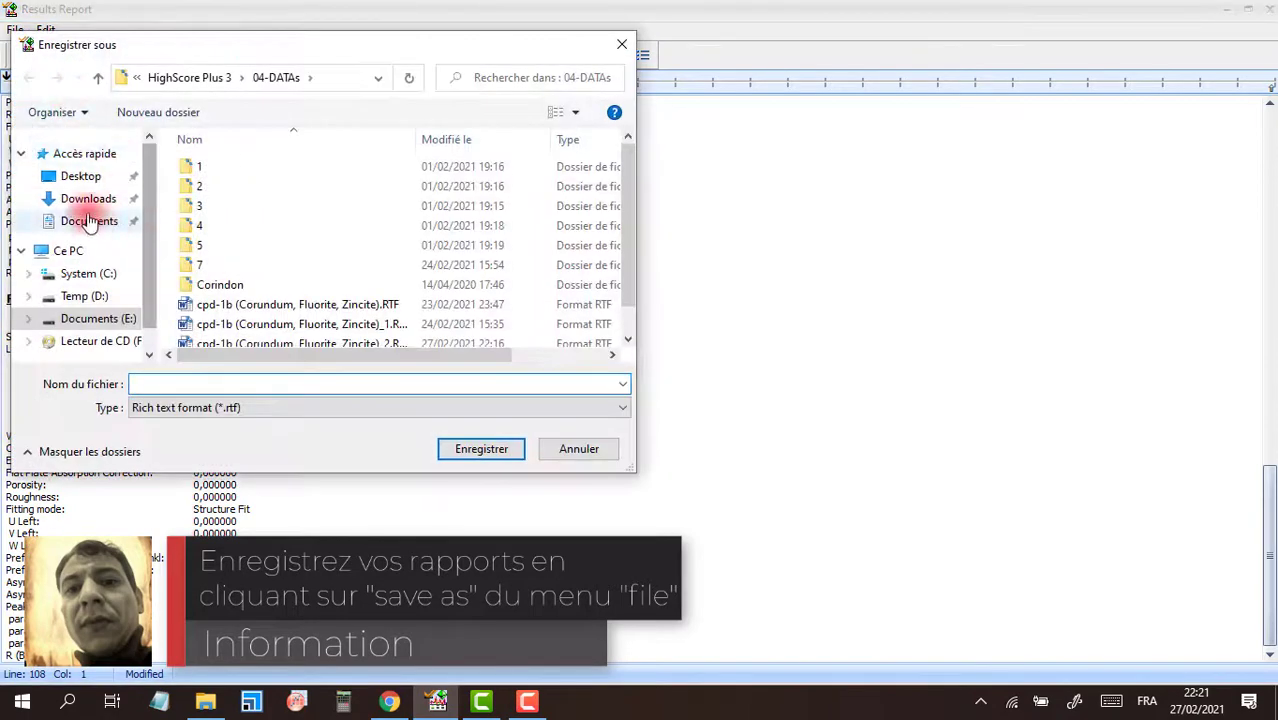
click(80, 176)
click(288, 385)
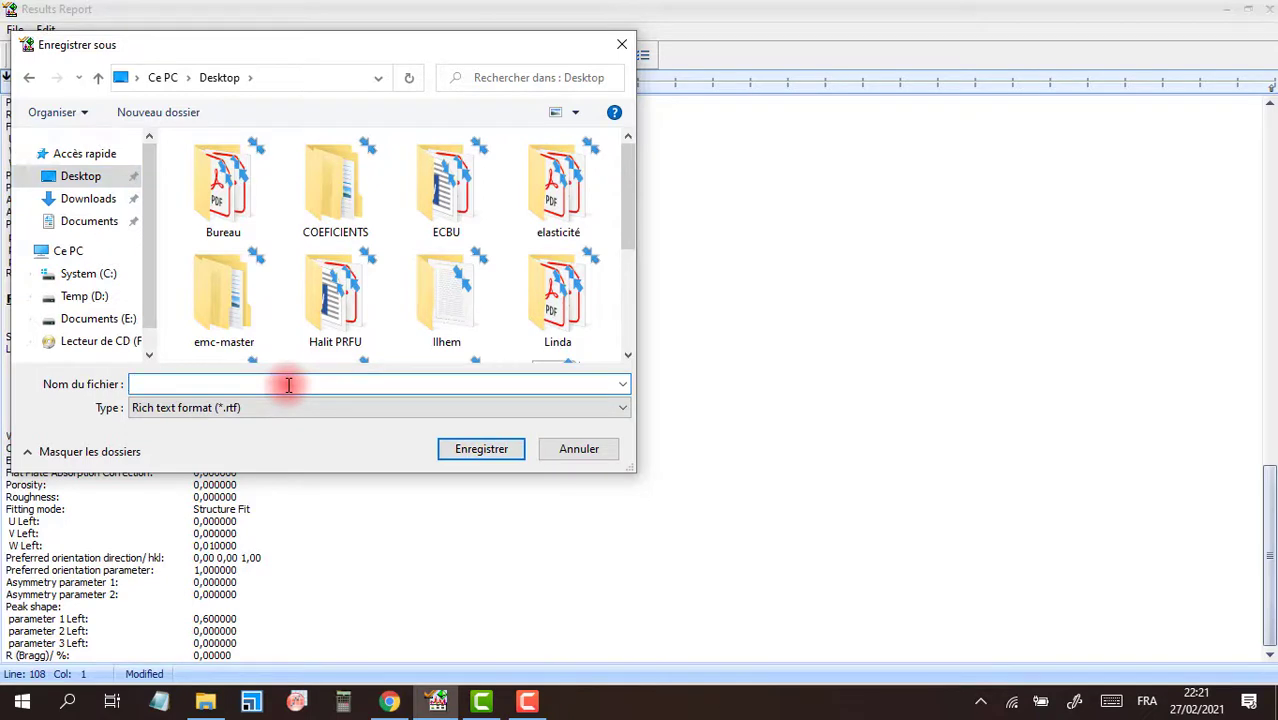
text(Te)
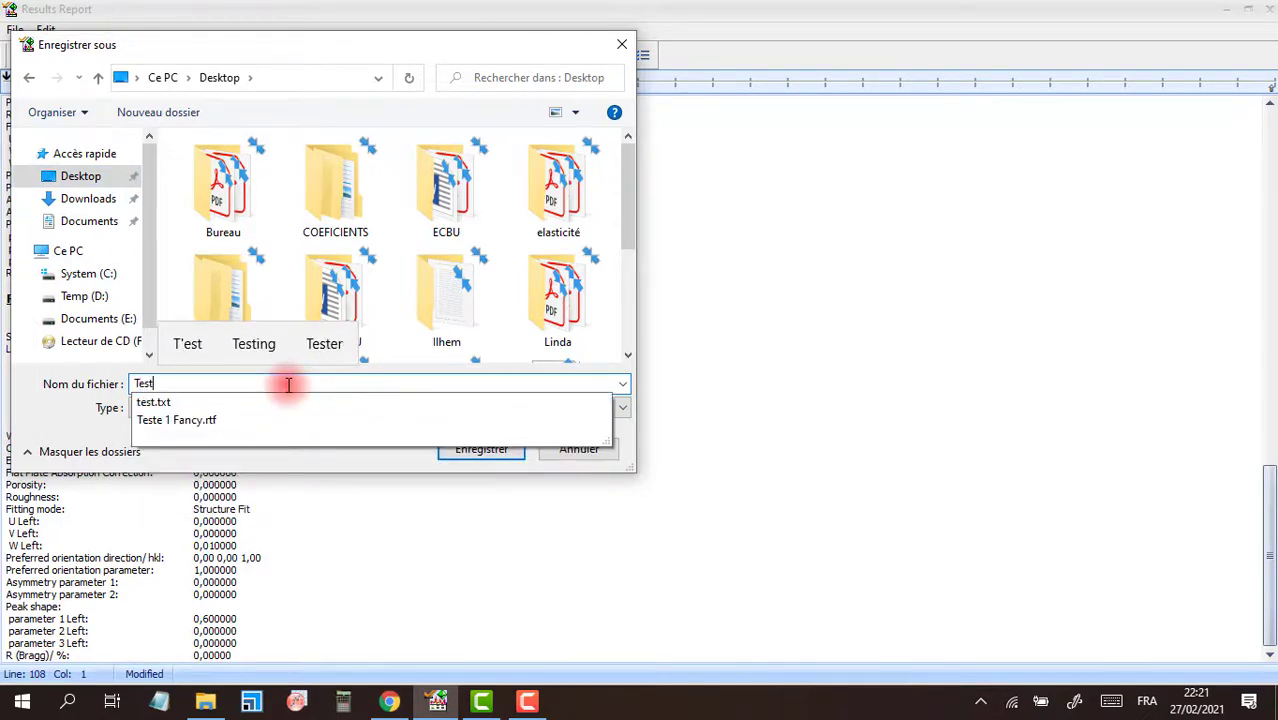
text(st1 stu)
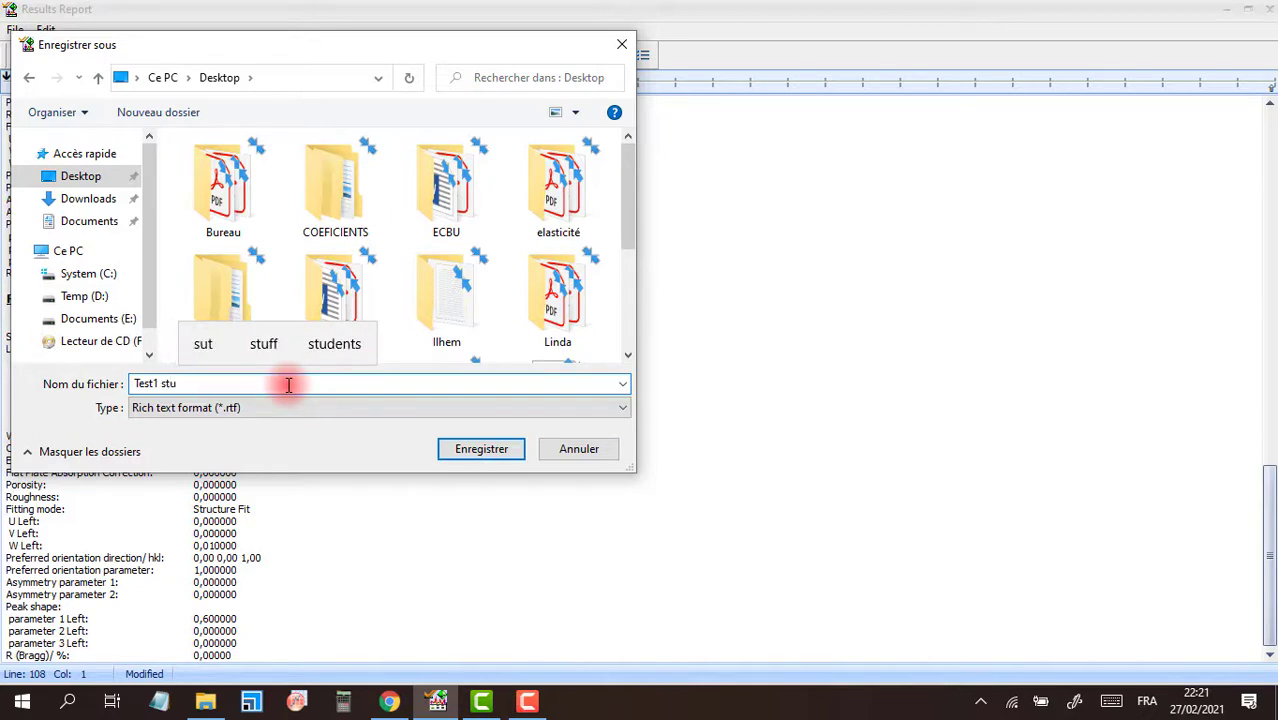
key(BackSpace)
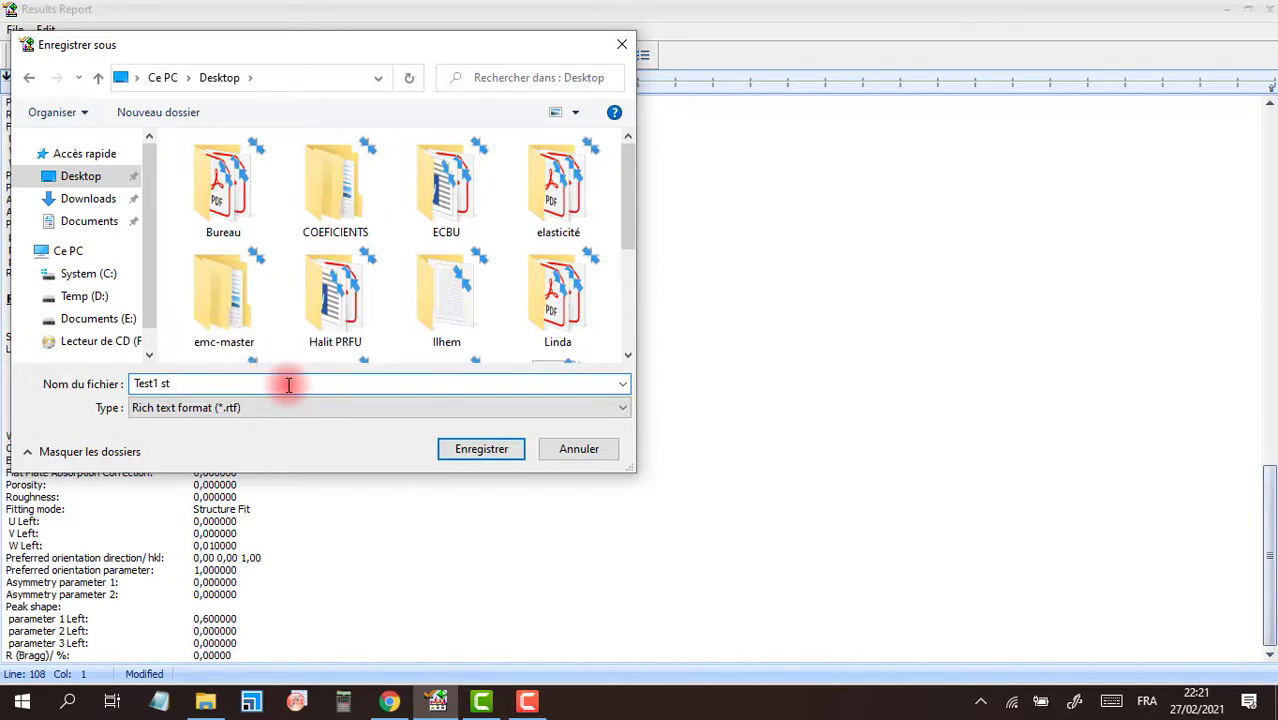
text(ructure)
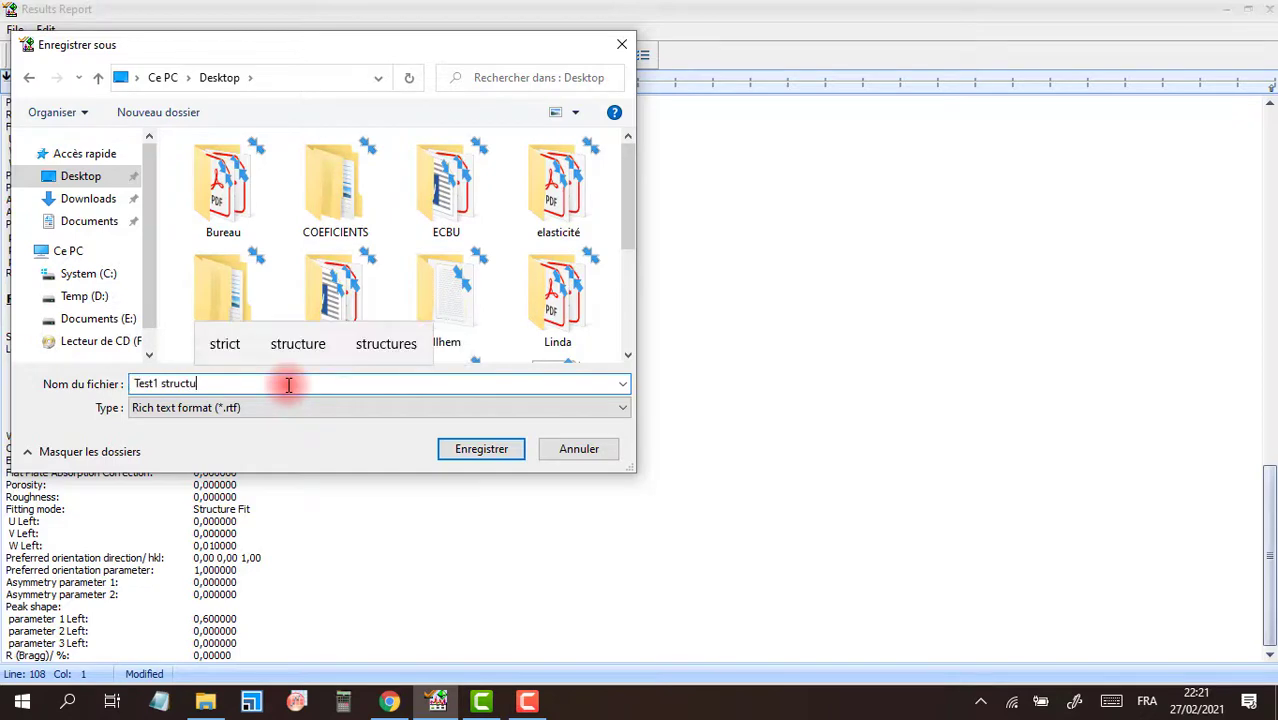
click(499, 445)
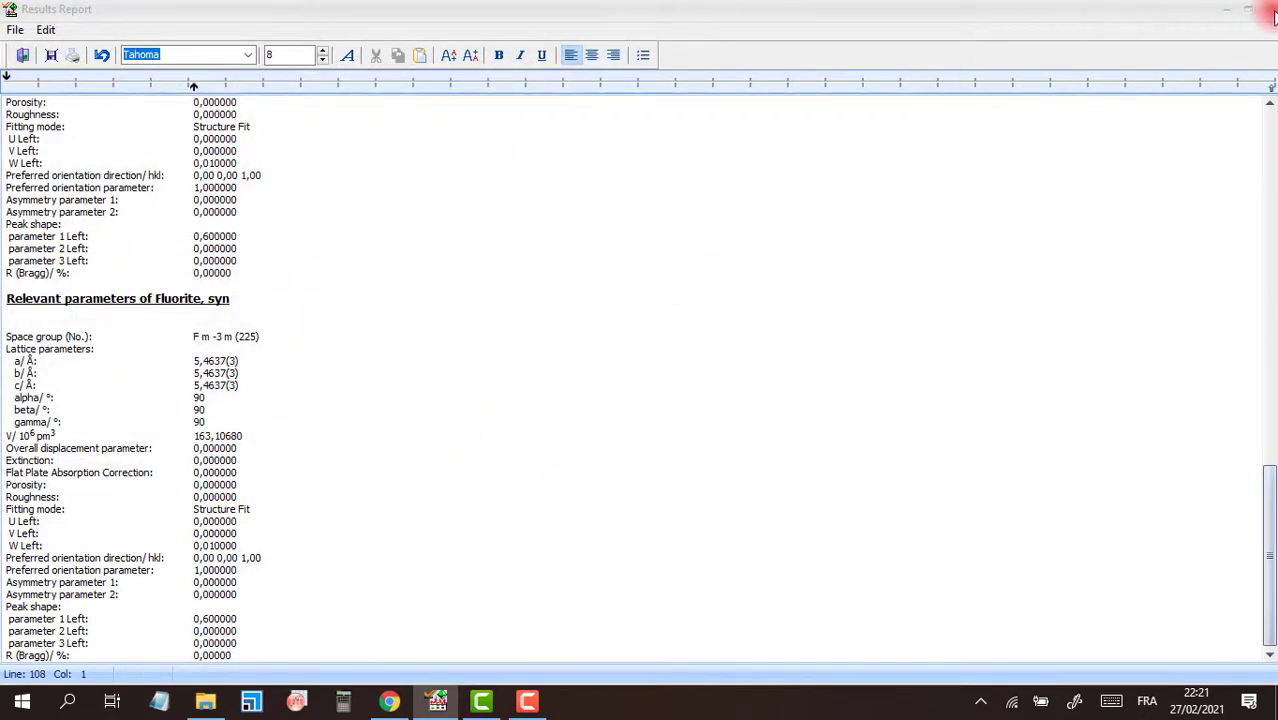
click(1272, 12)
Save the cpd-1b (Corundum, Fluorite, Zincite) document and exit the analysis program
click(1265, 14)
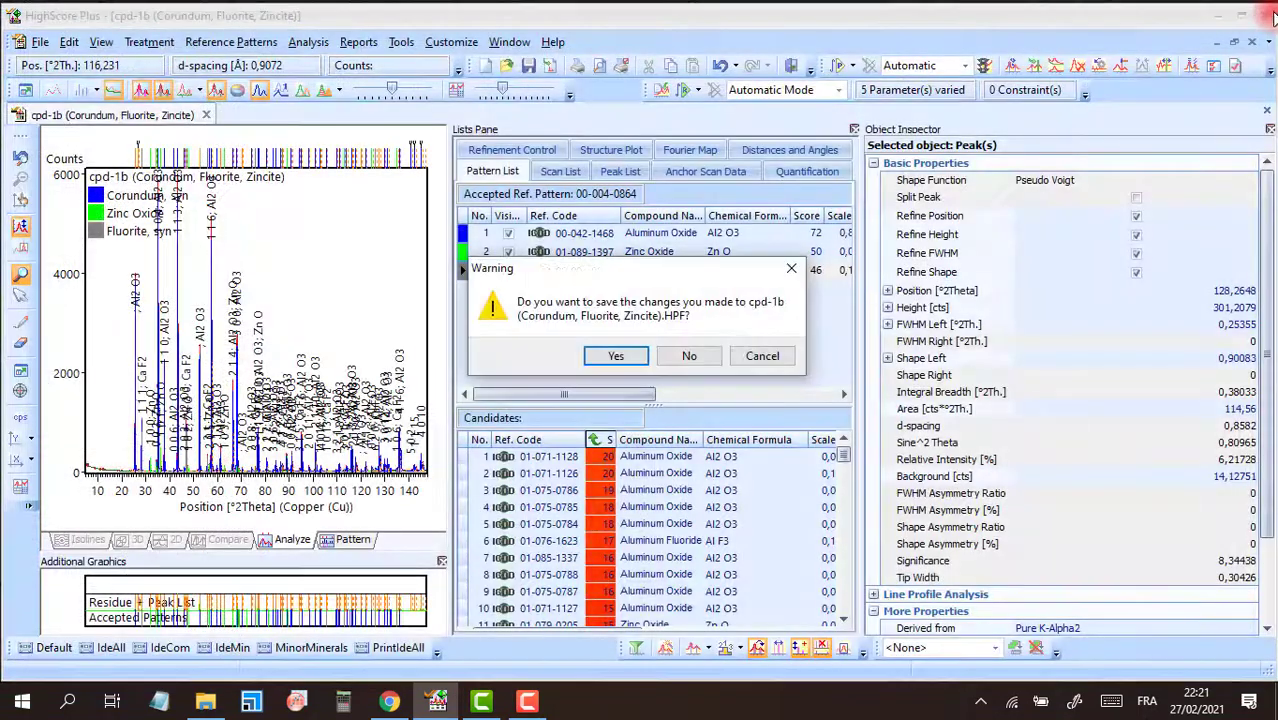
click(762, 357)
click(286, 146)
click(38, 44)
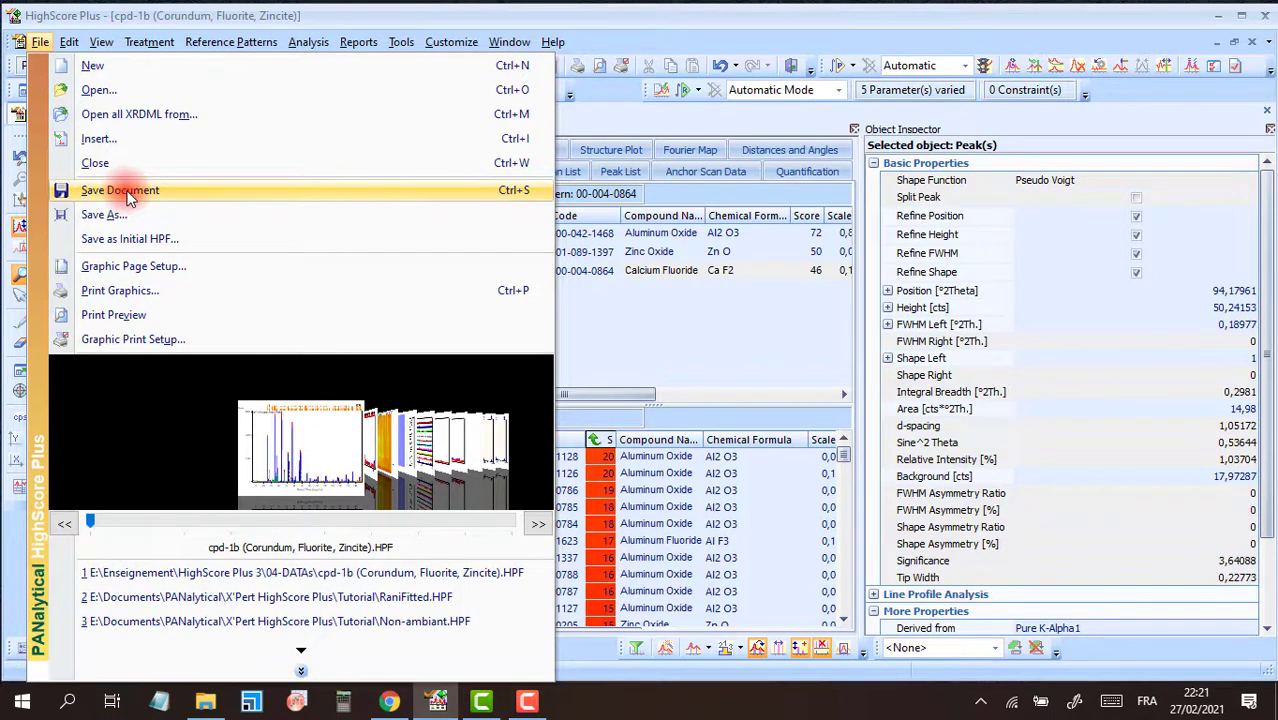
click(128, 197)
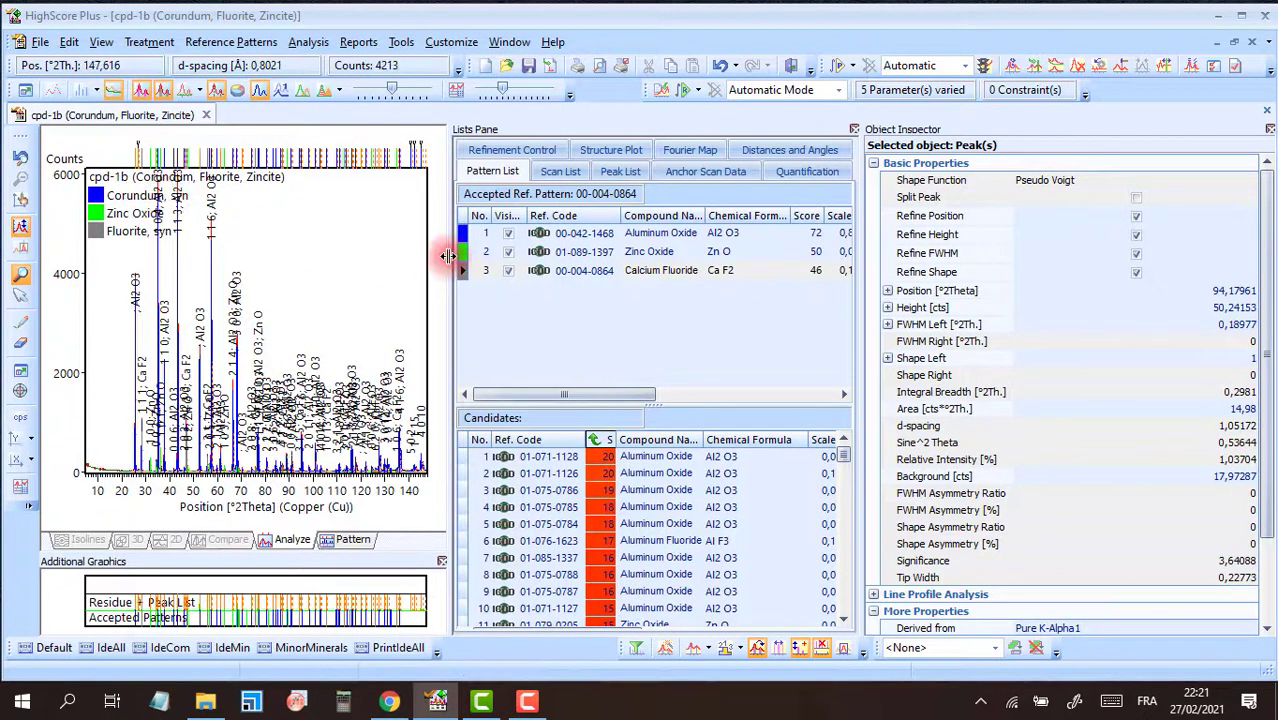
click(1268, 16)
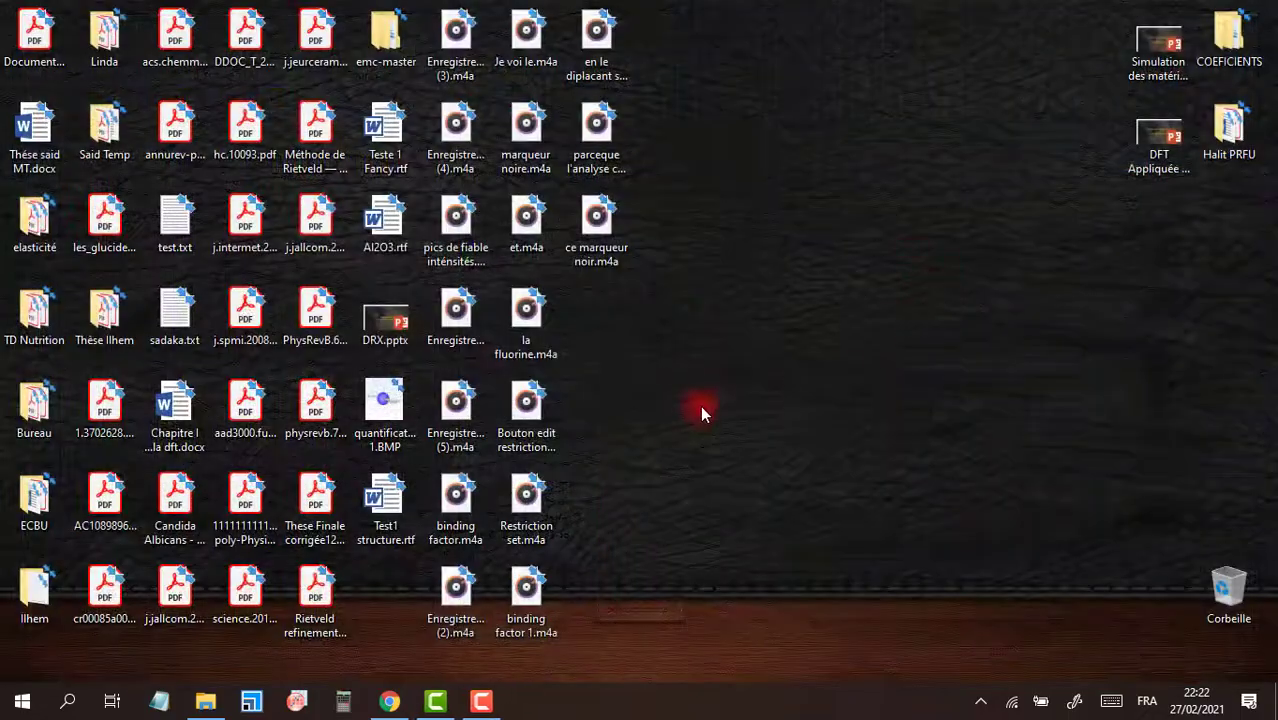
Open the quantification 1.BMP image from the Desktop to view the phase pie chart, and close the viewer
double_click(387, 419)
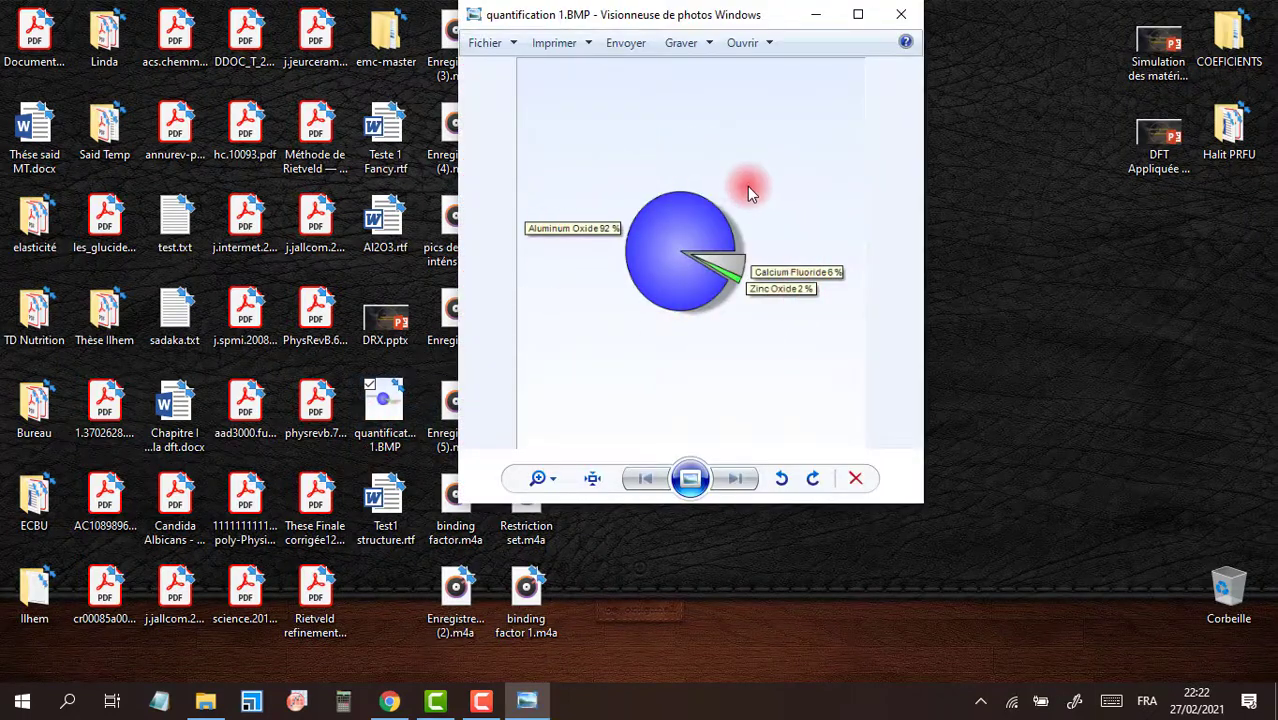
click(900, 14)
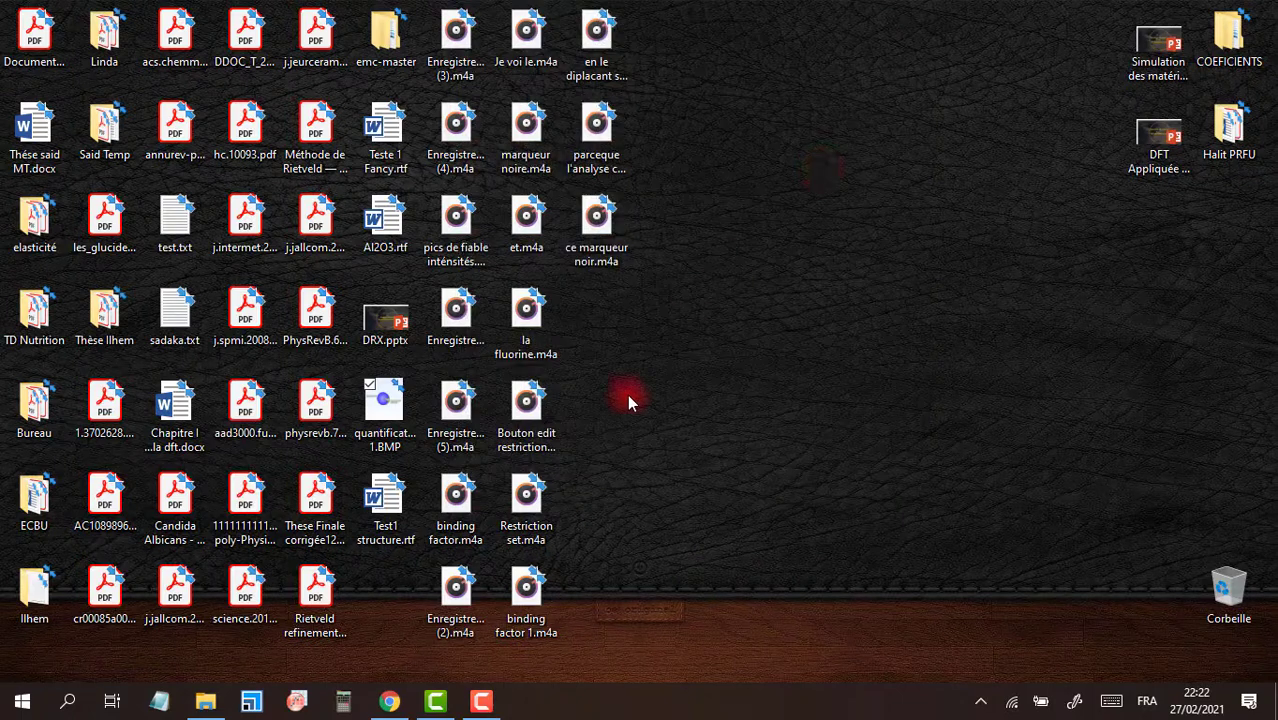
Open Test1 structure.rtf from the Desktop in Word, enable its content, look over the Global Parameters page, and close it
double_click(383, 530)
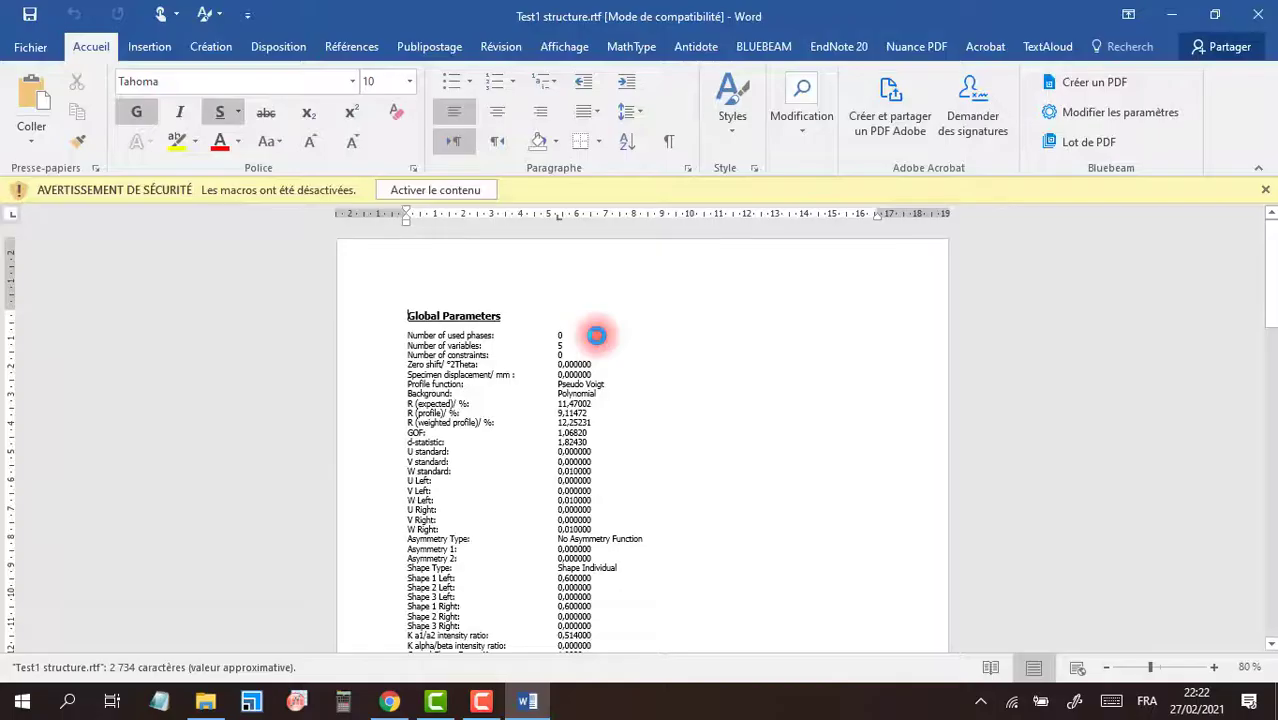
click(478, 190)
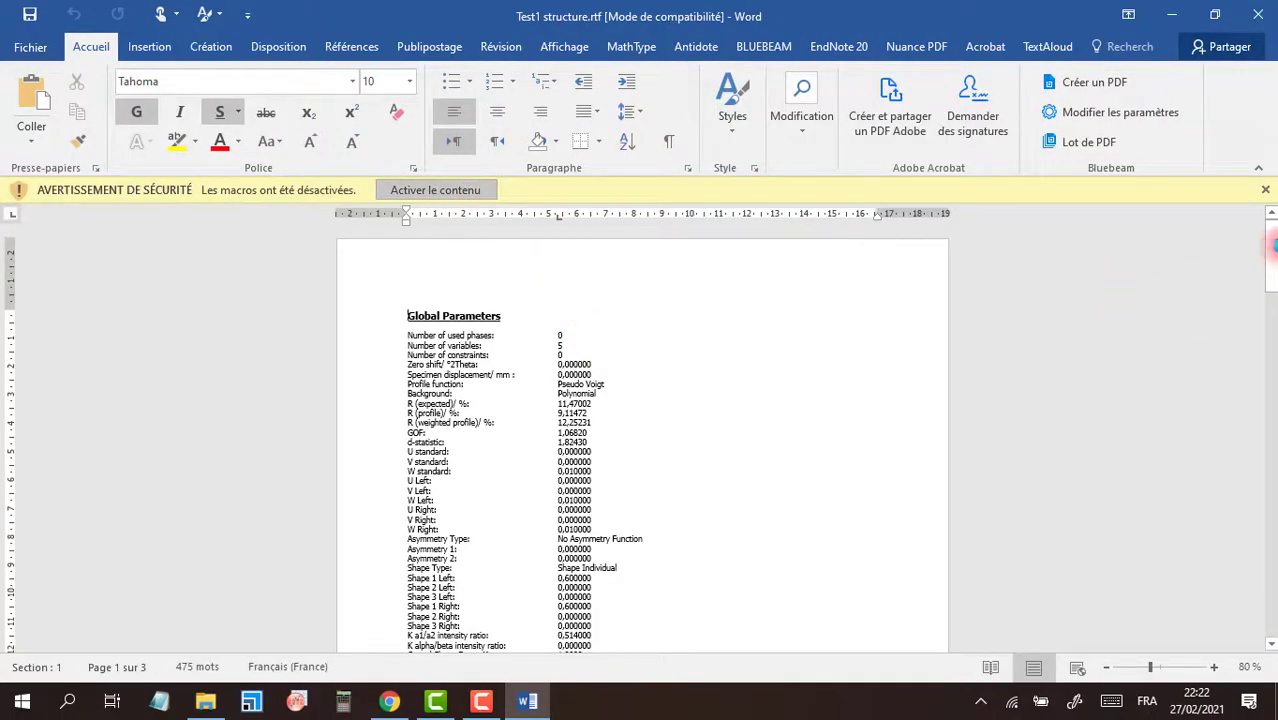
drag(1271, 243, 1270, 194)
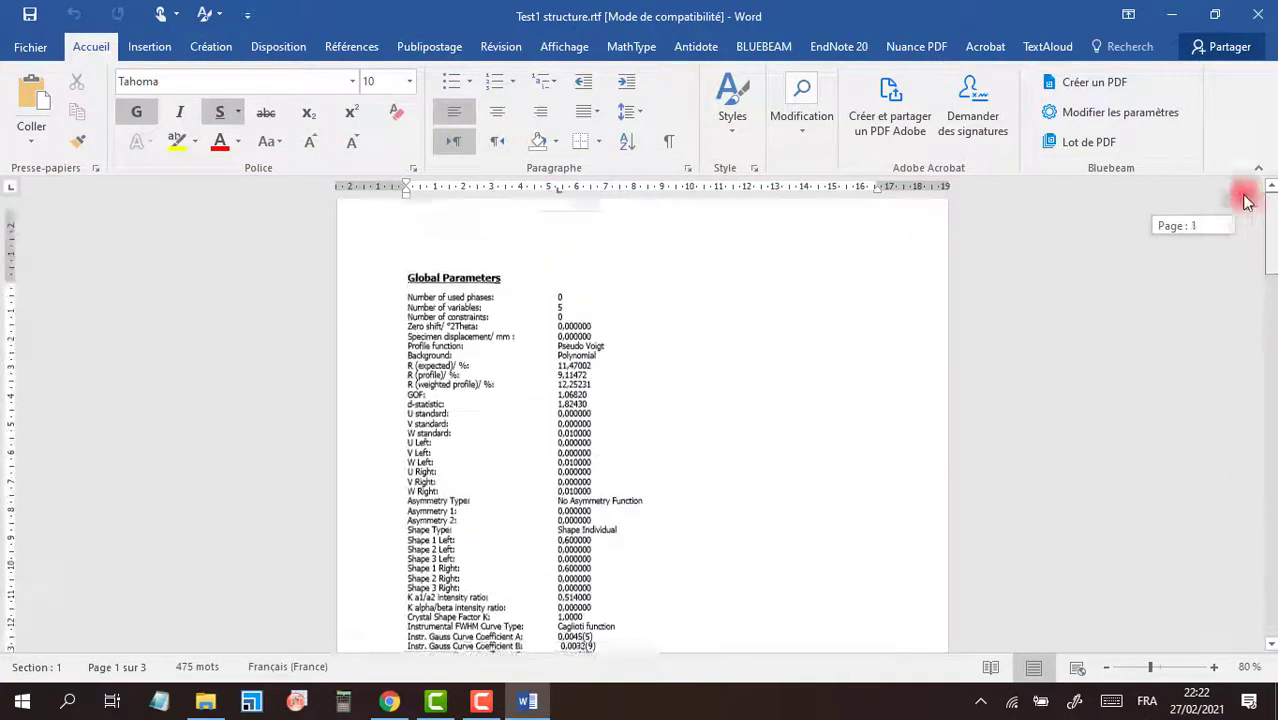
click(1253, 17)
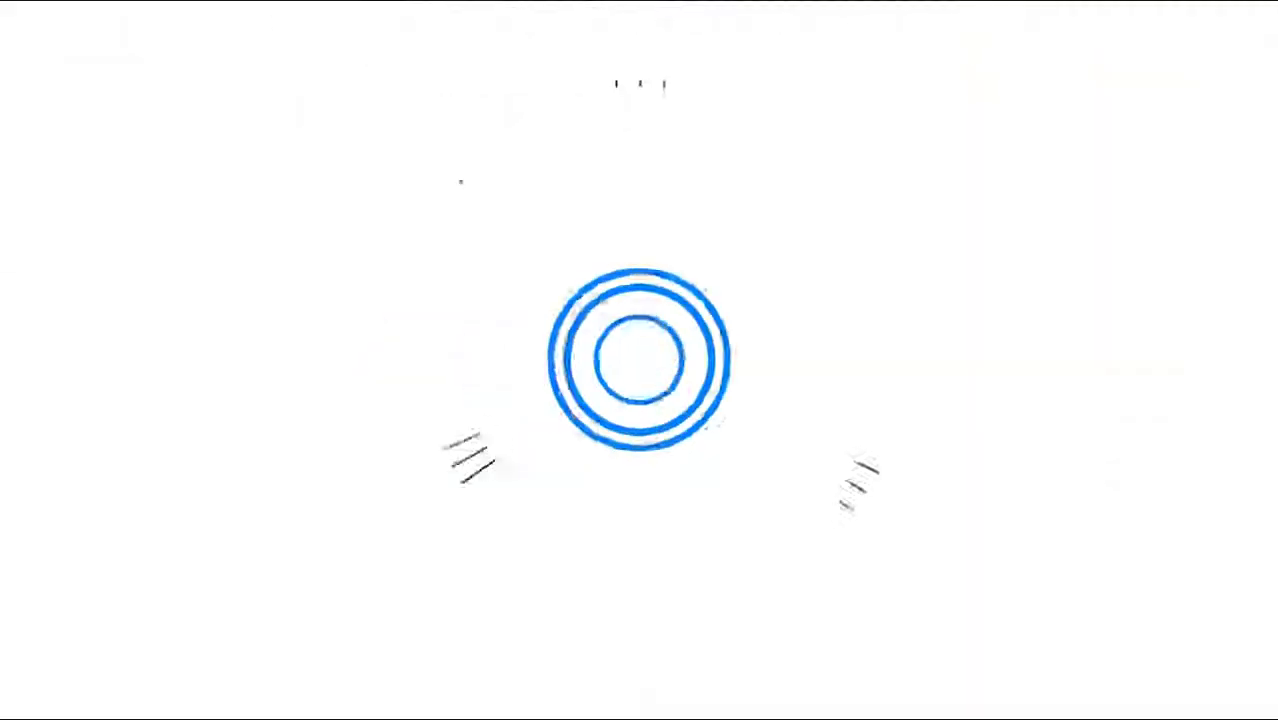